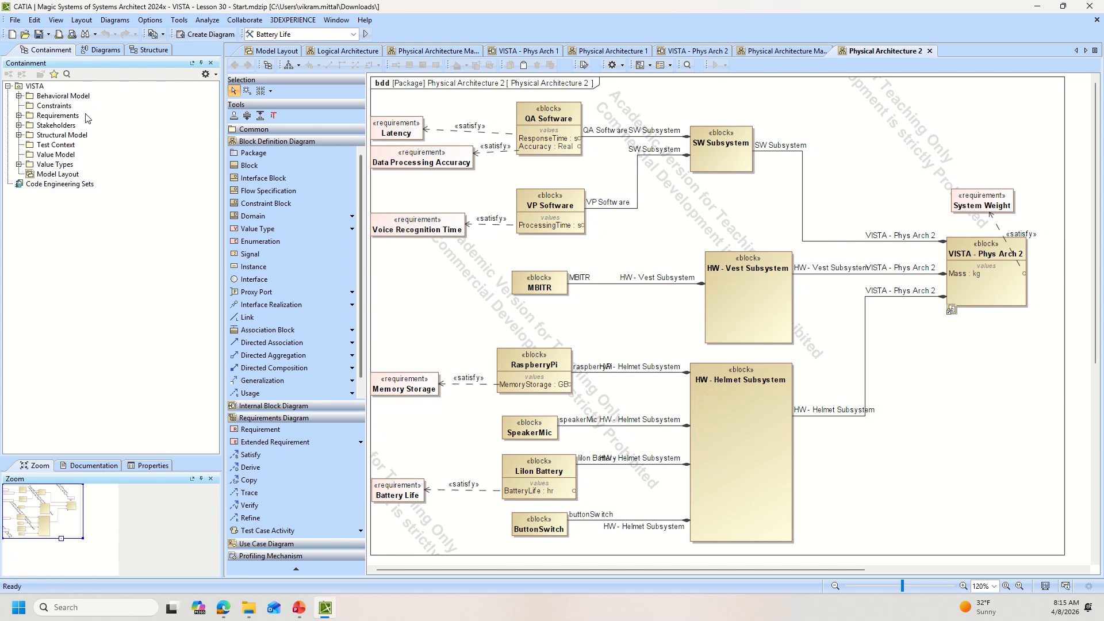
- Open the Physical Architecture 1 diagram from the Physical Architecture 1 package in the Structural Model
{"action": "left_click", "coordinate": [19, 135]}
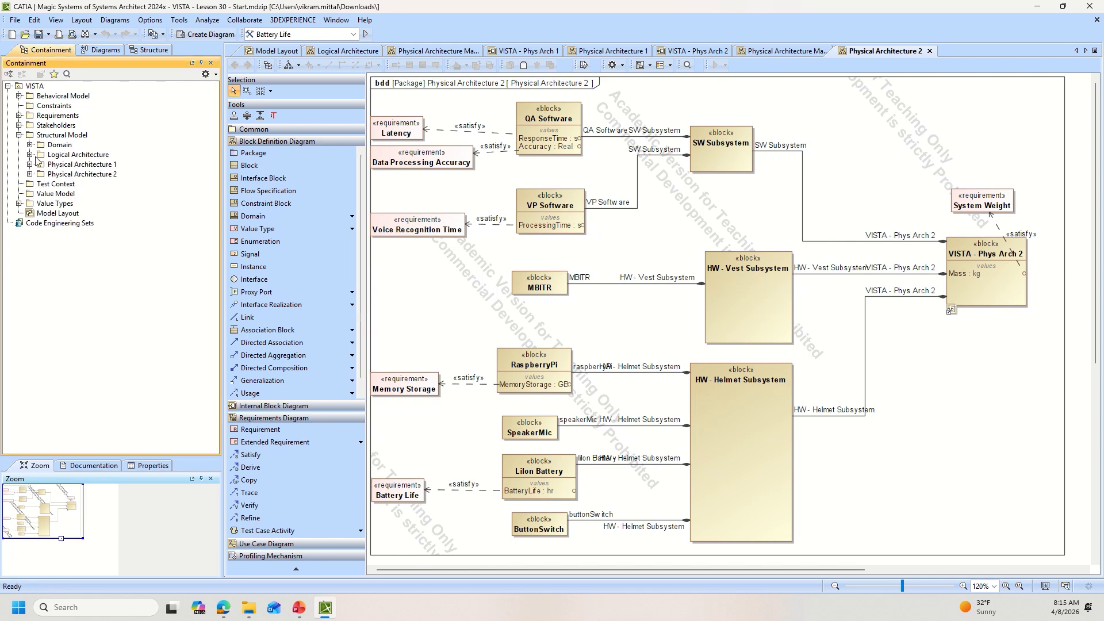
{"action": "left_click", "coordinate": [33, 165]}
{"action": "left_click", "coordinate": [30, 165]}
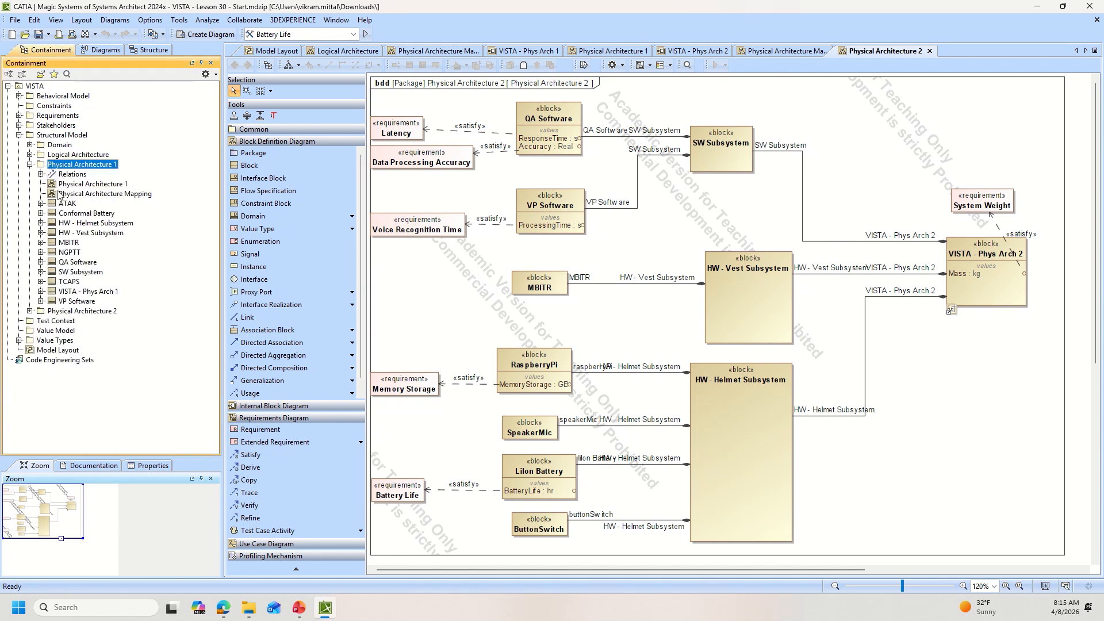
{"action": "double_click", "coordinate": [68, 185]}
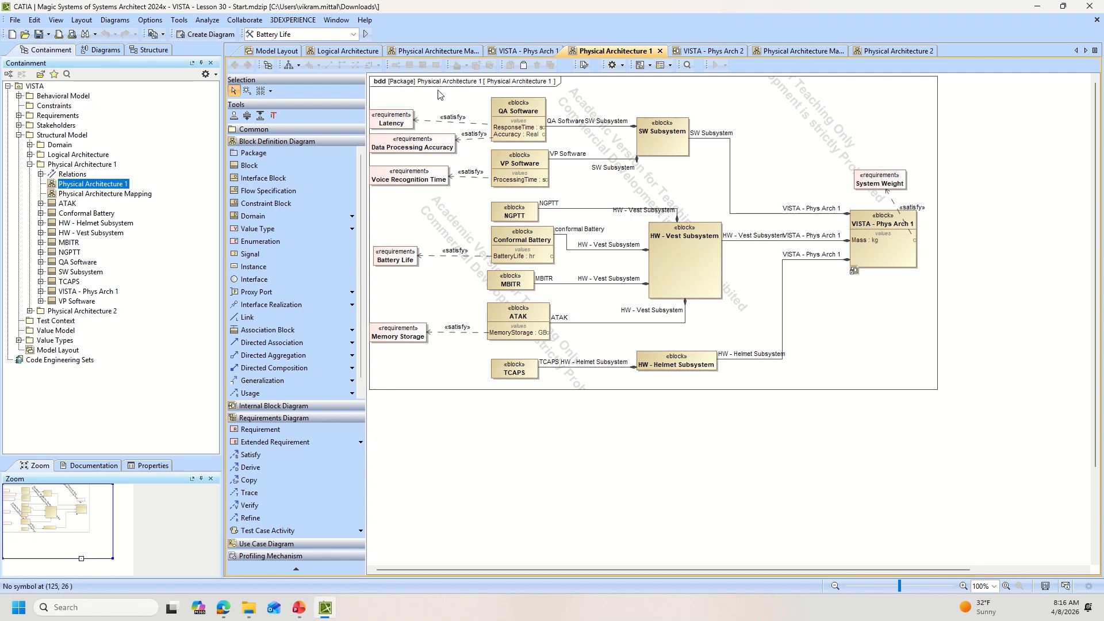
- Create a SysML Block Definition Diagram named Value Model Parameters in the Value Model package
{"action": "left_click", "coordinate": [50, 332]}
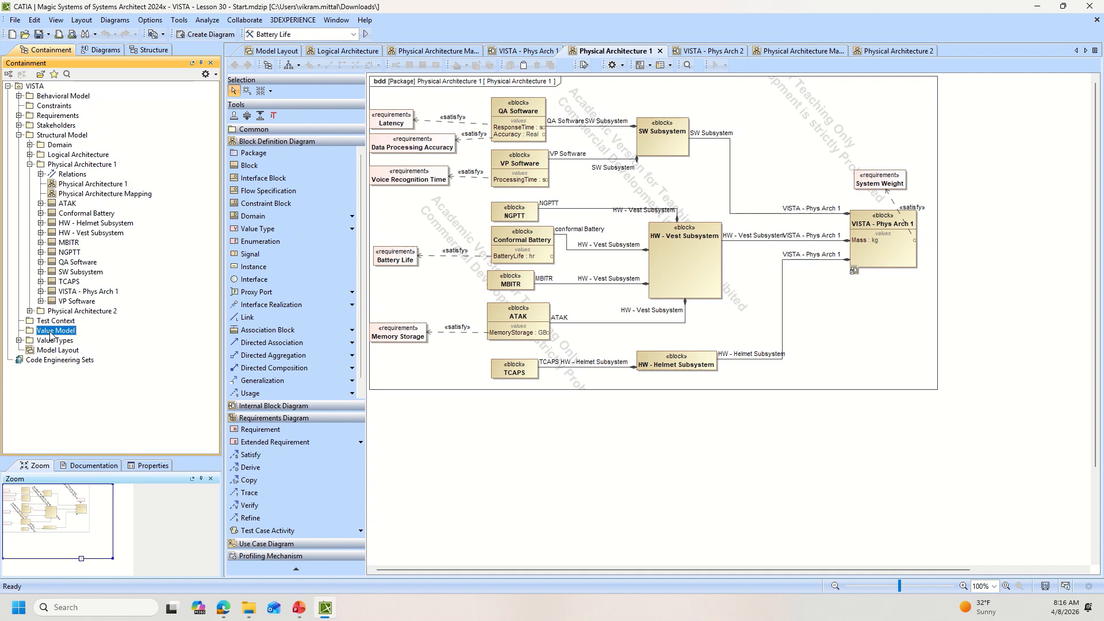
{"action": "left_click", "coordinate": [51, 332]}
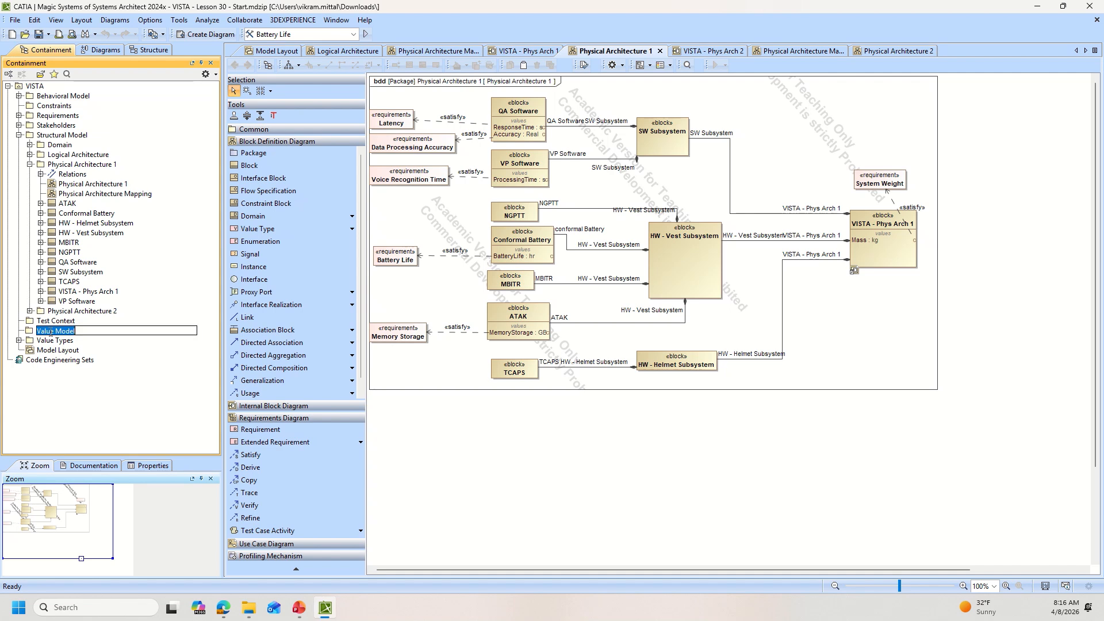
{"action": "right_click", "coordinate": [44, 335]}
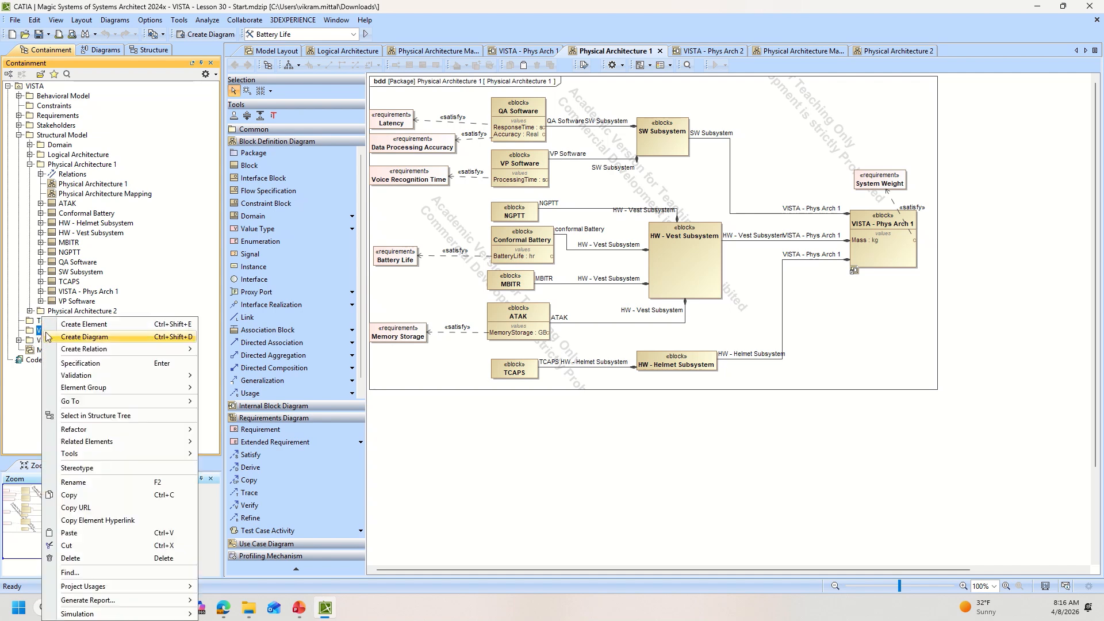
{"action": "left_click", "coordinate": [73, 338]}
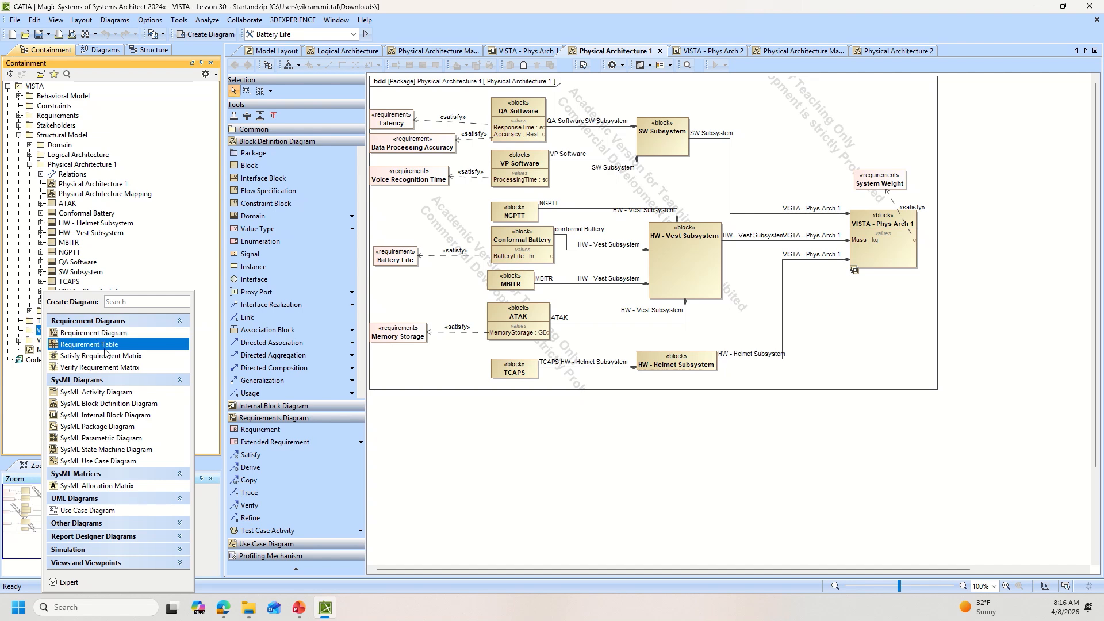
{"action": "left_click", "coordinate": [104, 408]}
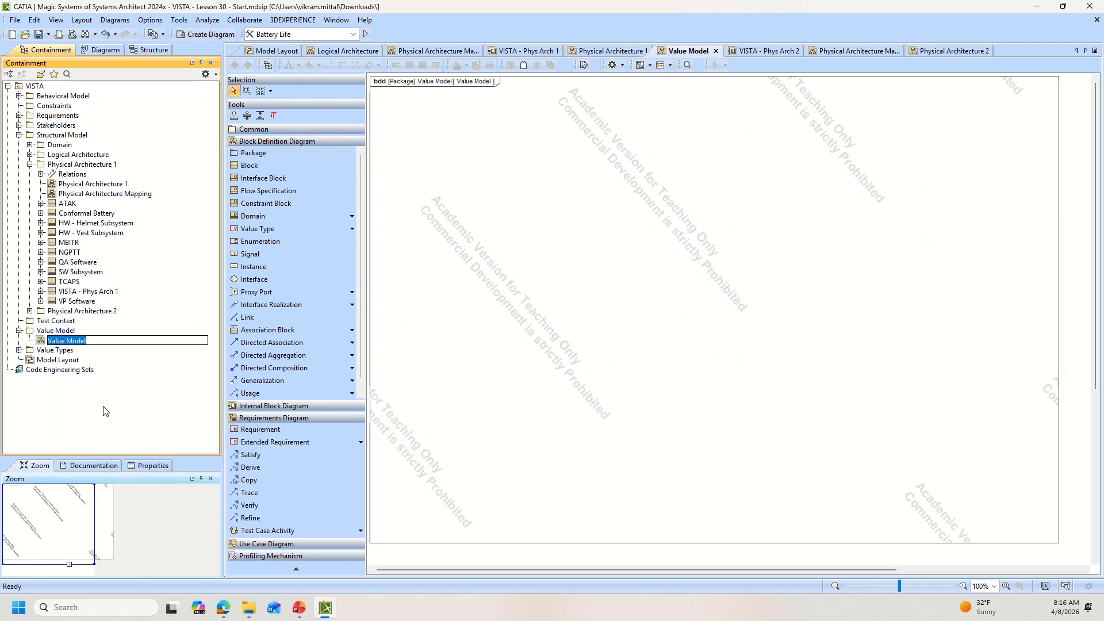
{"action": "type", "text": "Value Mod"}
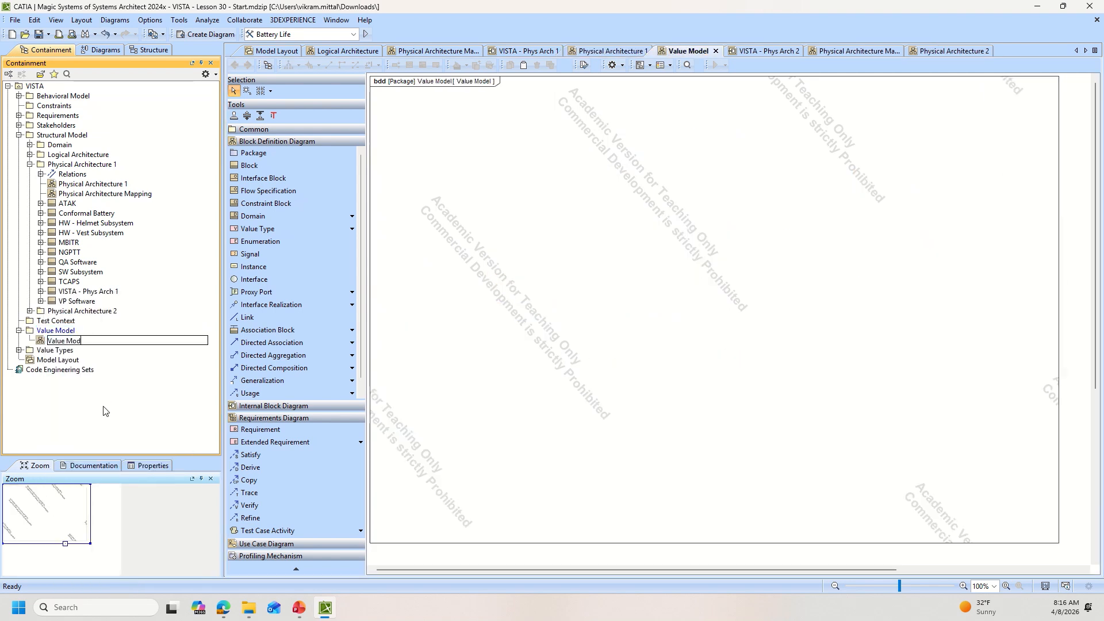
{"action": "type", "text": "el Parameters"}
{"action": "key", "text": "Return"}
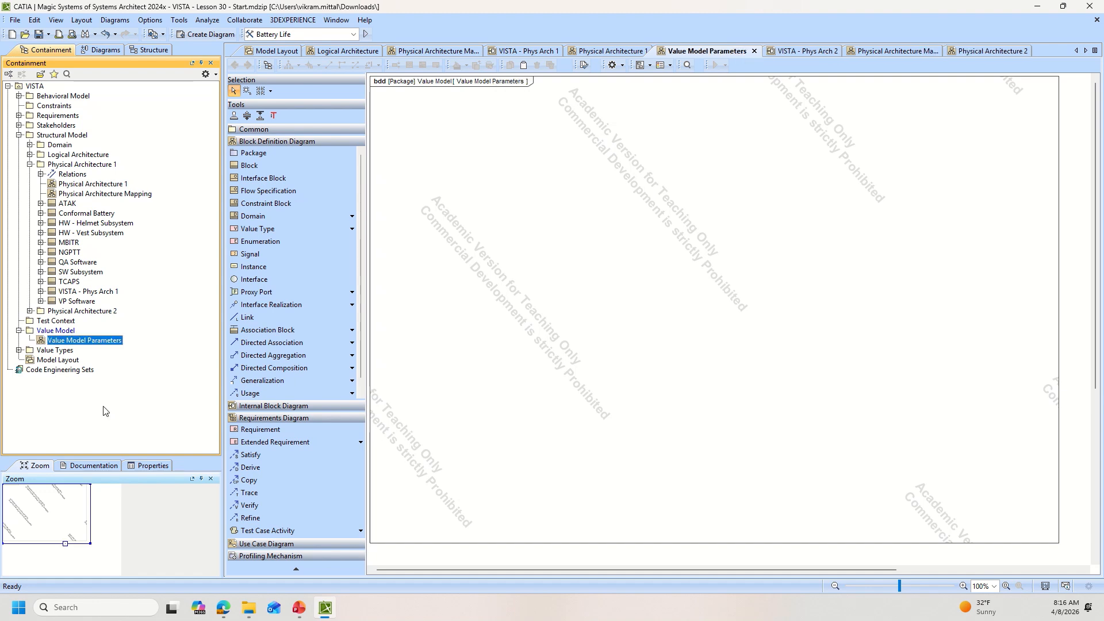
- Add a block named Value Model Parameters to the new diagram and position it at mid-height, left of centre
{"action": "left_click", "coordinate": [253, 165]}
{"action": "left_click", "coordinate": [572, 145]}
{"action": "type", "text": "Va"}
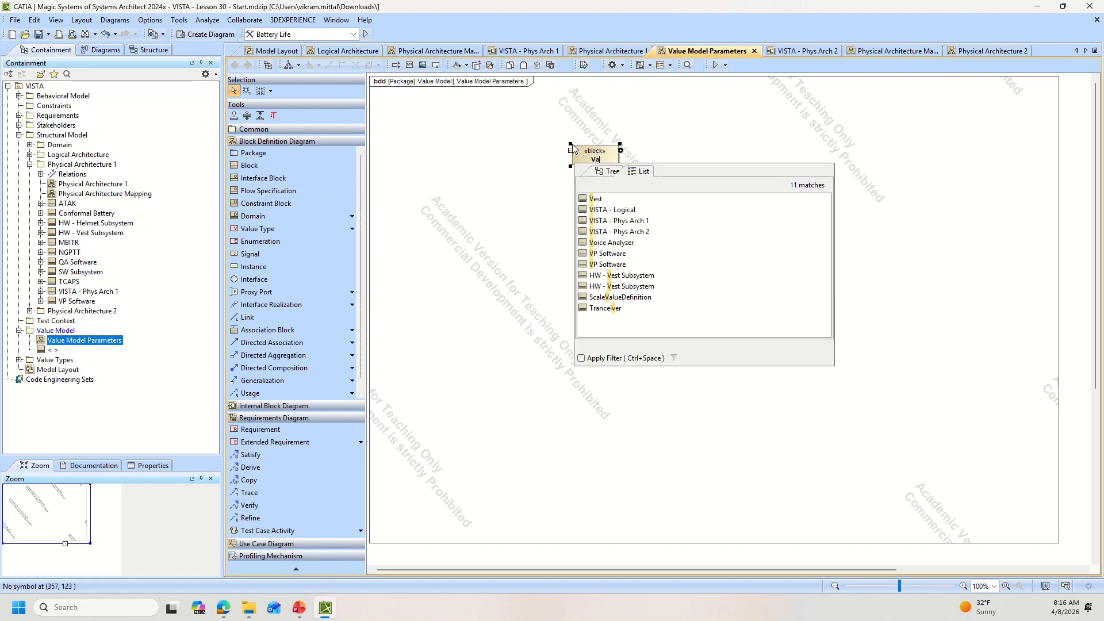
{"action": "type", "text": "lue Model Par"}
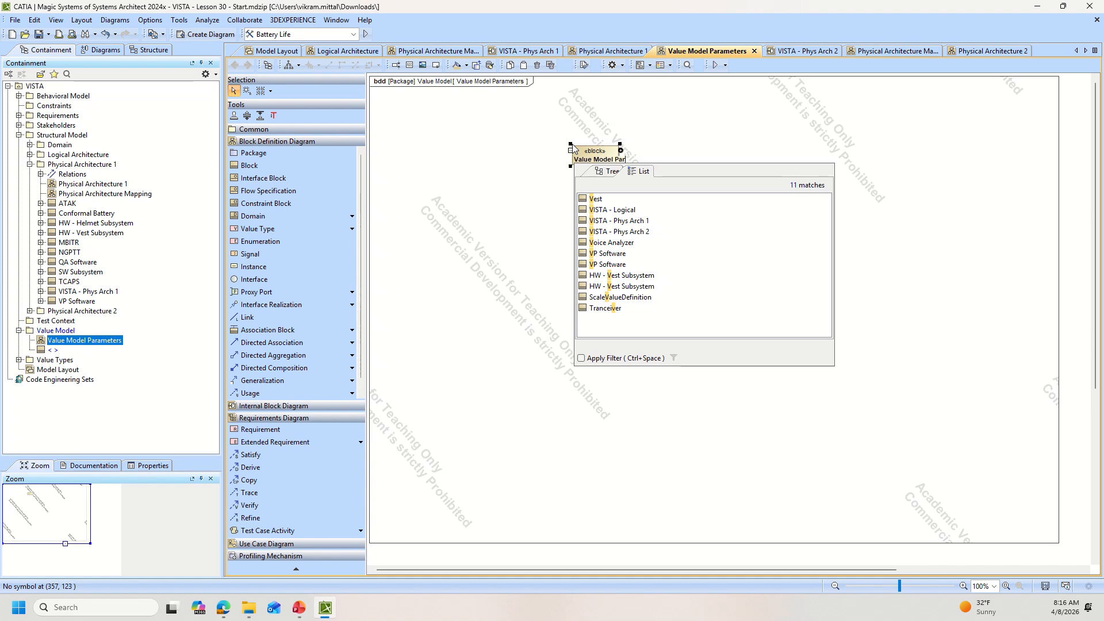
{"action": "type", "text": "ameters"}
{"action": "key", "text": "Return"}
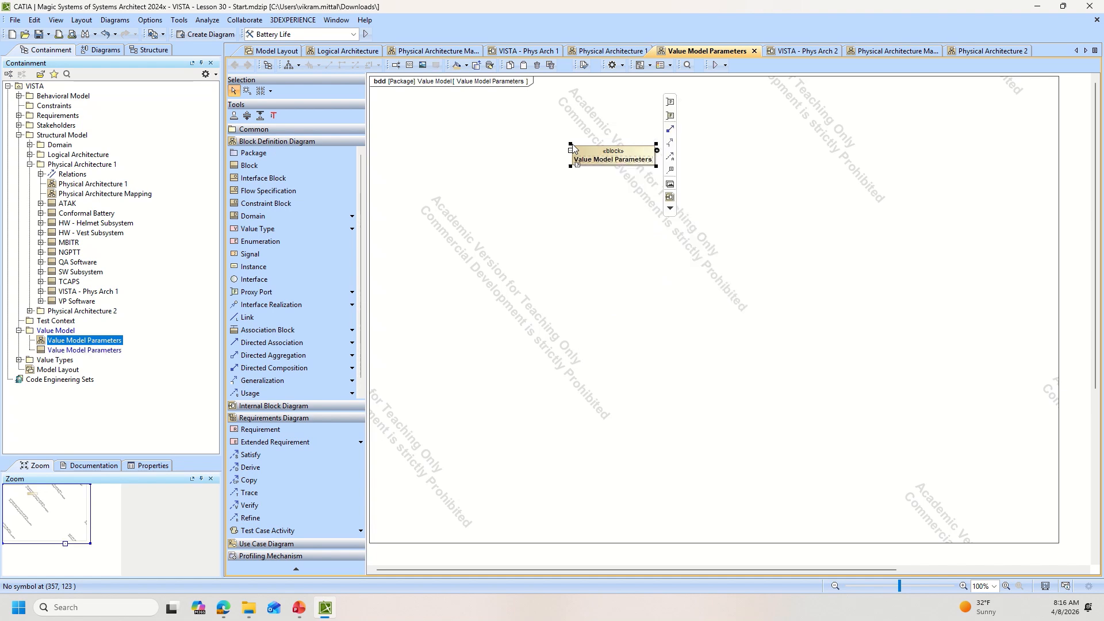
{"action": "left_click_drag", "start_coordinate": [594, 151], "coordinate": [498, 265]}
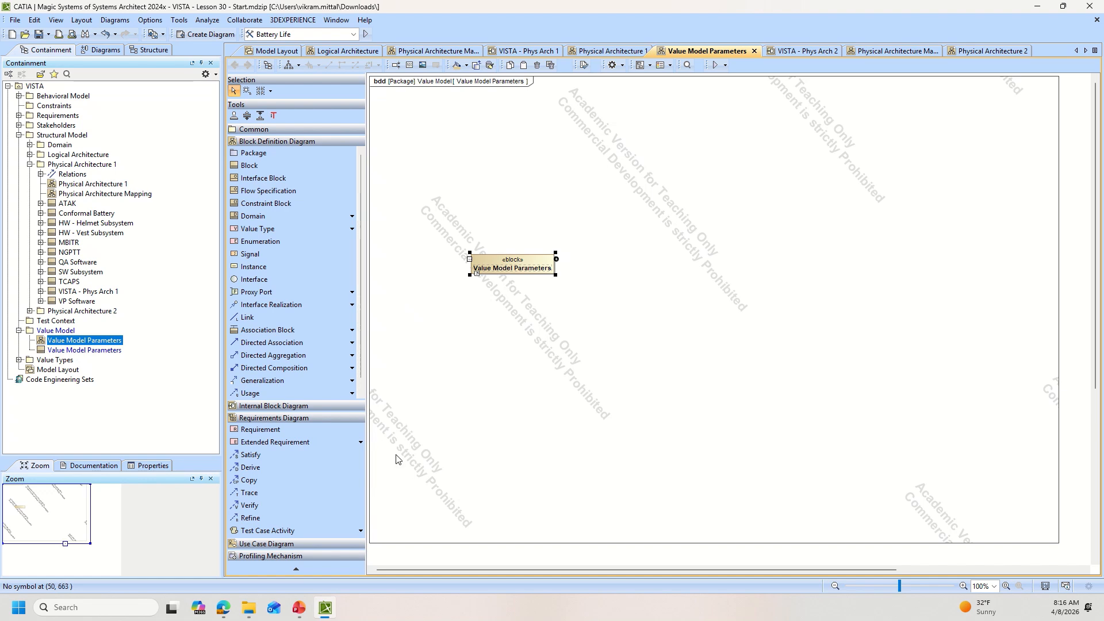
- Place the System Weight requirement from System Requirements on the diagram, above and to the right of the block
{"action": "left_click", "coordinate": [19, 116]}
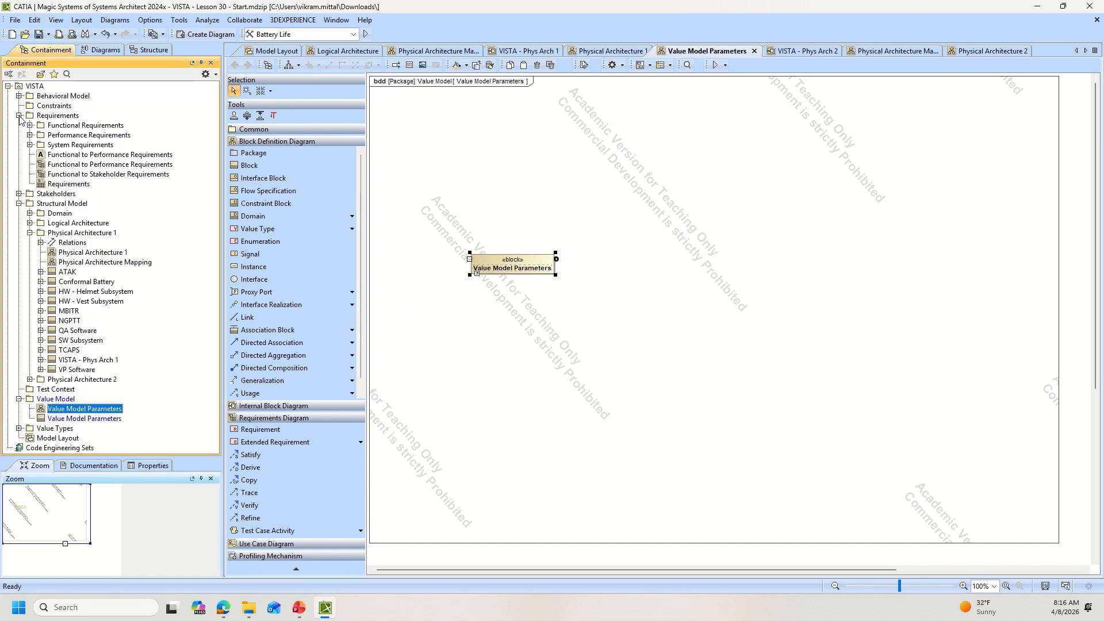
{"action": "left_click", "coordinate": [30, 145]}
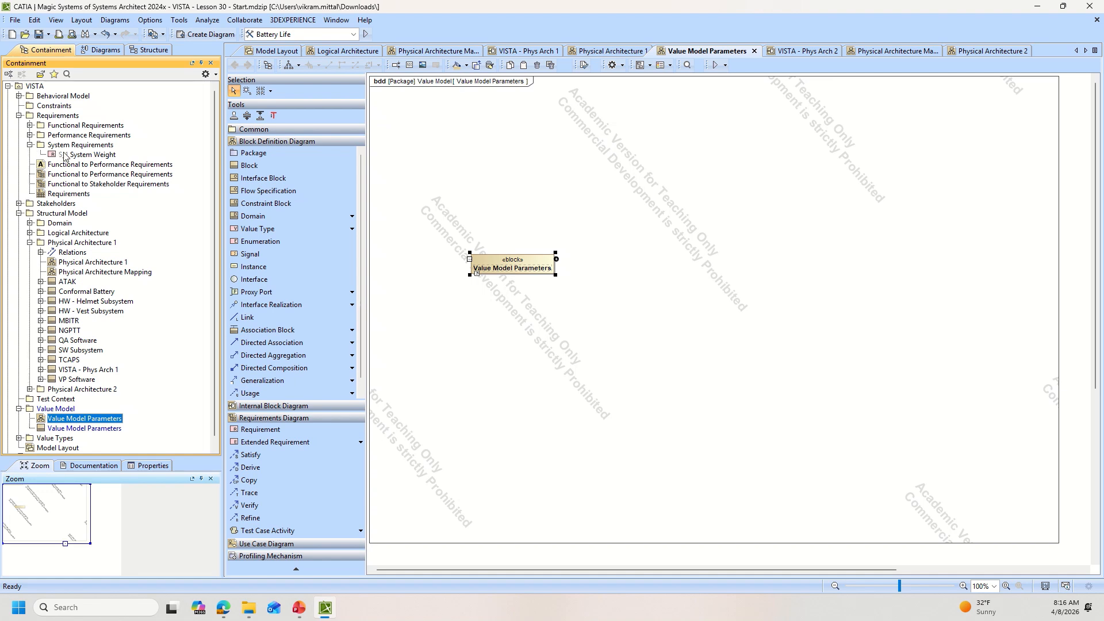
{"action": "left_click_drag", "start_coordinate": [73, 155], "coordinate": [595, 132]}
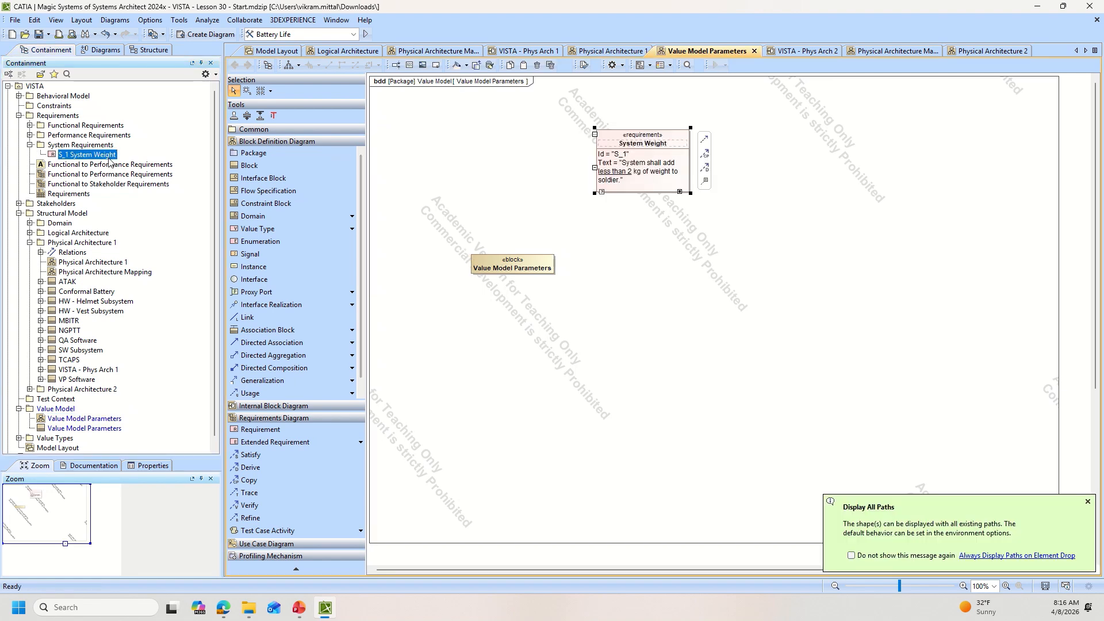
- Place the performance requirements Memory Storage, Battery Life, Voice Recognition Time, Data Processing Accuracy and Latency on the diagram
{"action": "left_click", "coordinate": [30, 136]}
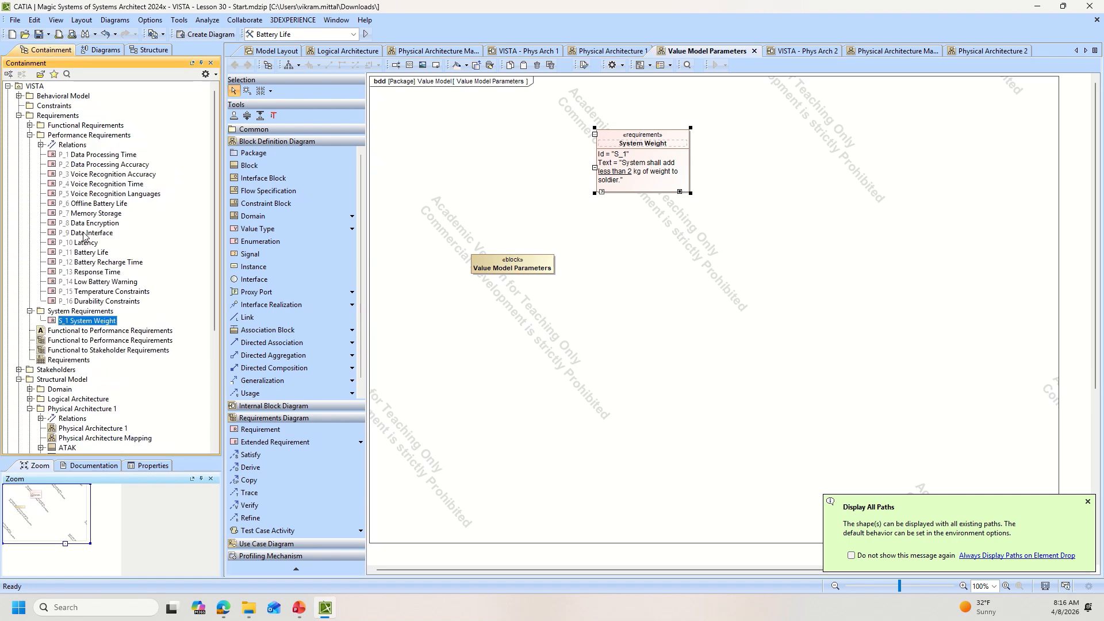
{"action": "mouse_move", "coordinate": [86, 160]}
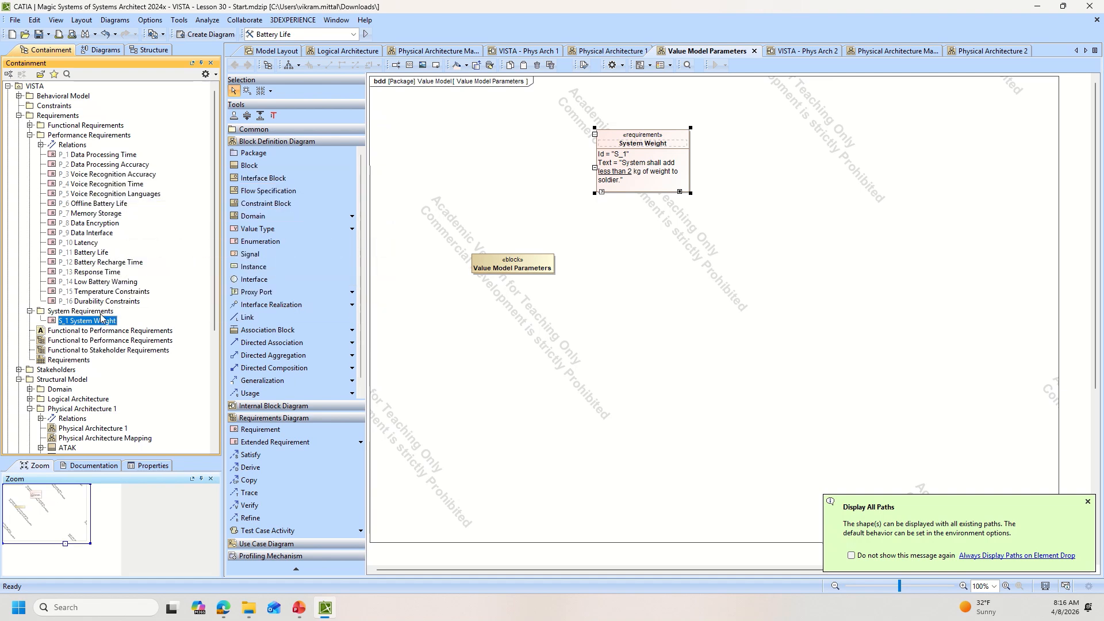
{"action": "mouse_move", "coordinate": [100, 276]}
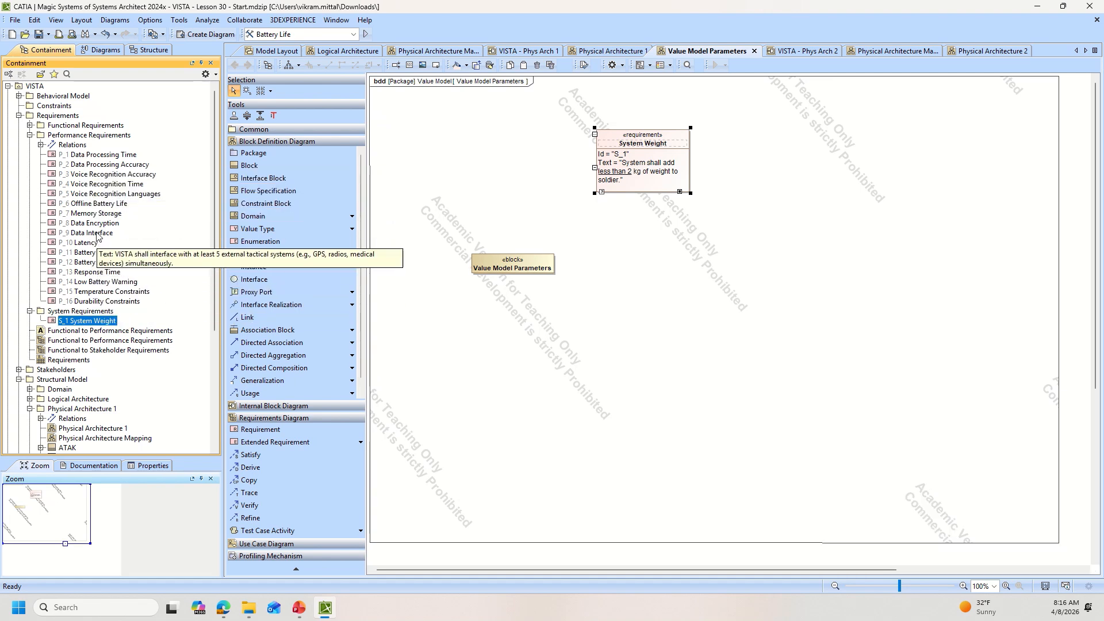
{"action": "left_click_drag", "start_coordinate": [97, 214], "coordinate": [747, 138]}
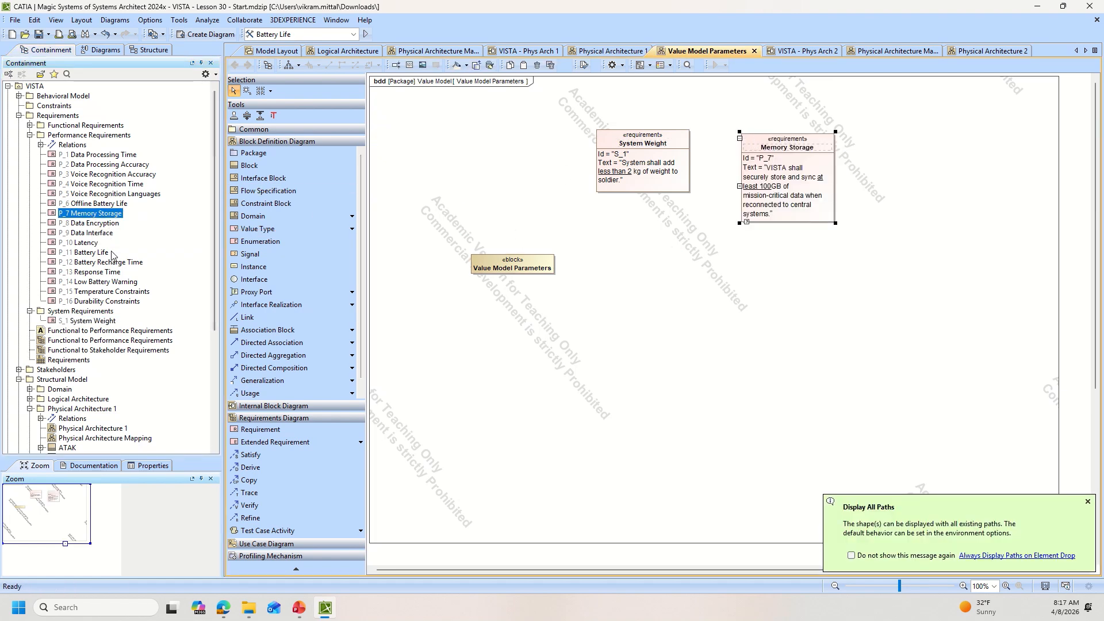
{"action": "left_click_drag", "start_coordinate": [92, 252], "coordinate": [870, 135]}
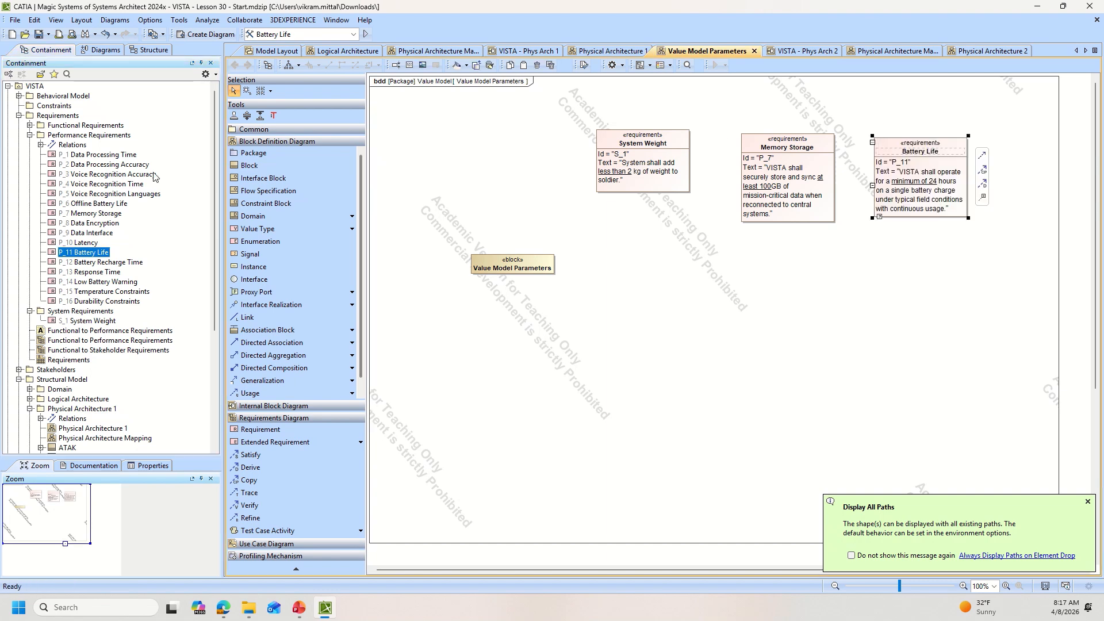
{"action": "left_click_drag", "start_coordinate": [137, 184], "coordinate": [1017, 156]}
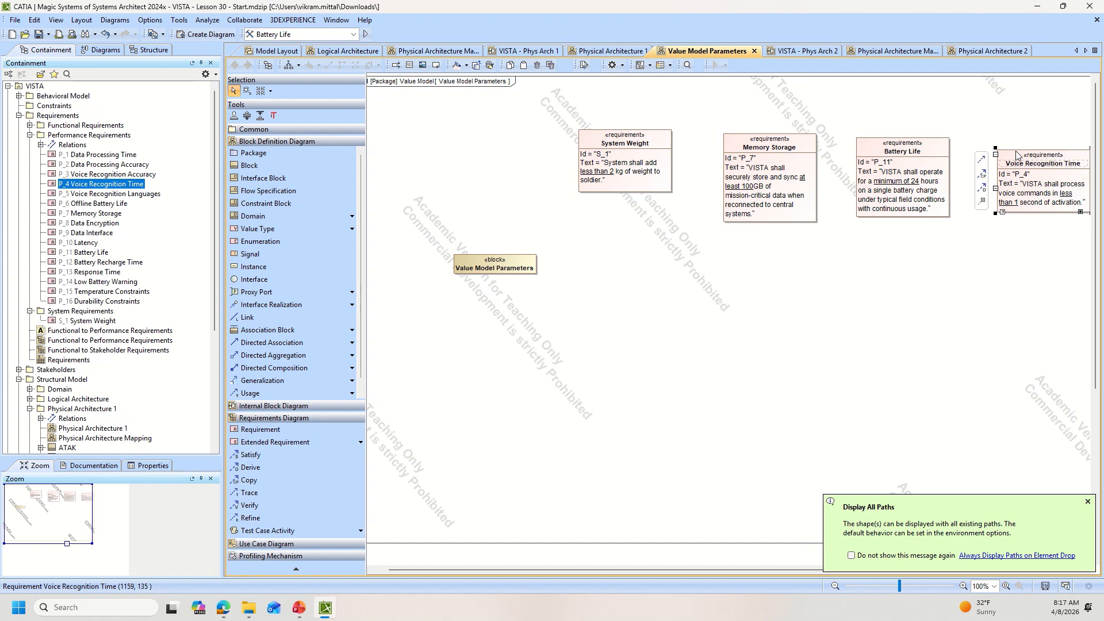
{"action": "left_click_drag", "start_coordinate": [80, 168], "coordinate": [1075, 241]}
{"action": "scroll", "coordinate": [535, 282], "scroll_direction": "down", "scroll_amount": 1, "text": "ctrl"}
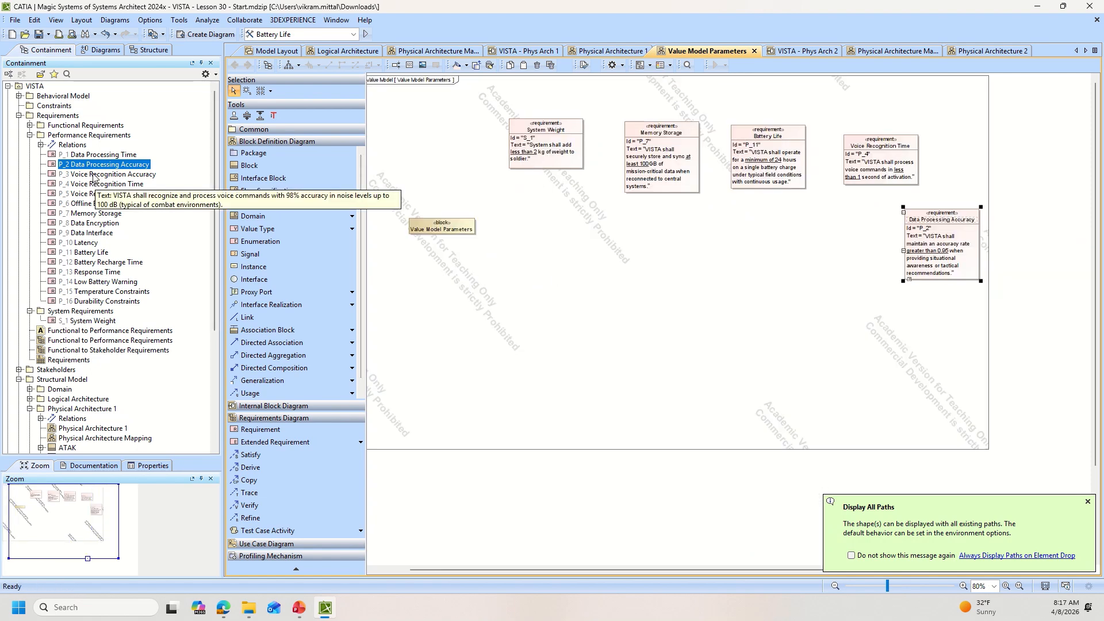
{"action": "left_click_drag", "start_coordinate": [80, 245], "coordinate": [1008, 142]}
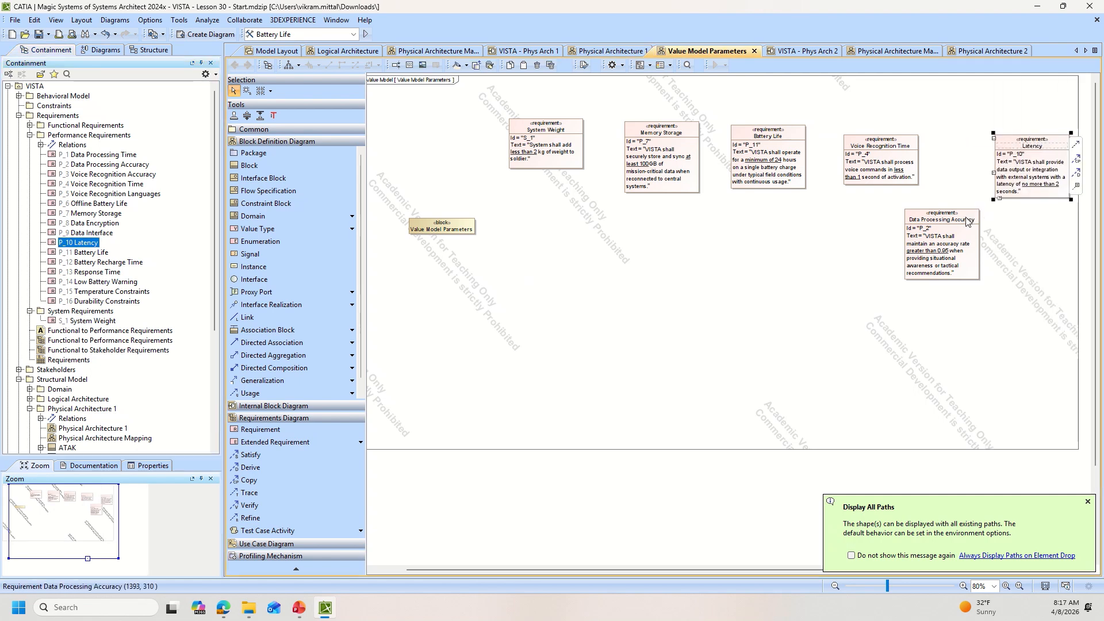
- Arrange the requirements in a row along the diagram's upper edge and move the Value Model Parameters block just below System Weight
{"action": "left_click_drag", "start_coordinate": [935, 214], "coordinate": [947, 133]}
{"action": "left_click_drag", "start_coordinate": [879, 139], "coordinate": [847, 138]}
{"action": "left_click_drag", "start_coordinate": [769, 132], "coordinate": [746, 132]}
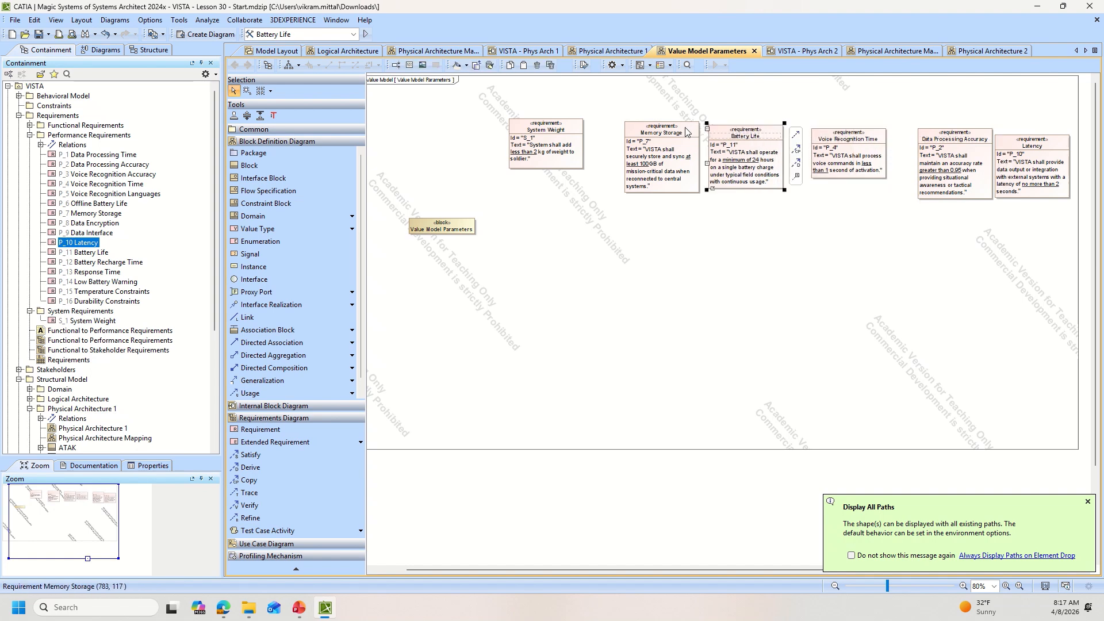
{"action": "left_click_drag", "start_coordinate": [666, 131], "coordinate": [640, 130]}
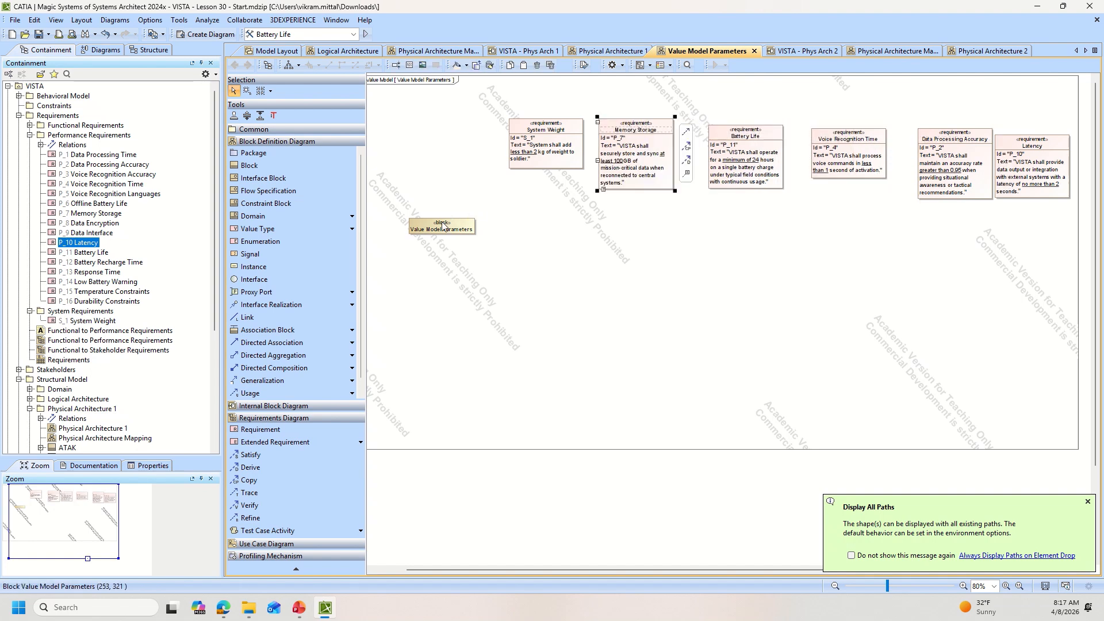
{"action": "left_click_drag", "start_coordinate": [444, 225], "coordinate": [501, 221]}
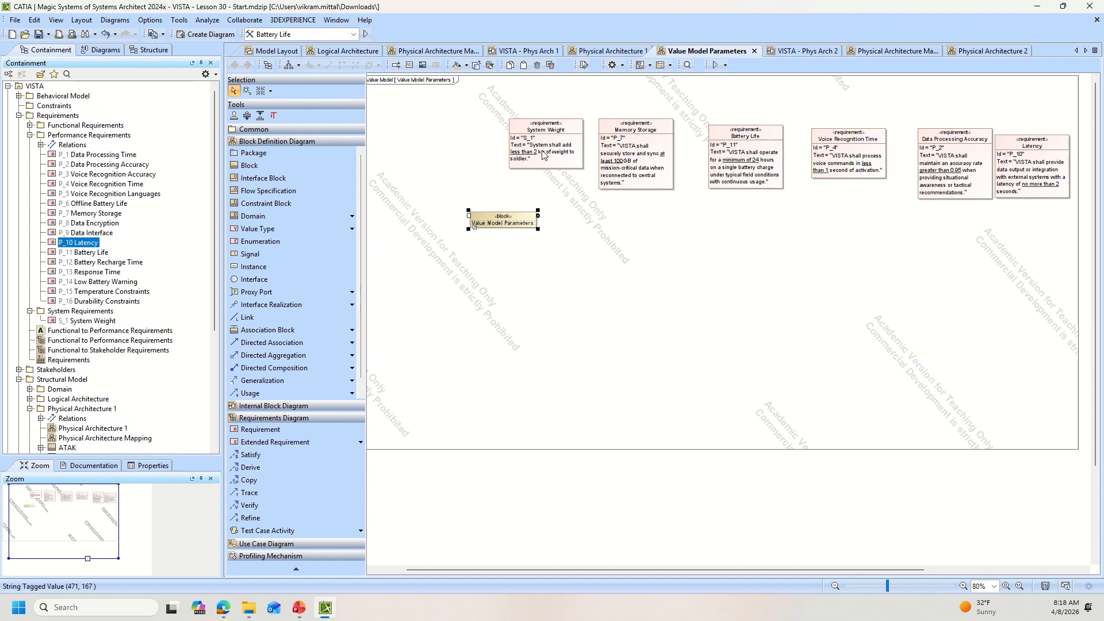
- Add a value property named T1 to the Value Model Parameters block and set its type to Real
{"action": "mouse_move", "coordinate": [523, 217]}
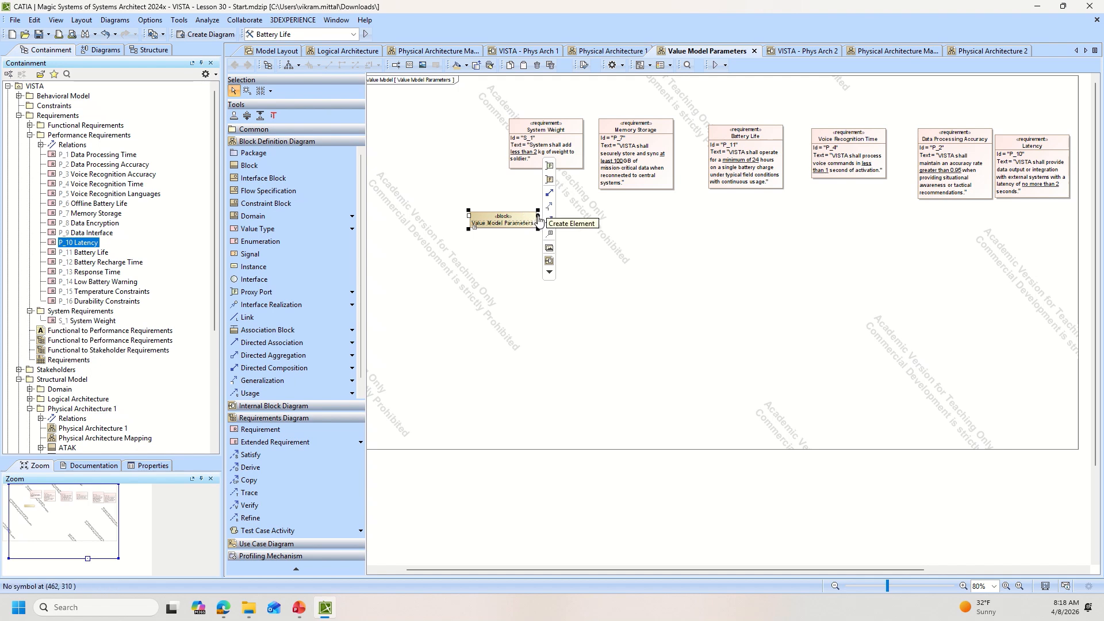
{"action": "left_click", "coordinate": [538, 219]}
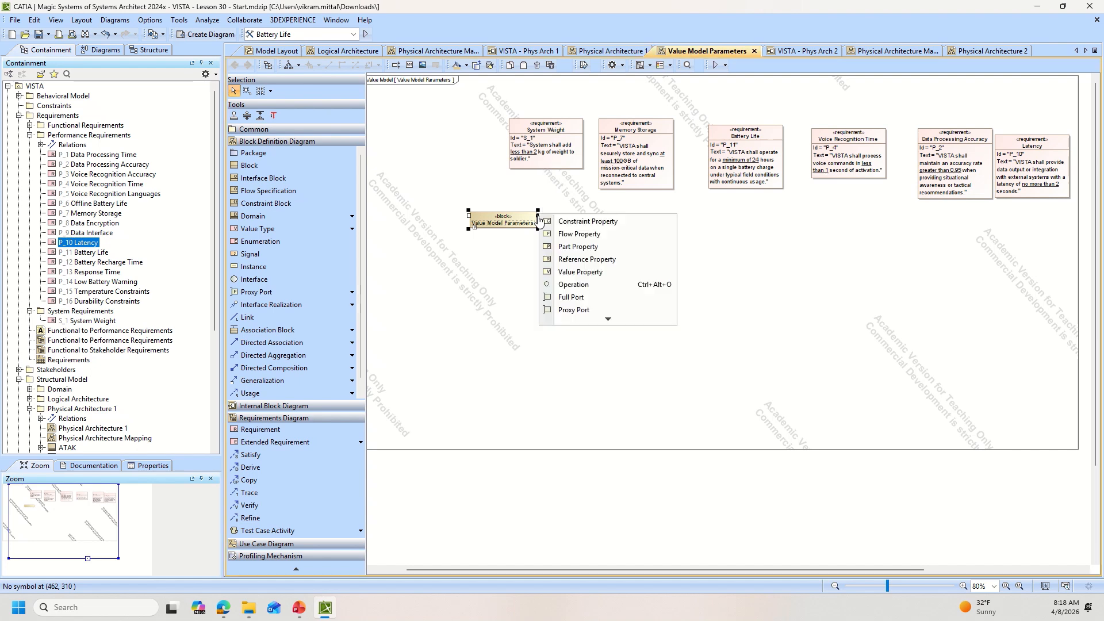
{"action": "left_click", "coordinate": [572, 274]}
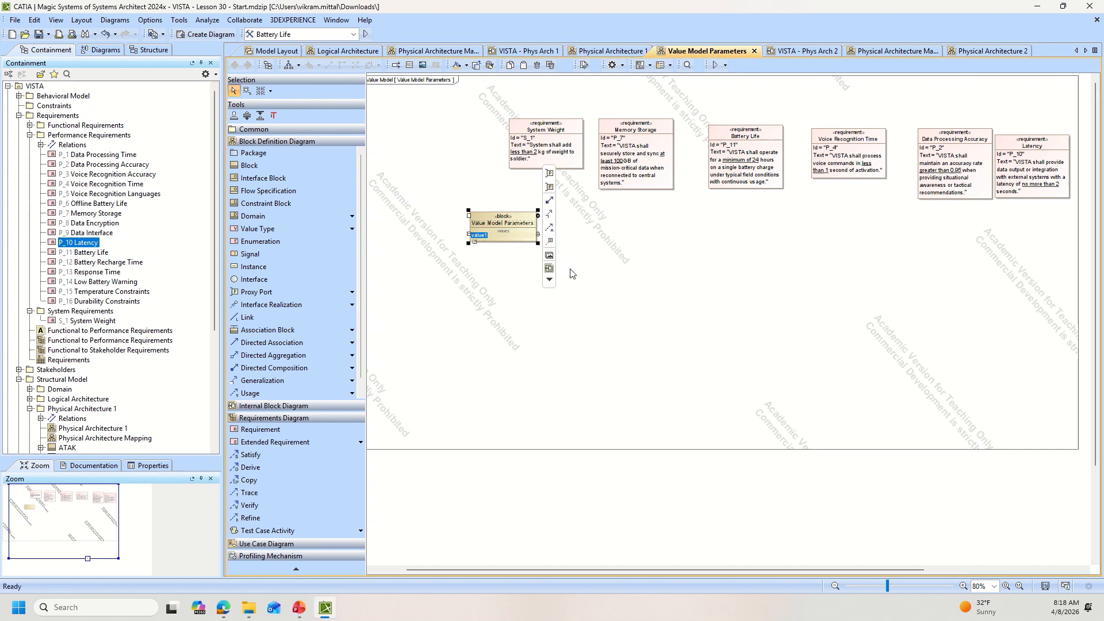
{"action": "type", "text": "T"}
{"action": "double_click", "coordinate": [475, 234]}
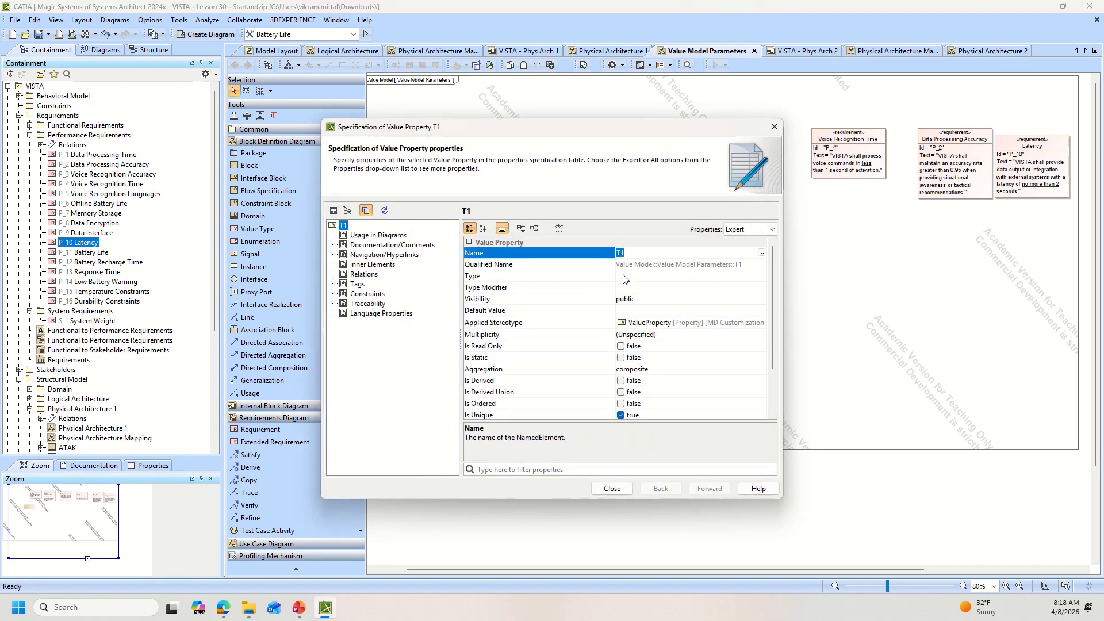
{"action": "left_click", "coordinate": [621, 276]}
{"action": "type", "text": "Rea"}
{"action": "left_click", "coordinate": [667, 328]}
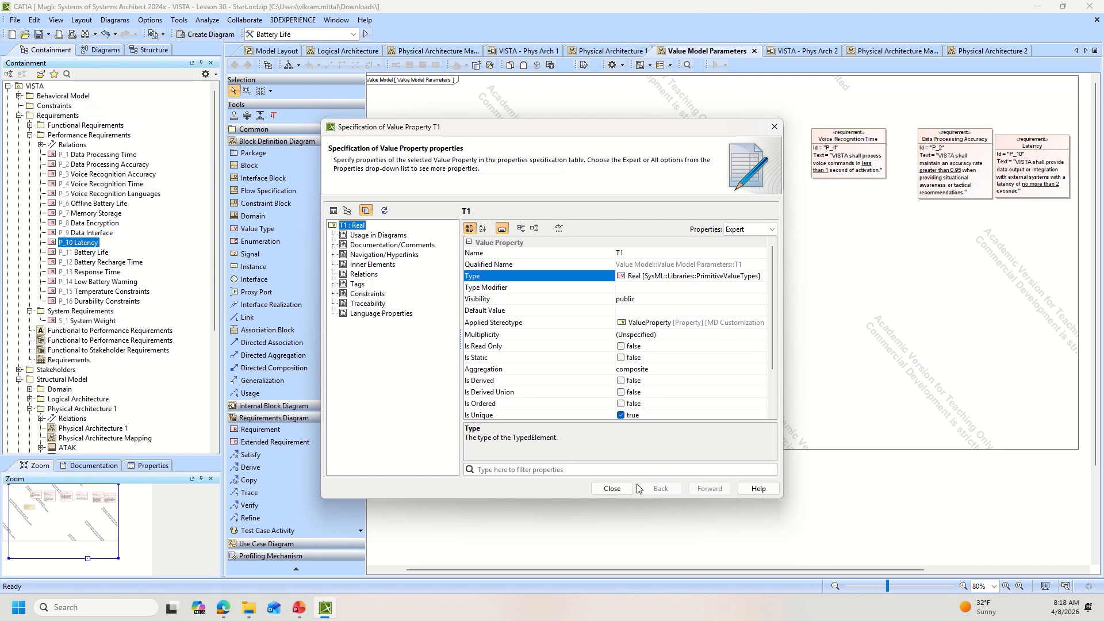
{"action": "left_click", "coordinate": [611, 488]}
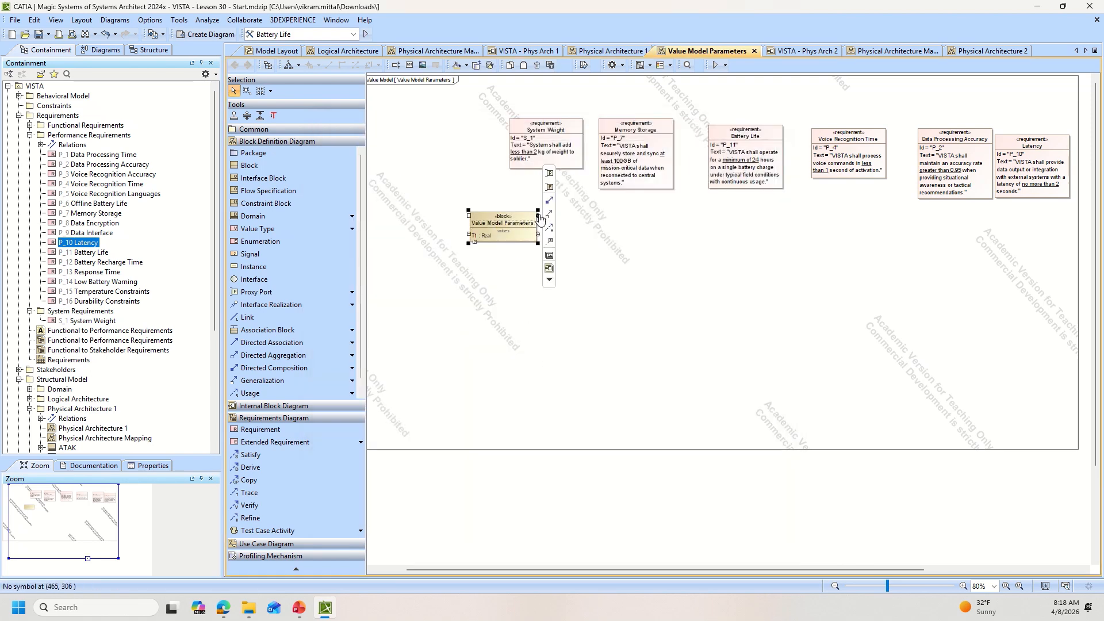
- Add two more value properties, O1 and SW1, both typed Real, to the Value Model Parameters block
{"action": "left_click", "coordinate": [538, 216]}
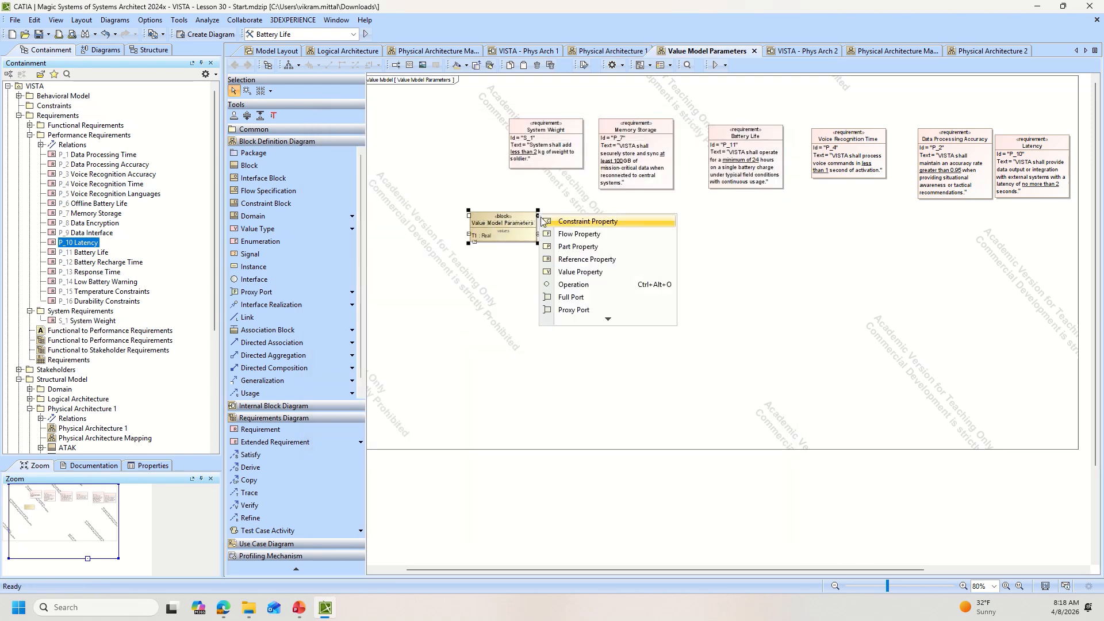
{"action": "left_click", "coordinate": [572, 273]}
{"action": "type", "text": "O1 : Real"}
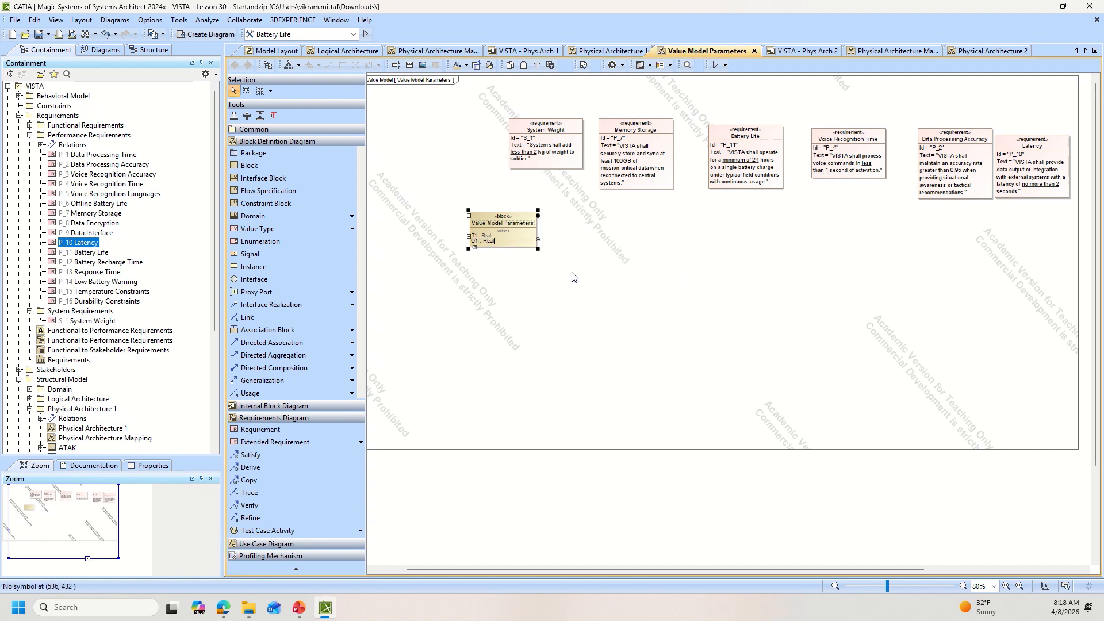
{"action": "key", "text": "Return"}
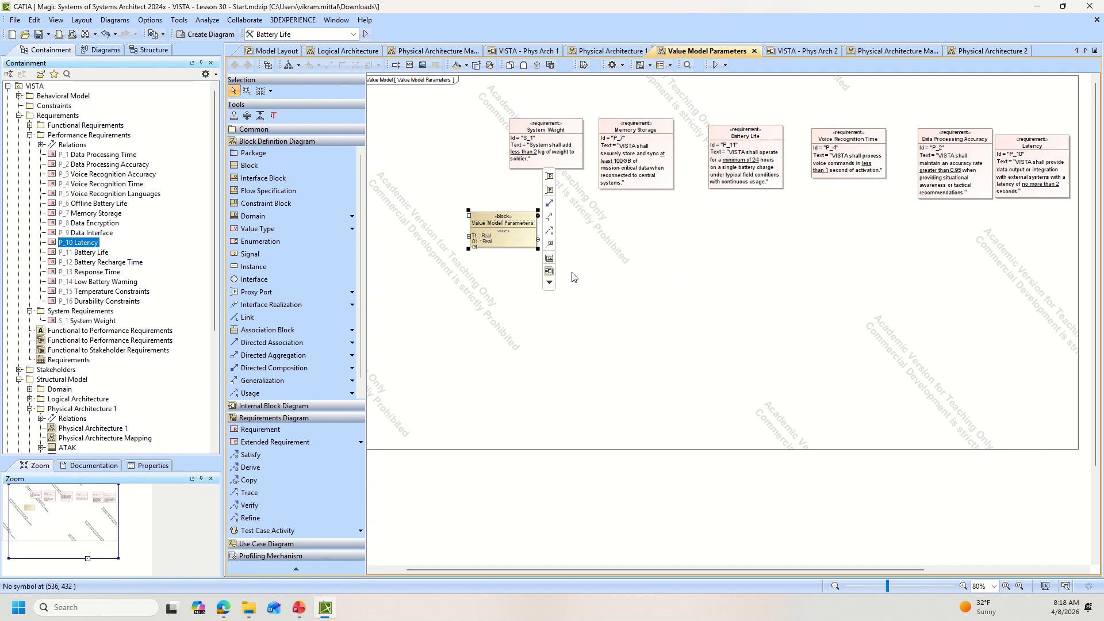
{"action": "left_click", "coordinate": [538, 217]}
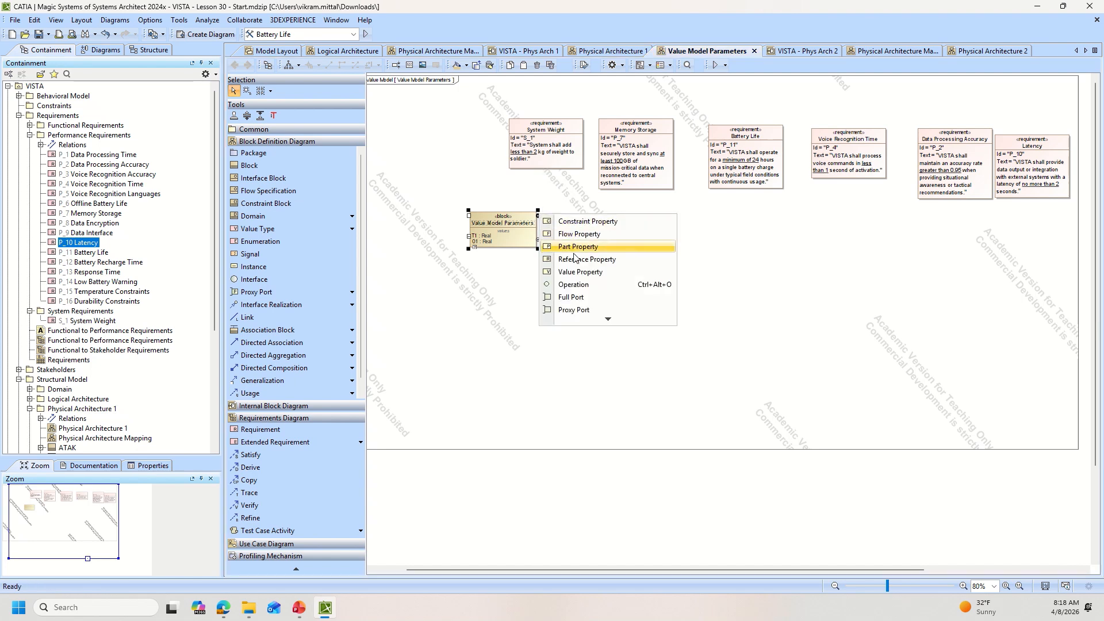
{"action": "left_click", "coordinate": [587, 272]}
{"action": "type", "text": "SW1 : Real"}
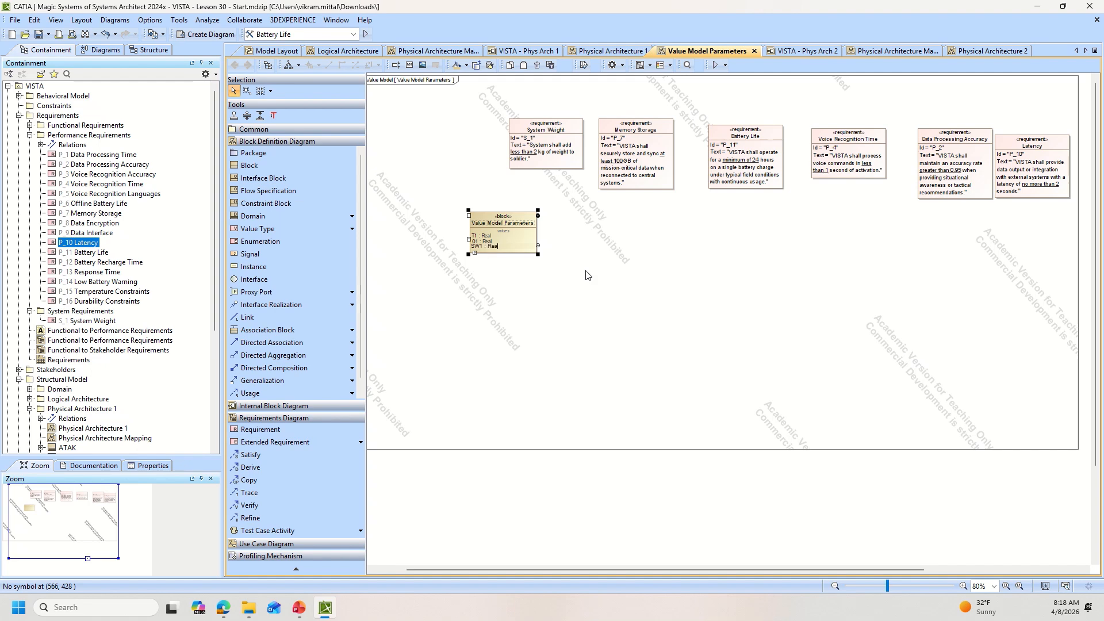
{"action": "key", "text": "Return"}
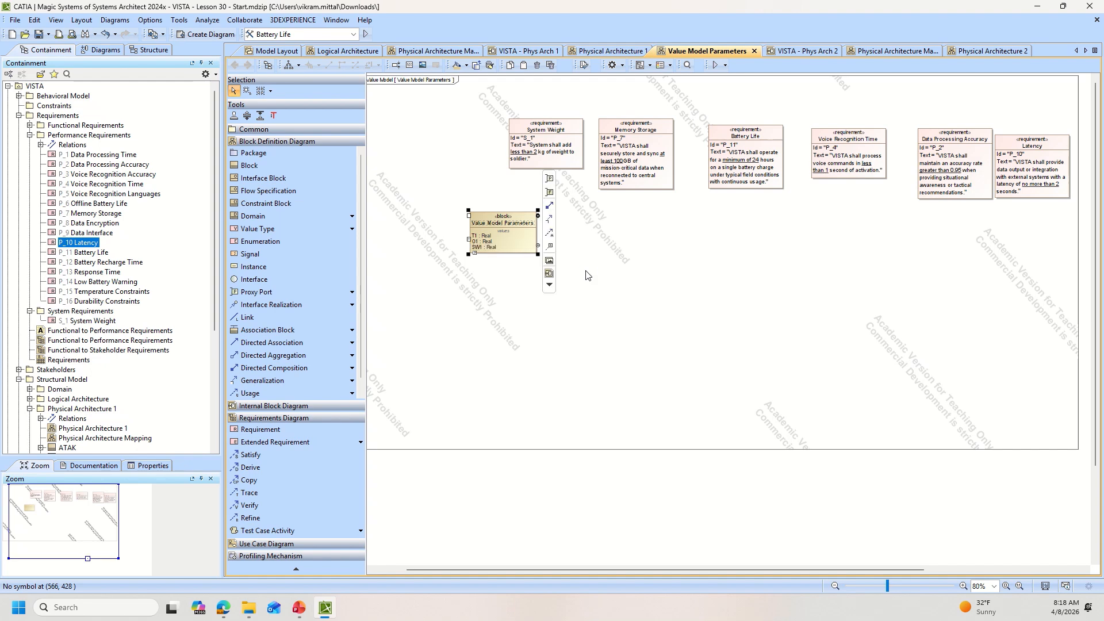
- Copy the value properties T1, O1 and SW1 of the Value Model Parameters block in the containment tree
{"action": "scroll", "coordinate": [138, 305], "scroll_direction": "down", "scroll_amount": 5}
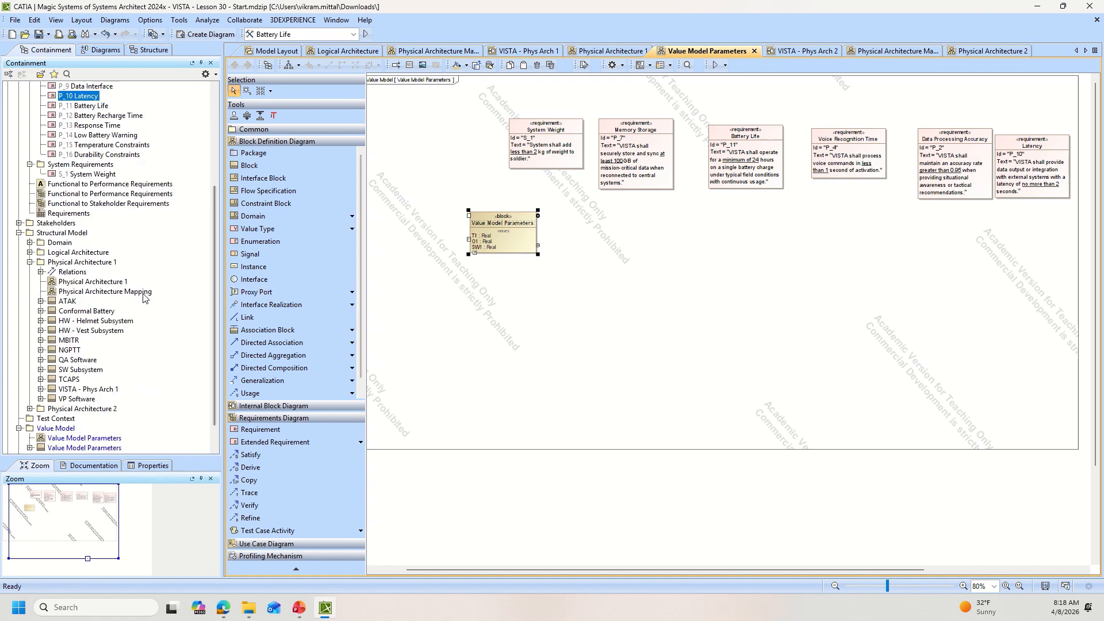
{"action": "scroll", "coordinate": [40, 414], "scroll_direction": "down", "scroll_amount": 1}
{"action": "left_click", "coordinate": [30, 420]}
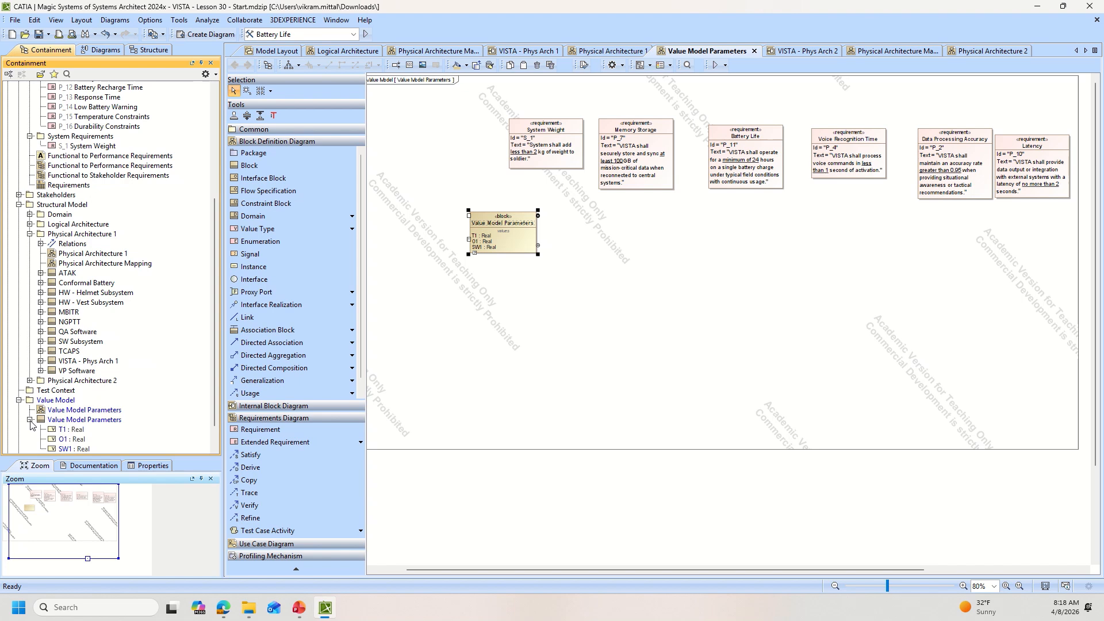
{"action": "scroll", "coordinate": [67, 412], "scroll_direction": "down", "scroll_amount": 1}
{"action": "left_click", "coordinate": [77, 400]}
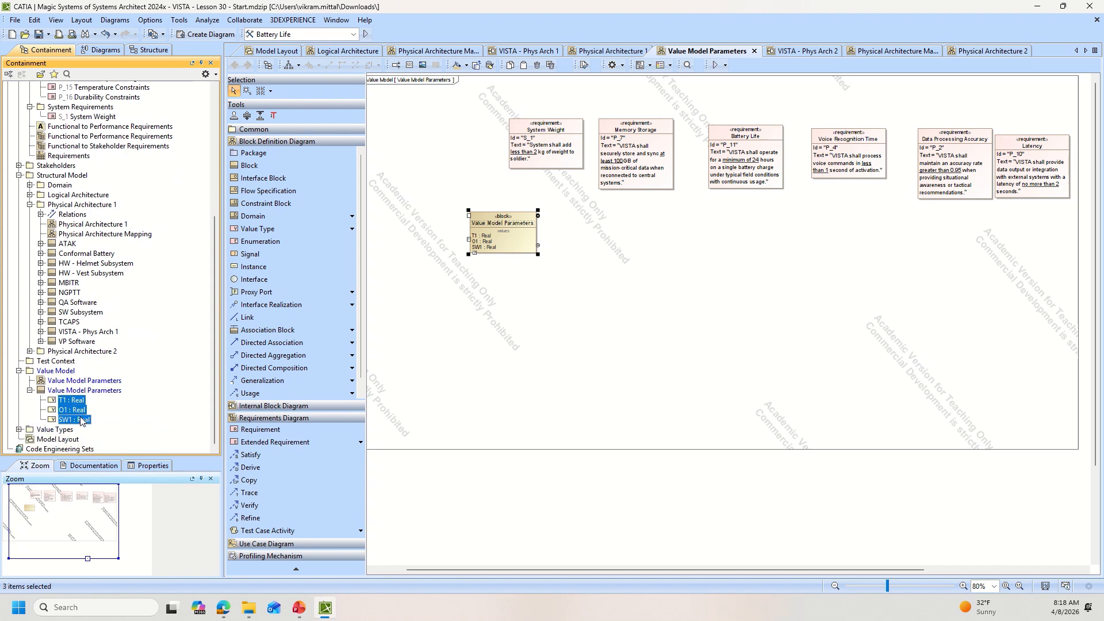
{"action": "left_click", "coordinate": [82, 420], "text": "shift"}
{"action": "left_click", "coordinate": [76, 391]}
{"action": "left_click", "coordinate": [78, 400]}
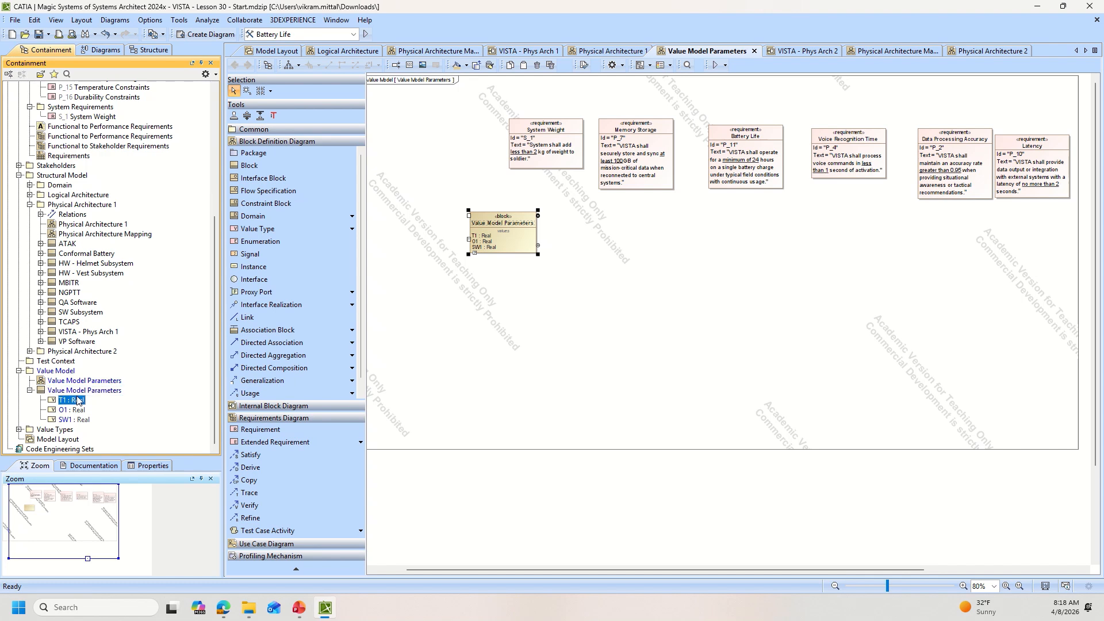
{"action": "left_click", "coordinate": [81, 420], "text": "shift"}
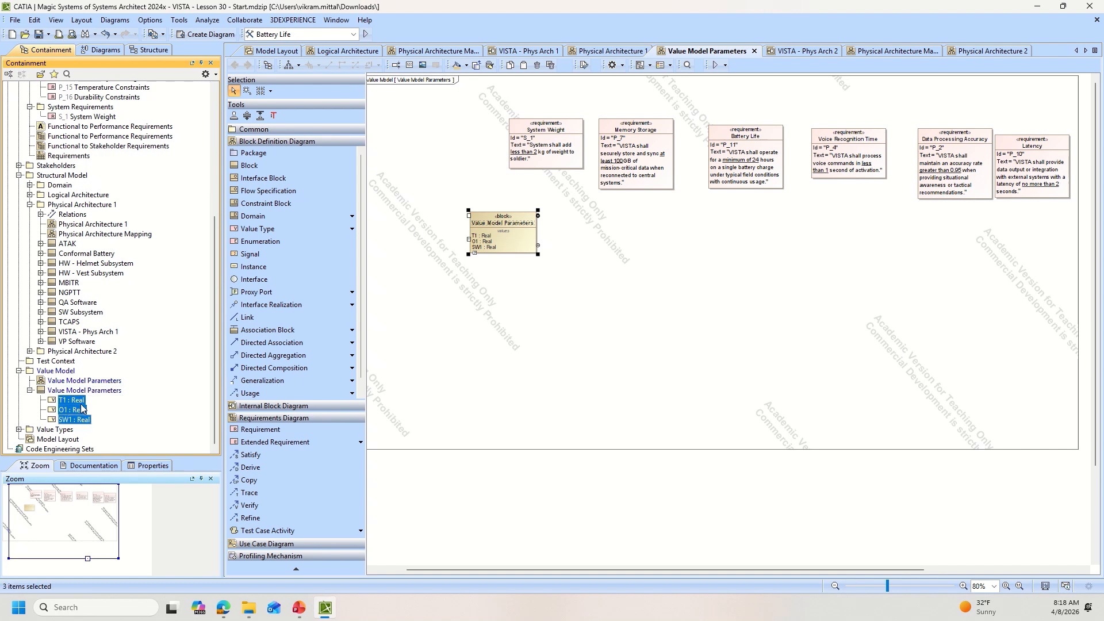
- Paste the three copied value properties into the Value Model Parameters block five times
{"action": "right_click", "coordinate": [84, 390]}
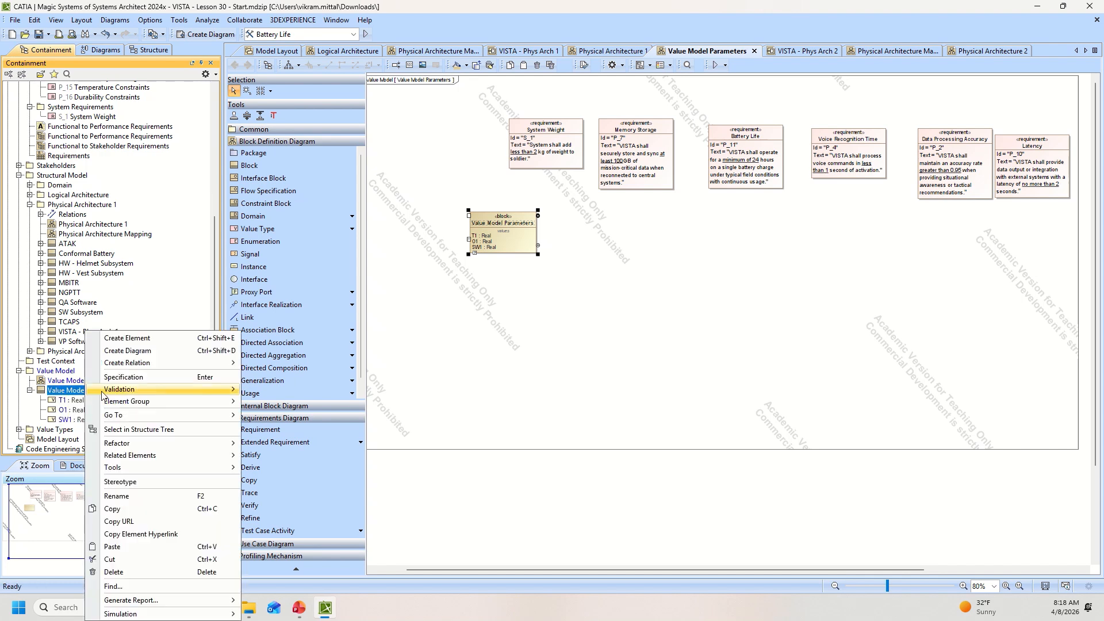
{"action": "left_click", "coordinate": [143, 547]}
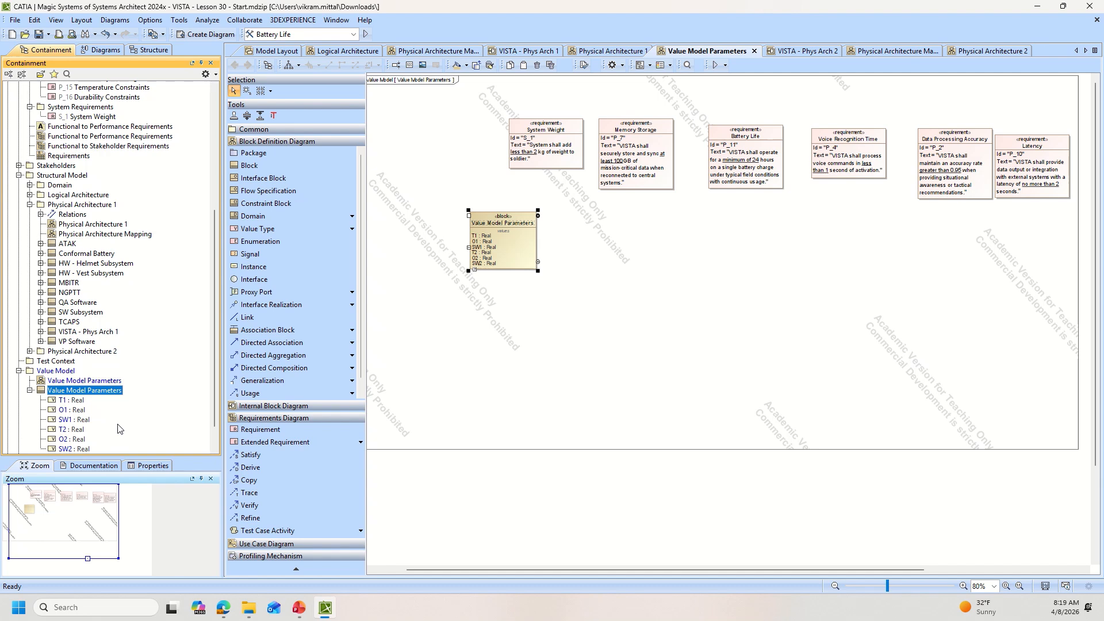
{"action": "key", "text": "ctrl+v"}
{"action": "key", "text": "ctrl+v"}
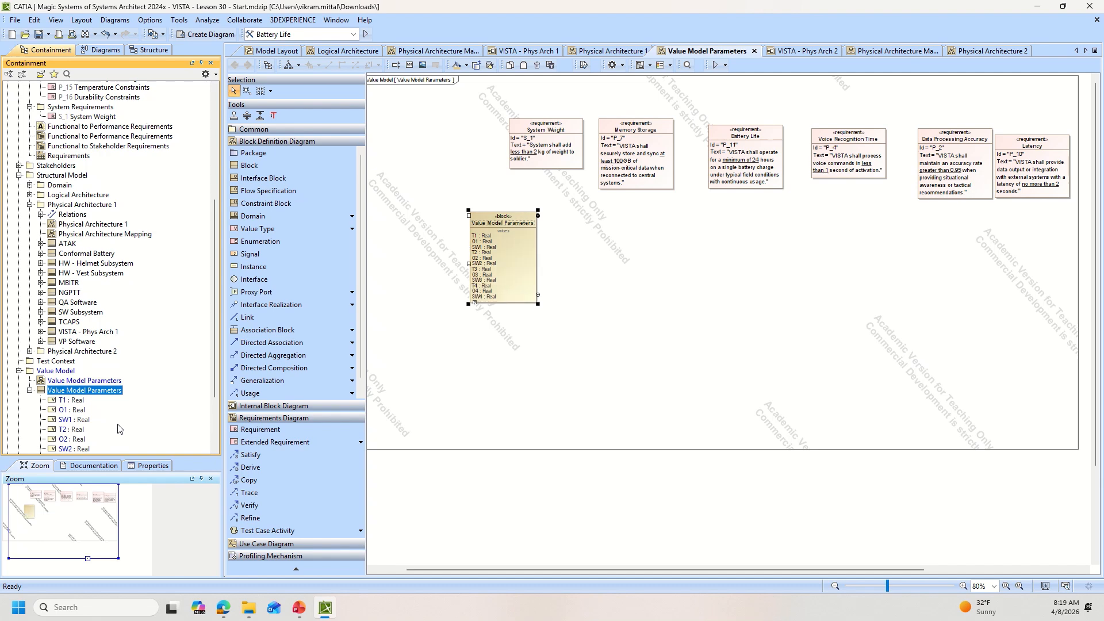
{"action": "key", "text": "ctrl+v"}
{"action": "key", "text": "ctrl+v"}
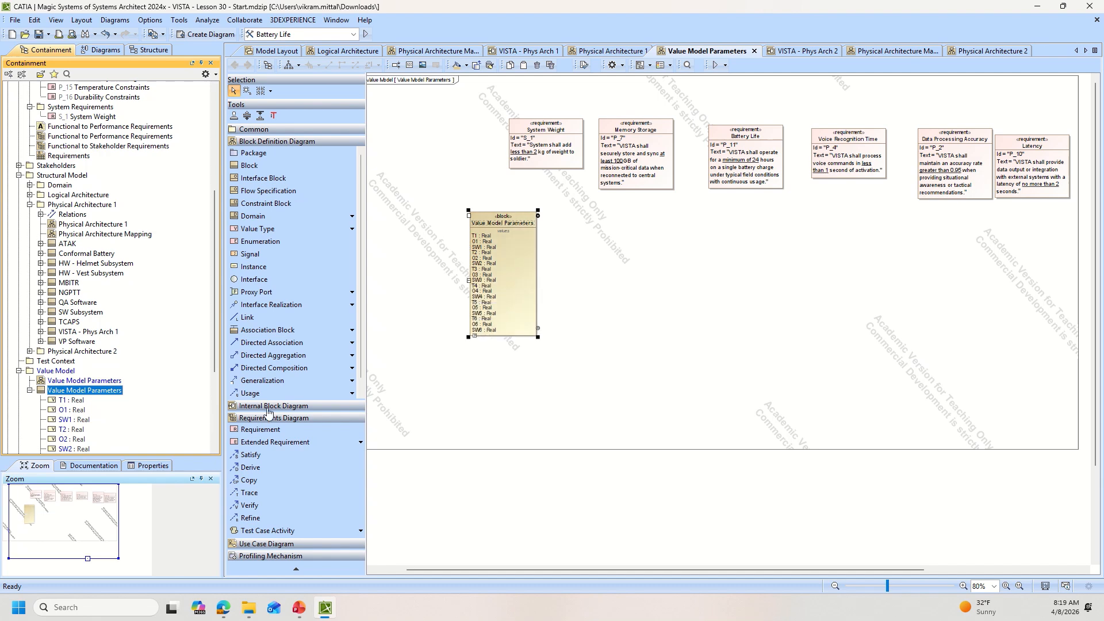
- Widen the Value Model Parameters block on the diagram until its right edge reaches below the Battery Life requirement
{"action": "scroll", "coordinate": [531, 263], "scroll_direction": "up", "scroll_amount": 3, "text": "ctrl"}
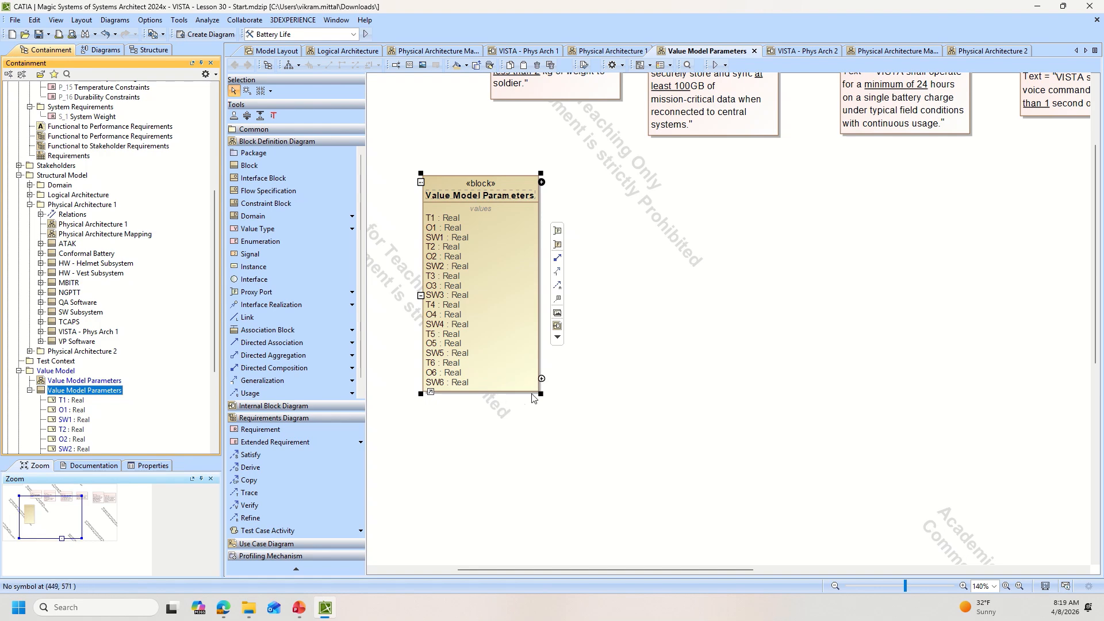
{"action": "left_click_drag", "start_coordinate": [543, 396], "coordinate": [846, 400]}
{"action": "scroll", "coordinate": [725, 356], "scroll_direction": "up", "scroll_amount": 3}
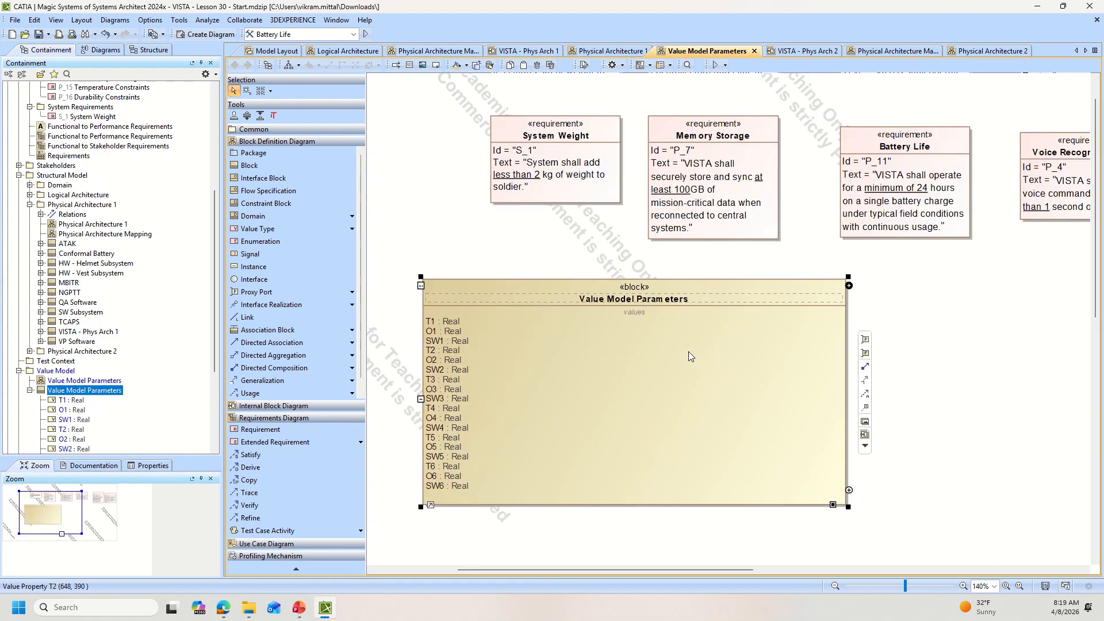
{"action": "left_click", "coordinate": [461, 320]}
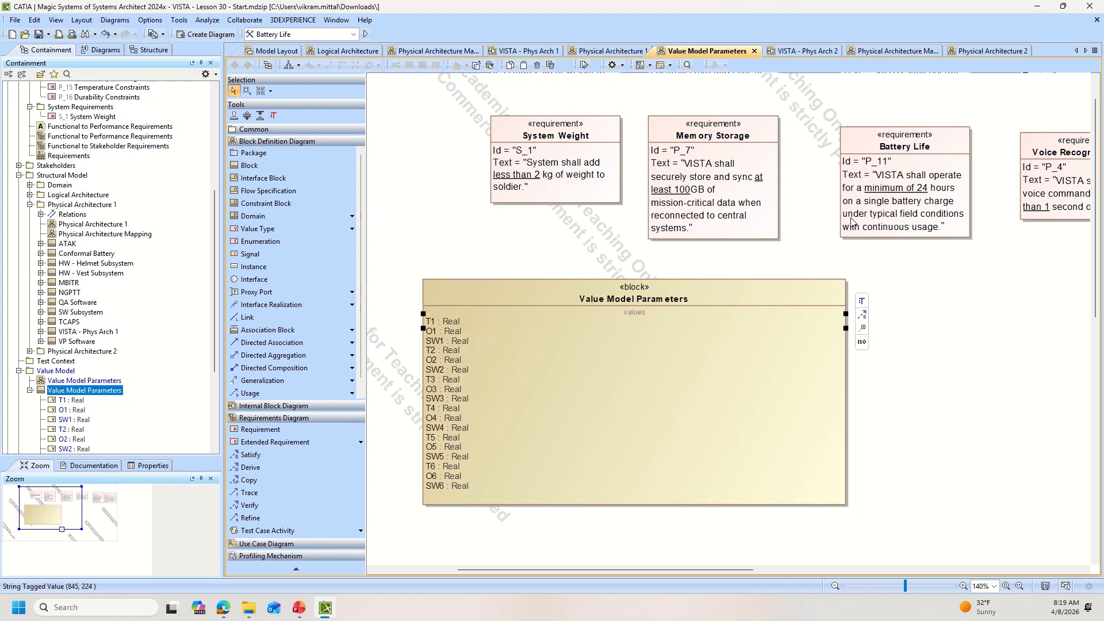
- Reorder the requirements row above the block as Latency, Data Processing Accuracy, Voice Recognition Time, Battery Life, Memory Storage and System Weight
{"action": "scroll", "coordinate": [851, 221], "scroll_direction": "down", "scroll_amount": 2, "text": "ctrl"}
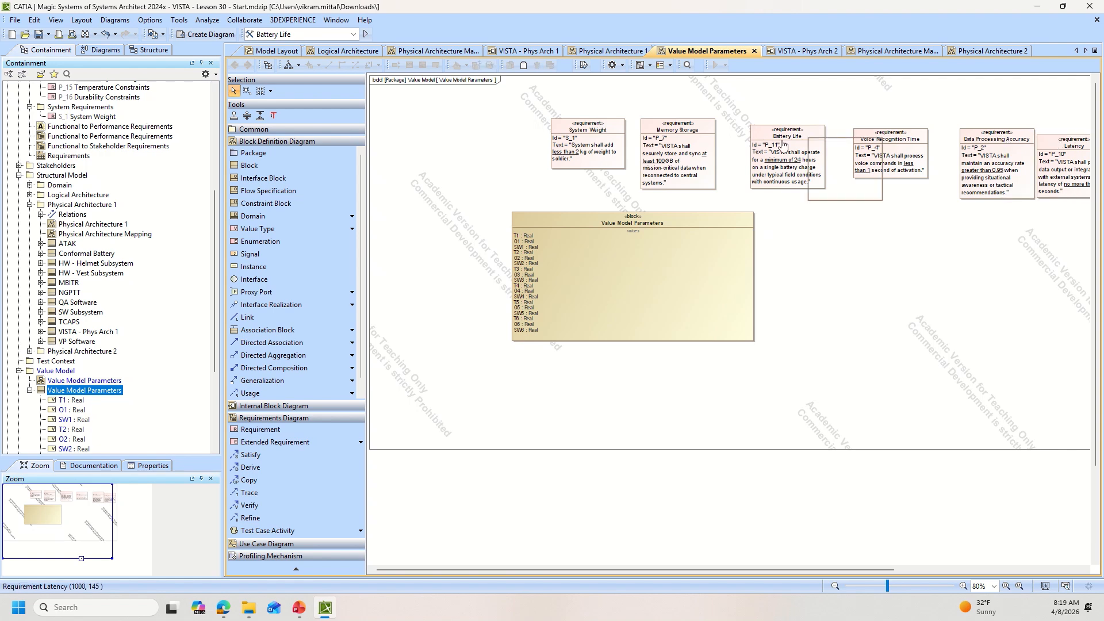
{"action": "left_click_drag", "start_coordinate": [782, 143], "coordinate": [500, 141]}
{"action": "left_click_drag", "start_coordinate": [1000, 135], "coordinate": [1062, 141]}
{"action": "left_click_drag", "start_coordinate": [653, 131], "coordinate": [573, 133]}
{"action": "left_click_drag", "start_coordinate": [689, 139], "coordinate": [982, 136]}
{"action": "left_click_drag", "start_coordinate": [890, 144], "coordinate": [693, 133]}
{"action": "left_click_drag", "start_coordinate": [807, 134], "coordinate": [794, 128]}
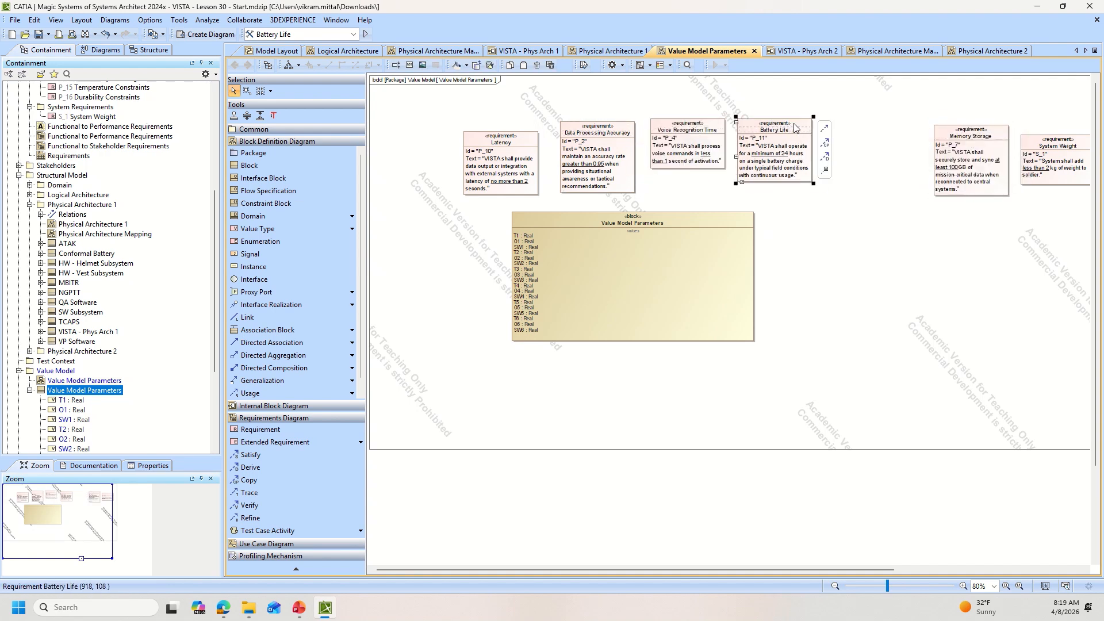
{"action": "left_click_drag", "start_coordinate": [970, 136], "coordinate": [862, 133]}
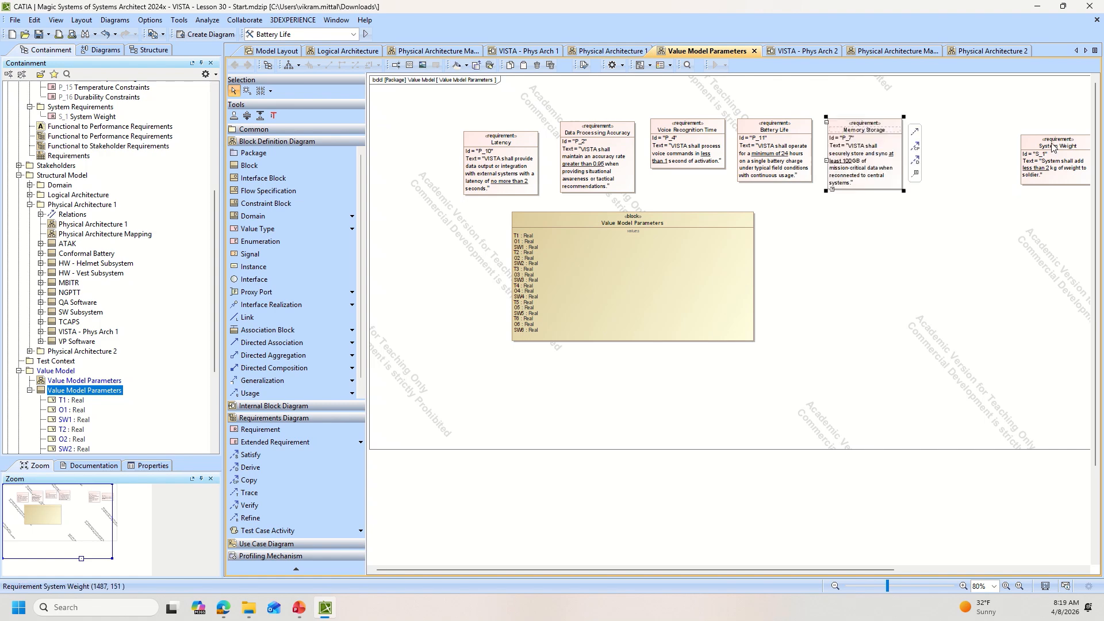
{"action": "left_click_drag", "start_coordinate": [1052, 148], "coordinate": [938, 132]}
- Set the default value of T1 in the Value Model Parameters block to 2
{"action": "scroll", "coordinate": [700, 197], "scroll_direction": "up", "scroll_amount": 2, "text": "ctrl"}
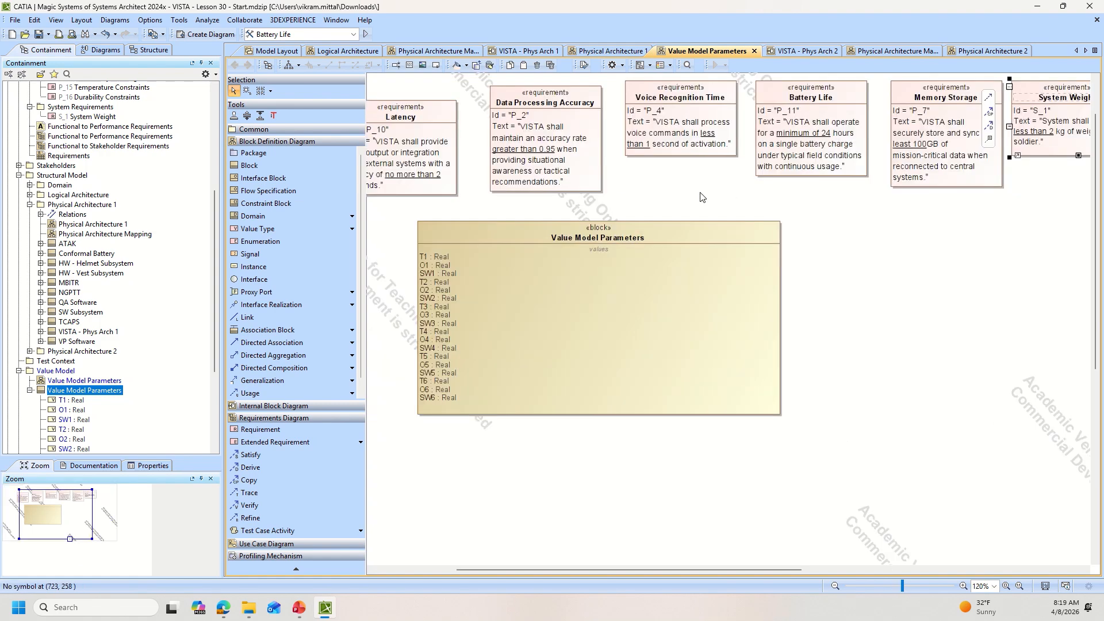
{"action": "left_click_drag", "start_coordinate": [598, 565], "coordinate": [486, 567]}
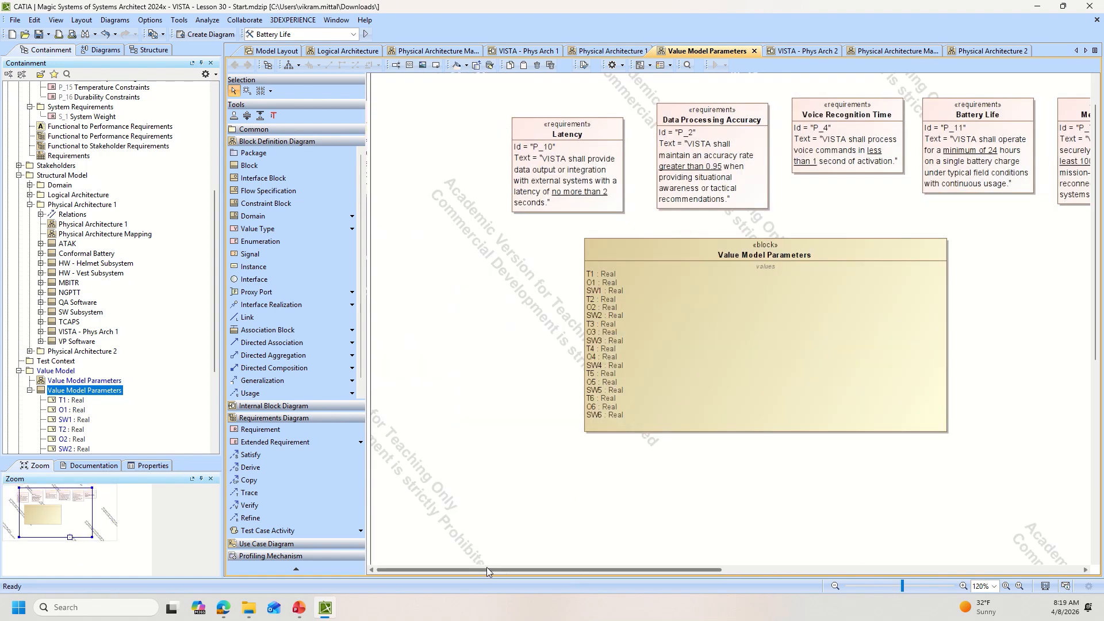
{"action": "left_click", "coordinate": [617, 272]}
{"action": "left_click", "coordinate": [620, 273]}
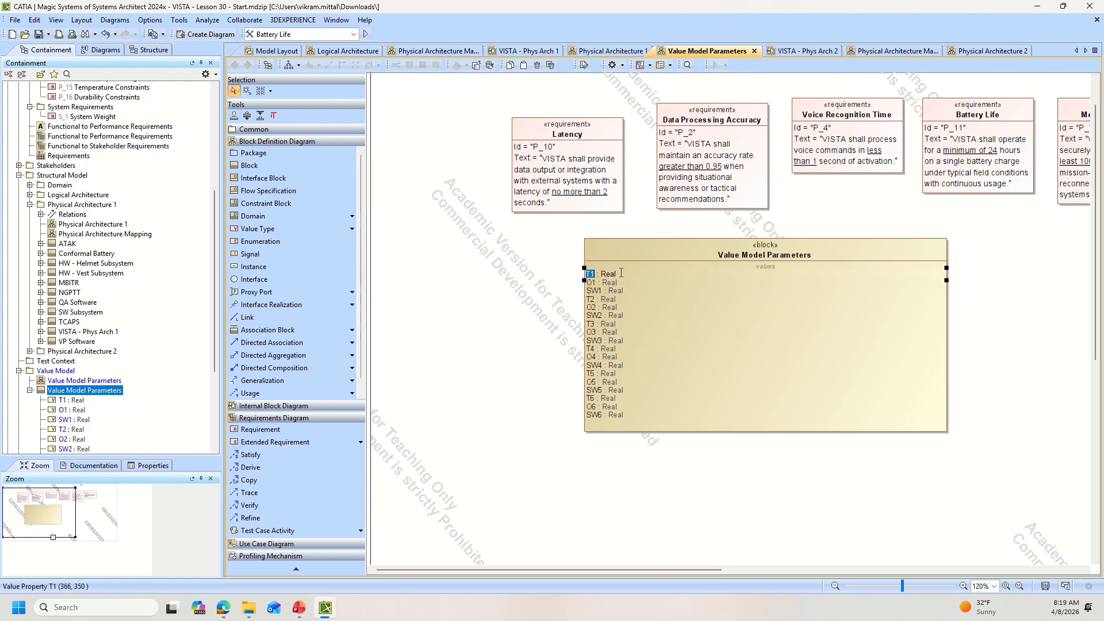
{"action": "left_click", "coordinate": [648, 272]}
{"action": "type", "text": "= 2"}
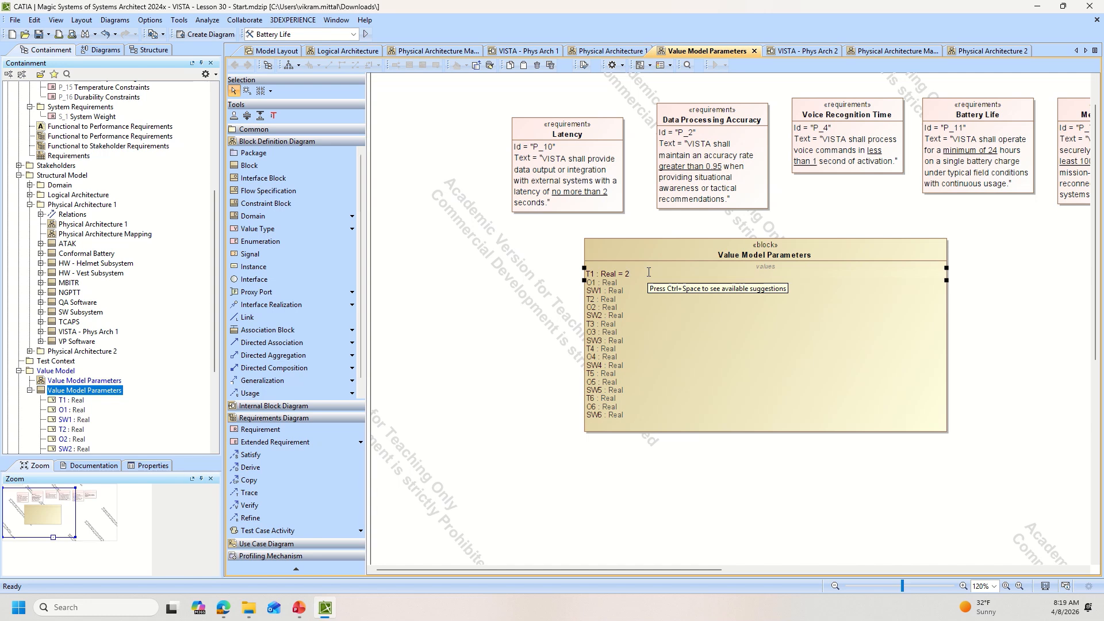
{"action": "key", "text": "Down"}
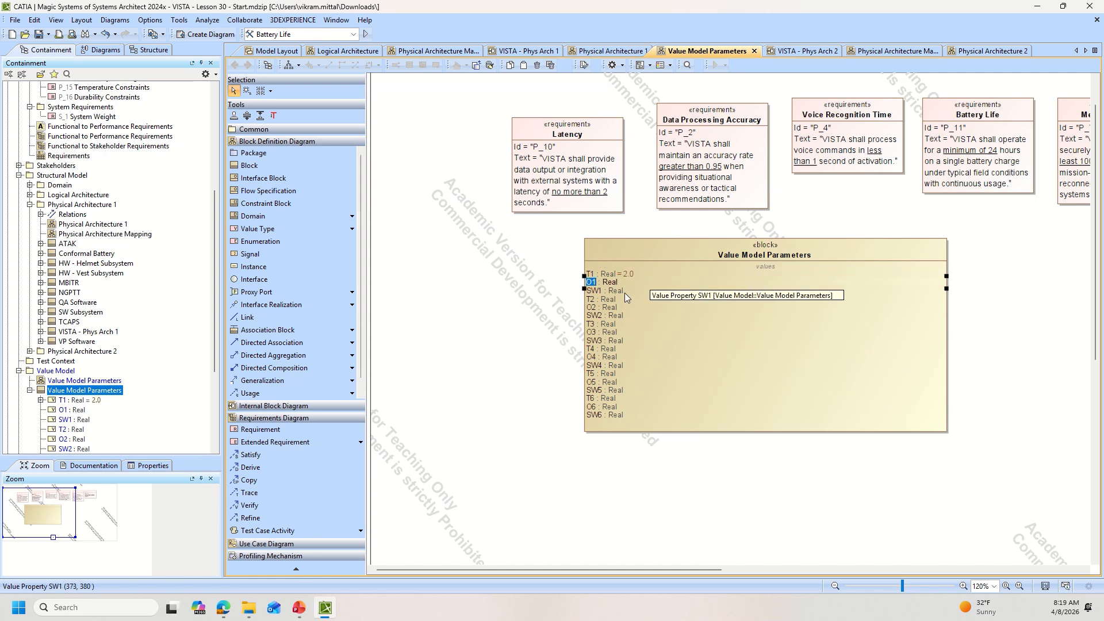
- Set the default values of O1 to 0.1 and SW1 to 20 in the Value Model Parameters block
{"action": "left_click", "coordinate": [627, 284]}
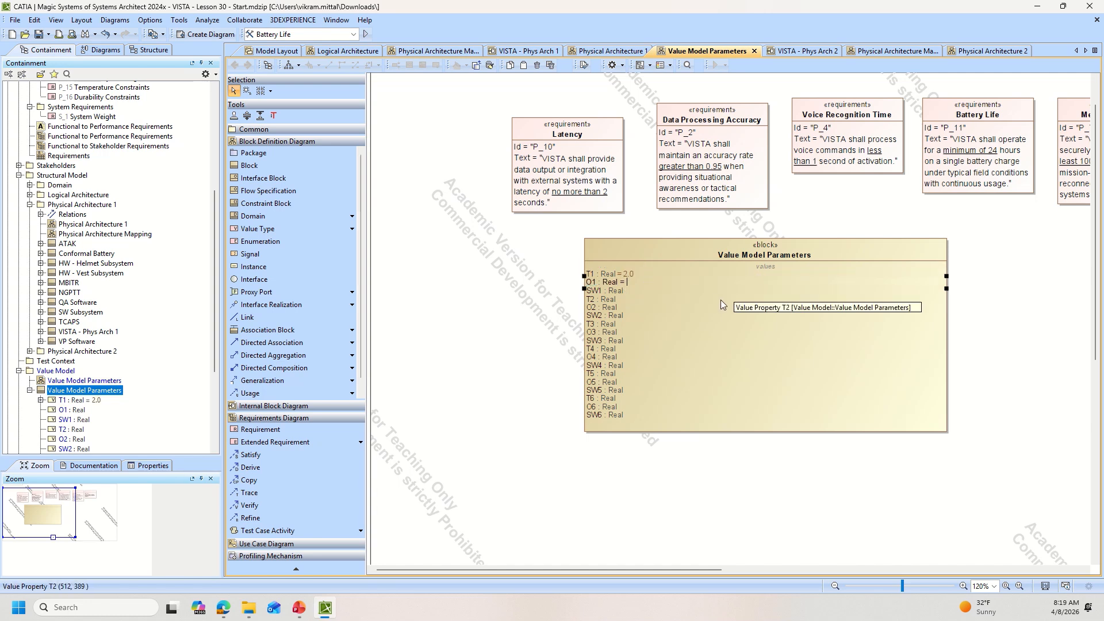
{"action": "type", "text": "= 0.1"}
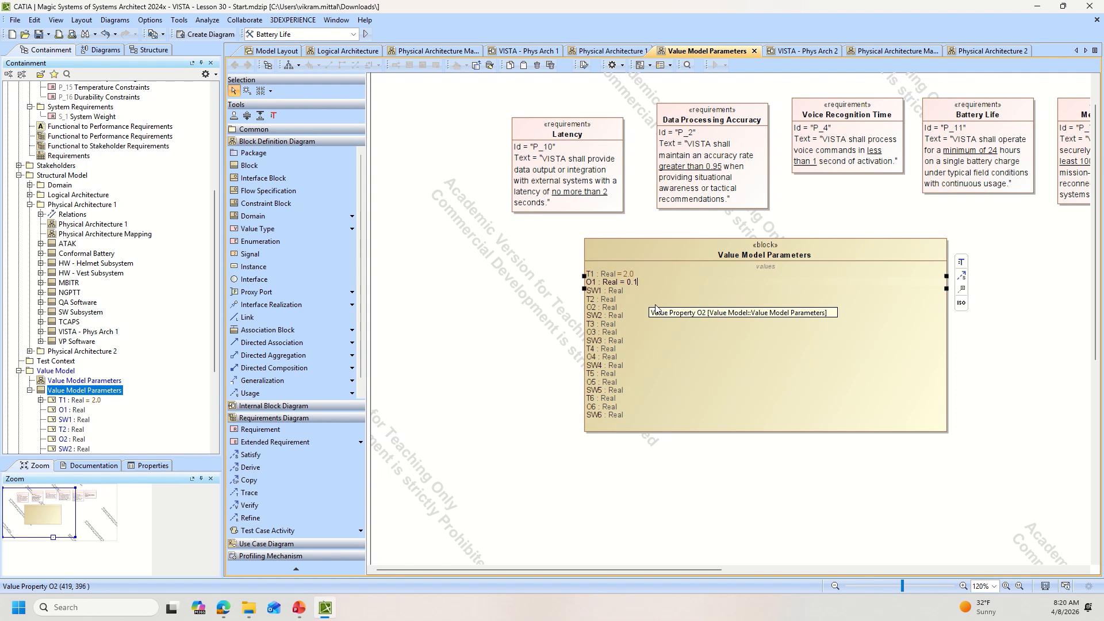
{"action": "left_click", "coordinate": [629, 292]}
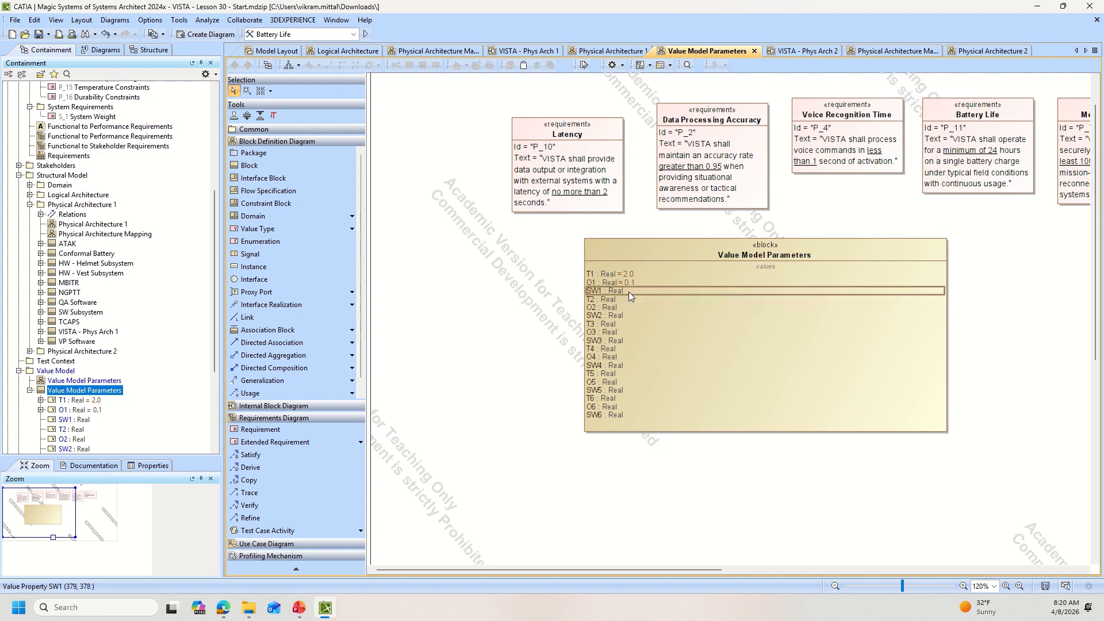
{"action": "left_click", "coordinate": [633, 292]}
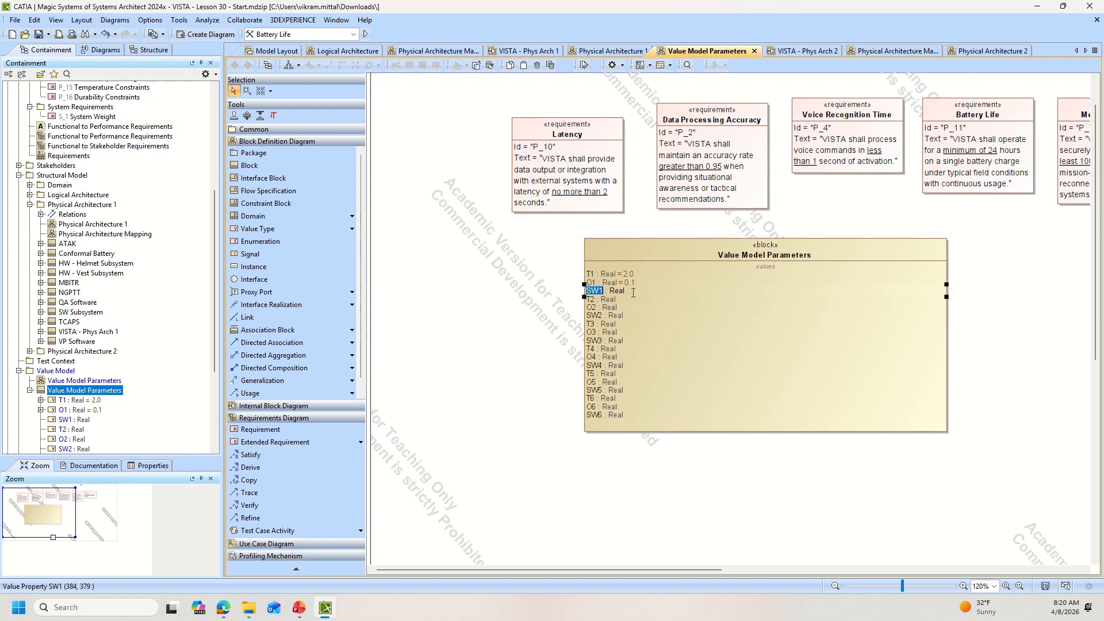
{"action": "left_click", "coordinate": [632, 293]}
{"action": "type", "text": "= 20"}
{"action": "key", "text": "Return"}
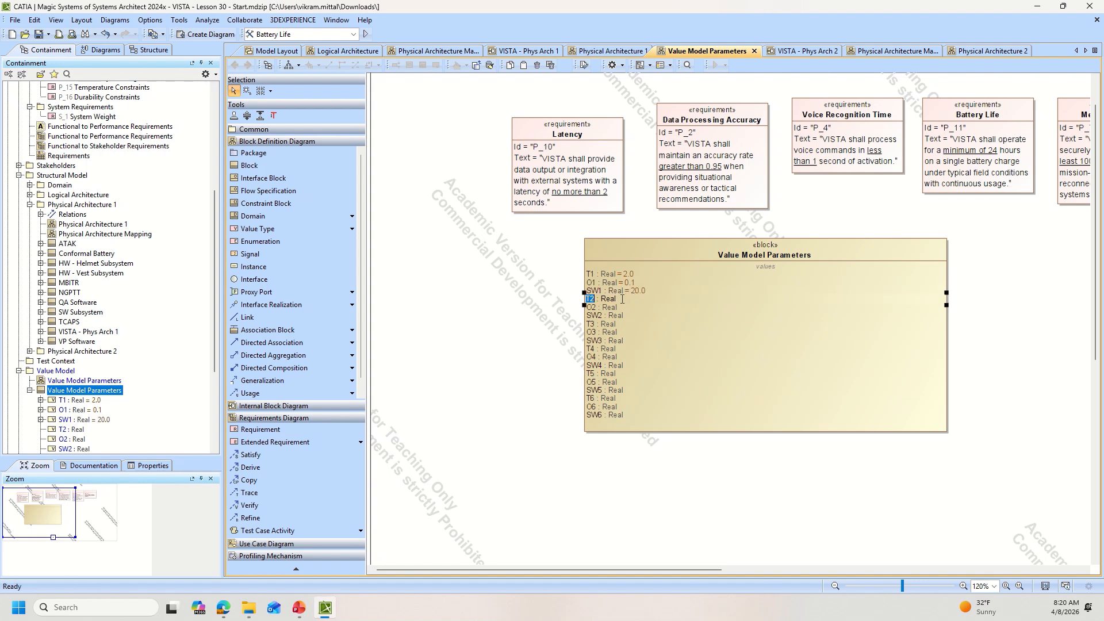
- Set the second group's default values in the block: T2 to 0.95, O2 to 0.99 and SW2 to 80
{"action": "left_click", "coordinate": [622, 299]}
{"action": "type", "text": "= 0.95"}
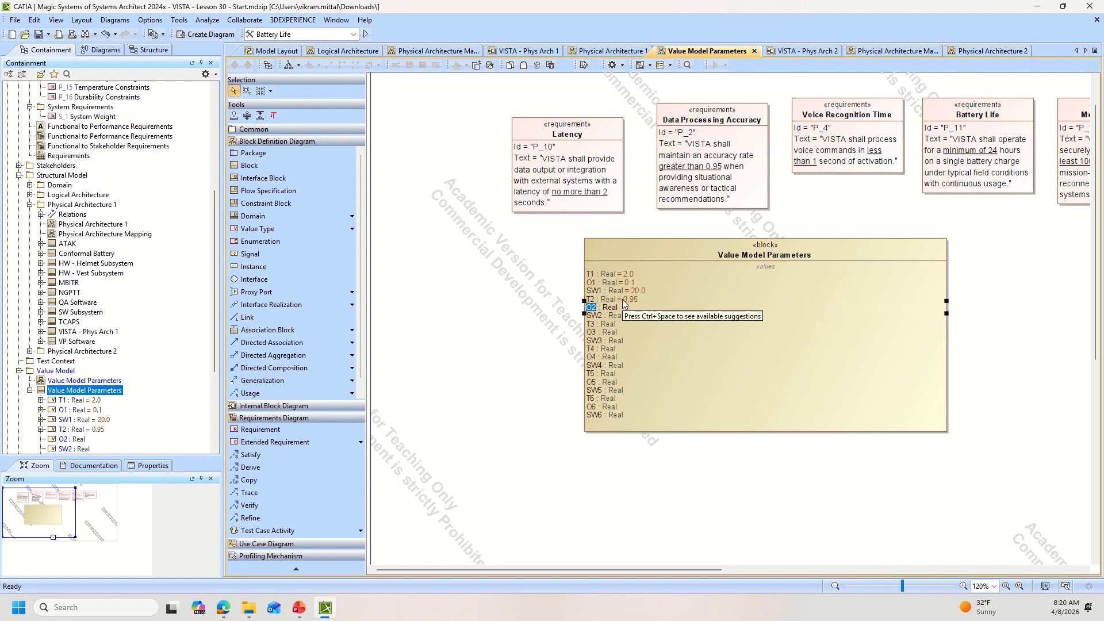
{"action": "key", "text": "Return"}
{"action": "left_click", "coordinate": [625, 308]}
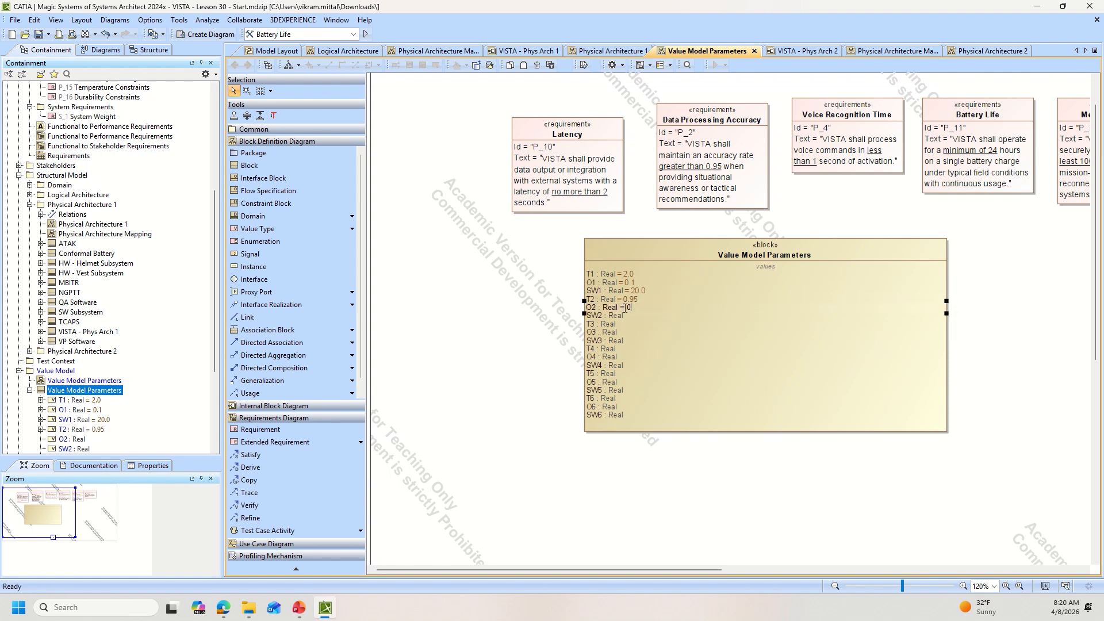
{"action": "key", "text": "Return"}
{"action": "left_click", "coordinate": [642, 317]}
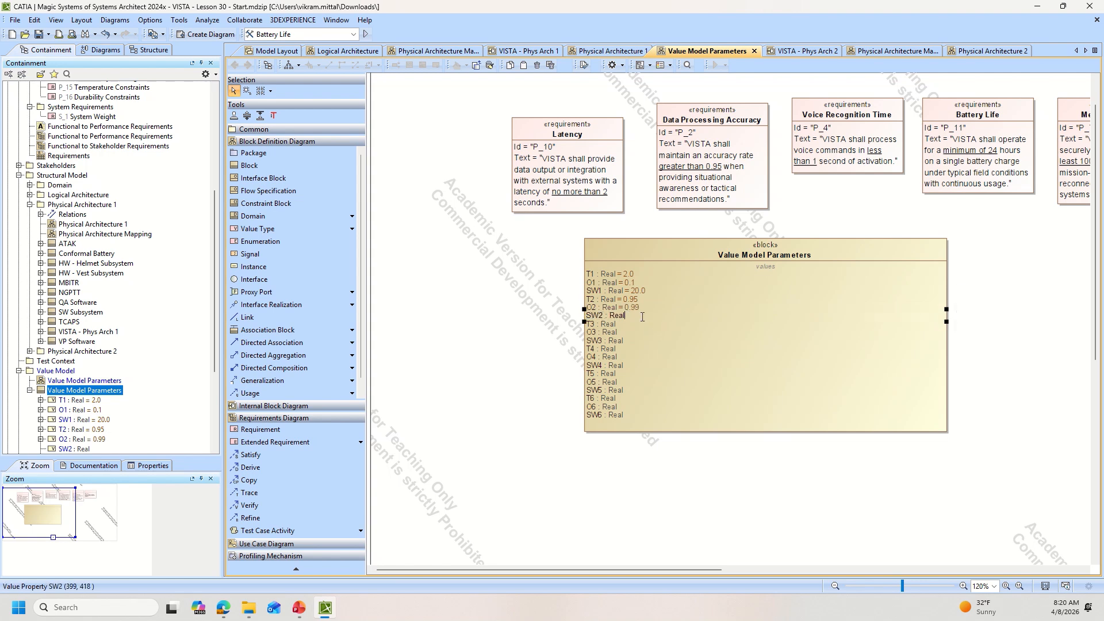
{"action": "type", "text": "= 80"}
{"action": "left_click", "coordinate": [632, 328]}
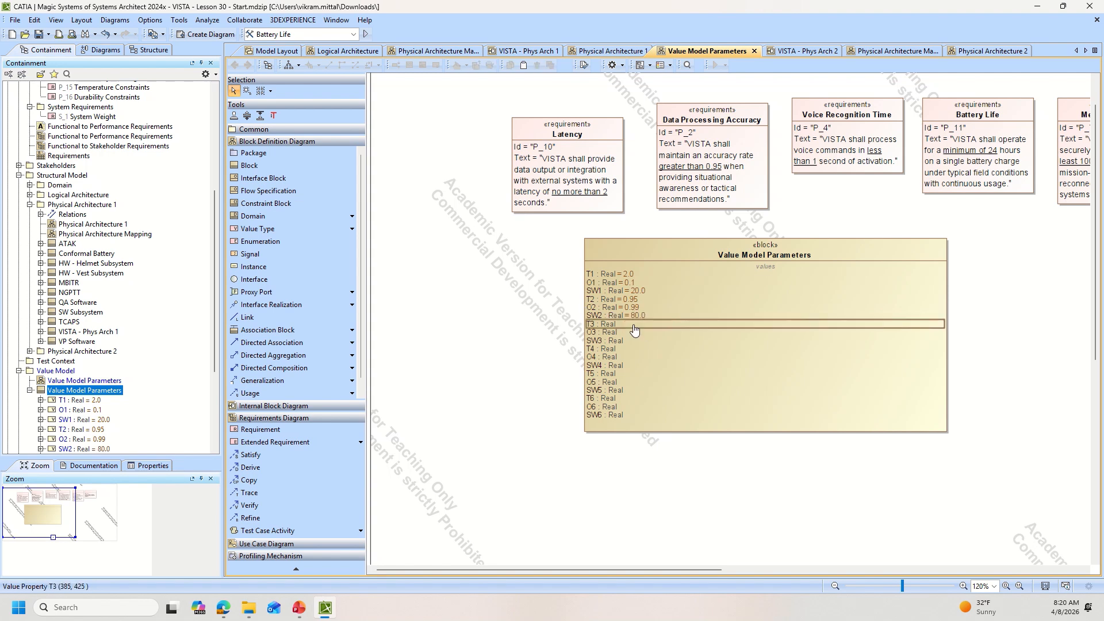
- Set the third group's default values in the Value Model Parameters block: T3 to 1, O3 to 0.2 and SW3 to 30
{"action": "left_click", "coordinate": [624, 324]}
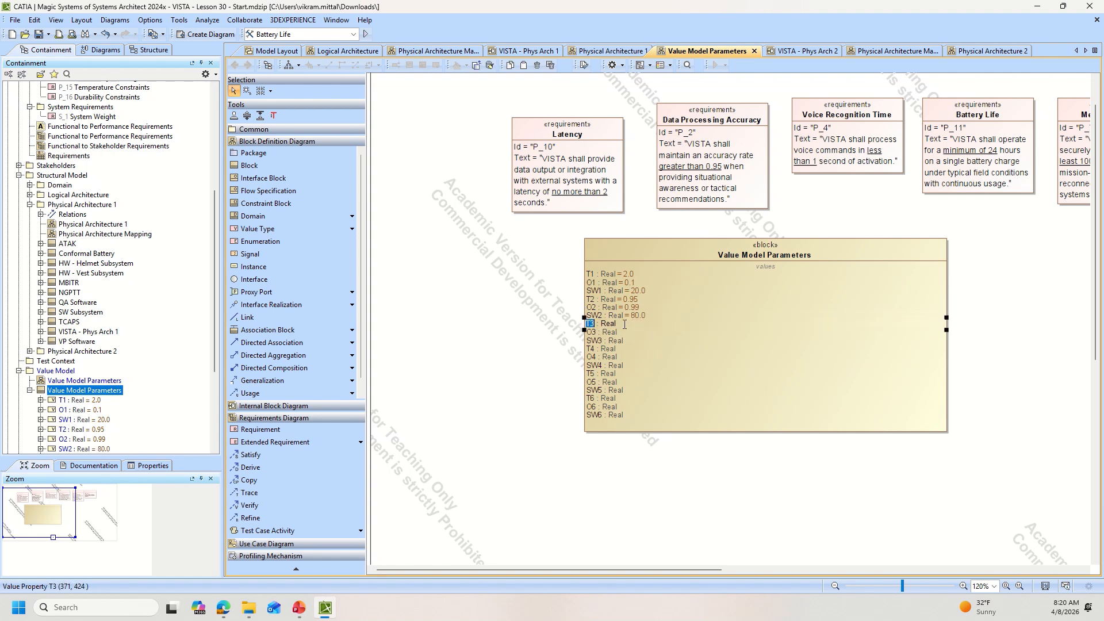
{"action": "left_click", "coordinate": [625, 324]}
{"action": "left_click", "coordinate": [625, 333]}
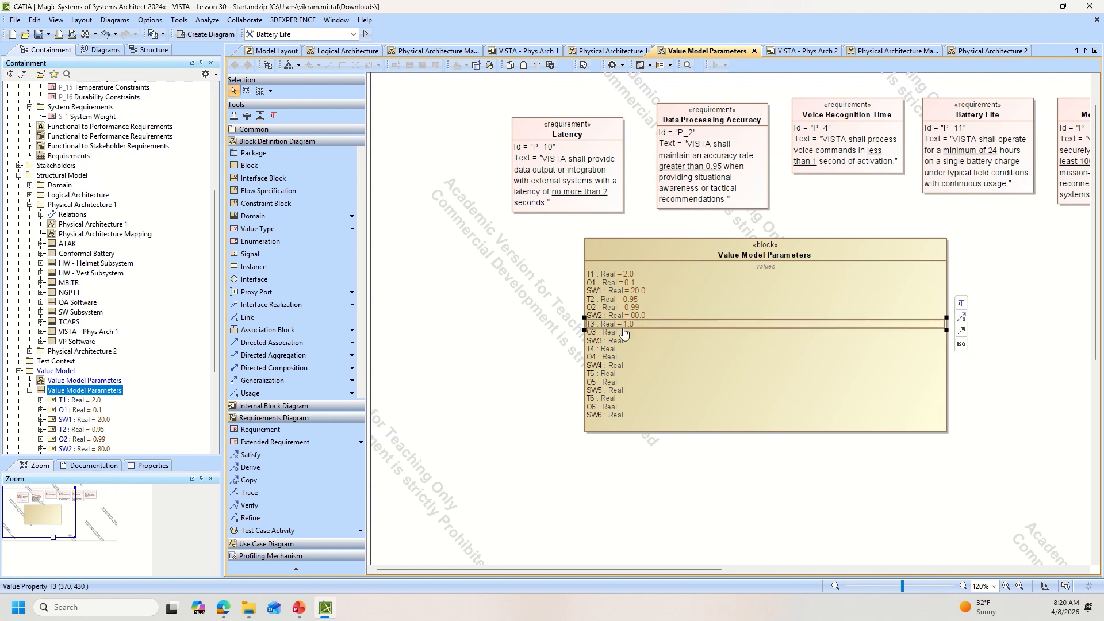
{"action": "left_click", "coordinate": [626, 334]}
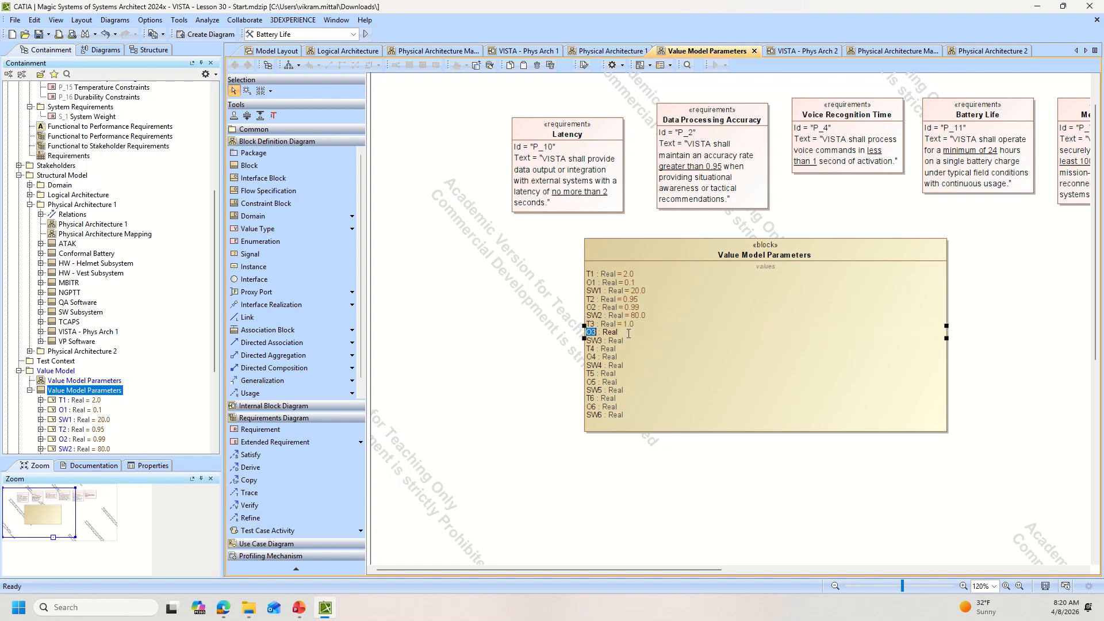
{"action": "left_click", "coordinate": [628, 333]}
{"action": "type", "text": "= 0.2"}
{"action": "key", "text": "Return"}
{"action": "left_click", "coordinate": [638, 340]}
{"action": "type", "text": "= 30"}
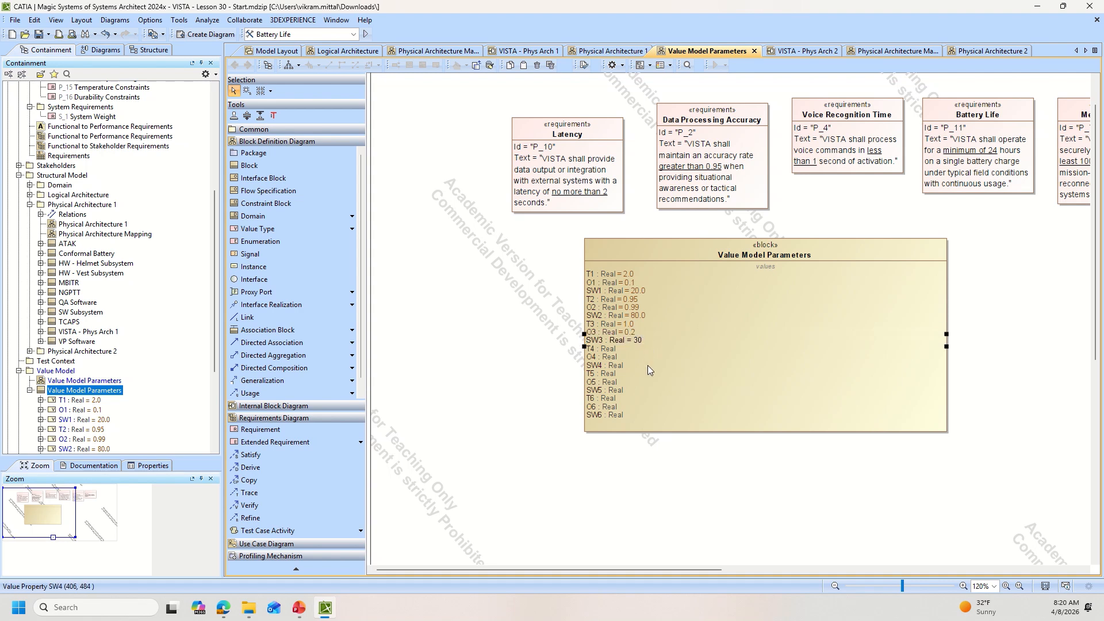
- Set the fourth group's default values in the block: T4 to 24, O4 to 72 and SW4 to 60
{"action": "left_click", "coordinate": [638, 349]}
{"action": "type", "text": "= 2"}
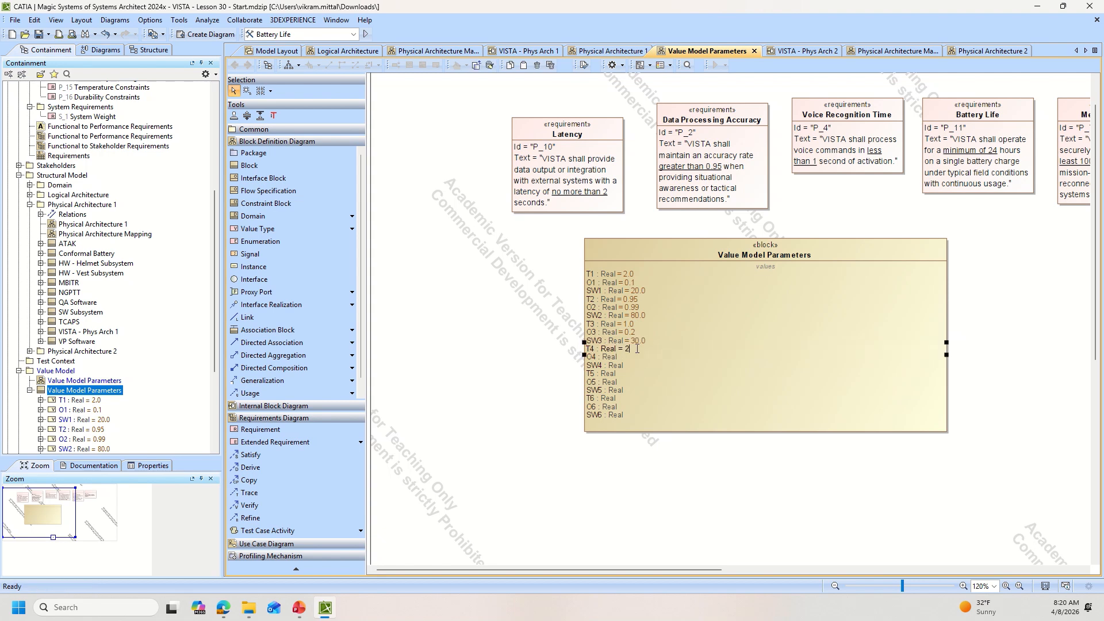
{"action": "type", "text": "4"}
{"action": "left_click", "coordinate": [629, 358]}
{"action": "left_click", "coordinate": [626, 365]}
{"action": "double_click", "coordinate": [636, 367]}
{"action": "key", "text": "BackSpace"}
{"action": "type", "text": "Real = 60.0"}
{"action": "key", "text": "Return"}
- Set the default value of T5 in the Value Model Parameters block to 100
{"action": "left_click", "coordinate": [636, 375]}
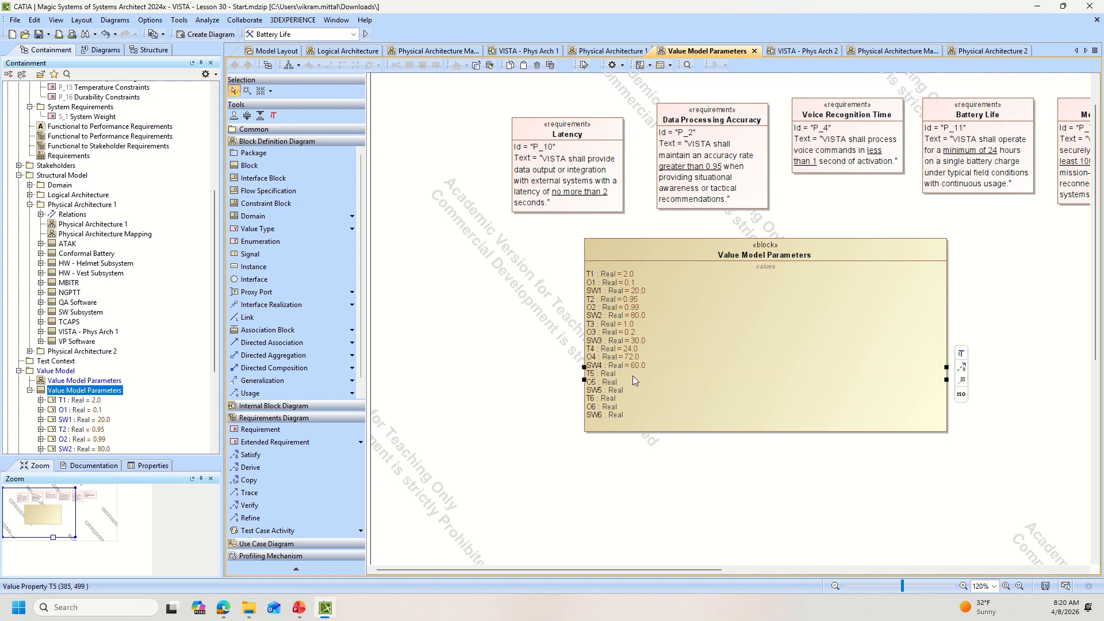
{"action": "double_click", "coordinate": [632, 374]}
{"action": "triple_click", "coordinate": [631, 374]}
{"action": "key", "text": "BackSpace"}
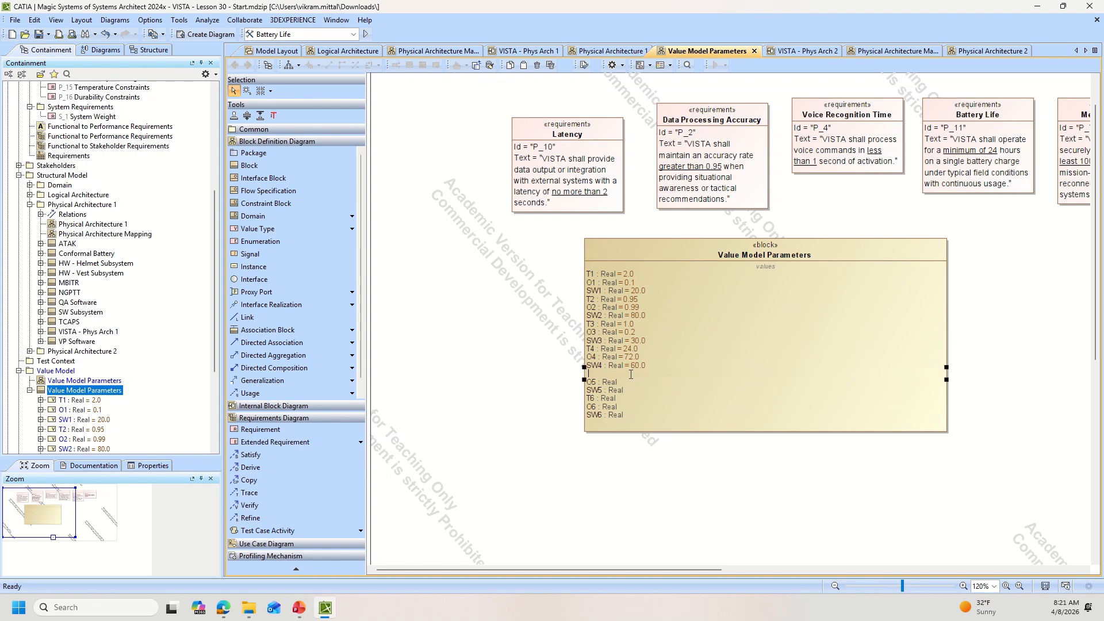
{"action": "key", "text": "Escape"}
{"action": "left_click", "coordinate": [630, 373]}
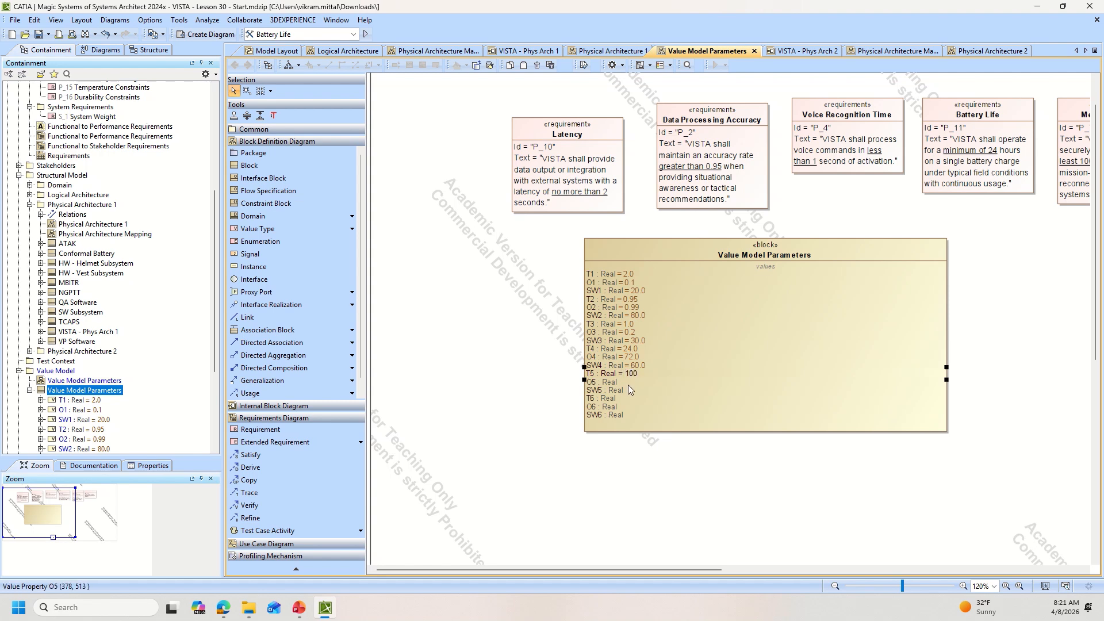
- Set the default values of O5 to 300 and SW5 to 70 in the Value Model Parameters block
{"action": "left_click", "coordinate": [628, 385]}
{"action": "left_click", "coordinate": [630, 382]}
{"action": "left_click", "coordinate": [632, 381]}
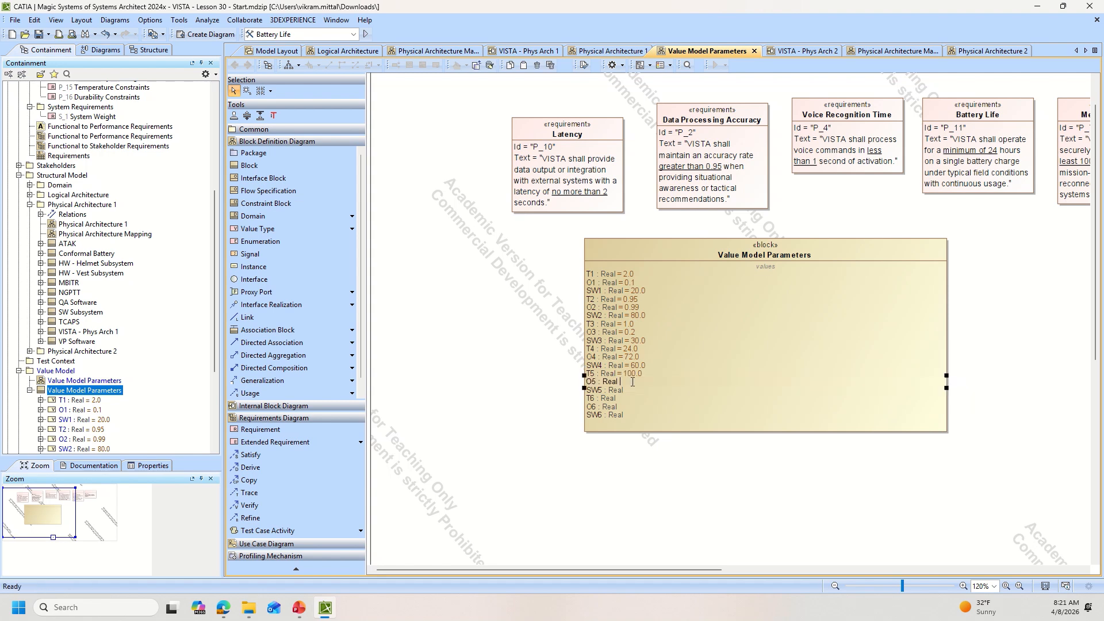
{"action": "type", "text": "= 300"}
{"action": "left_click", "coordinate": [633, 390]}
{"action": "left_click", "coordinate": [634, 391]}
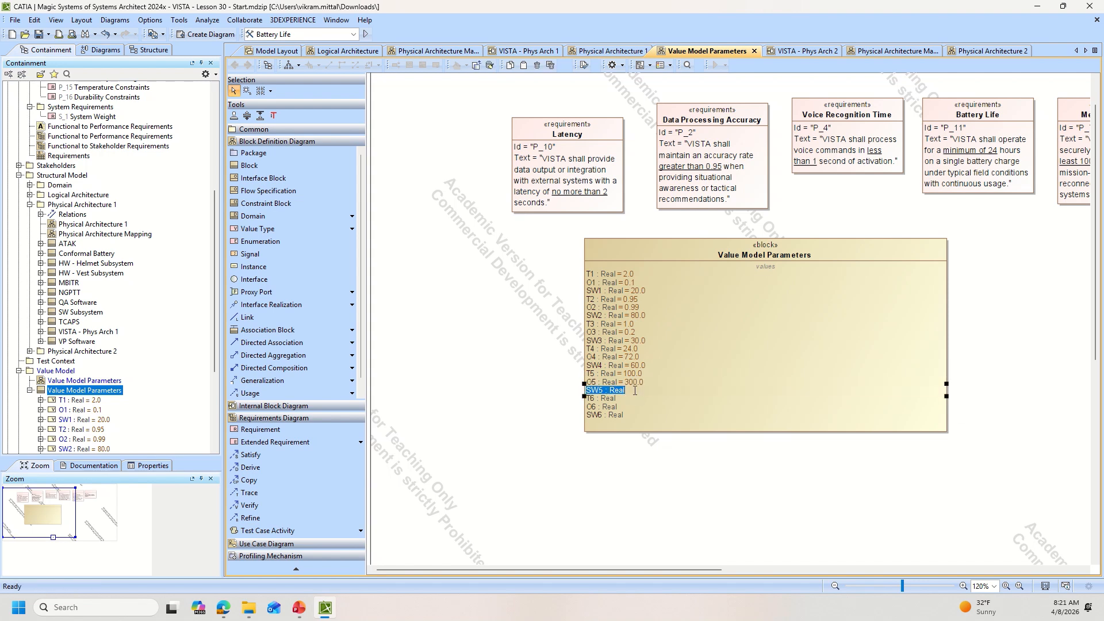
{"action": "left_click", "coordinate": [635, 391]}
{"action": "type", "text": "= 770"}
{"action": "key", "text": "BackSpace"}
{"action": "key", "text": "BackSpace"}
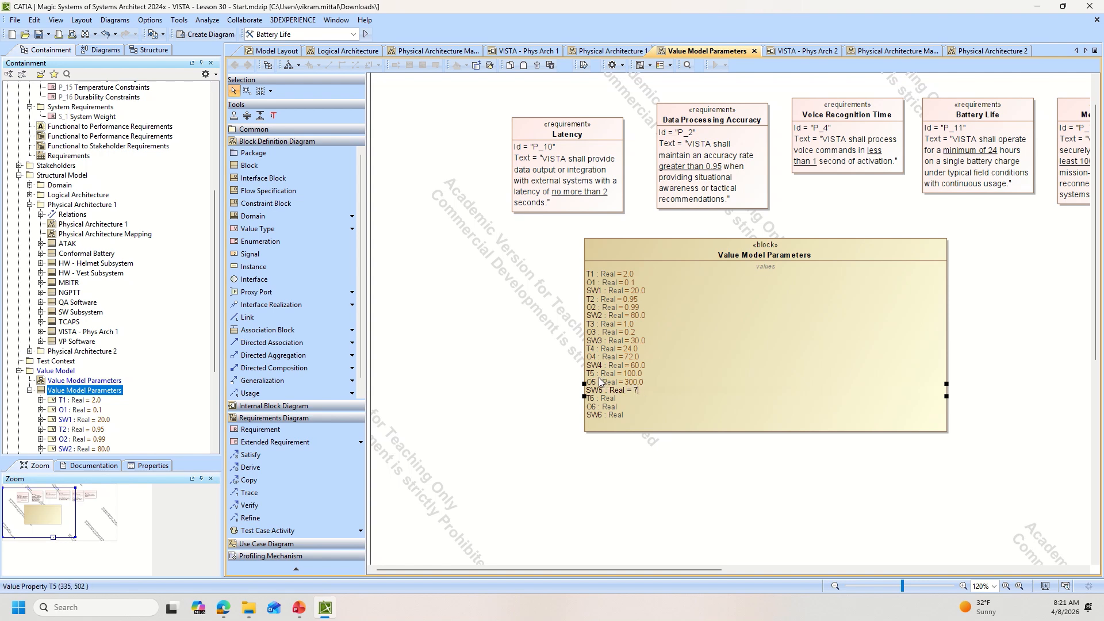
{"action": "type", "text": "0"}
- Set the sixth group's default values in the block: T6 to 2.0, O6 to 0.5 and SW6 to 90
{"action": "double_click", "coordinate": [623, 398]}
{"action": "left_click", "coordinate": [629, 487]}
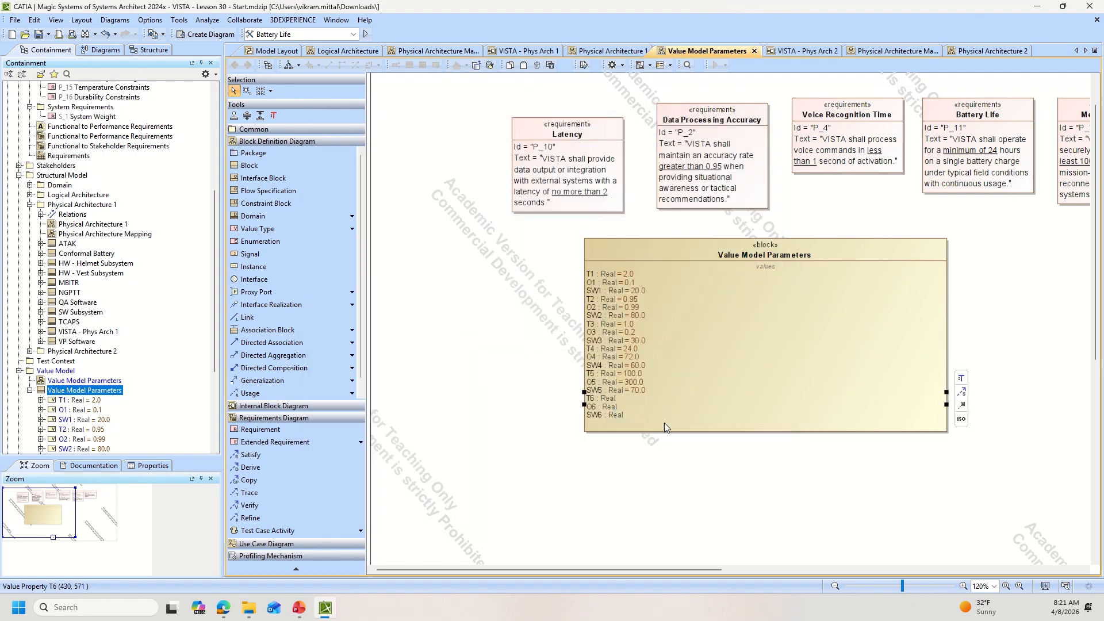
{"action": "left_click", "coordinate": [627, 398]}
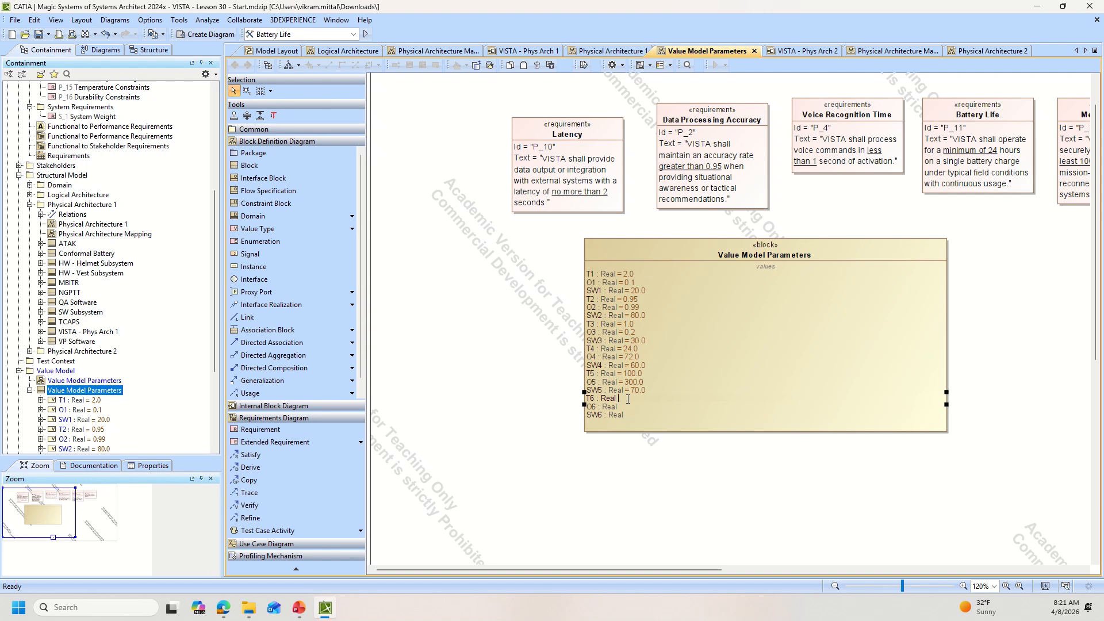
{"action": "type", "text": "2.0"}
{"action": "key", "text": "Return"}
{"action": "left_click", "coordinate": [632, 406]}
{"action": "type", "text": "= "}
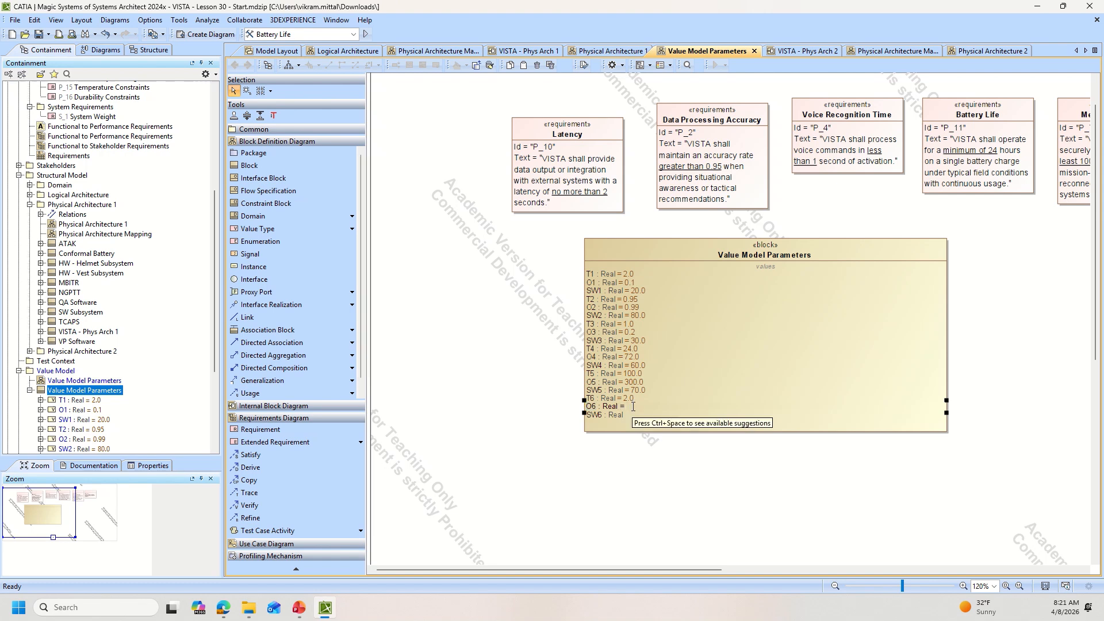
{"action": "type", "text": "0.5"}
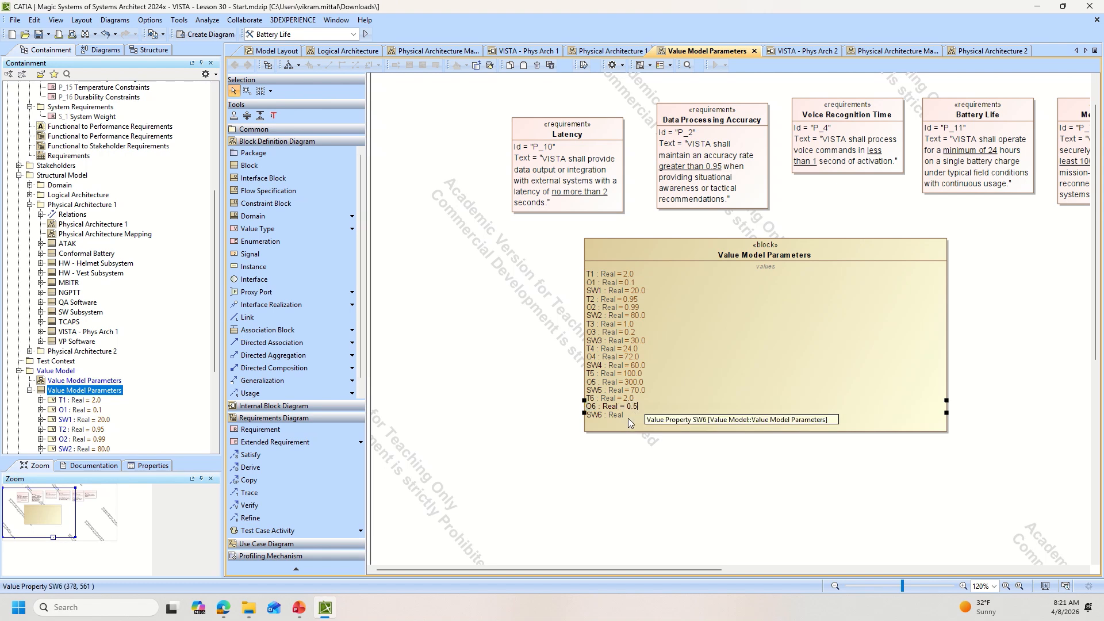
{"action": "key", "text": "Return"}
{"action": "left_click", "coordinate": [634, 414]}
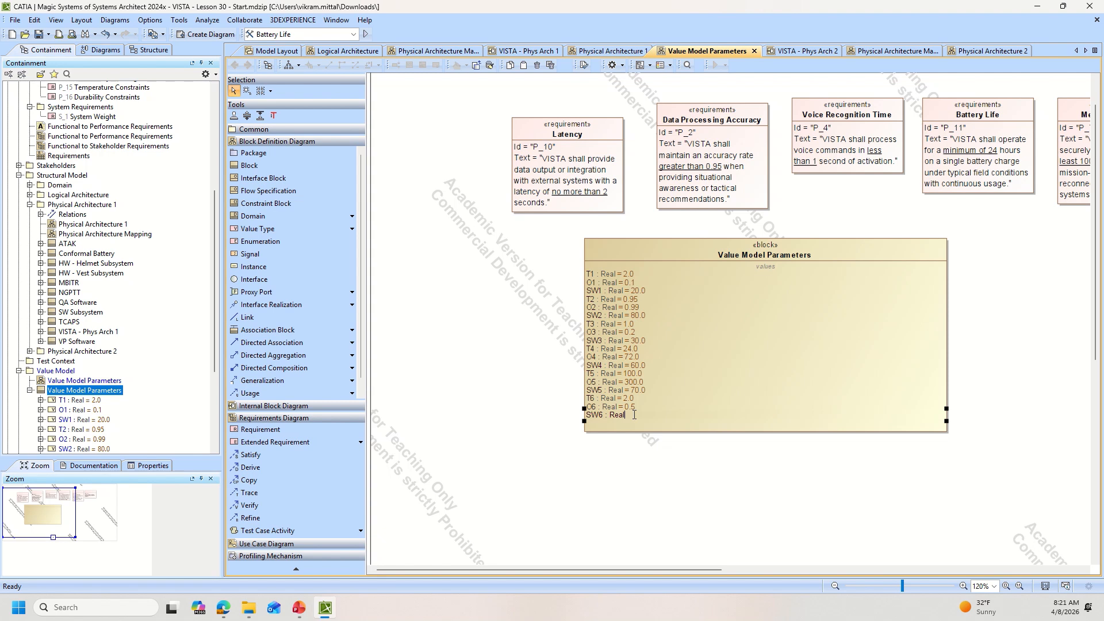
{"action": "type", "text": "= 90"}
{"action": "left_click", "coordinate": [633, 460]}
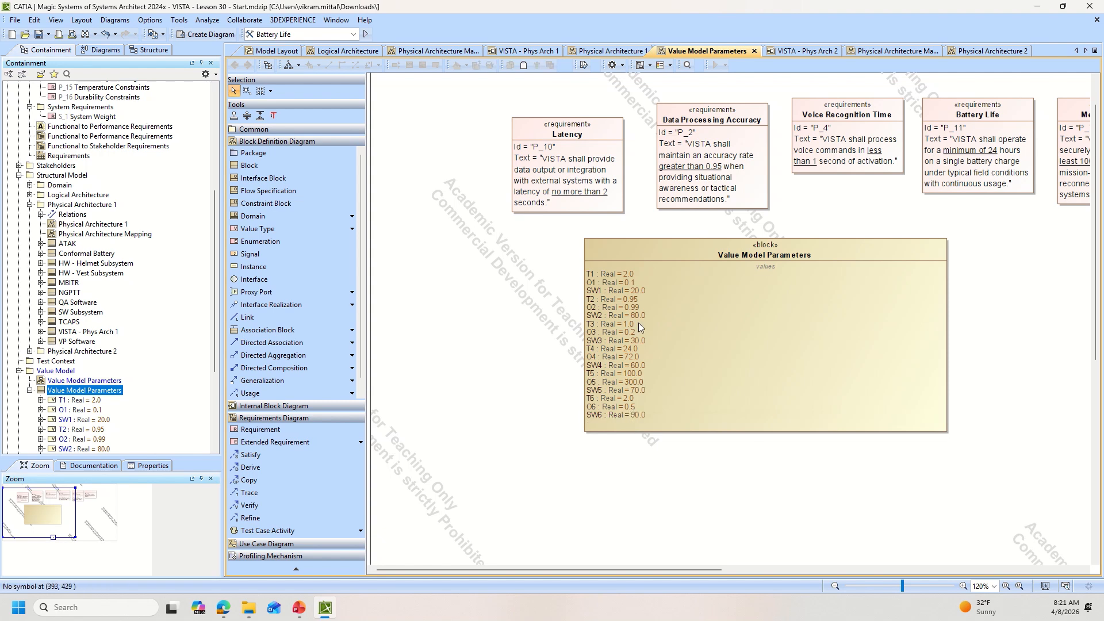
- Create a Trace relationship from value property T1 in the block to the Latency requirement
{"action": "double_click", "coordinate": [630, 274]}
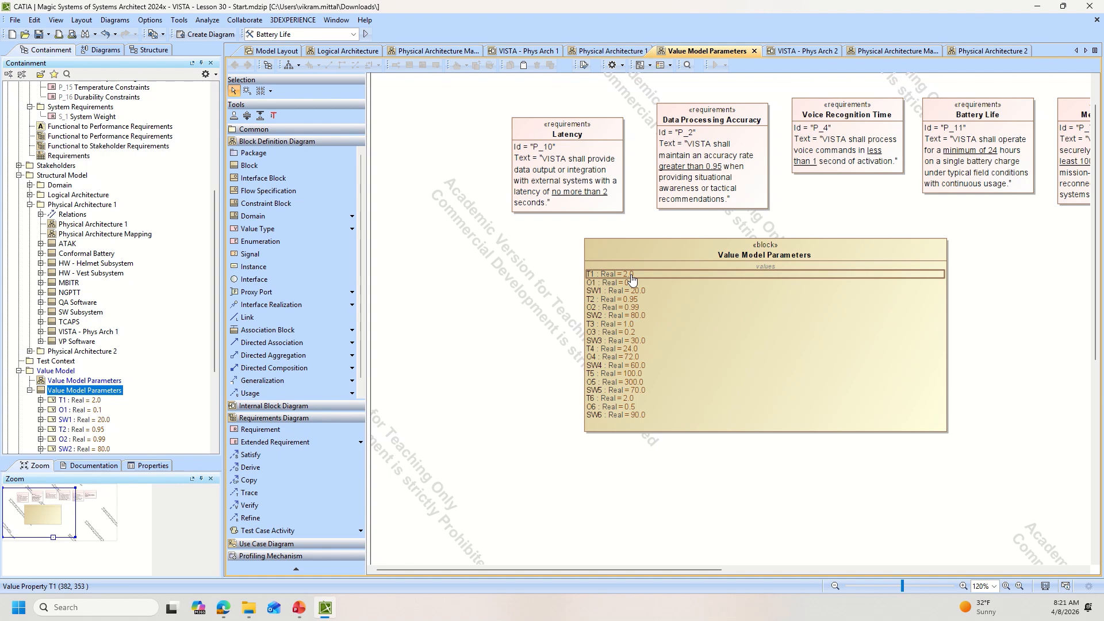
{"action": "left_click", "coordinate": [542, 272]}
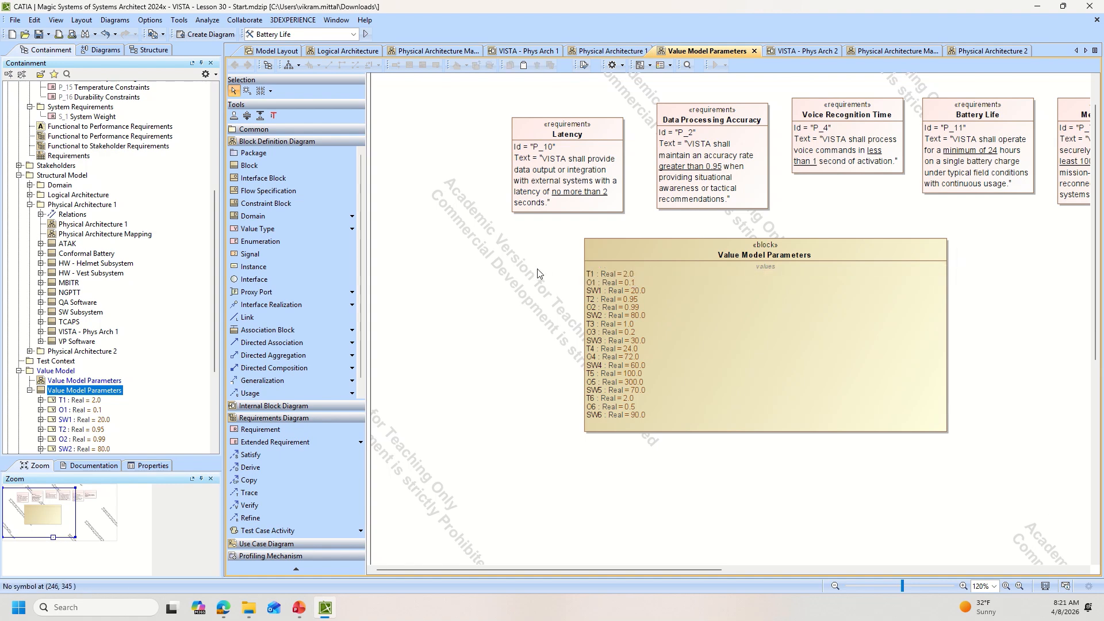
{"action": "left_click", "coordinate": [614, 273]}
{"action": "right_click", "coordinate": [614, 275]}
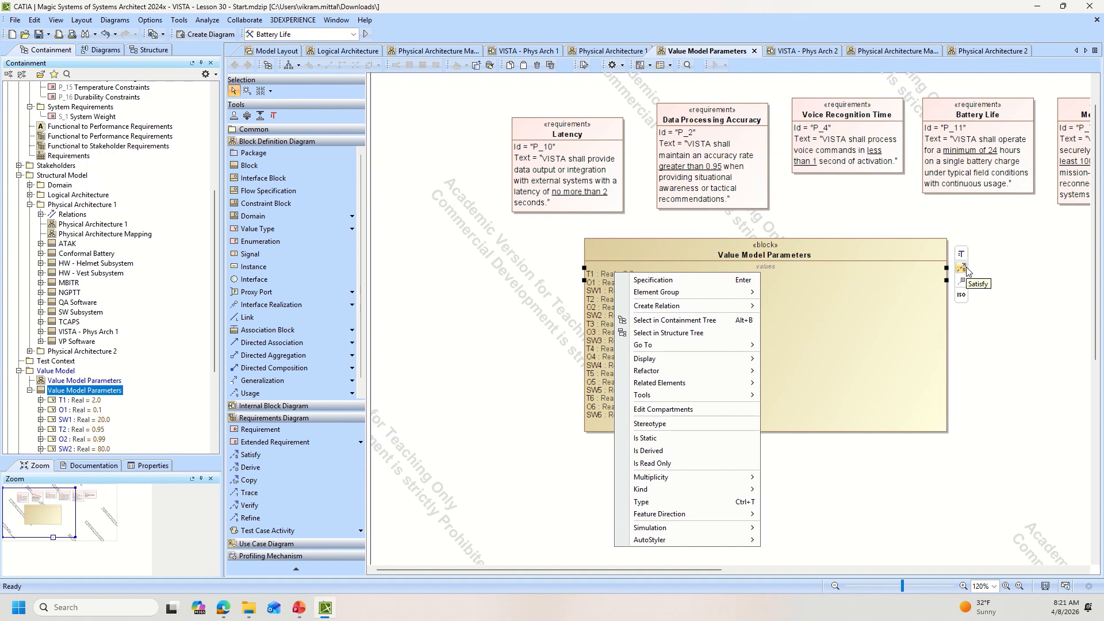
{"action": "left_click", "coordinate": [306, 491]}
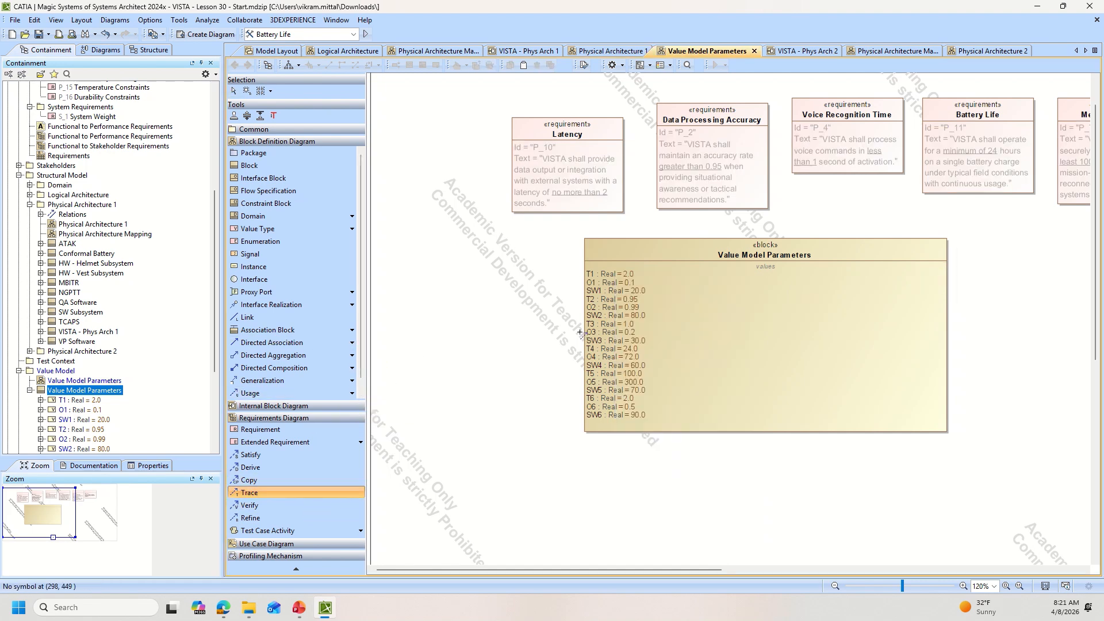
{"action": "left_click", "coordinate": [619, 275]}
{"action": "left_click", "coordinate": [590, 197]}
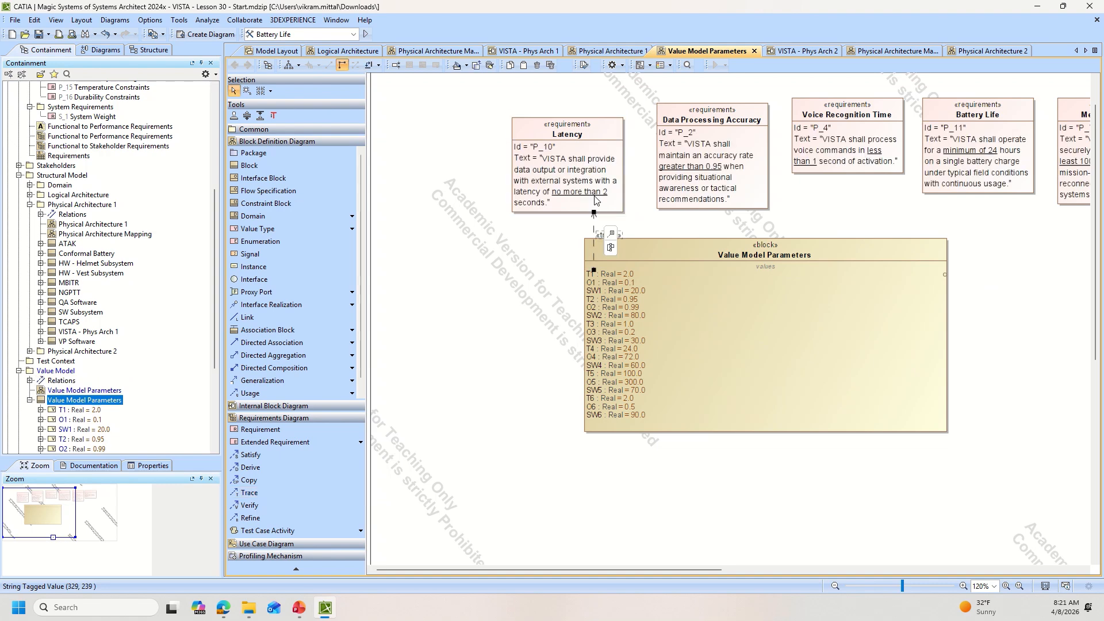
- Create a Trace relationship from value property T2 to the Data Processing Accuracy requirement
{"action": "left_click", "coordinate": [626, 301]}
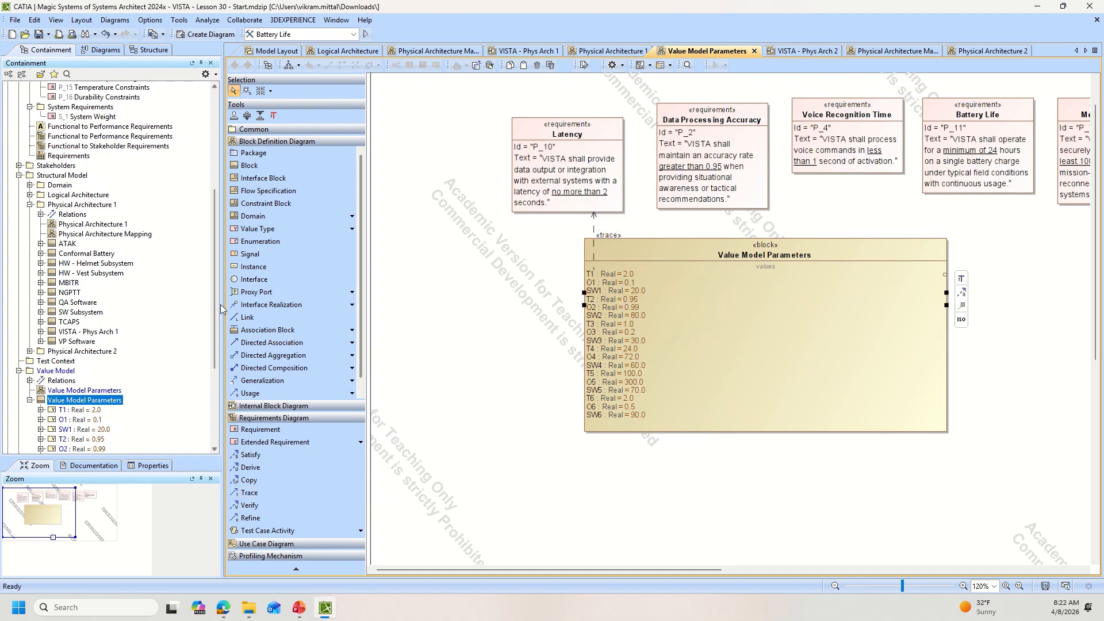
{"action": "left_click", "coordinate": [263, 494]}
{"action": "left_click", "coordinate": [688, 290]}
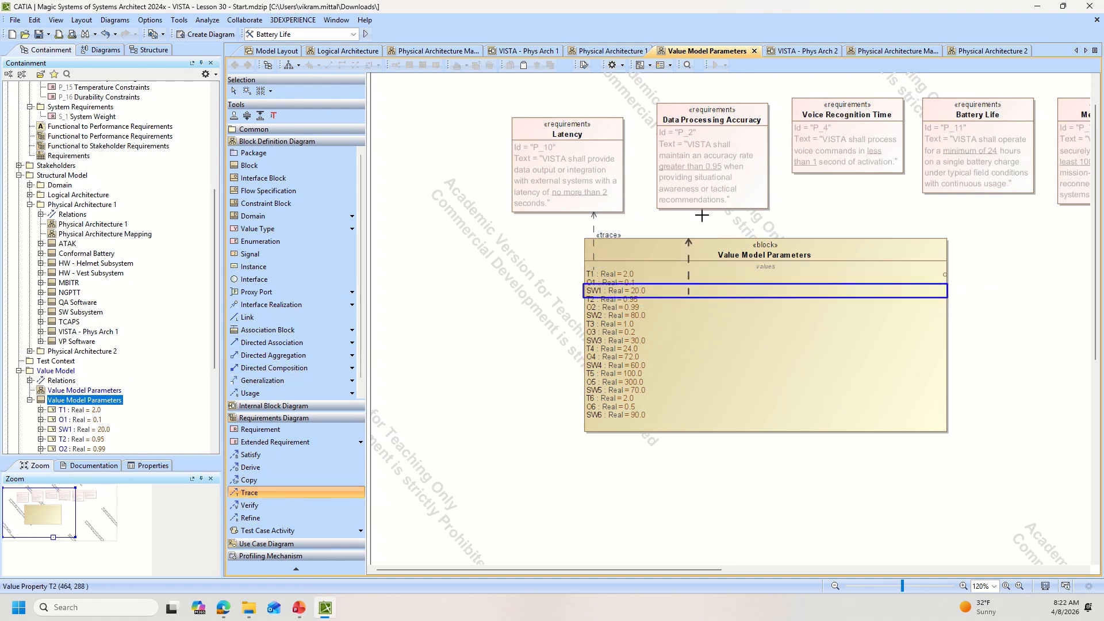
{"action": "left_click", "coordinate": [722, 185]}
- Create a Trace relationship from value property T3 to the Voice Recognition Time requirement
{"action": "left_click", "coordinate": [627, 329]}
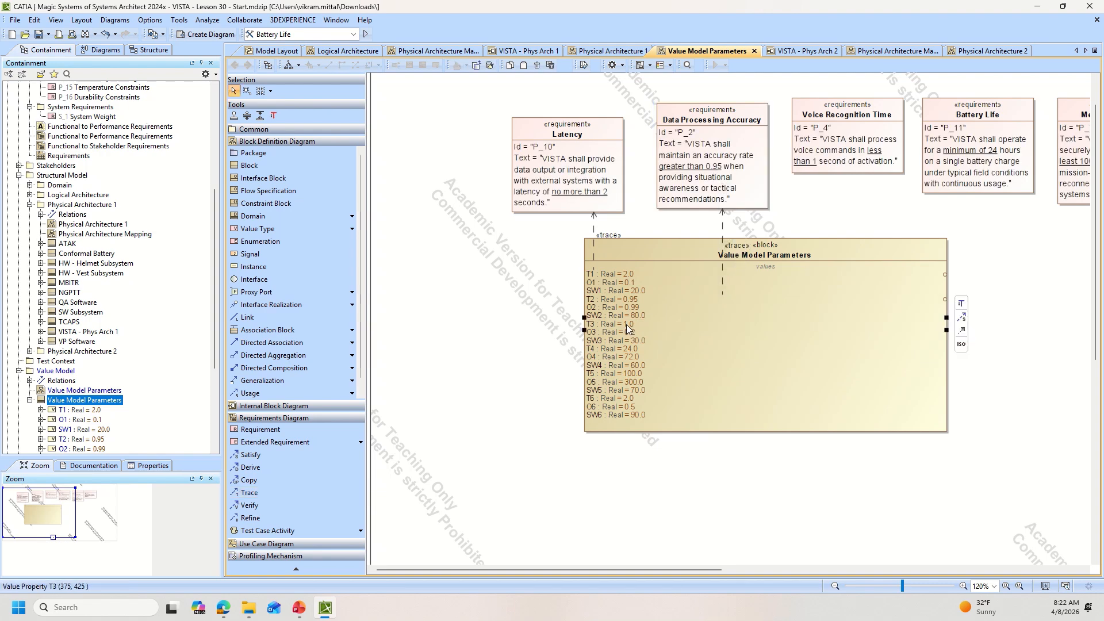
{"action": "left_click", "coordinate": [307, 494]}
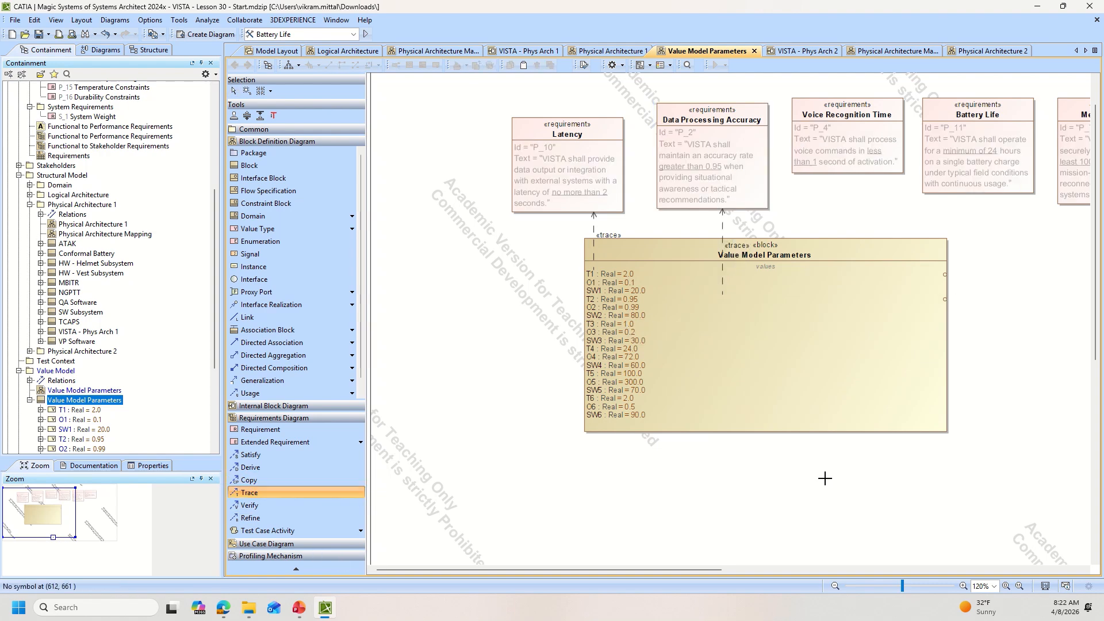
{"action": "left_click", "coordinate": [726, 324]}
{"action": "left_click", "coordinate": [838, 160]}
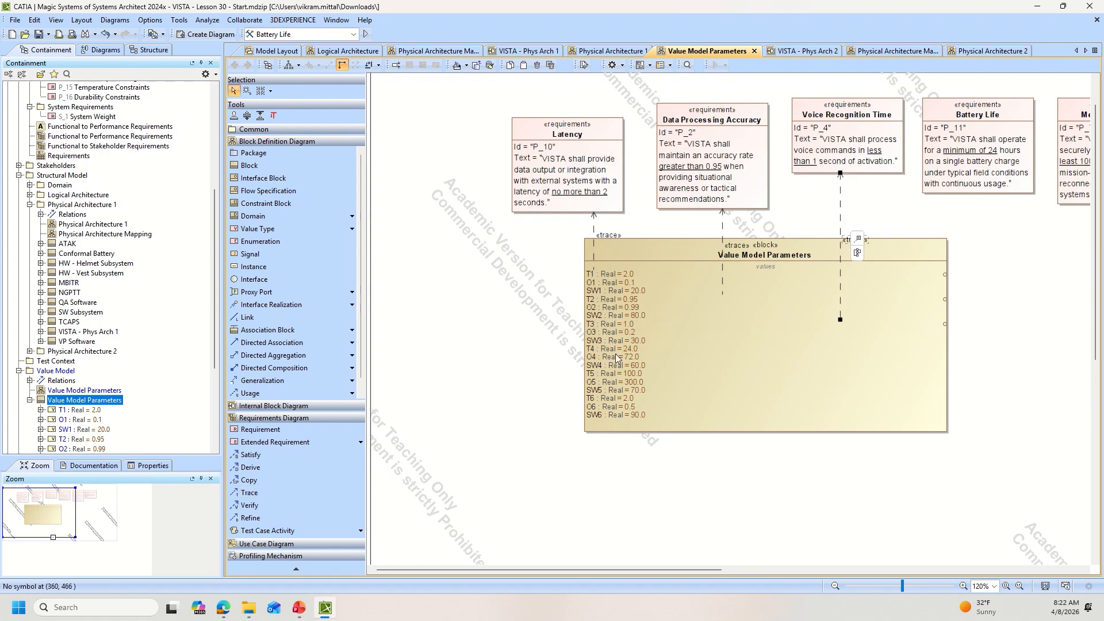
- Create Trace relationships from T4 to the Battery Life requirement and from T5 to the Memory Storage requirement
{"action": "left_click", "coordinate": [617, 350]}
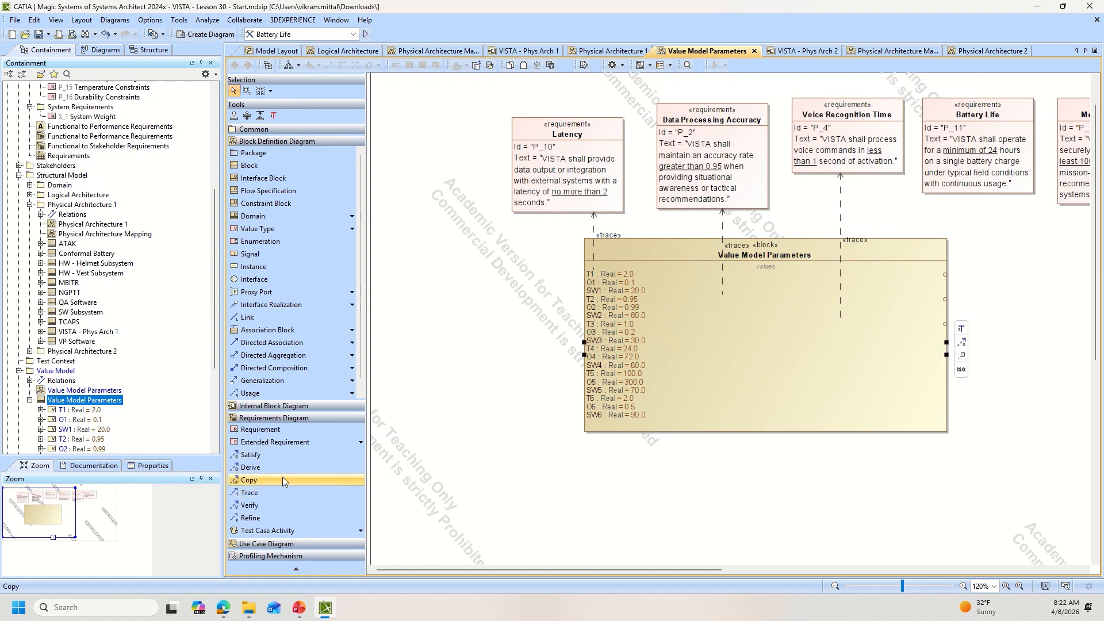
{"action": "left_click", "coordinate": [274, 493]}
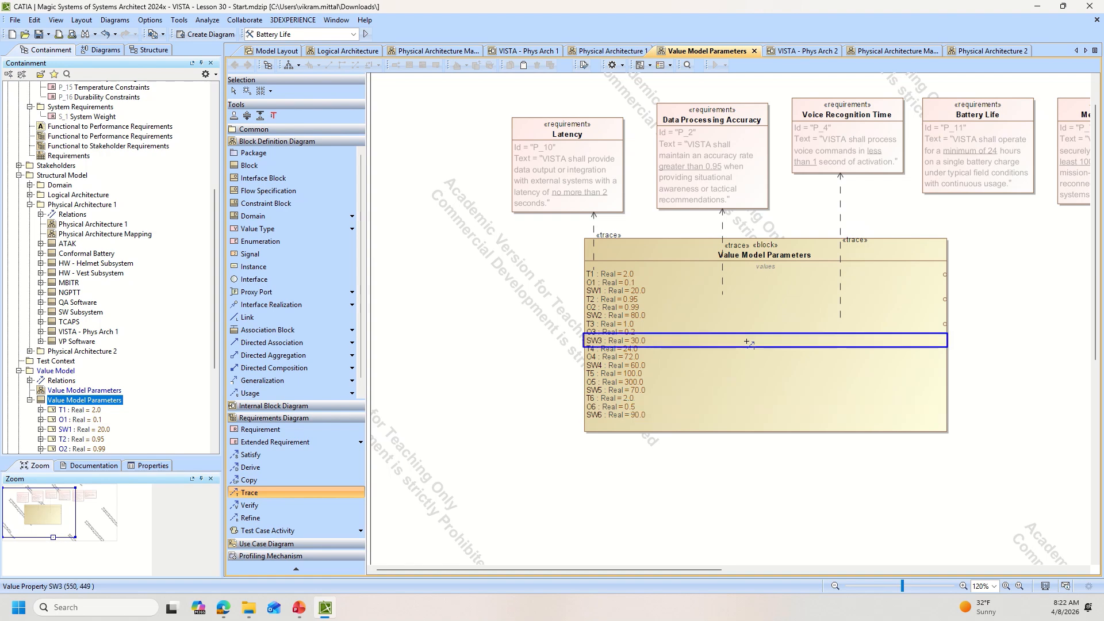
{"action": "left_click", "coordinate": [748, 342]}
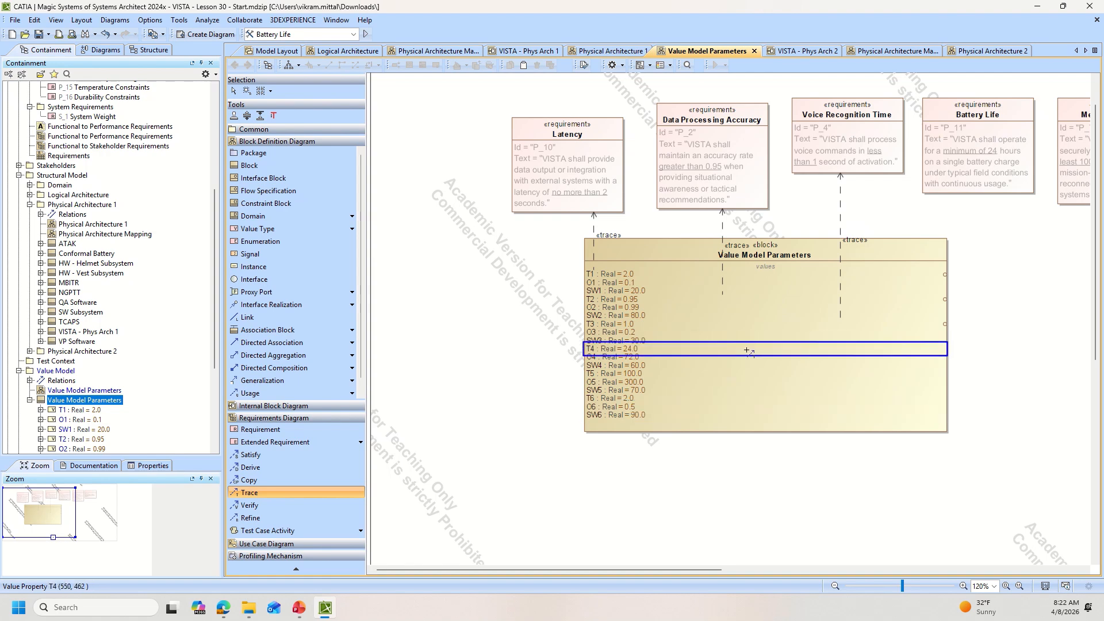
{"action": "left_click", "coordinate": [979, 174]}
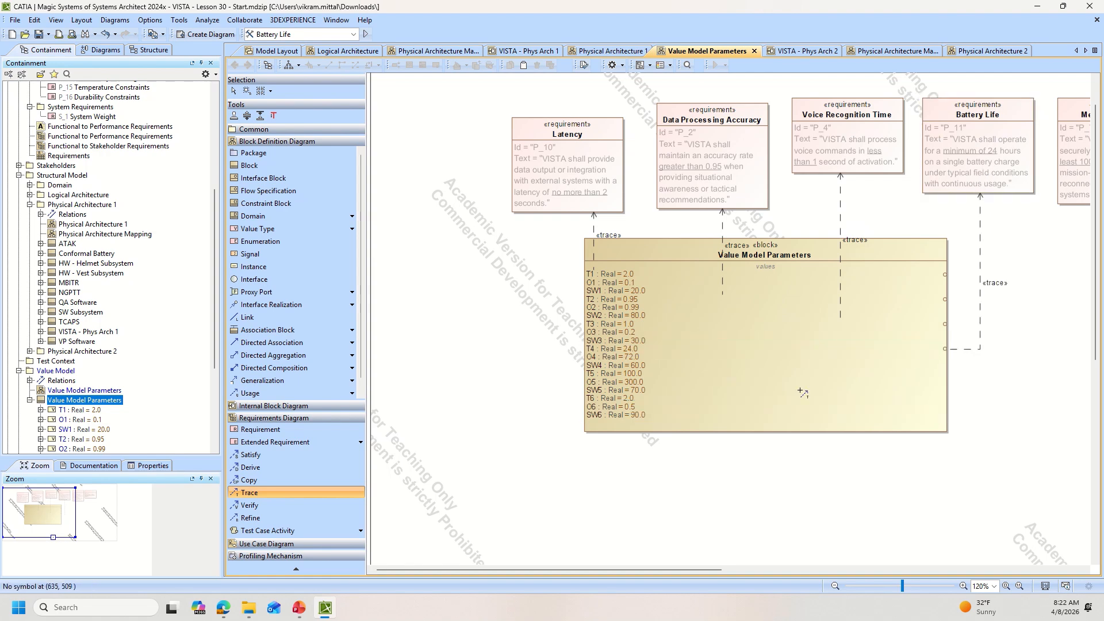
{"action": "left_click", "coordinate": [690, 381]}
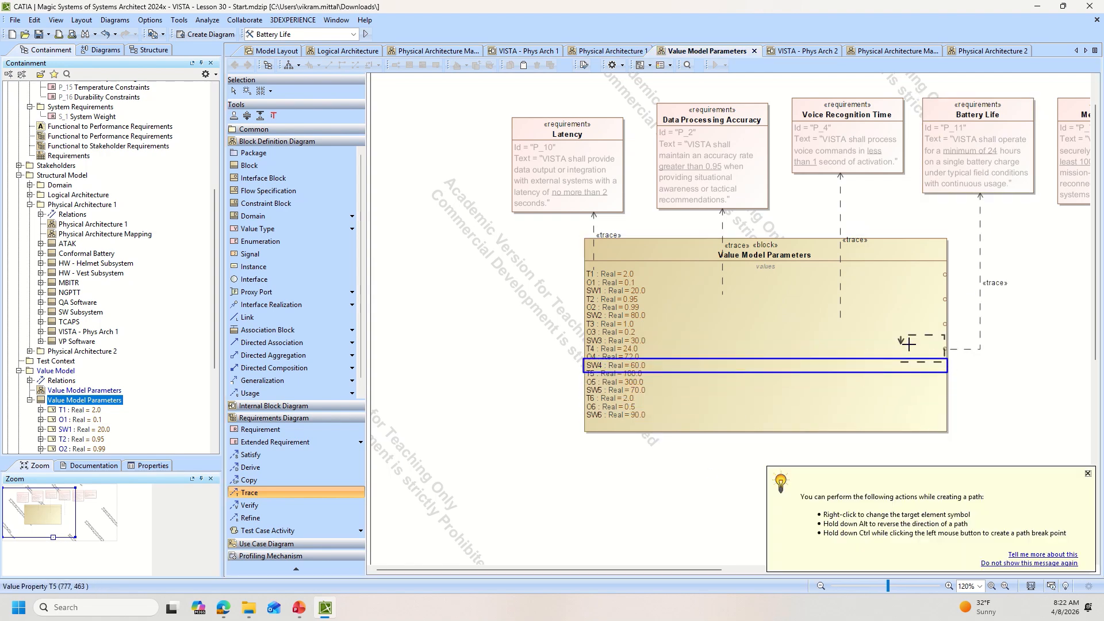
{"action": "left_click", "coordinate": [1056, 185]}
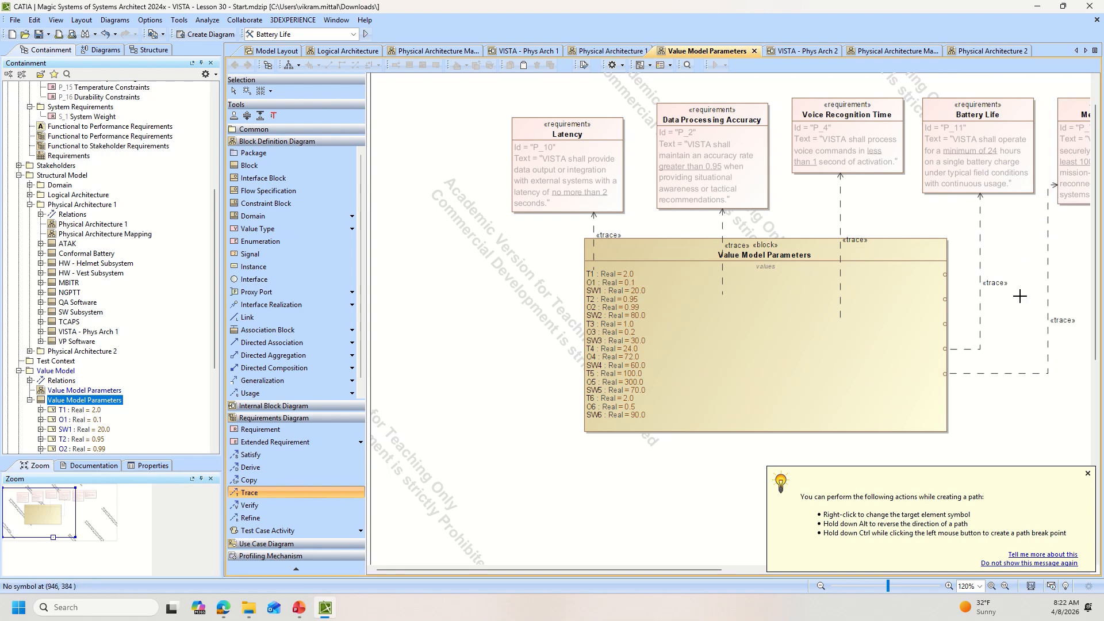
- Create a Trace relationship from value property T6 to the System Weight requirement and automatically lay out the diagram
{"action": "scroll", "coordinate": [1019, 296], "scroll_direction": "down", "scroll_amount": 1, "text": "ctrl"}
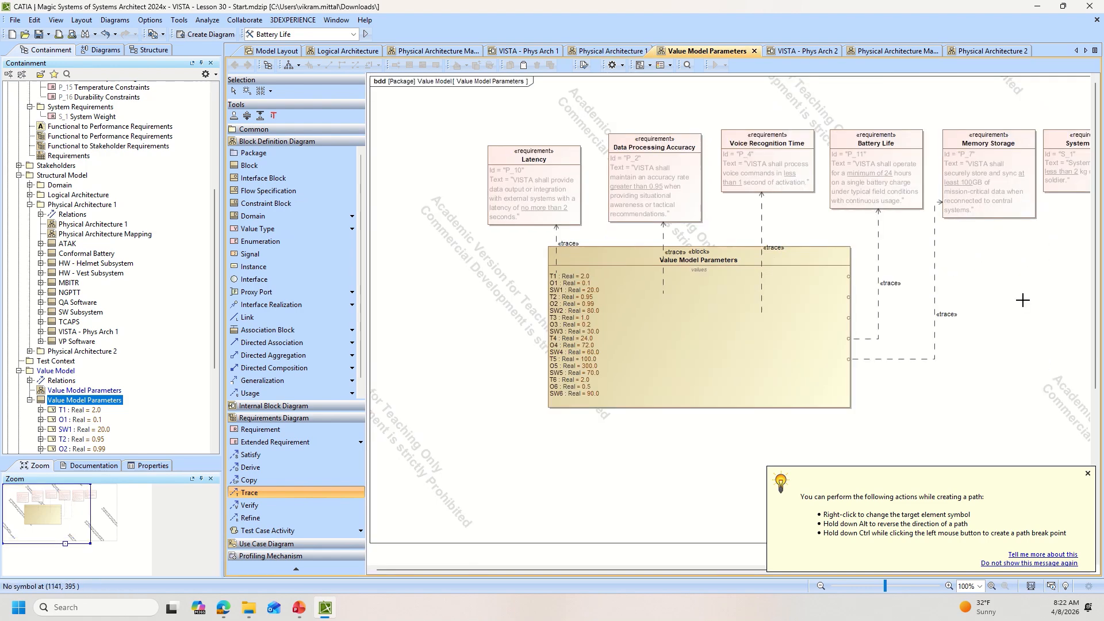
{"action": "left_click", "coordinate": [609, 382]}
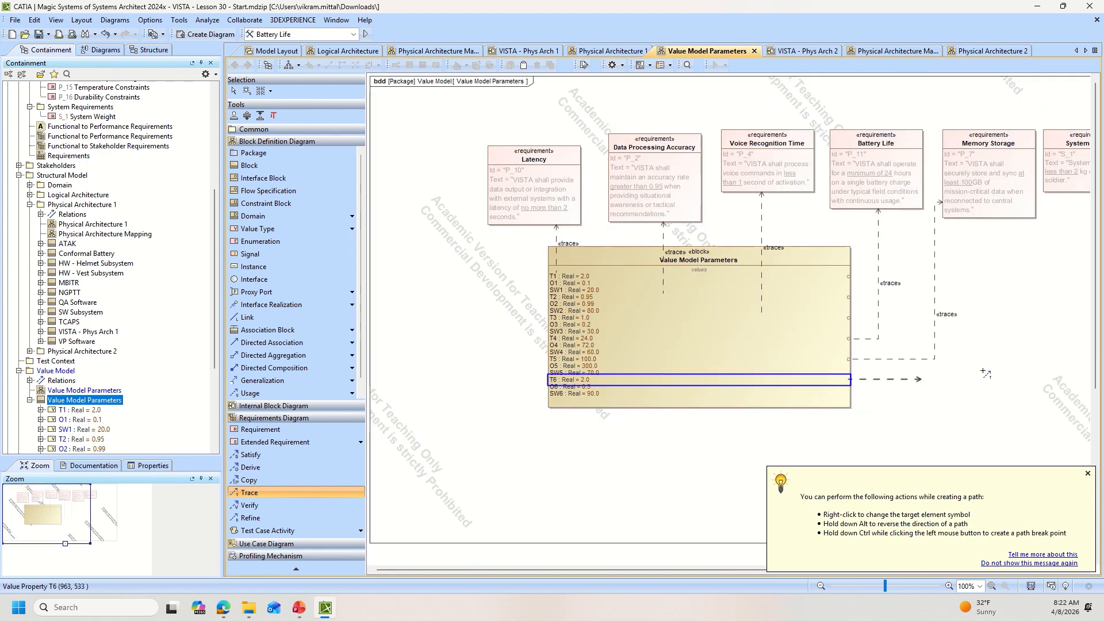
{"action": "left_click", "coordinate": [1065, 184]}
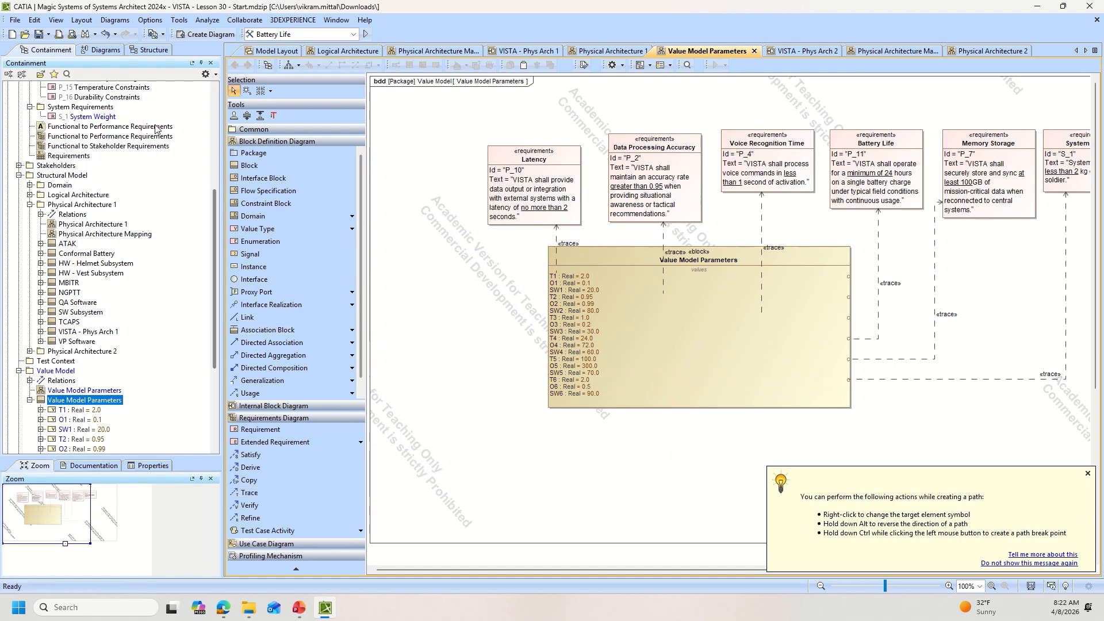
{"action": "left_click", "coordinate": [79, 20]}
{"action": "left_click", "coordinate": [118, 47]}
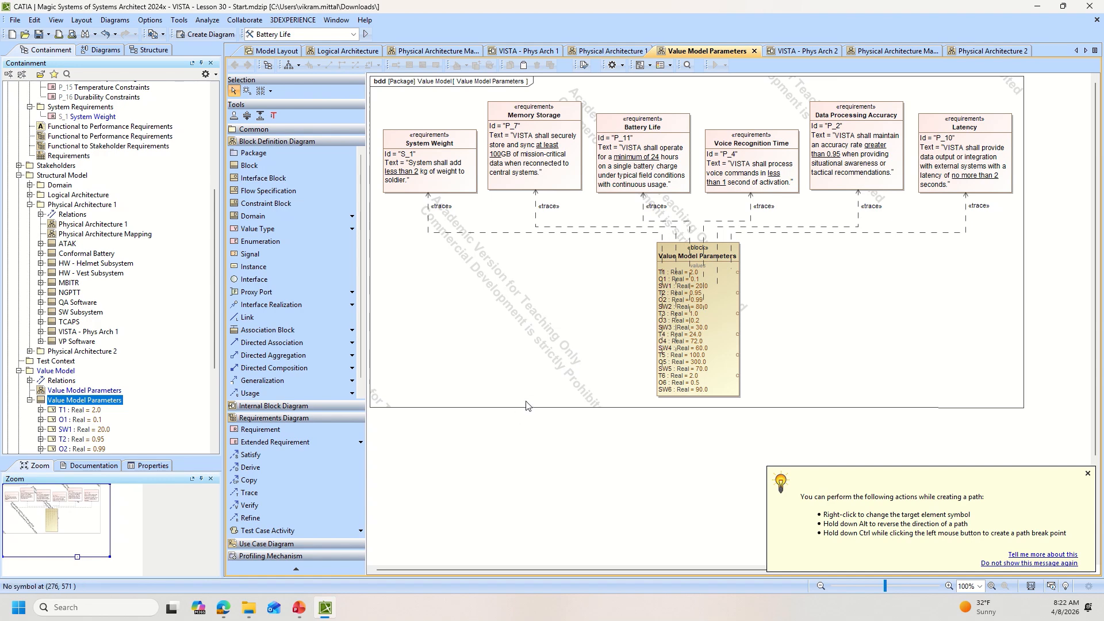
- Add a block named VISTA System to the diagram in the open area beside the Value Model Parameters block
{"action": "left_click", "coordinate": [294, 167]}
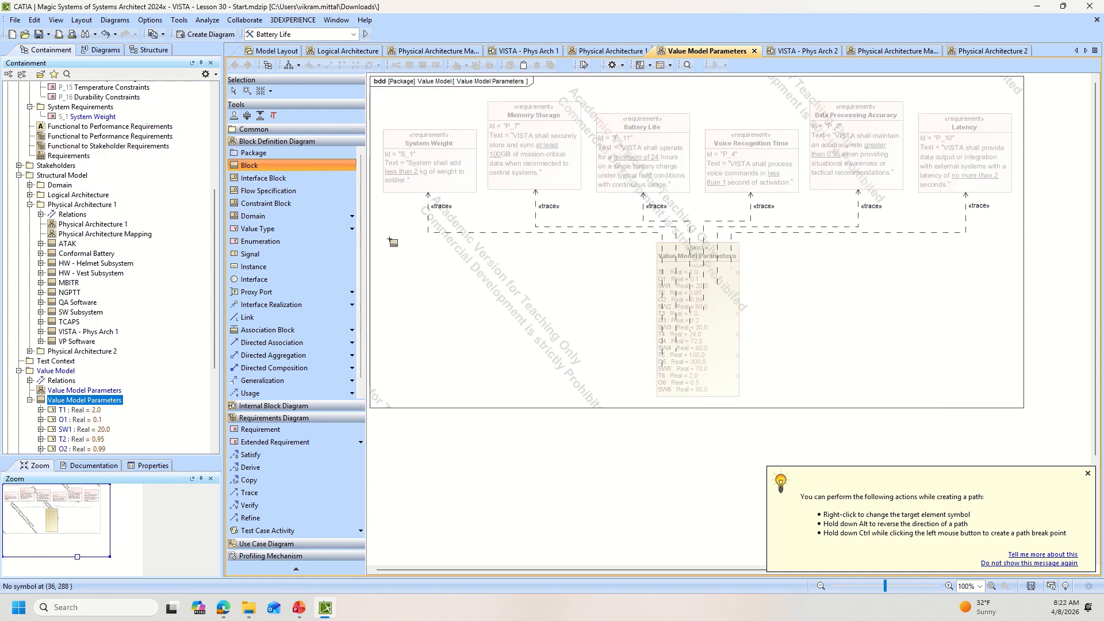
{"action": "left_click", "coordinate": [480, 255]}
{"action": "type", "text": "VIST"}
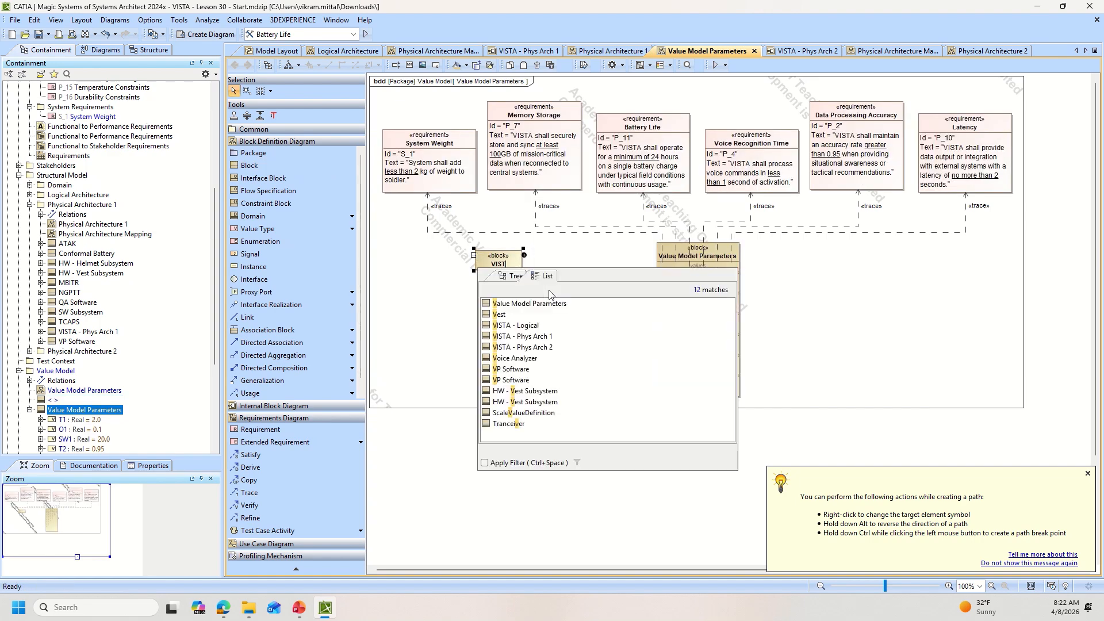
{"action": "type", "text": "A System"}
{"action": "key", "text": "Return"}
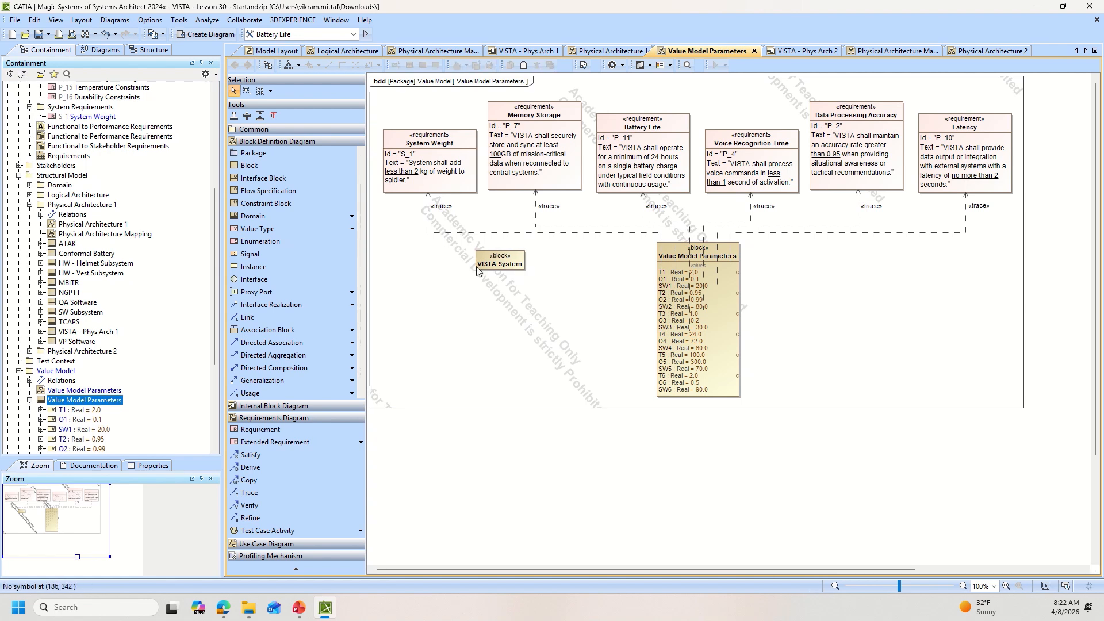
- Add a value property Raw1 of type Real to the VISTA System block
{"action": "left_click", "coordinate": [527, 254]}
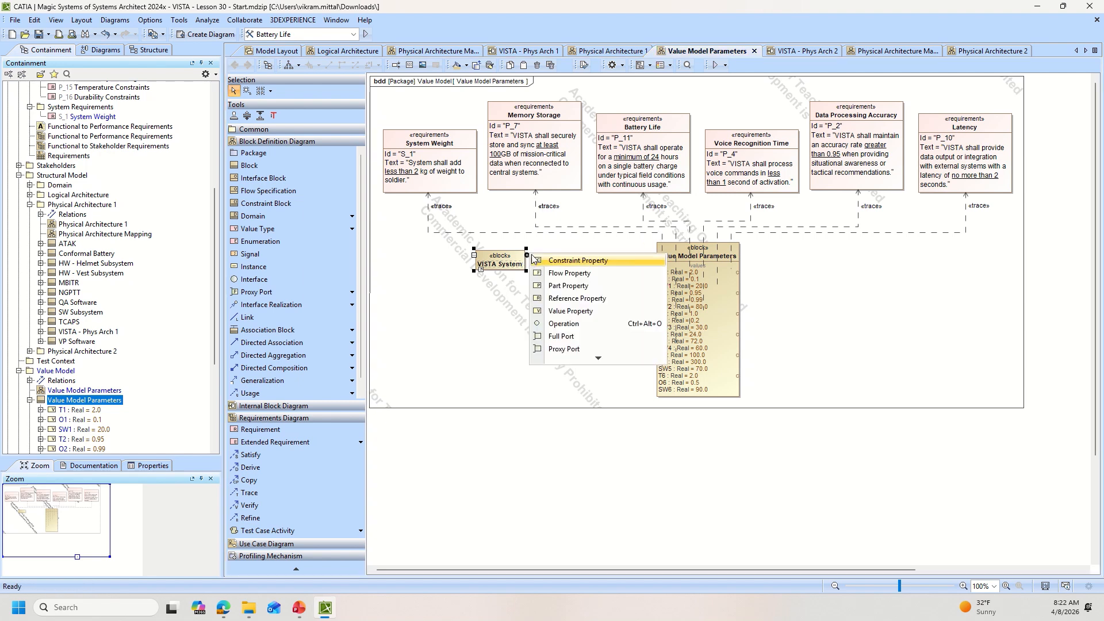
{"action": "left_click", "coordinate": [575, 311]}
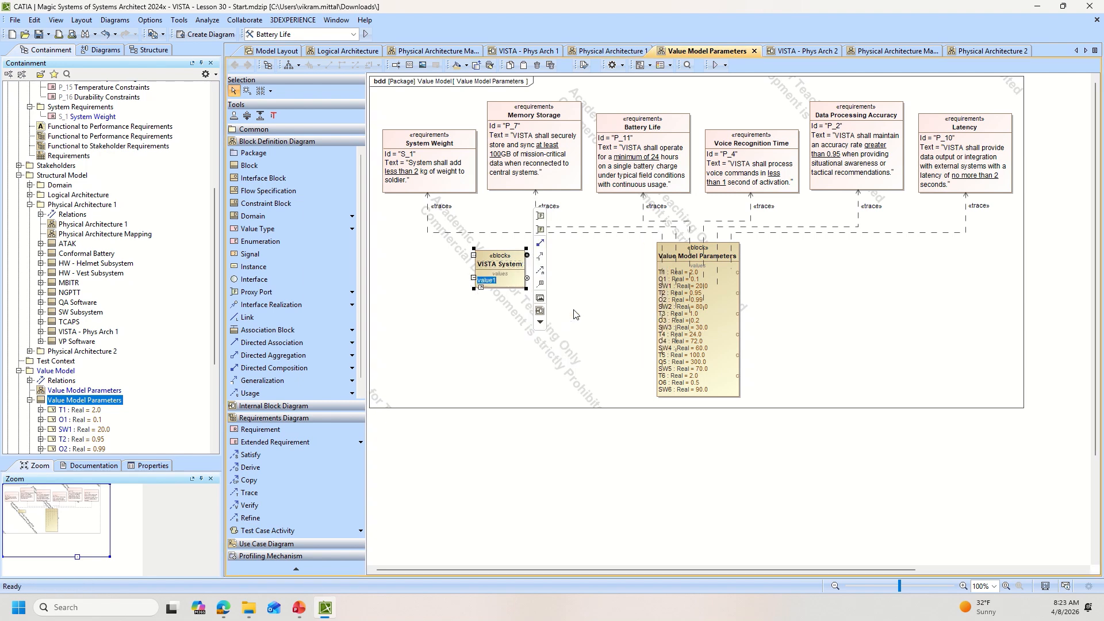
{"action": "type", "text": "Raw1 : Real"}
{"action": "left_click", "coordinate": [419, 337]}
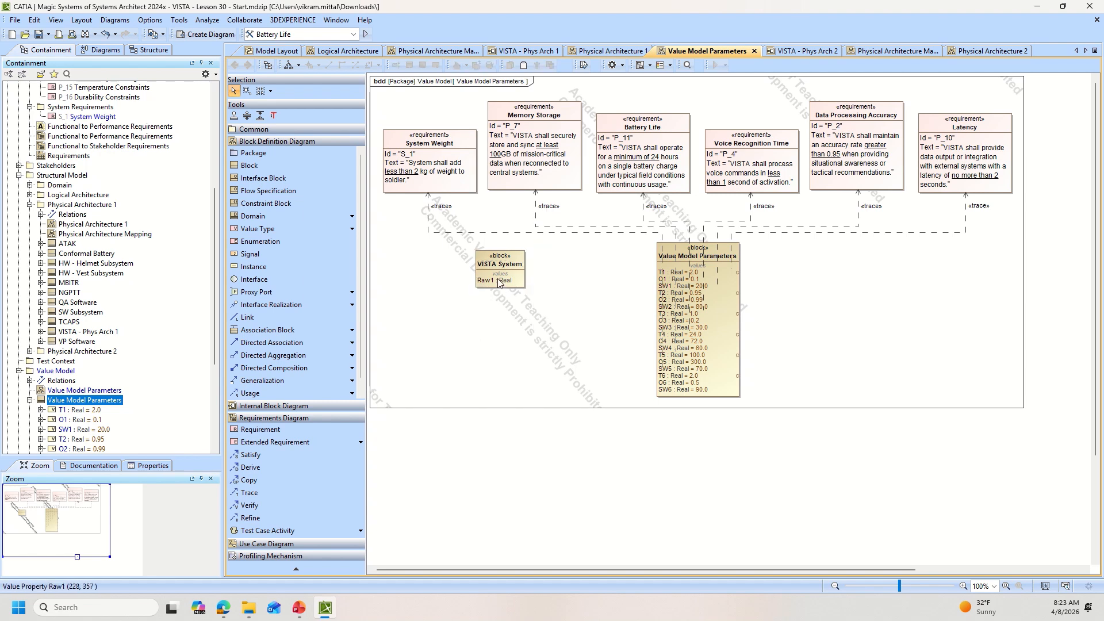
- Duplicate value property Raw1 inside the VISTA System block to produce Raw2 through Raw6
{"action": "scroll", "coordinate": [80, 368], "scroll_direction": "down", "scroll_amount": 6}
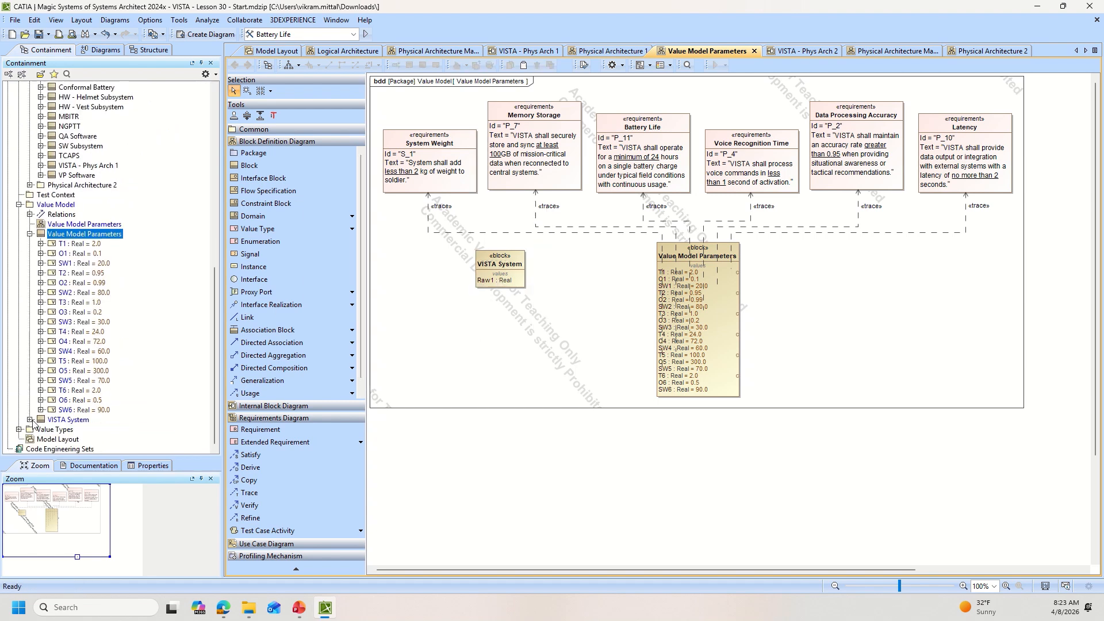
{"action": "left_click", "coordinate": [30, 420]}
{"action": "left_click", "coordinate": [67, 429]}
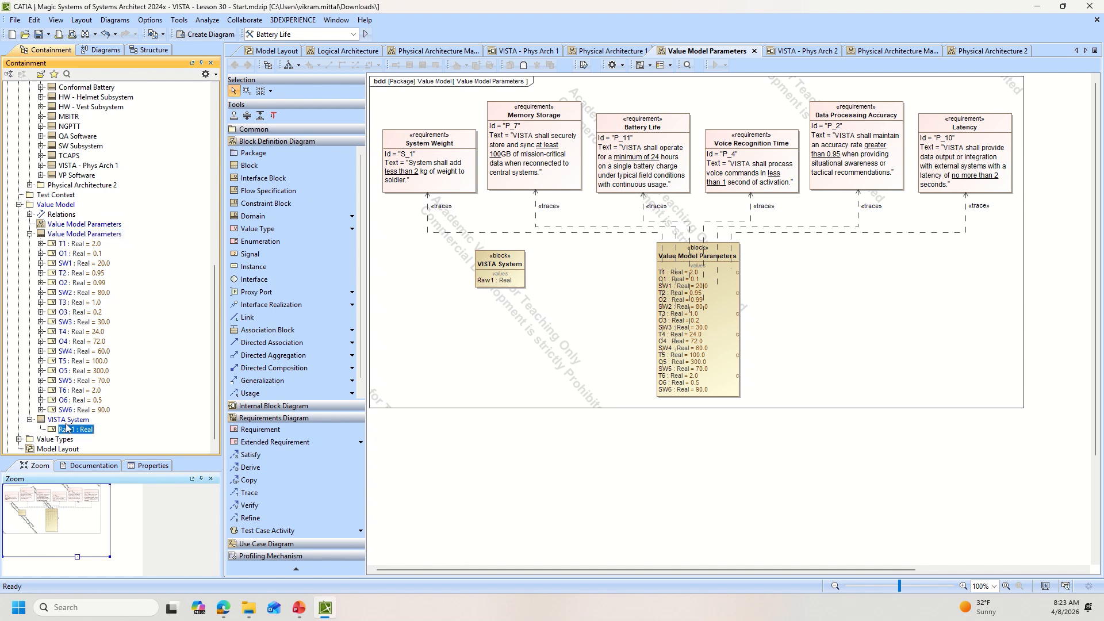
{"action": "left_click", "coordinate": [76, 419]}
{"action": "key", "text": "ctrl+v"}
{"action": "key", "text": "ctrl+v"}
{"action": "key", "text": "ctrl+v"}
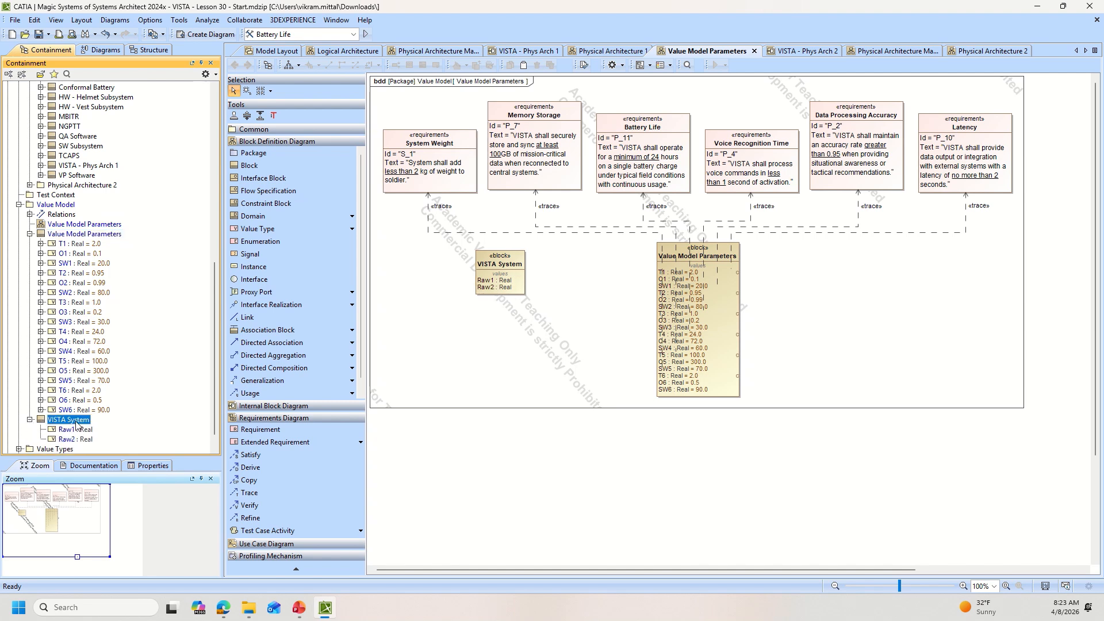
{"action": "key", "text": "ctrl+v"}
{"action": "key", "text": "ctrl+v"}
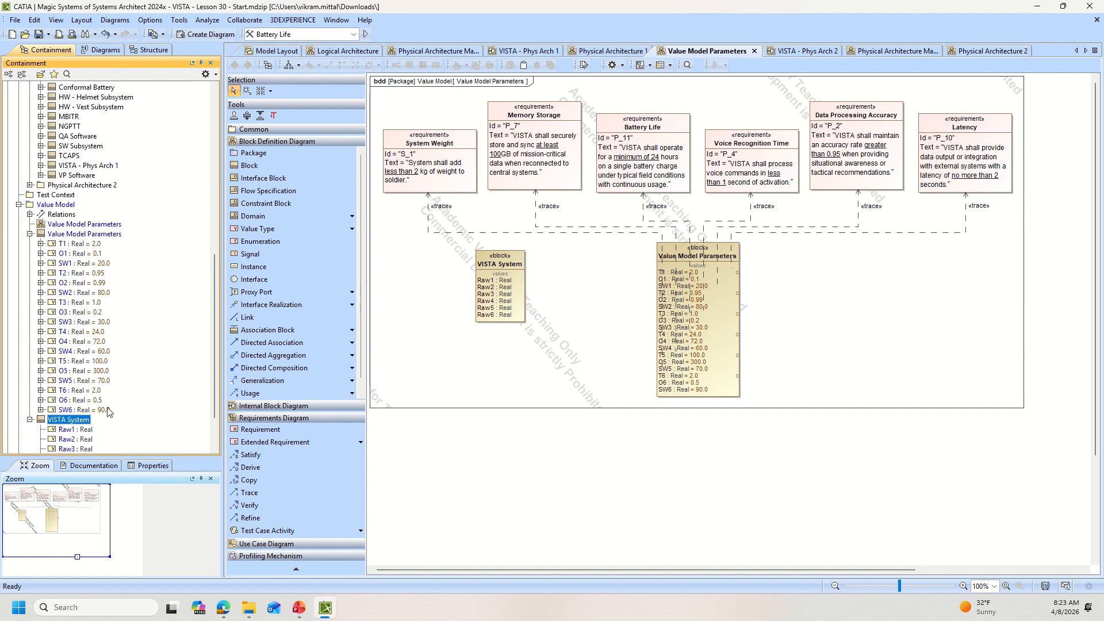
- Add a value property Score of type Real to the VISTA System block
{"action": "left_click", "coordinate": [513, 261]}
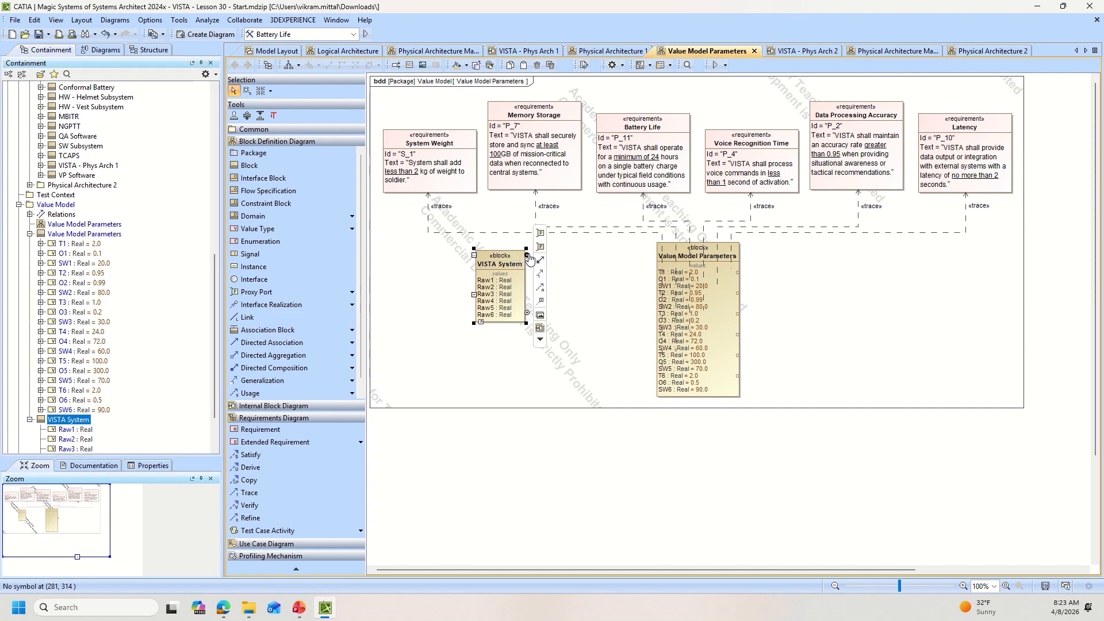
{"action": "left_click", "coordinate": [527, 256]}
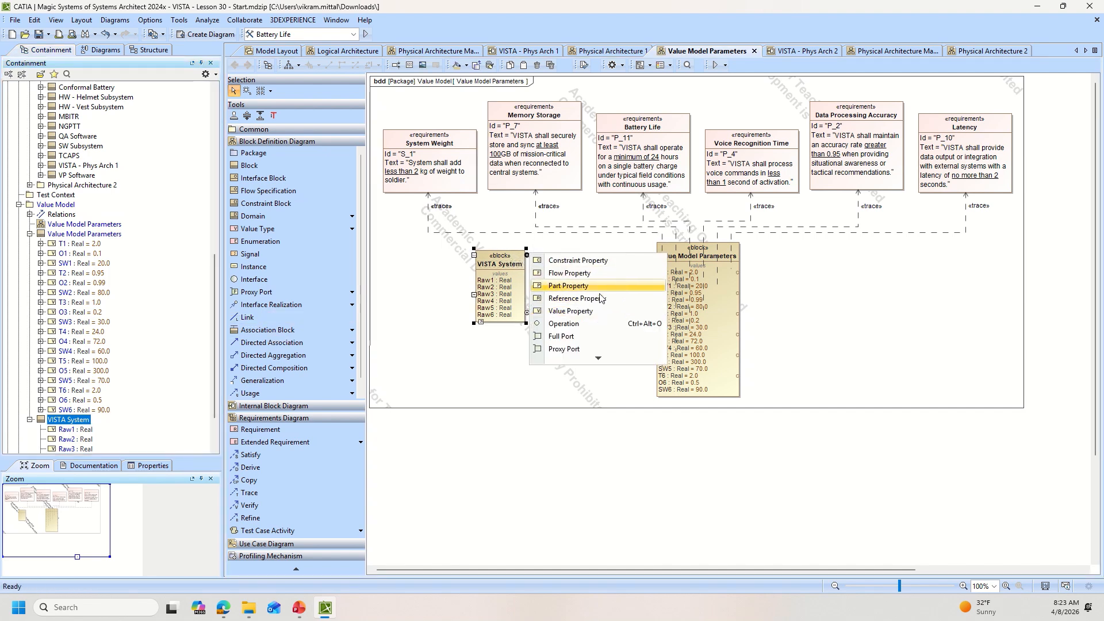
{"action": "left_click", "coordinate": [599, 318]}
{"action": "type", "text": "Score : Real"}
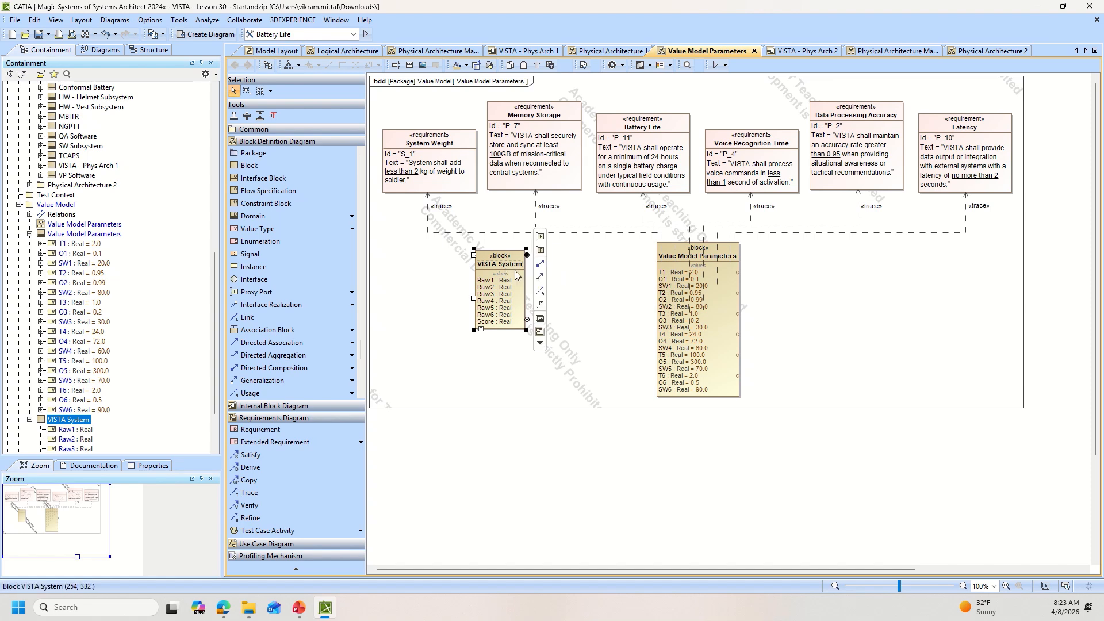
- Create a directed composition from the VISTA System block to the Value Model Parameters block and save the project
{"action": "left_click_drag", "start_coordinate": [540, 263], "coordinate": [660, 291]}
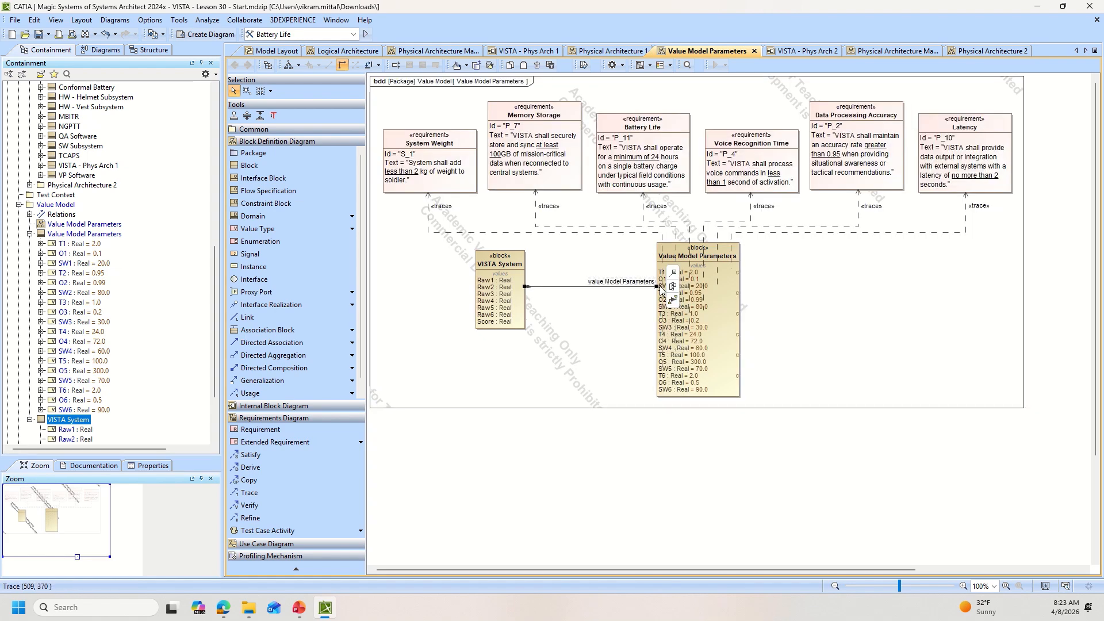
{"action": "left_click", "coordinate": [567, 359]}
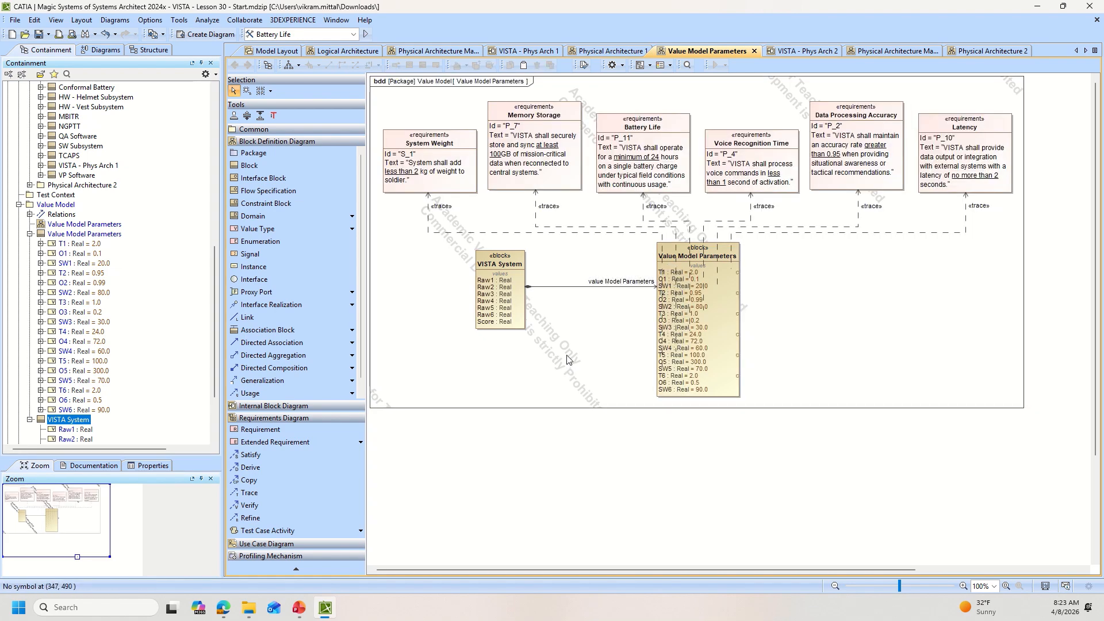
{"action": "left_click", "coordinate": [39, 35]}
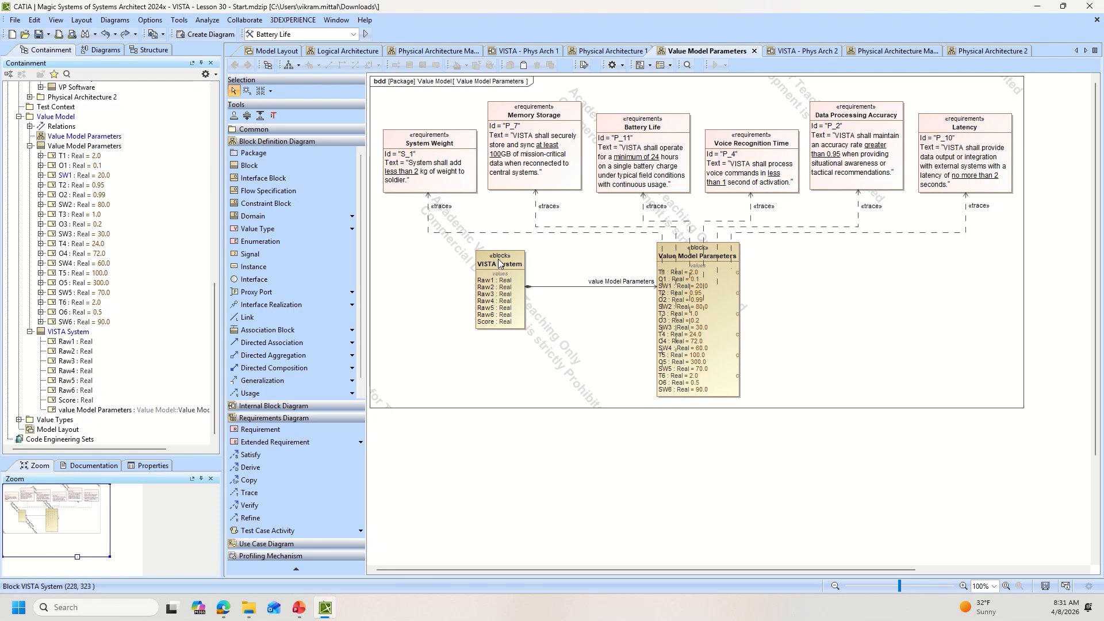
- Create a parametric diagram for the VISTA System block
{"action": "right_click", "coordinate": [499, 262]}
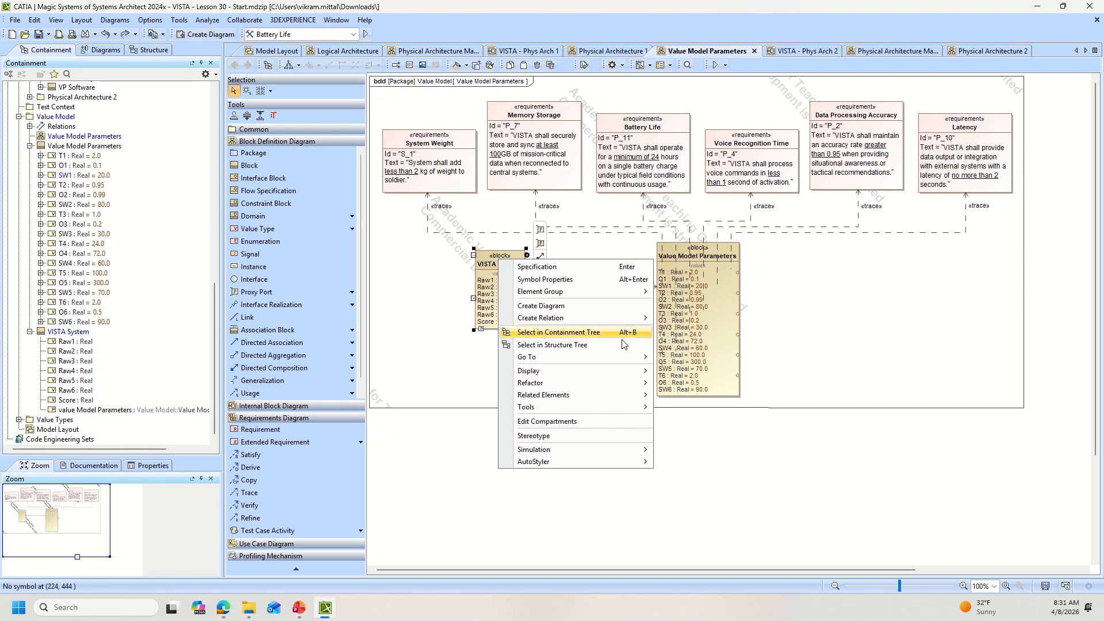
{"action": "left_click", "coordinate": [594, 310]}
{"action": "left_click", "coordinate": [554, 313]}
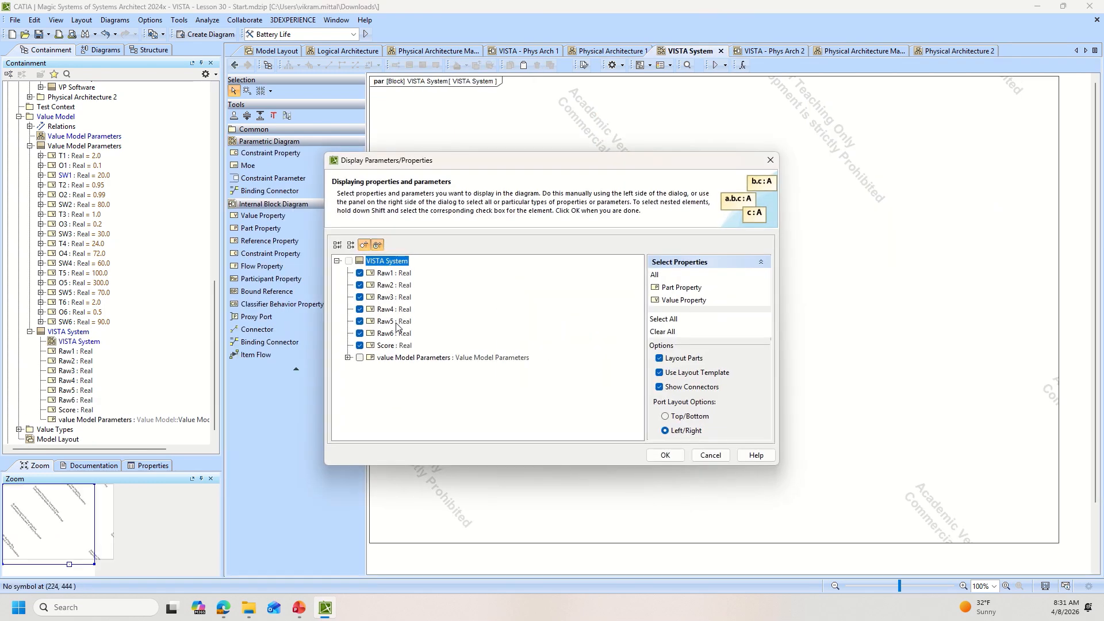
- Display all VISTA System properties in the parametric diagram, including the value Model Parameters part and its nested O, SW and T values
{"action": "left_click", "coordinate": [348, 357]}
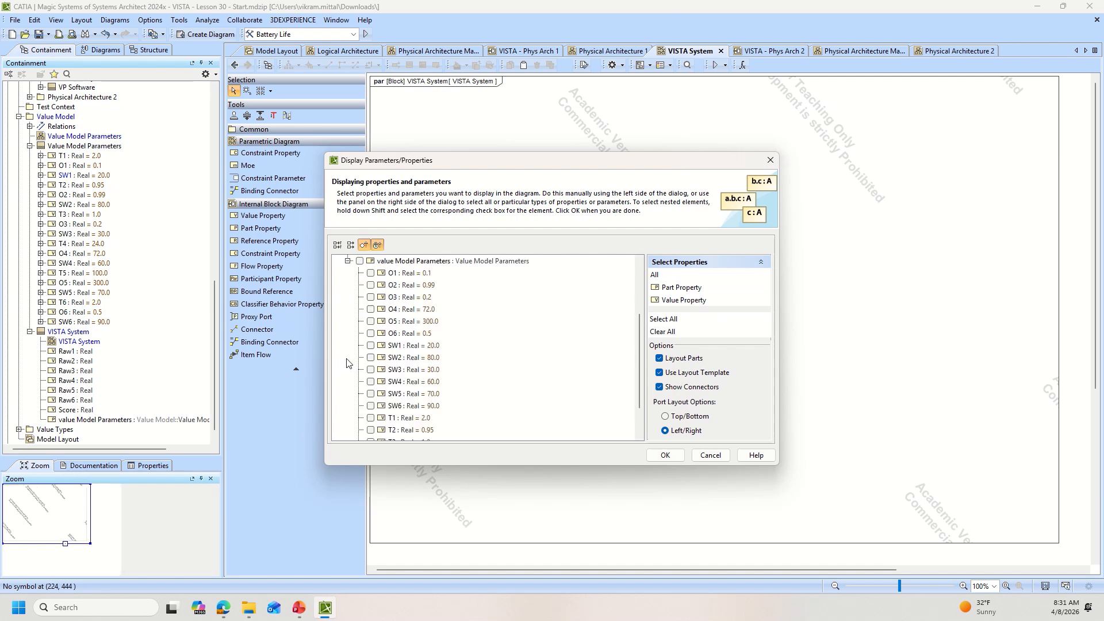
{"action": "left_click", "coordinate": [360, 261]}
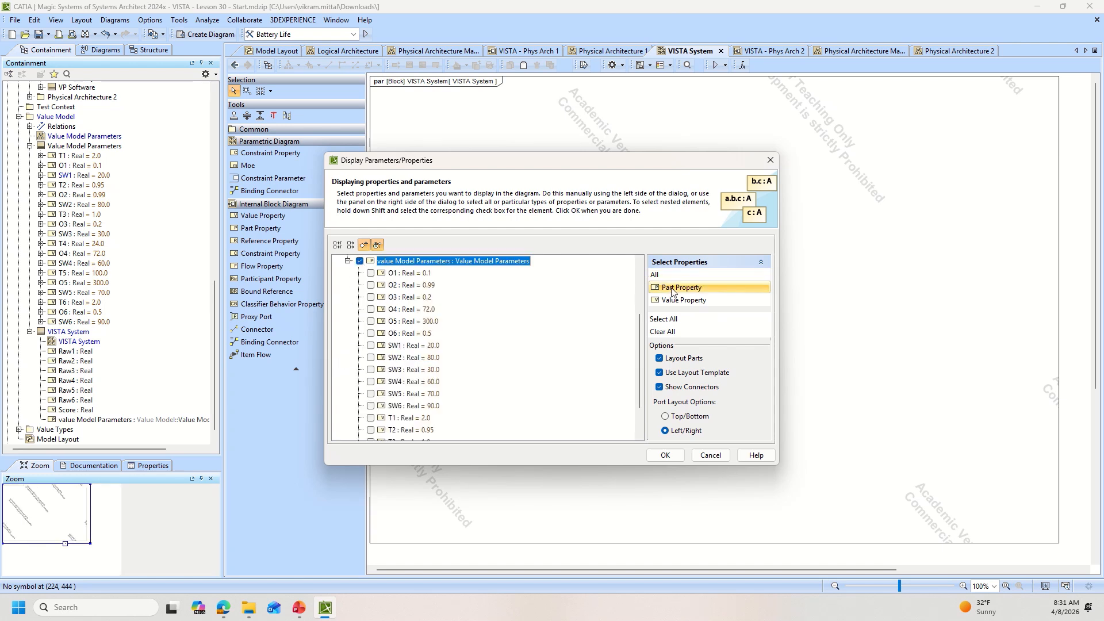
{"action": "left_click", "coordinate": [664, 319]}
{"action": "scroll", "coordinate": [460, 377], "scroll_direction": "down", "scroll_amount": 2}
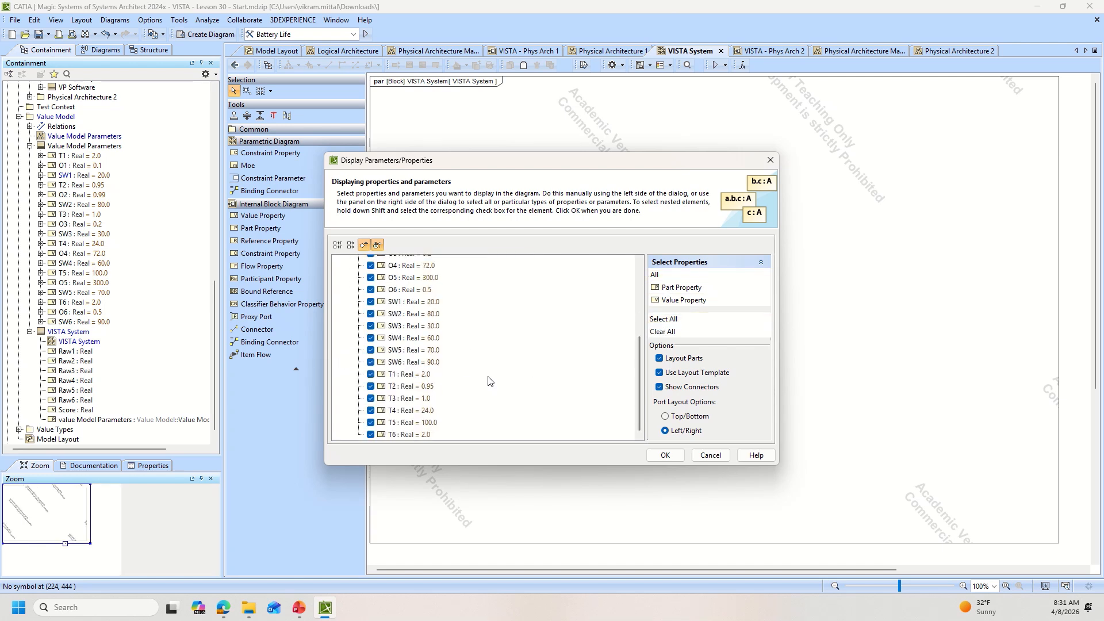
{"action": "left_click", "coordinate": [665, 455]}
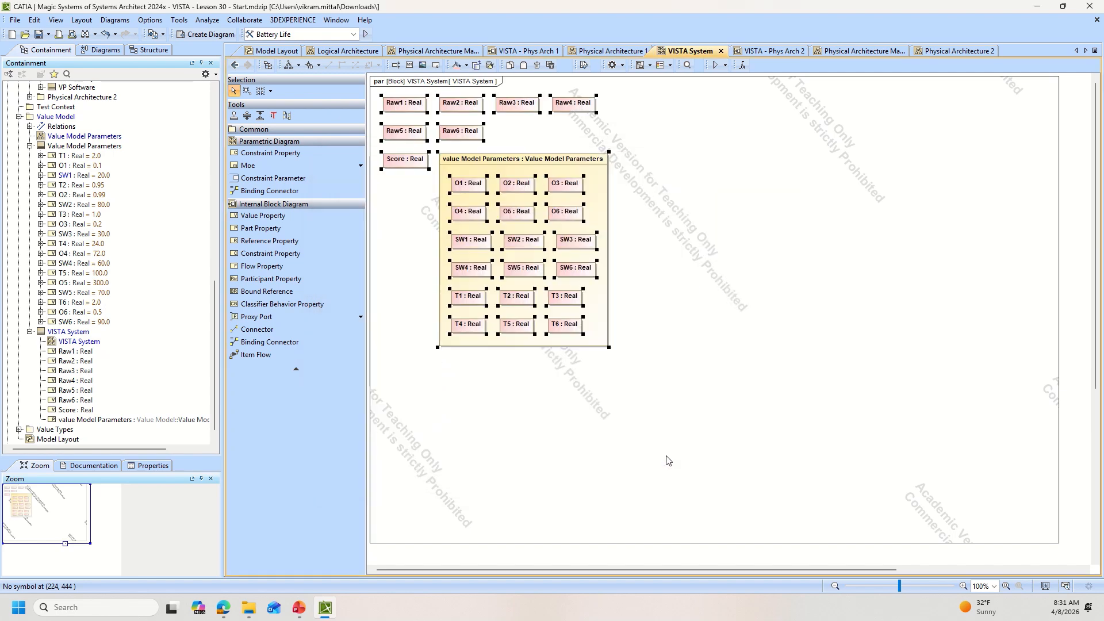
- Arrange the parametric diagram with the value Model Parameters part below the Raw properties and Score at the far right of the frame
{"action": "left_click", "coordinate": [638, 419]}
{"action": "left_click_drag", "start_coordinate": [546, 167], "coordinate": [713, 159]}
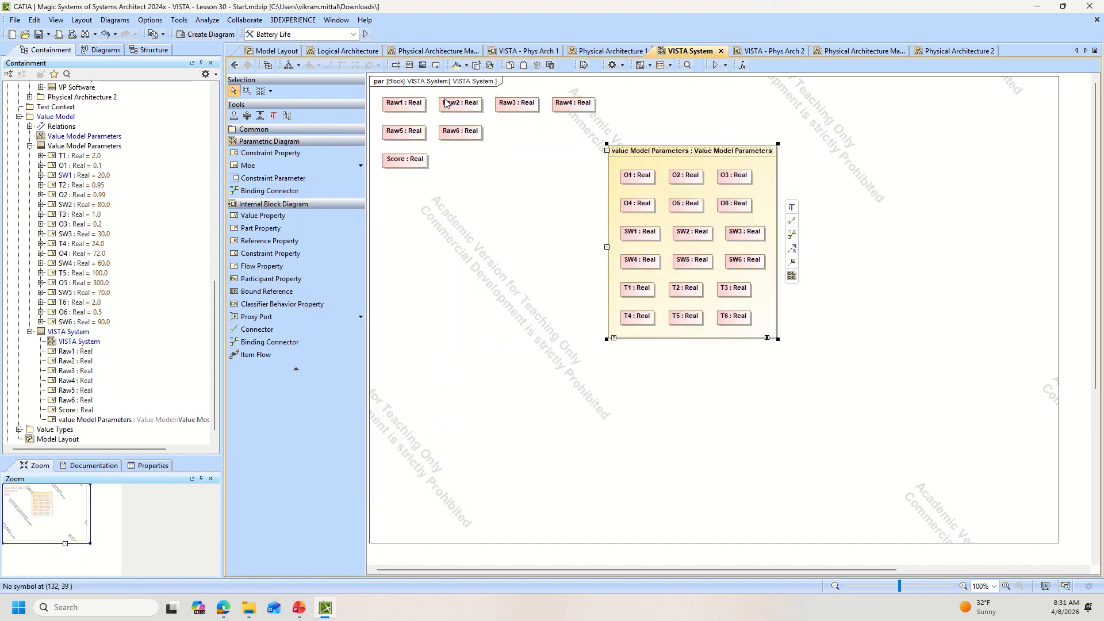
{"action": "left_click_drag", "start_coordinate": [429, 165], "coordinate": [1035, 229]}
{"action": "left_click_drag", "start_coordinate": [629, 145], "coordinate": [426, 247]}
{"action": "left_click", "coordinate": [626, 334]}
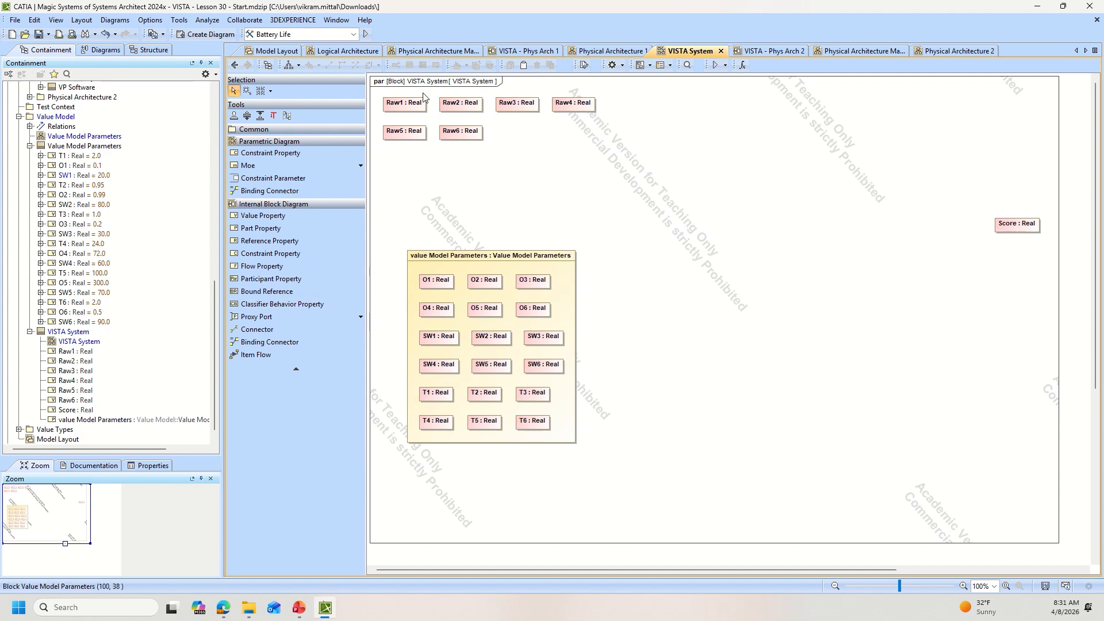
- Add a constraint property named ValueFunction between the Raw properties and Score in the parametric diagram
{"action": "left_click", "coordinate": [295, 154]}
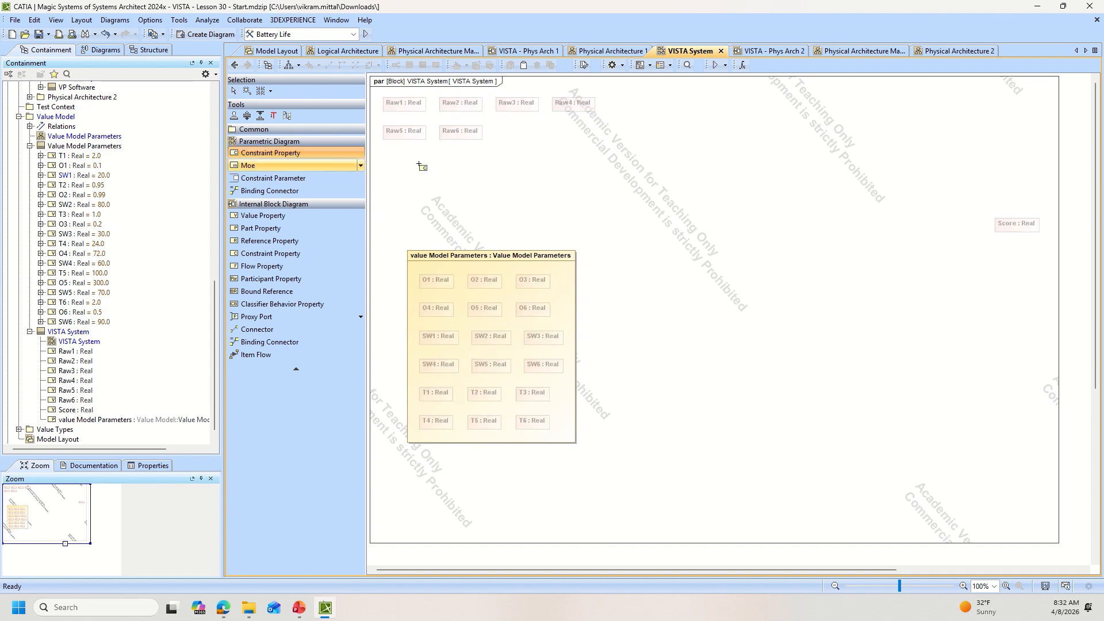
{"action": "left_click", "coordinate": [689, 173]}
{"action": "type", "text": "V"}
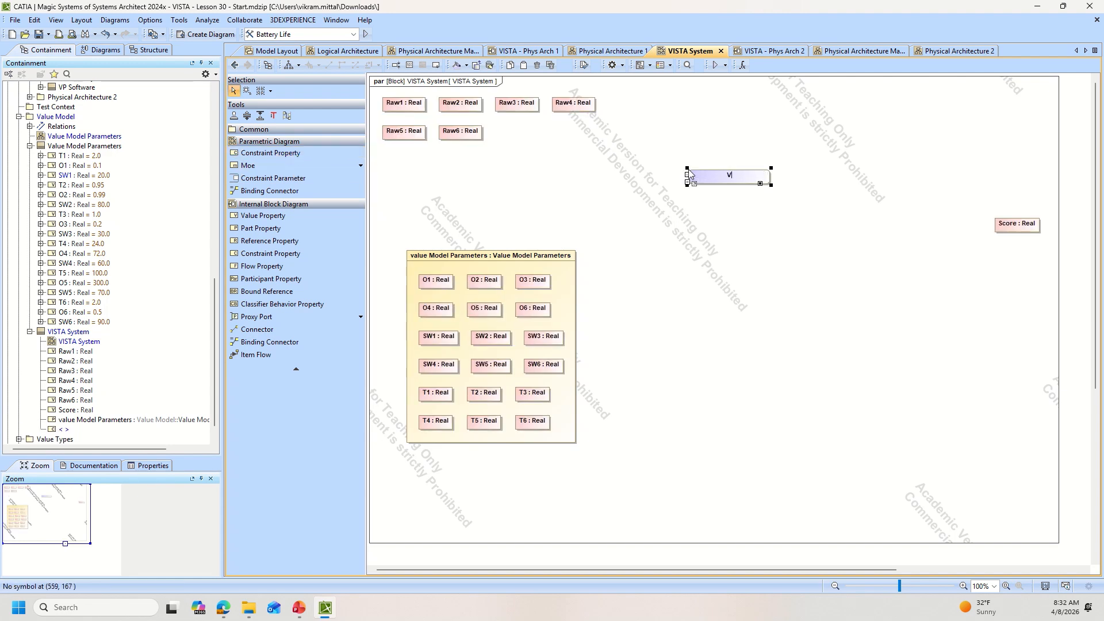
{"action": "type", "text": "alueFunction"}
{"action": "key", "text": "Return"}
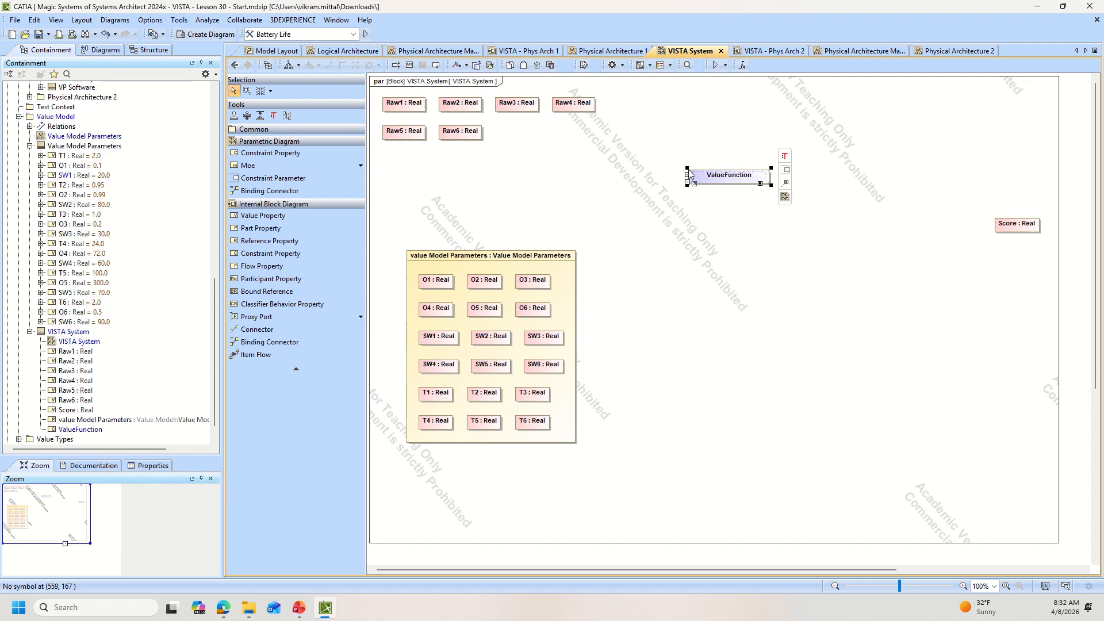
- Add constraint parameters Raw, O, T and Score to the ValueFunction constraint property
{"action": "left_click", "coordinate": [786, 176]}
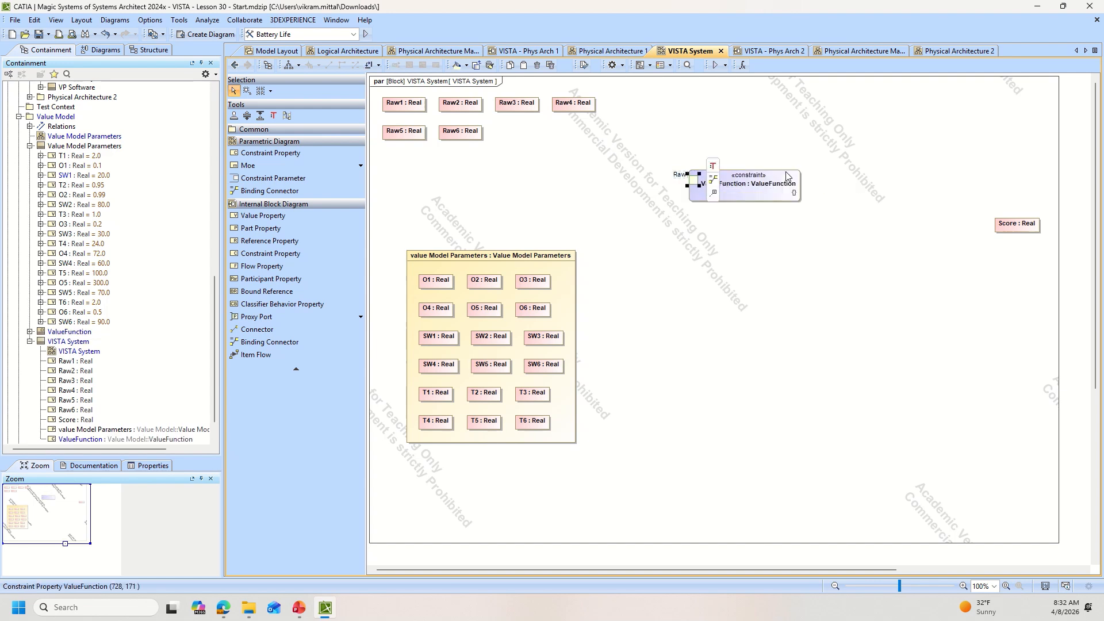
{"action": "left_click", "coordinate": [812, 168]}
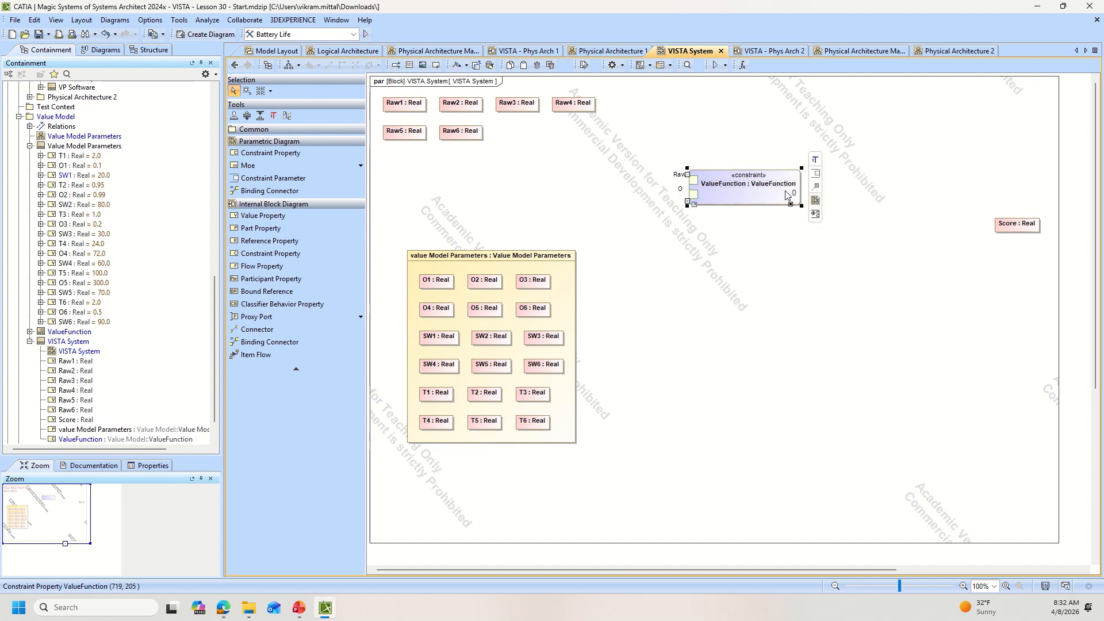
{"action": "left_click", "coordinate": [812, 169]}
{"action": "type", "text": "T"}
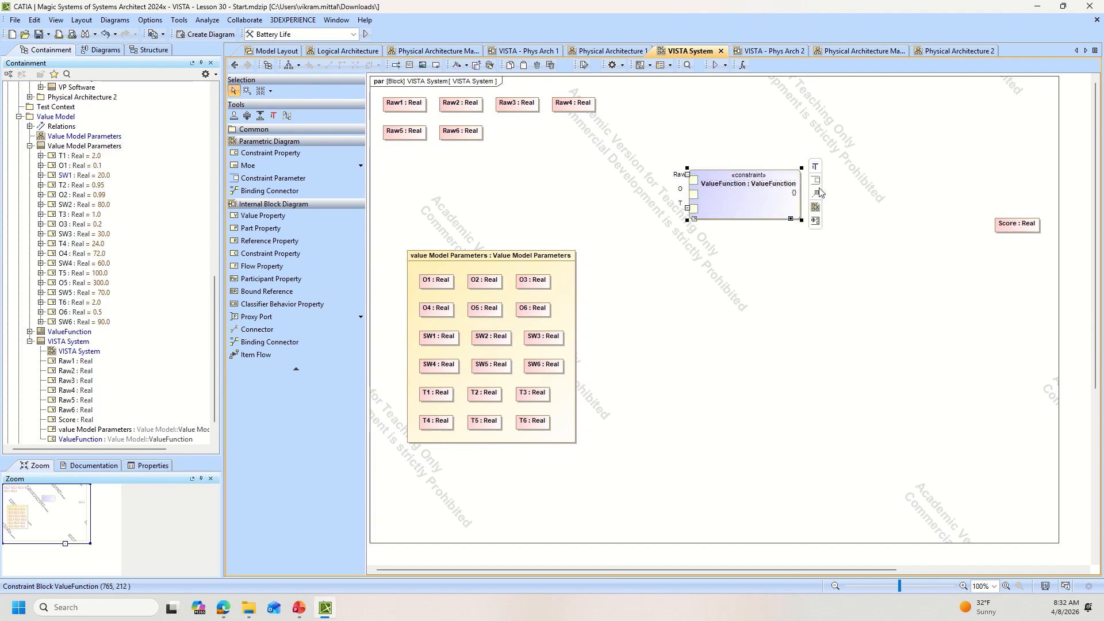
{"action": "left_click", "coordinate": [817, 185]}
{"action": "type", "text": "Score"}
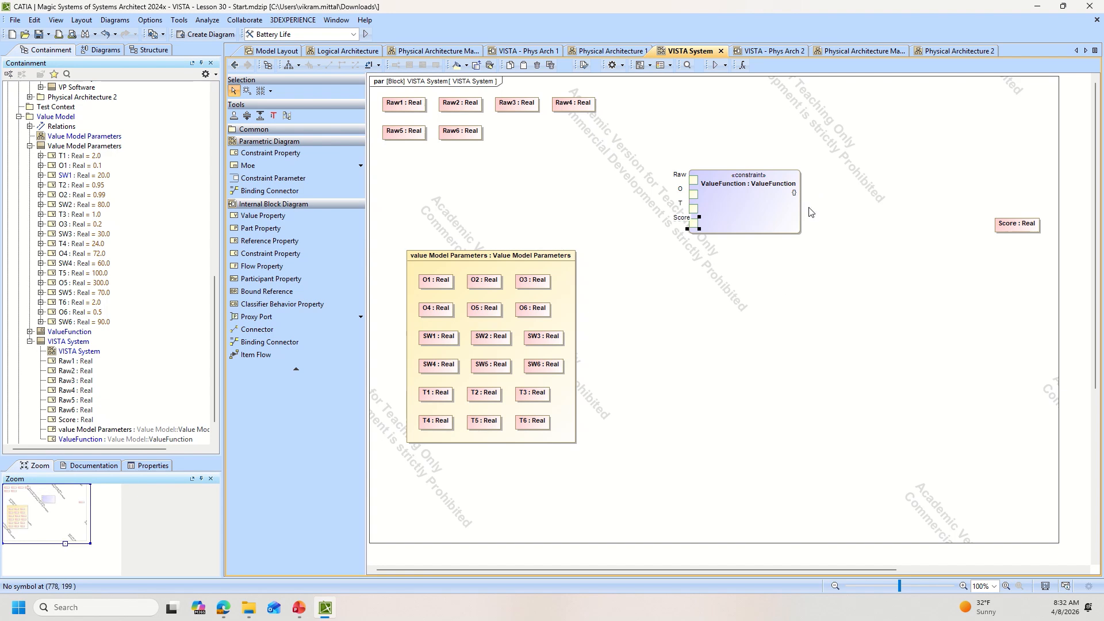
- Define the ValueFunction constraint expression as Score = 100*(Raw-T)/(O-T)
{"action": "left_click", "coordinate": [783, 292]}
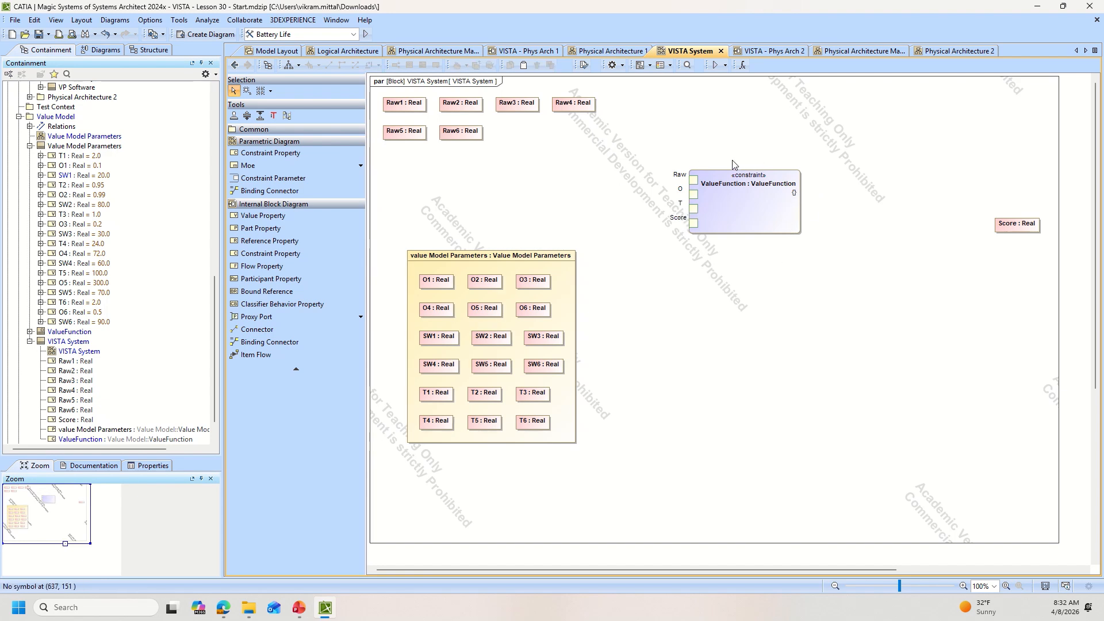
{"action": "scroll", "coordinate": [727, 176], "scroll_direction": "up", "scroll_amount": 2, "text": "ctrl"}
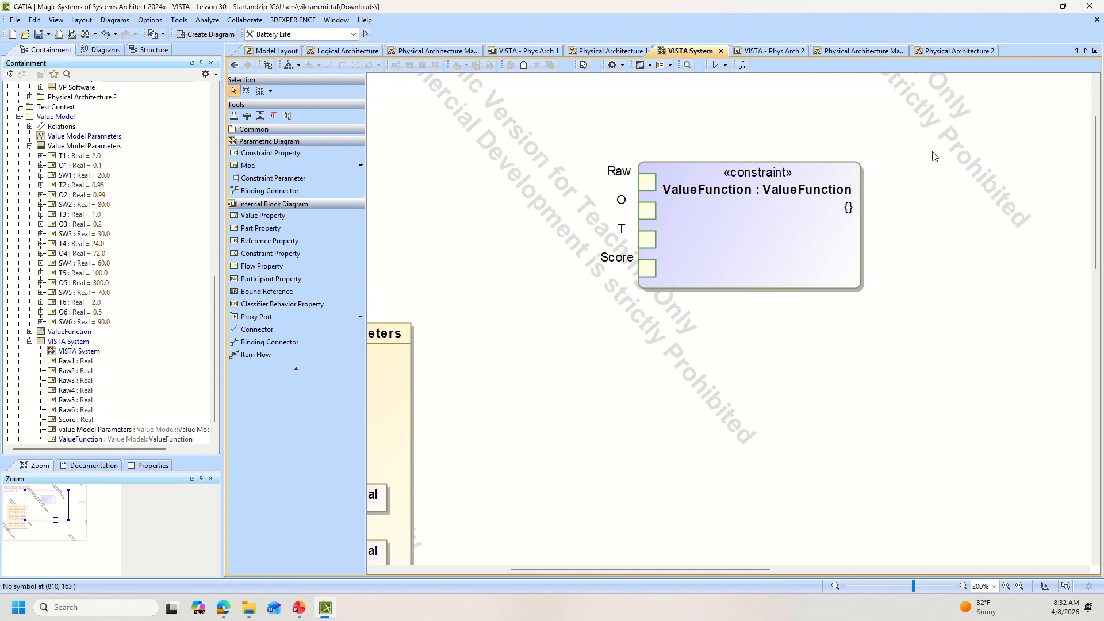
{"action": "left_click", "coordinate": [847, 211]}
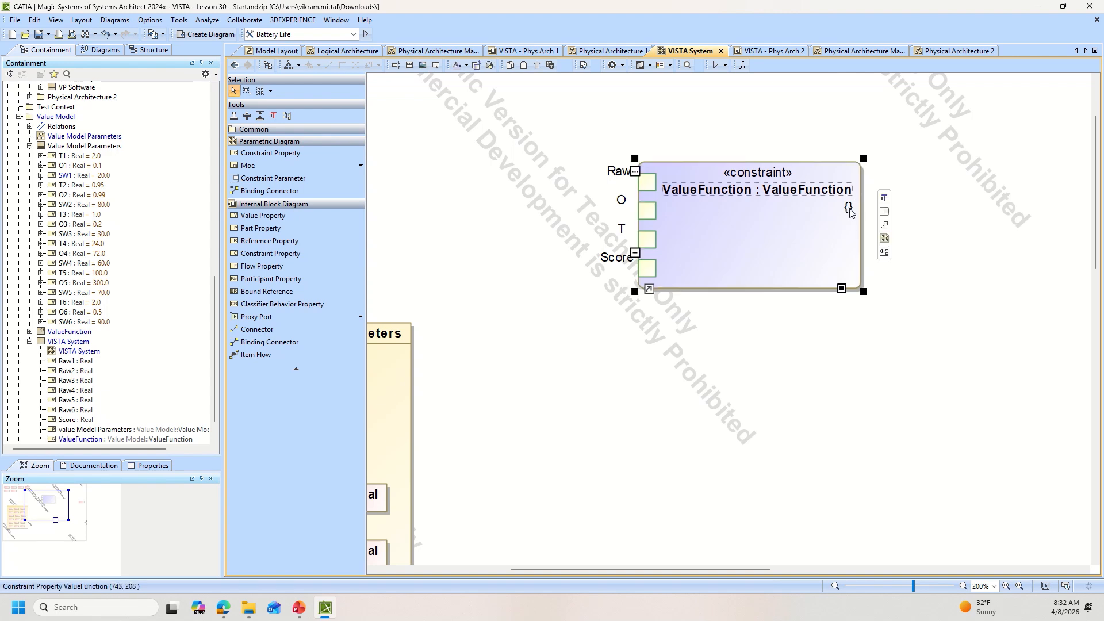
{"action": "left_click", "coordinate": [850, 209]}
{"action": "type", "text": "Scor"}
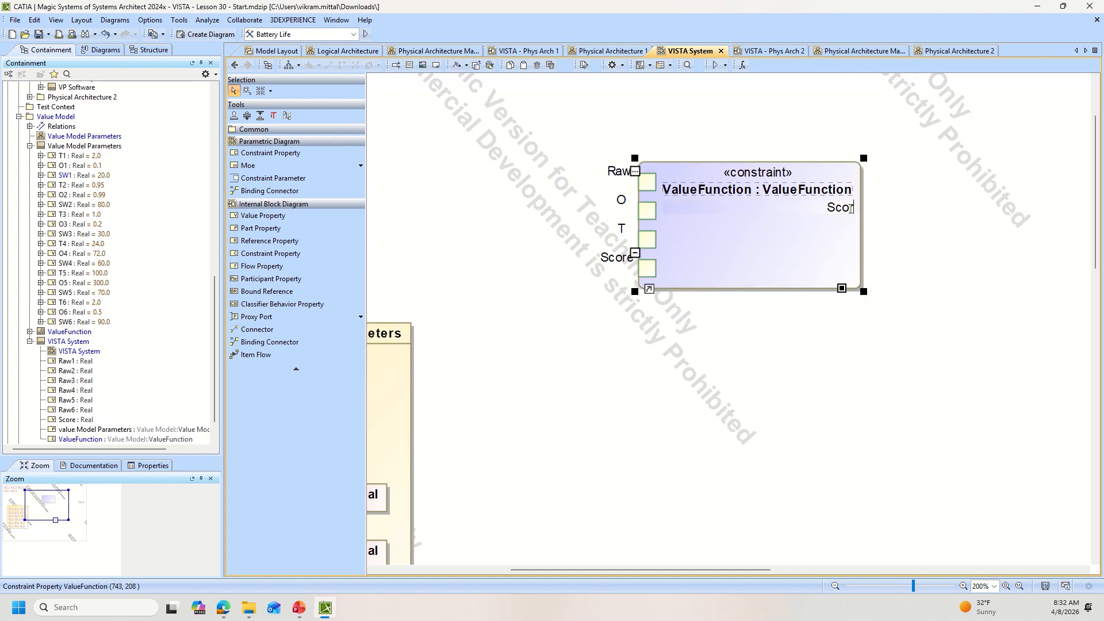
{"action": "type", "text": "e = 100*(Raw"}
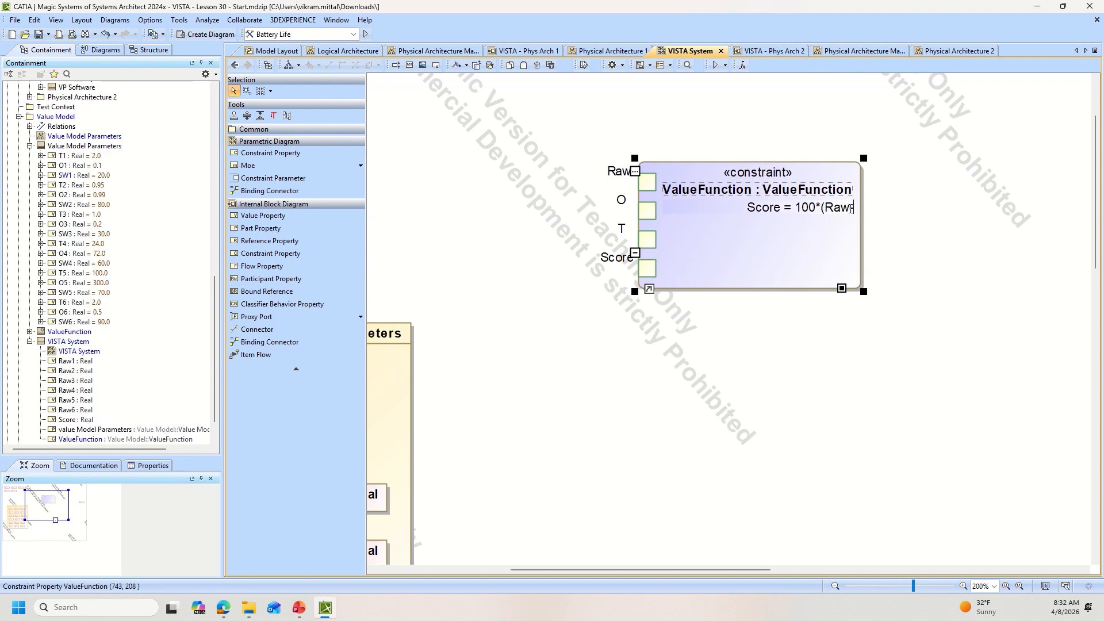
{"action": "type", "text": "-T)/(O-T"}
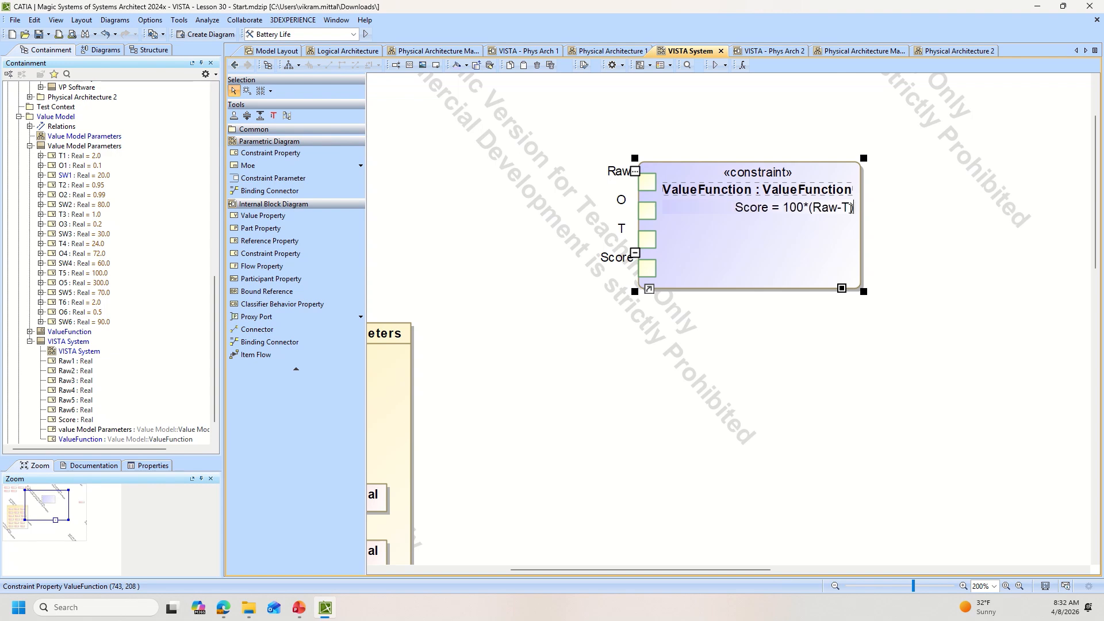
{"action": "type", "text": ")"}
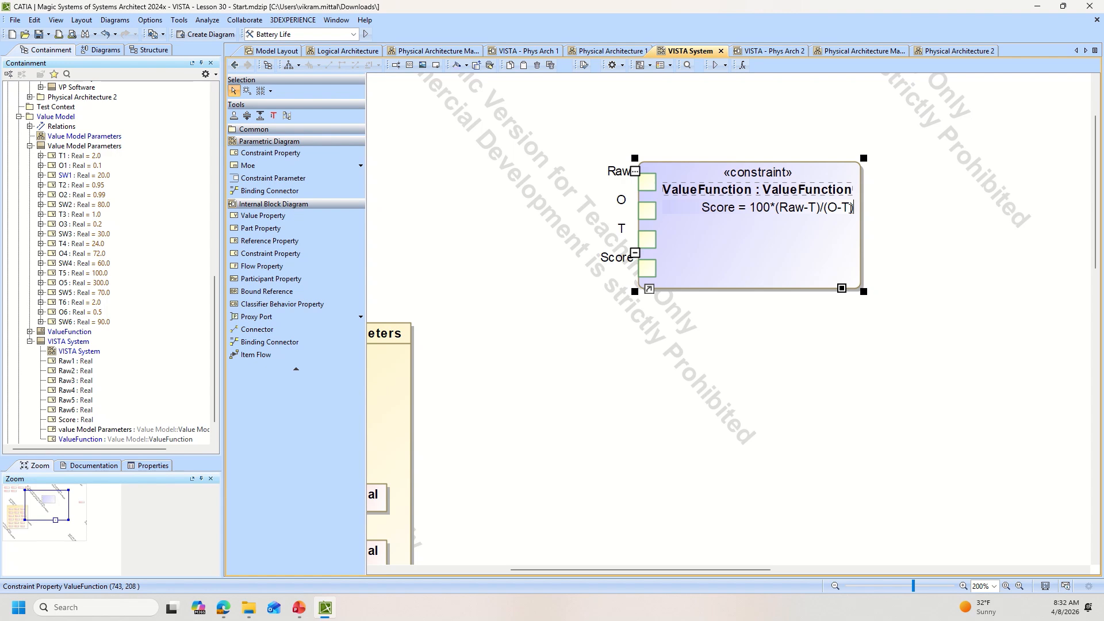
{"action": "left_click", "coordinate": [895, 364]}
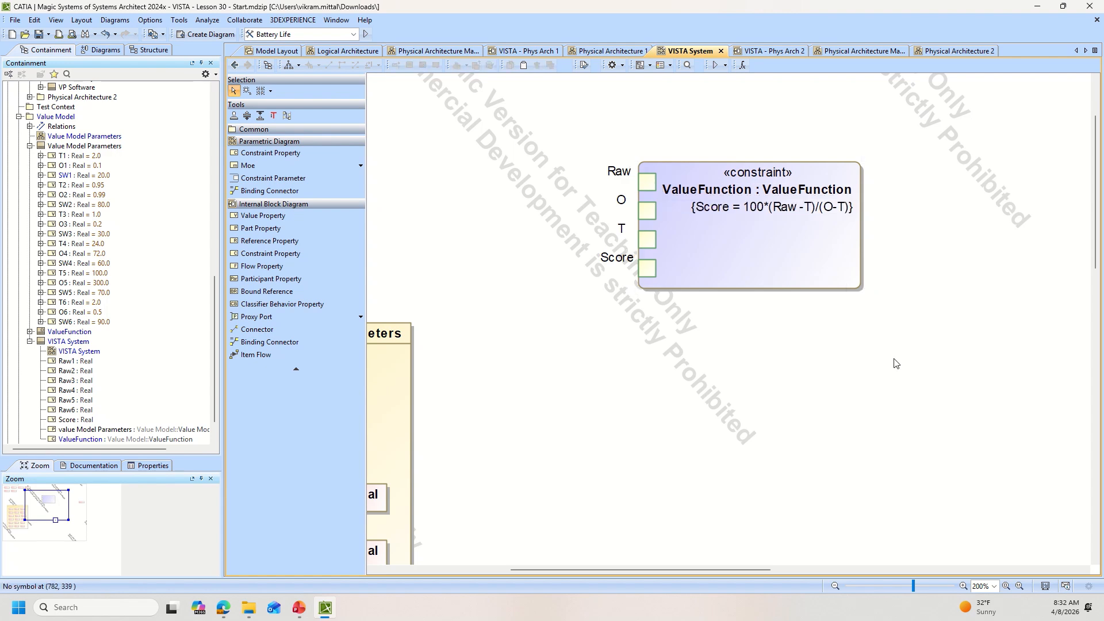
- Bound the ValueFunction expression between 0 and 100 as Score = max(0, min(100, 100*(Raw-T)/(O-T)))
{"action": "left_click", "coordinate": [747, 205]}
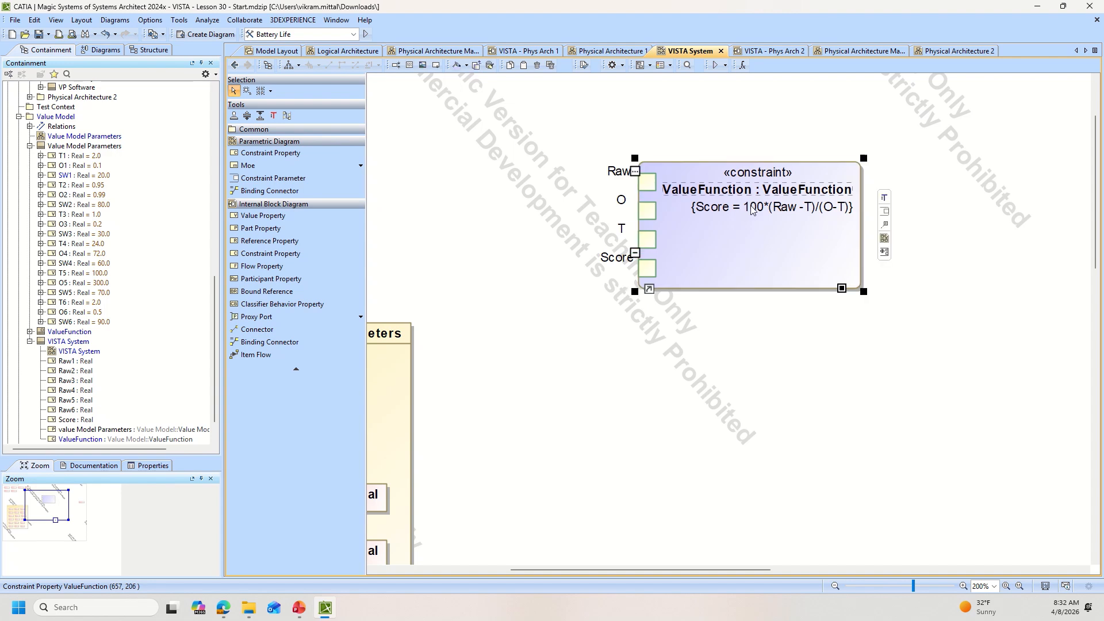
{"action": "left_click", "coordinate": [748, 207]}
{"action": "left_click", "coordinate": [749, 207]}
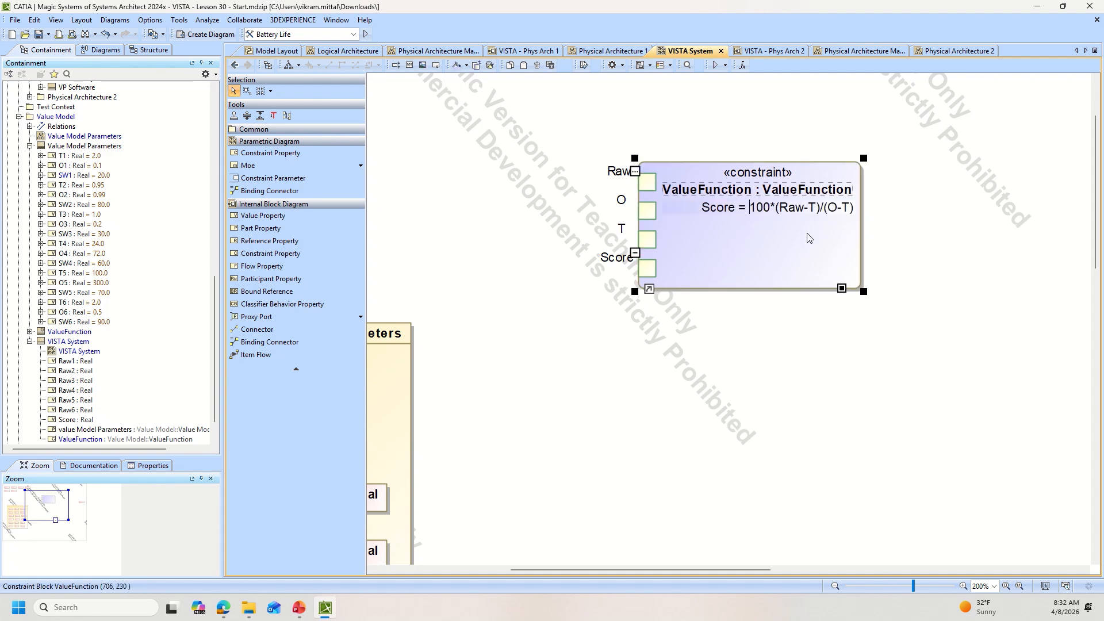
{"action": "type", "text": "min(100,"}
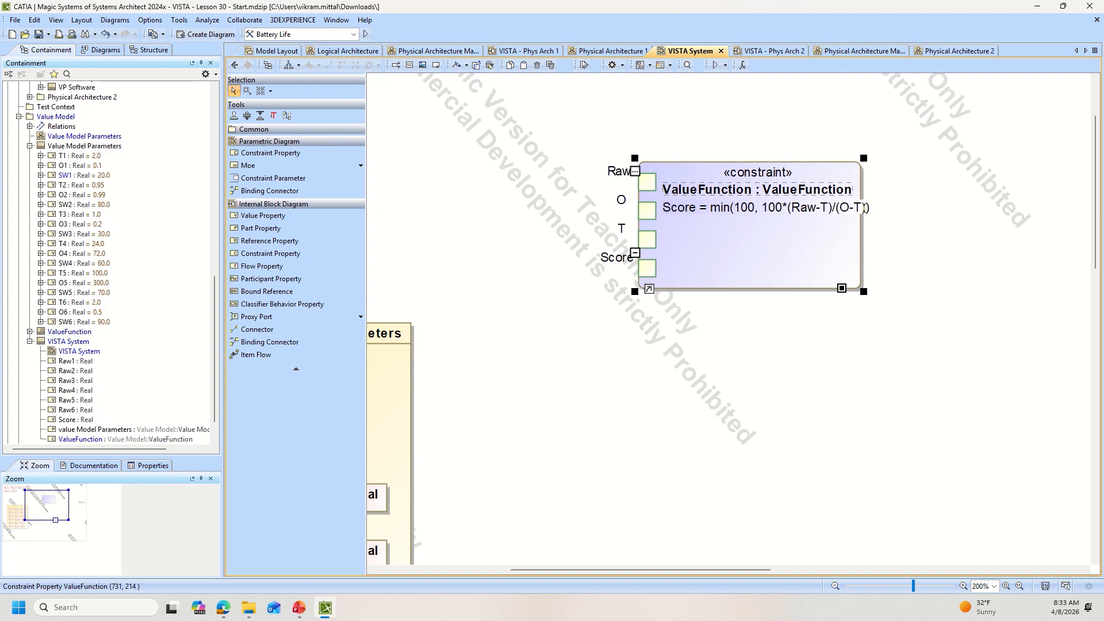
{"action": "type", "text": "max(0,"}
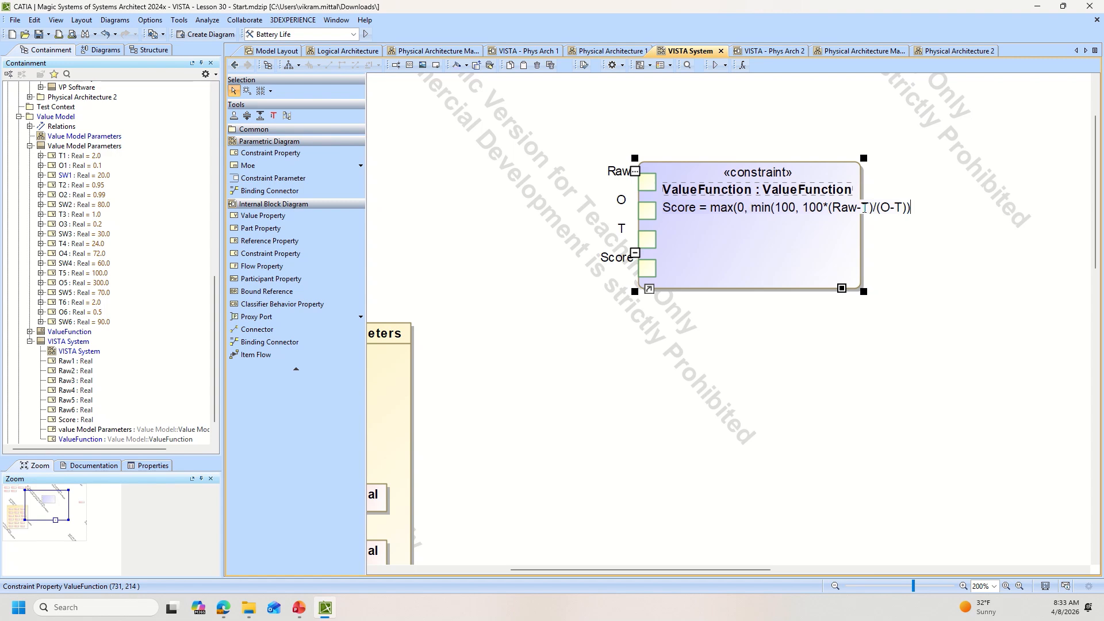
{"action": "left_click", "coordinate": [796, 342]}
- Copy the ValueFunction constraint property and paste five copies of it into the VISTA System block
{"action": "scroll", "coordinate": [783, 347], "scroll_direction": "down", "scroll_amount": 1, "text": "ctrl"}
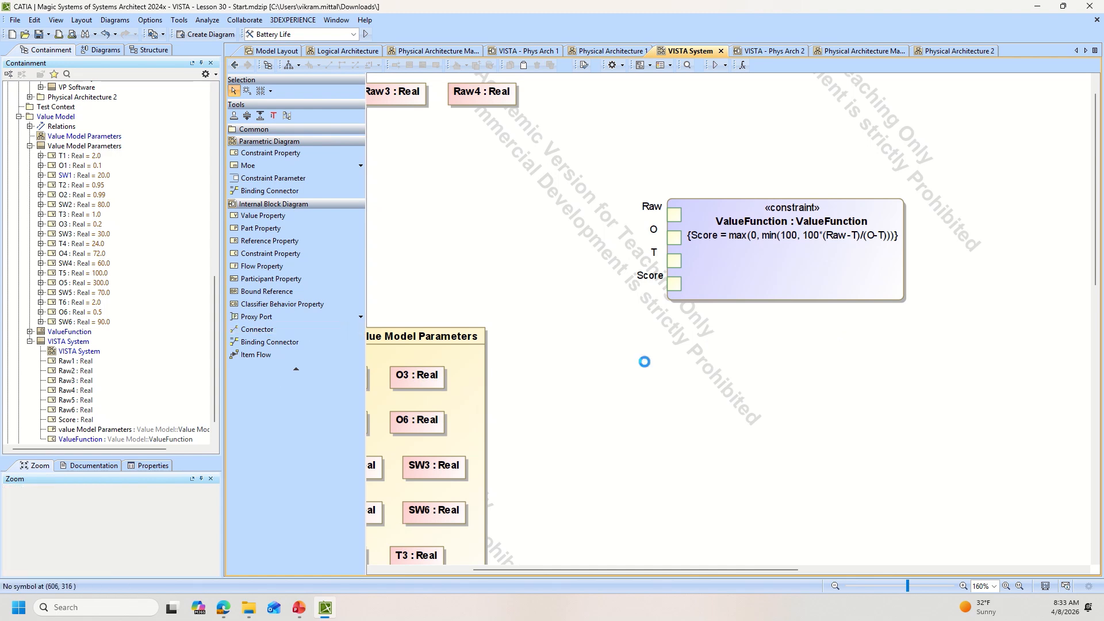
{"action": "scroll", "coordinate": [121, 416], "scroll_direction": "down", "scroll_amount": 1}
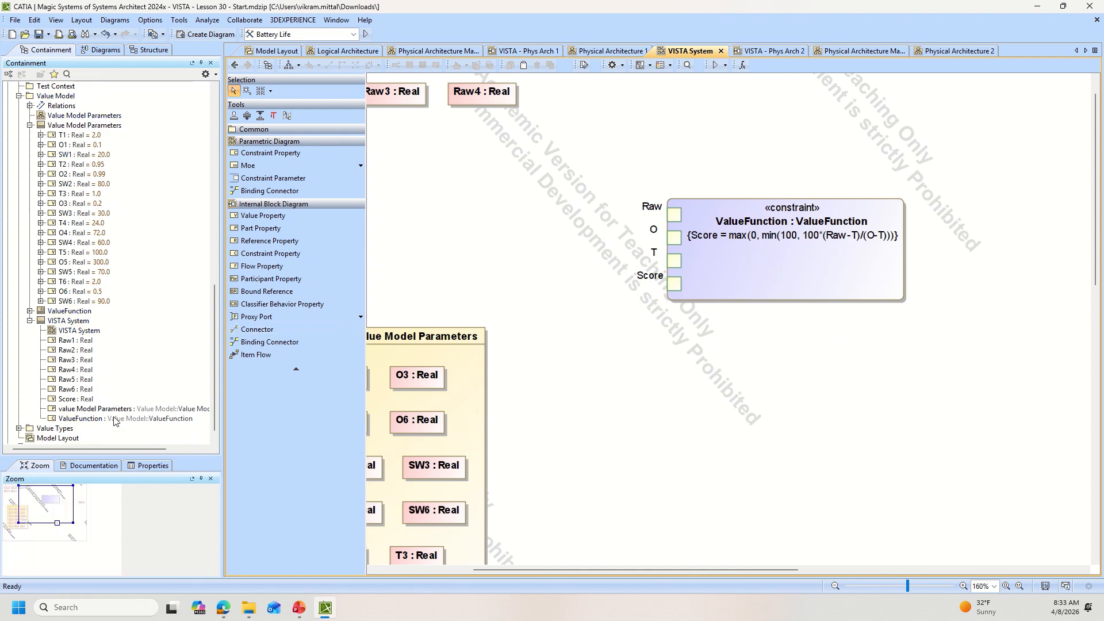
{"action": "left_click", "coordinate": [85, 418]}
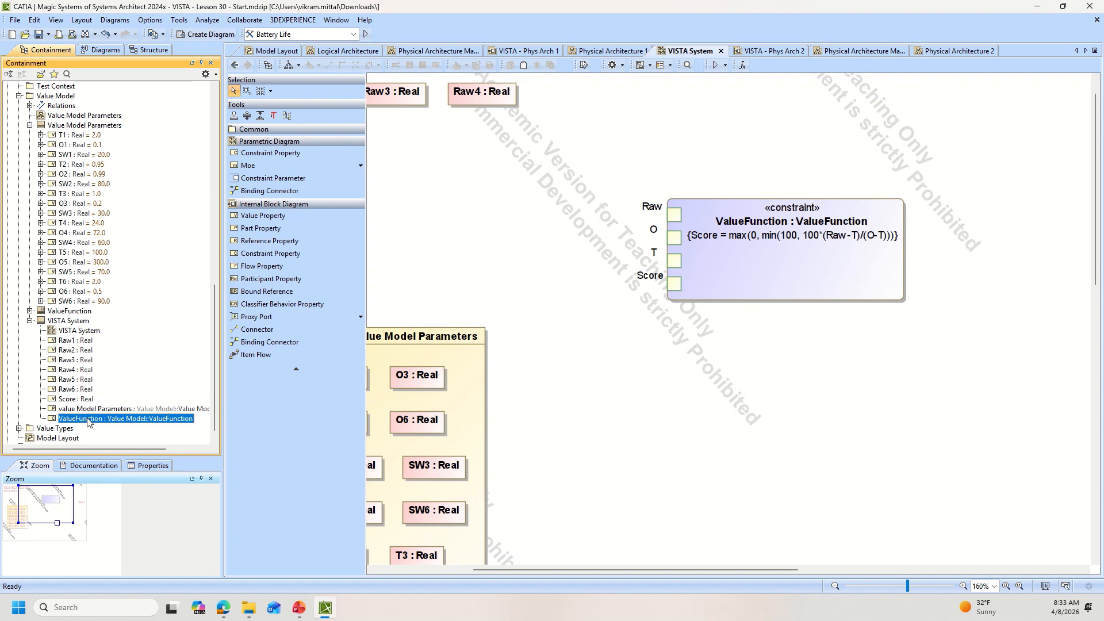
{"action": "right_click", "coordinate": [88, 422]}
{"action": "left_click", "coordinate": [101, 499]}
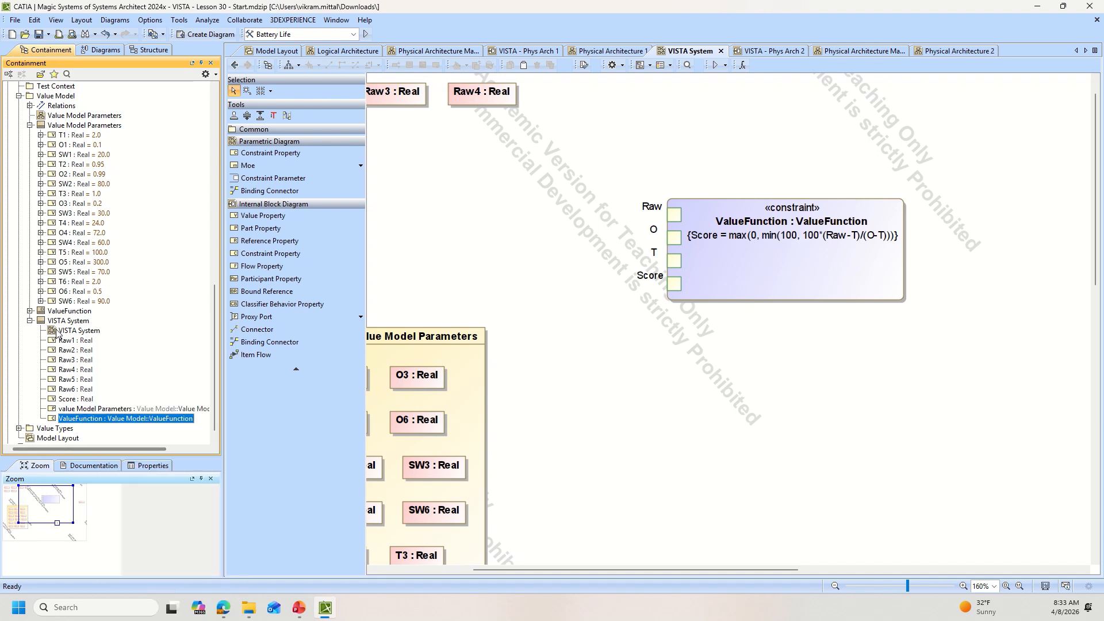
{"action": "left_click", "coordinate": [57, 321]}
{"action": "right_click", "coordinate": [65, 321]}
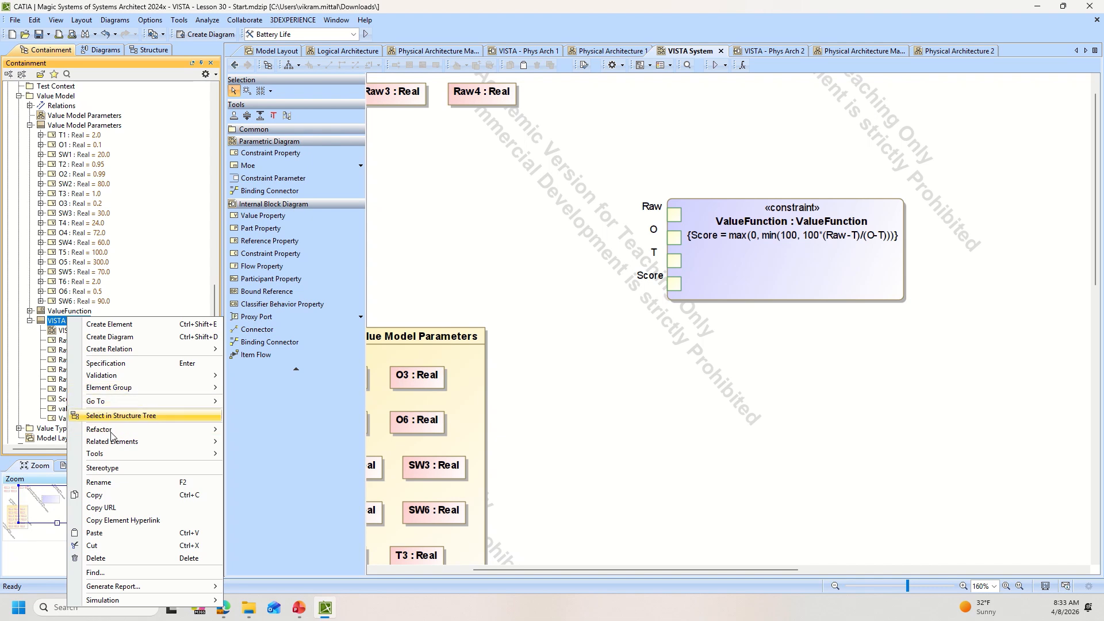
{"action": "left_click", "coordinate": [113, 537]}
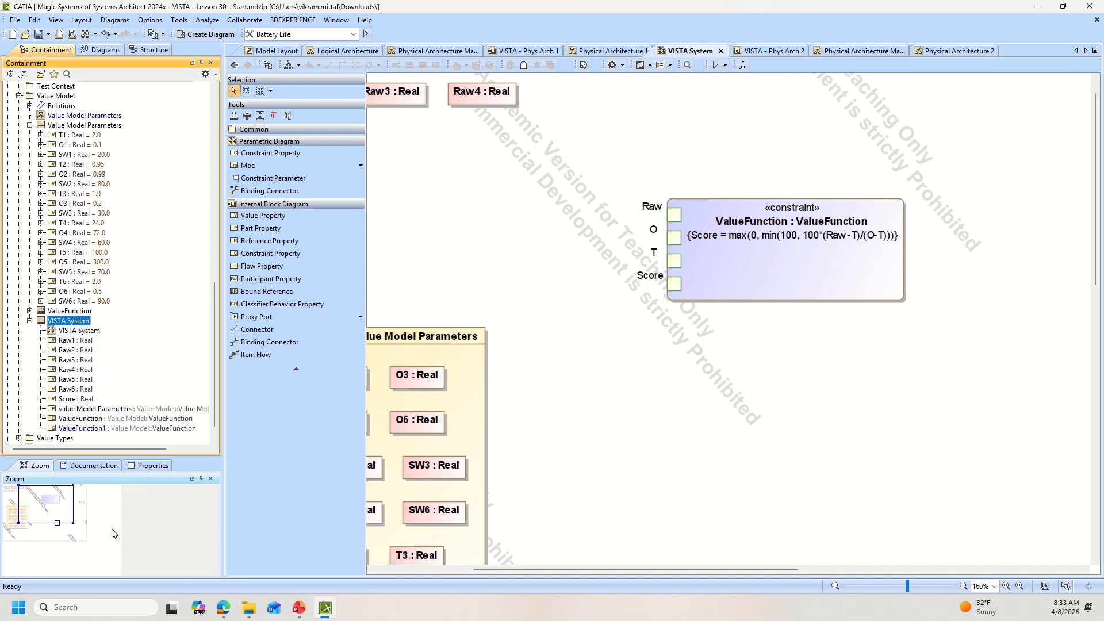
{"action": "key", "text": "ctrl+v"}
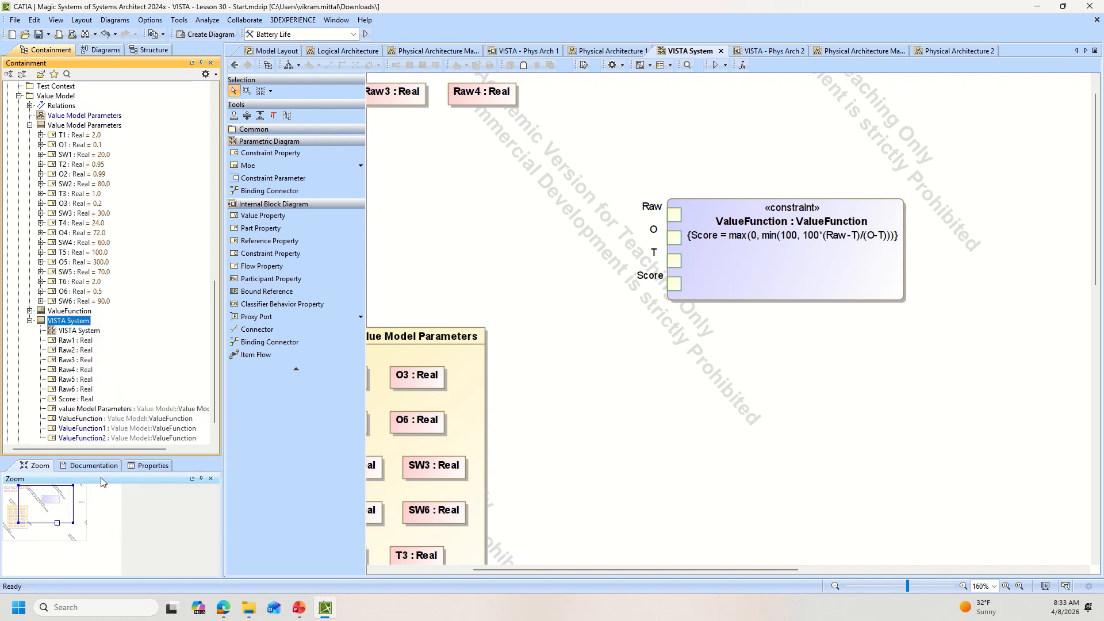
{"action": "key", "text": "ctrl+v"}
{"action": "key", "text": "ctrl+v"}
{"action": "key", "text": "ctrl+v"}
{"action": "scroll", "coordinate": [133, 397], "scroll_direction": "down", "scroll_amount": 2}
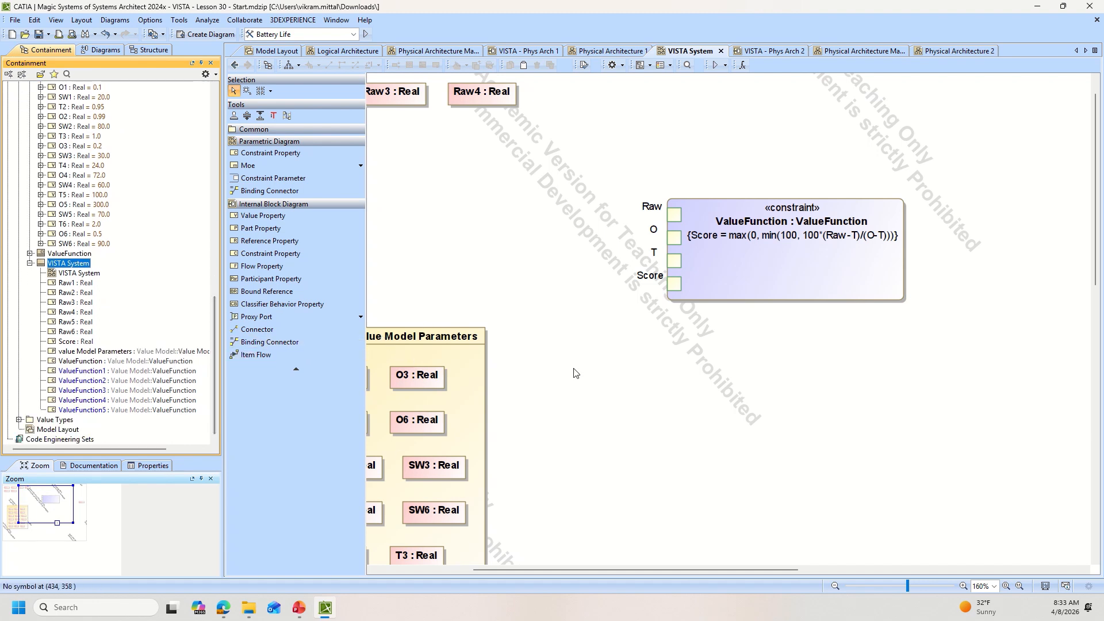
- Place the five copied ValueFunction constraint properties below the original in the parametric diagram and display their constraint parameters
{"action": "left_click", "coordinate": [93, 373]}
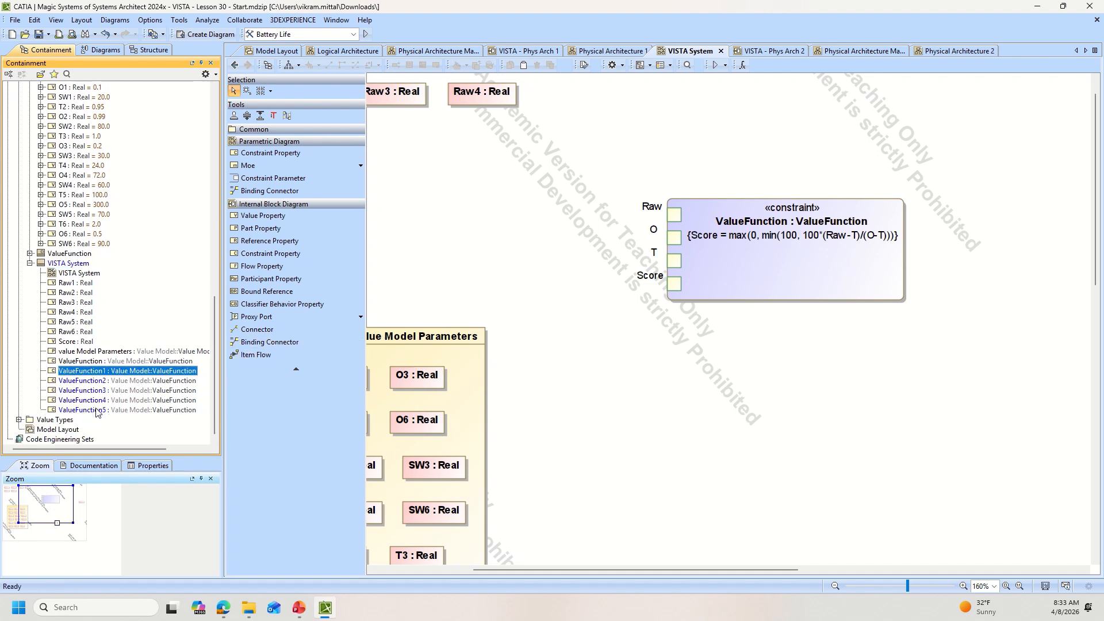
{"action": "left_click", "coordinate": [96, 411], "text": "shift"}
{"action": "left_click_drag", "start_coordinate": [690, 384], "coordinate": [687, 384]}
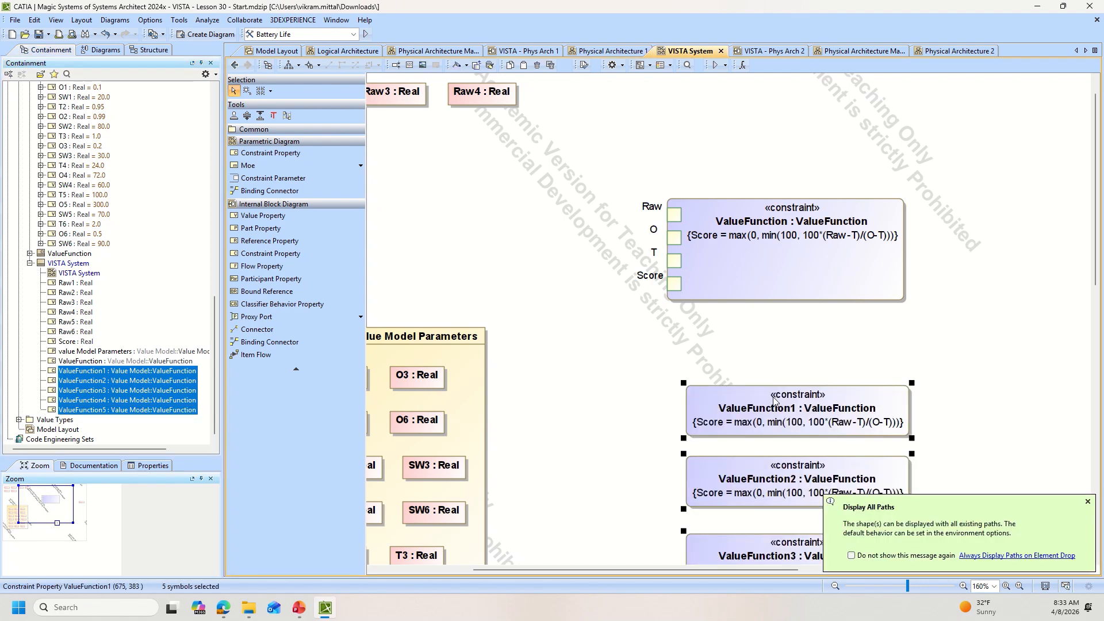
{"action": "scroll", "coordinate": [787, 449], "scroll_direction": "down", "scroll_amount": 6}
{"action": "scroll", "coordinate": [787, 441], "scroll_direction": "up", "scroll_amount": 3}
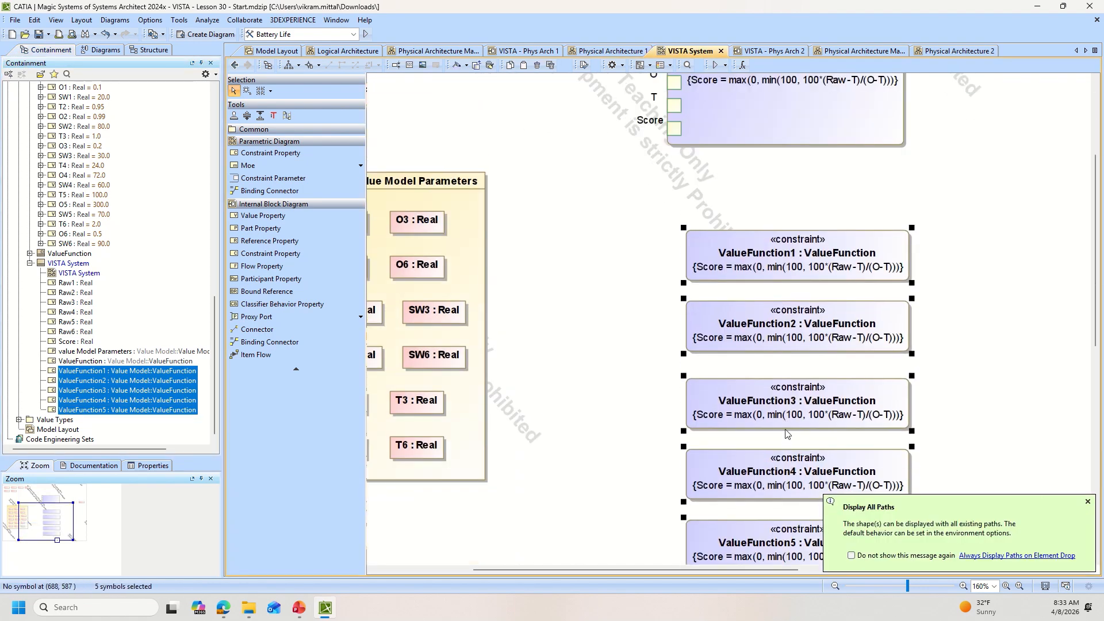
{"action": "right_click", "coordinate": [752, 240]}
{"action": "mouse_move", "coordinate": [817, 315]}
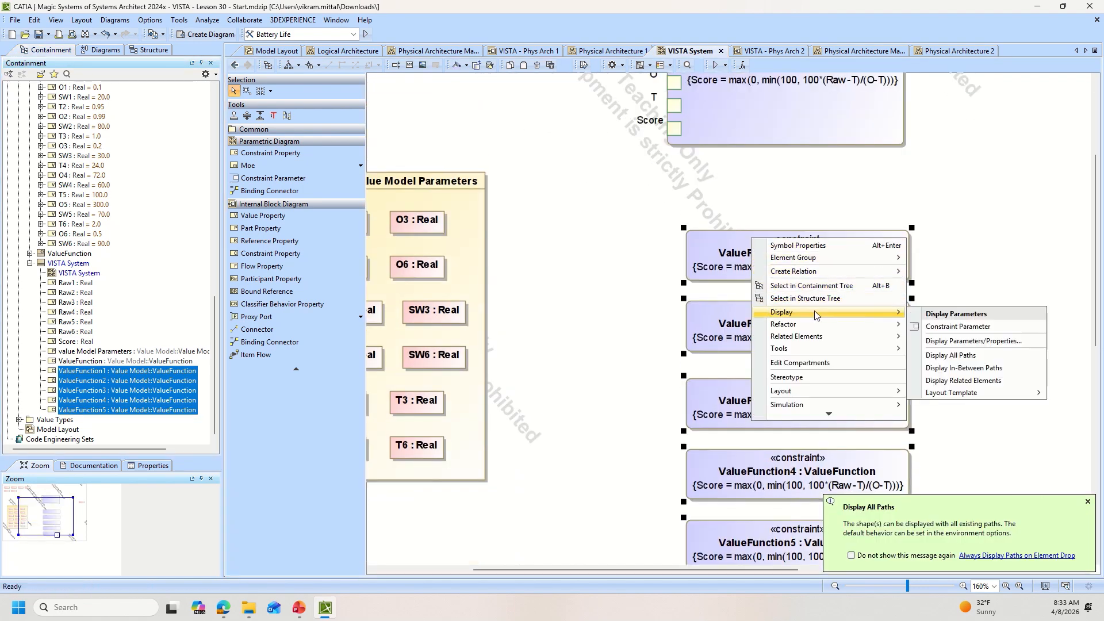
{"action": "left_click", "coordinate": [930, 315]}
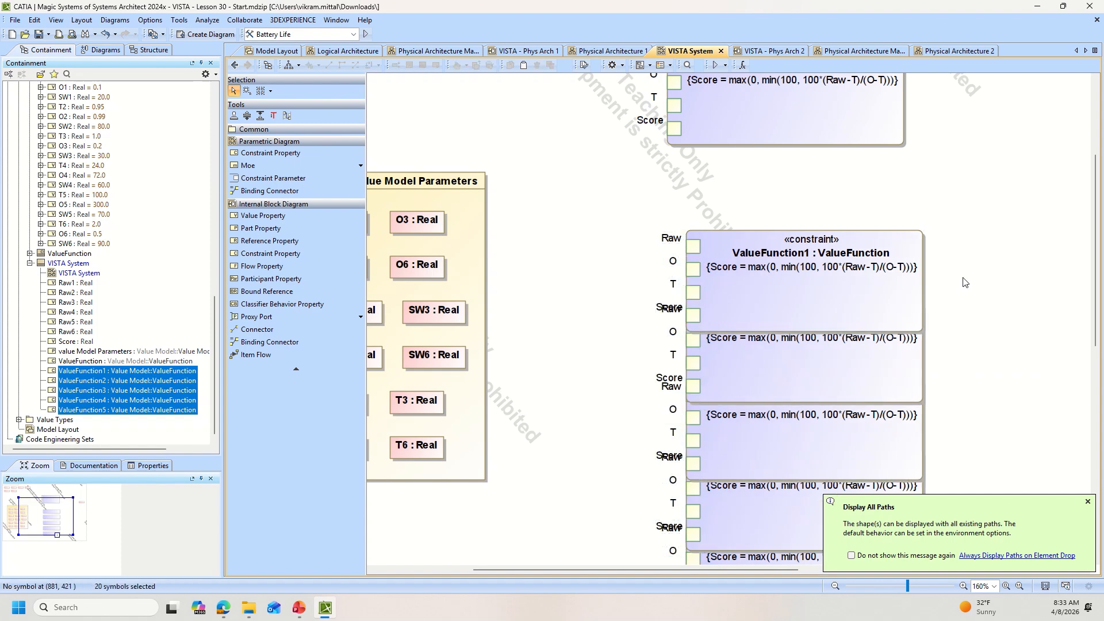
- Spread the overlapping ValueFunction constraint properties into a vertical column and shift the column up toward the diagram frame's upper edge
{"action": "left_click_drag", "start_coordinate": [781, 249], "coordinate": [754, 181]}
{"action": "left_click_drag", "start_coordinate": [757, 335], "coordinate": [750, 309]}
{"action": "scroll", "coordinate": [760, 369], "scroll_direction": "down", "scroll_amount": 2, "text": "ctrl"}
{"action": "left_click_drag", "start_coordinate": [760, 406], "coordinate": [758, 415]}
{"action": "left_click_drag", "start_coordinate": [755, 488], "coordinate": [748, 532]}
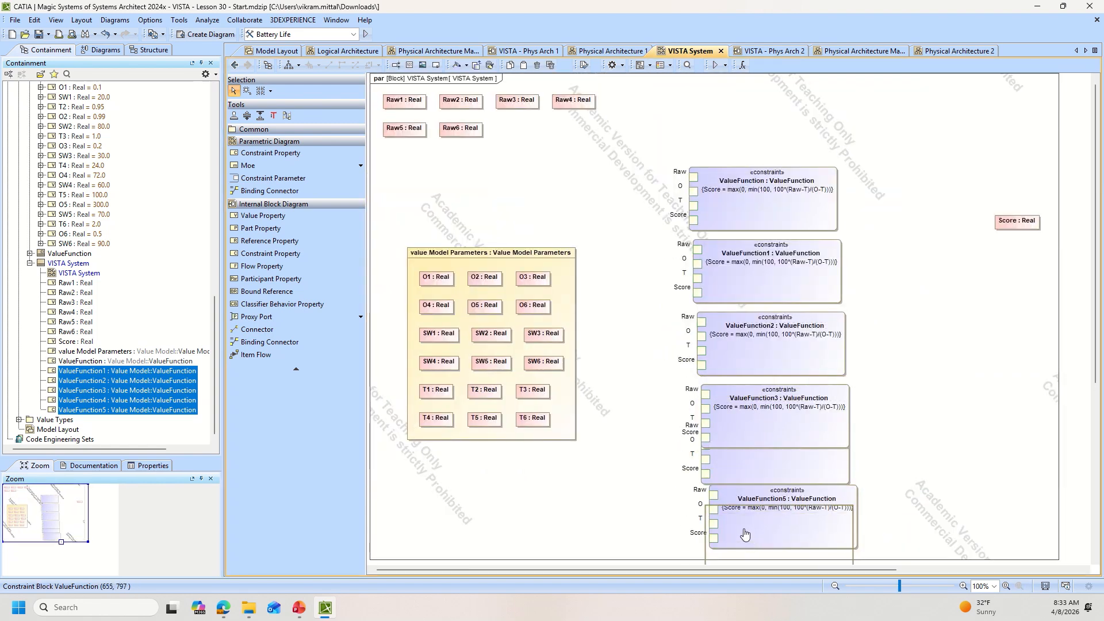
{"action": "left_click_drag", "start_coordinate": [650, 133], "coordinate": [830, 441]}
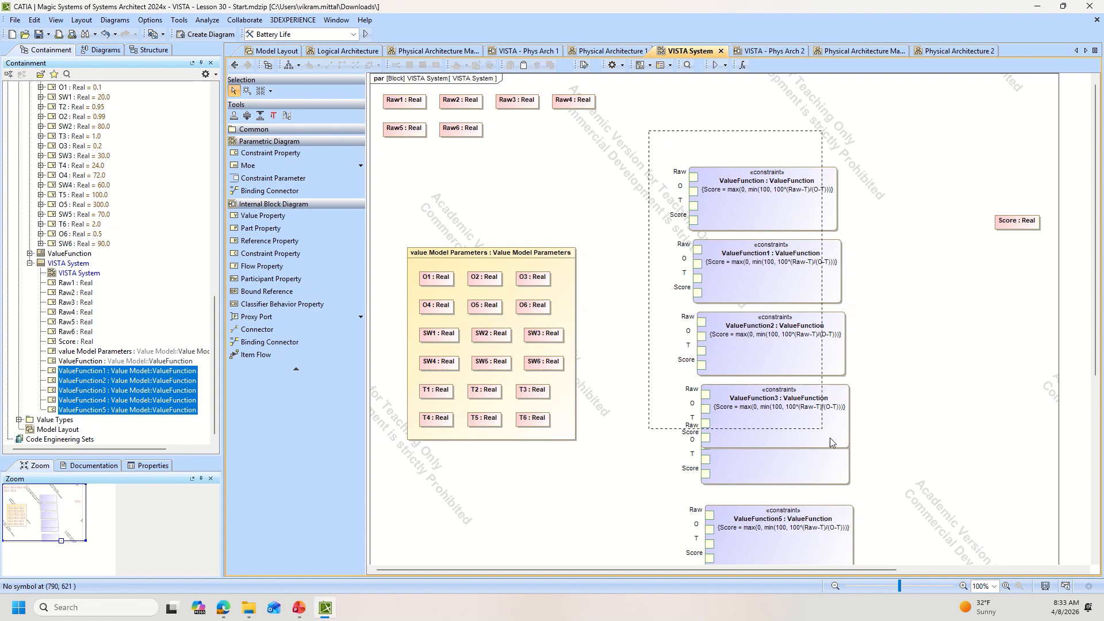
{"action": "left_click_drag", "start_coordinate": [916, 546], "coordinate": [916, 546]}
{"action": "left_click_drag", "start_coordinate": [783, 259], "coordinate": [776, 184]}
{"action": "left_click", "coordinate": [913, 299]}
- Rename the original ValueFunction constraint property as ValueFunction6
{"action": "left_click", "coordinate": [770, 109]}
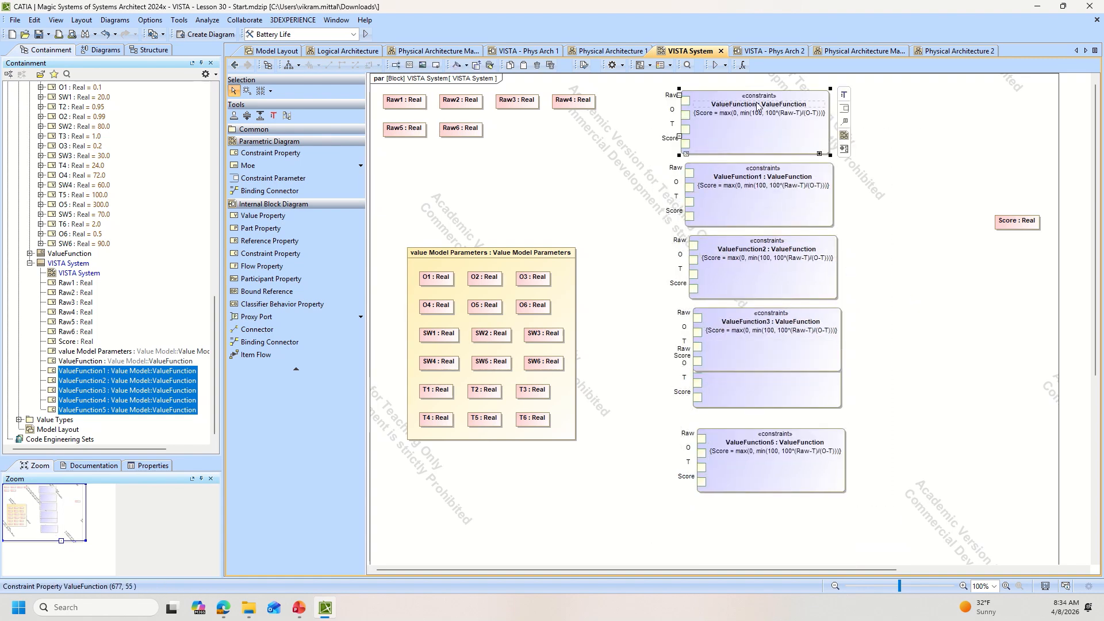
{"action": "left_click", "coordinate": [755, 105]}
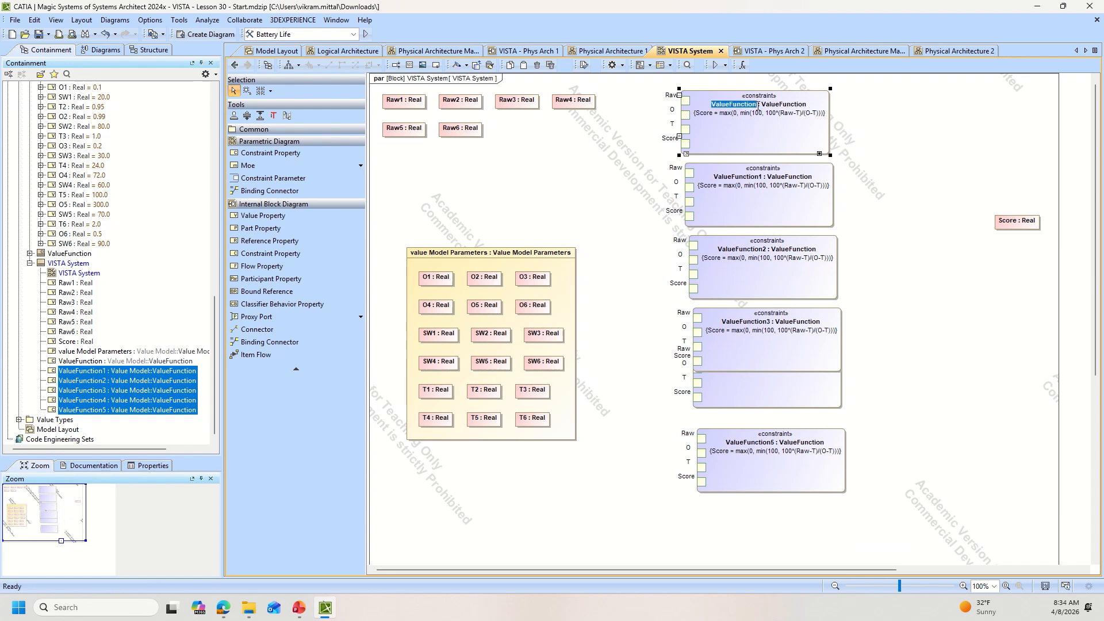
{"action": "key", "text": "End"}
{"action": "type", "text": "6"}
{"action": "left_click", "coordinate": [901, 271]}
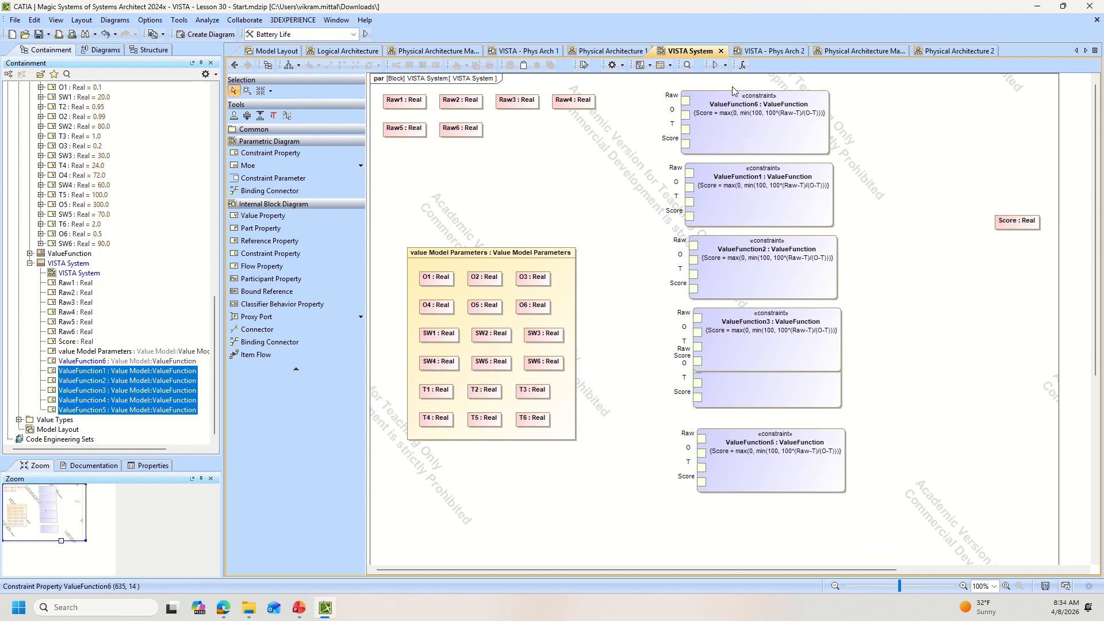
- Move ValueFunction6 below ValueFunction5 and arrange the six constraint properties in an evenly spaced column in numerical order
{"action": "left_click_drag", "start_coordinate": [734, 91], "coordinate": [756, 507]}
{"action": "left_click_drag", "start_coordinate": [732, 184], "coordinate": [727, 109]}
{"action": "left_click_drag", "start_coordinate": [735, 237], "coordinate": [732, 172]}
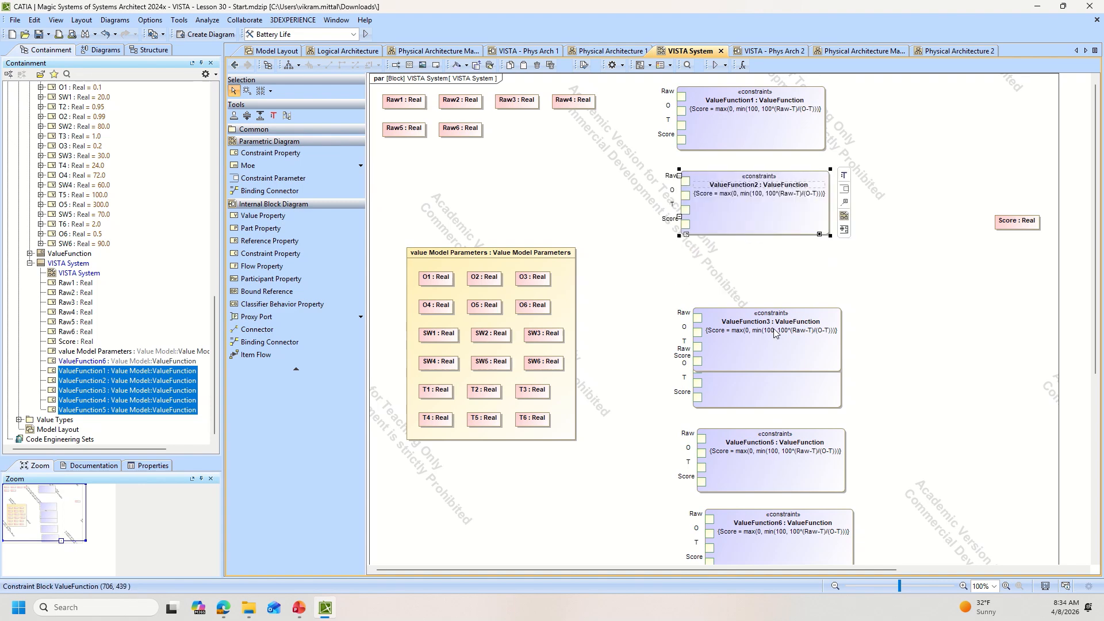
{"action": "left_click_drag", "start_coordinate": [774, 333], "coordinate": [766, 289]}
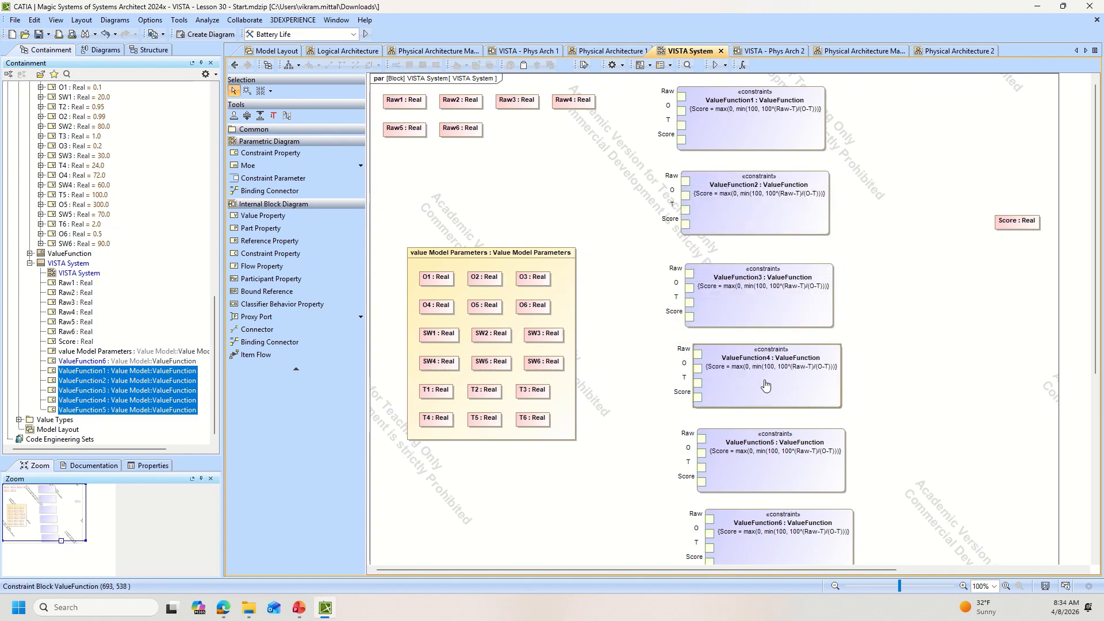
{"action": "left_click_drag", "start_coordinate": [765, 385], "coordinate": [760, 380]}
{"action": "left_click_drag", "start_coordinate": [789, 482], "coordinate": [782, 480]}
{"action": "left_click_drag", "start_coordinate": [786, 527], "coordinate": [772, 526]}
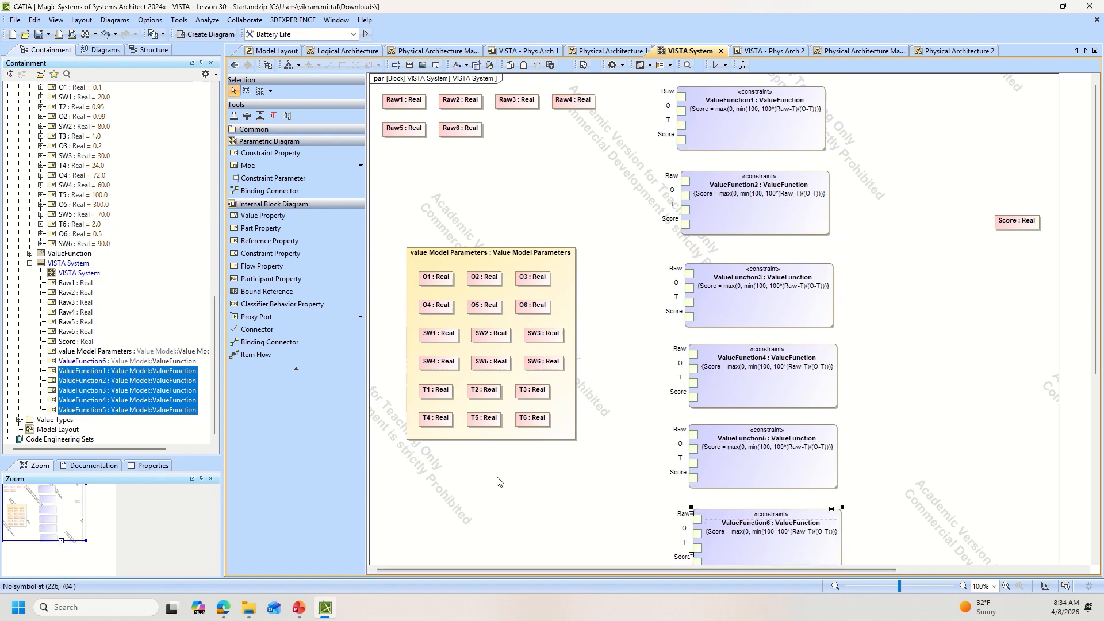
{"action": "left_click", "coordinate": [512, 478]}
- Bind Raw1 through Raw6 to the Raw parameters of ValueFunction1 through ValueFunction6, matching each value to the constraint with the same number
{"action": "left_click", "coordinate": [420, 104]}
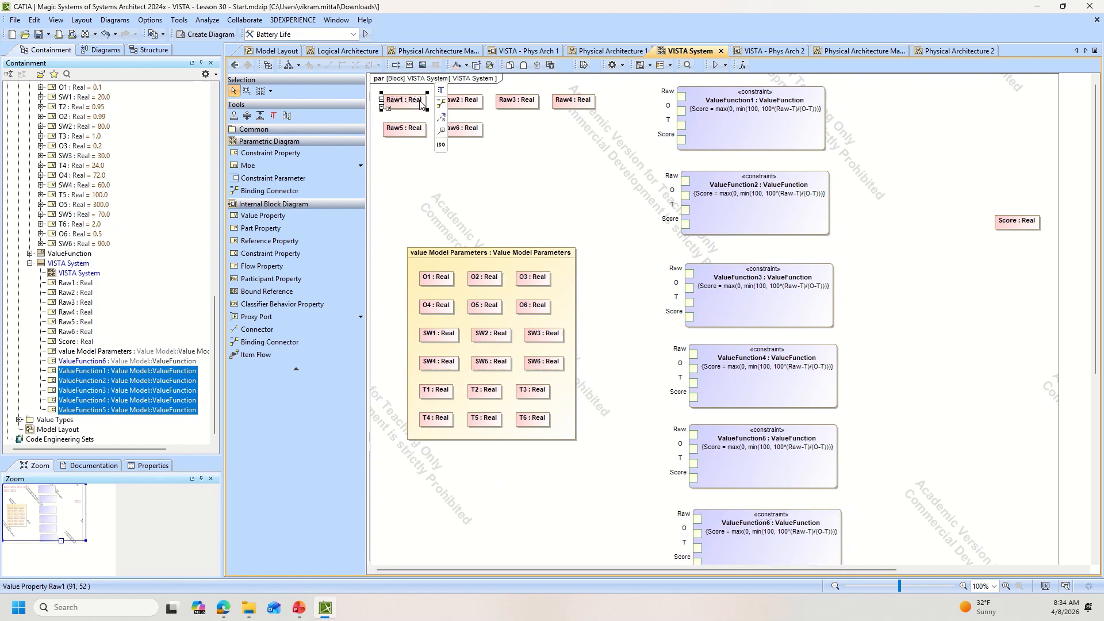
{"action": "left_click_drag", "start_coordinate": [438, 107], "coordinate": [680, 98]}
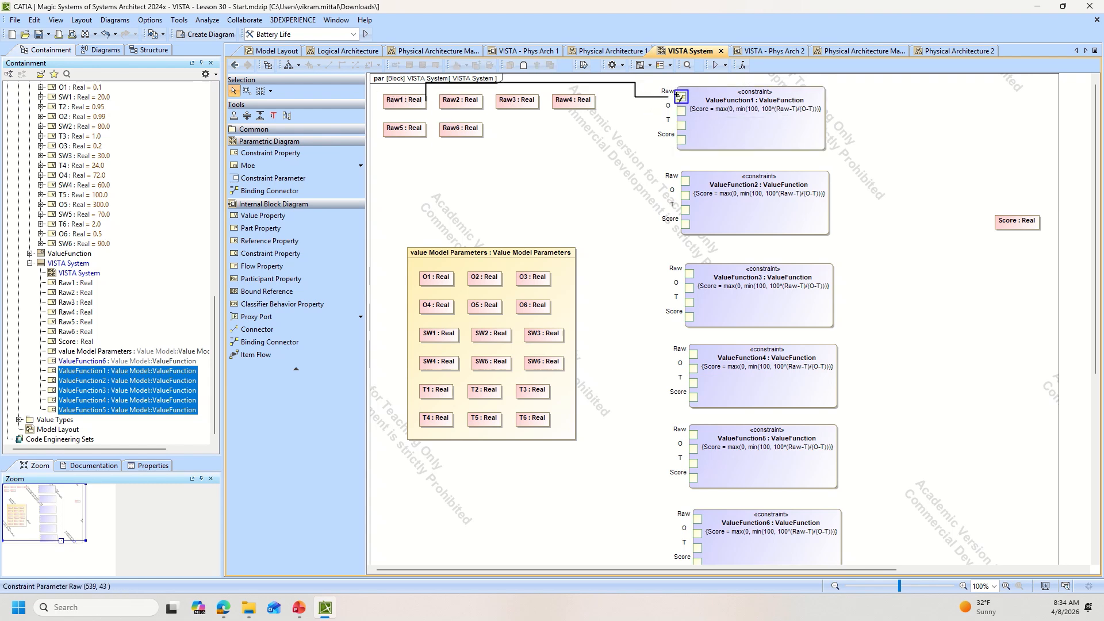
{"action": "left_click", "coordinate": [463, 102]}
{"action": "left_click_drag", "start_coordinate": [497, 107], "coordinate": [681, 180]}
{"action": "left_click", "coordinate": [516, 102]}
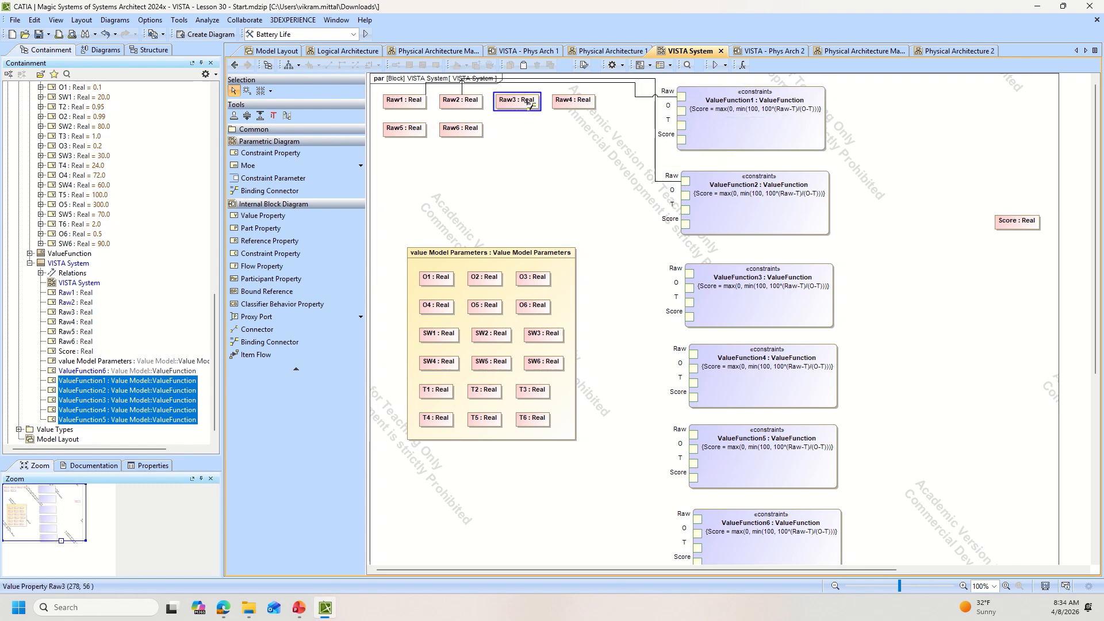
{"action": "mouse_move", "coordinate": [549, 106]}
{"action": "left_mouse_down"}
{"action": "mouse_move", "coordinate": [706, 215]}
{"action": "mouse_move", "coordinate": [687, 273]}
{"action": "left_mouse_up"}
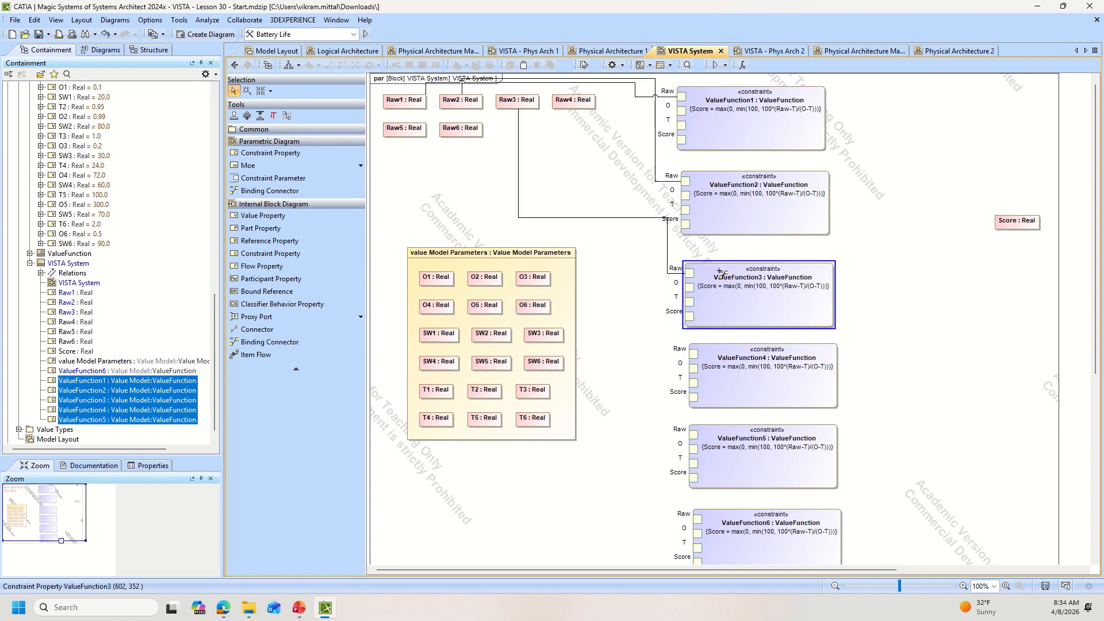
{"action": "left_click", "coordinate": [572, 100]}
{"action": "left_click_drag", "start_coordinate": [605, 106], "coordinate": [693, 353]}
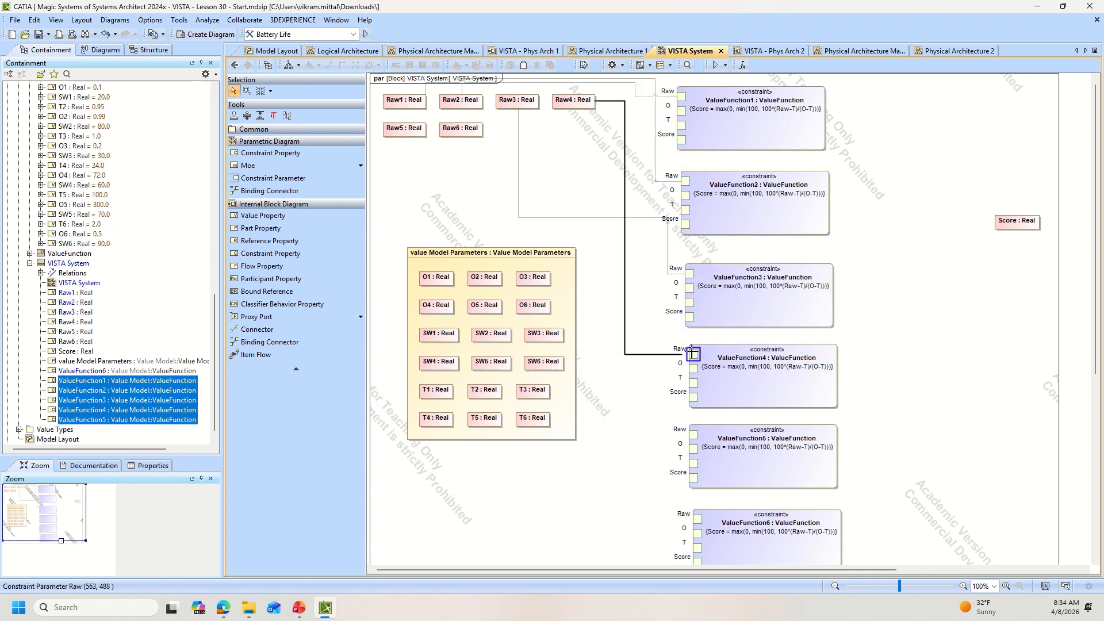
{"action": "left_click", "coordinate": [403, 127]}
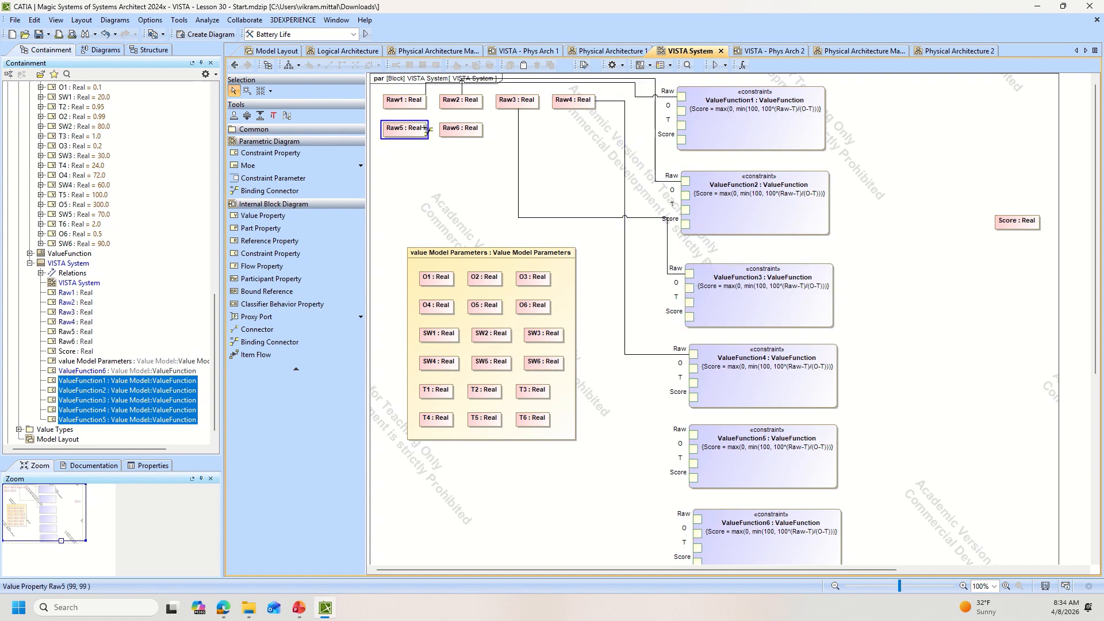
{"action": "left_click_drag", "start_coordinate": [435, 134], "coordinate": [685, 435]}
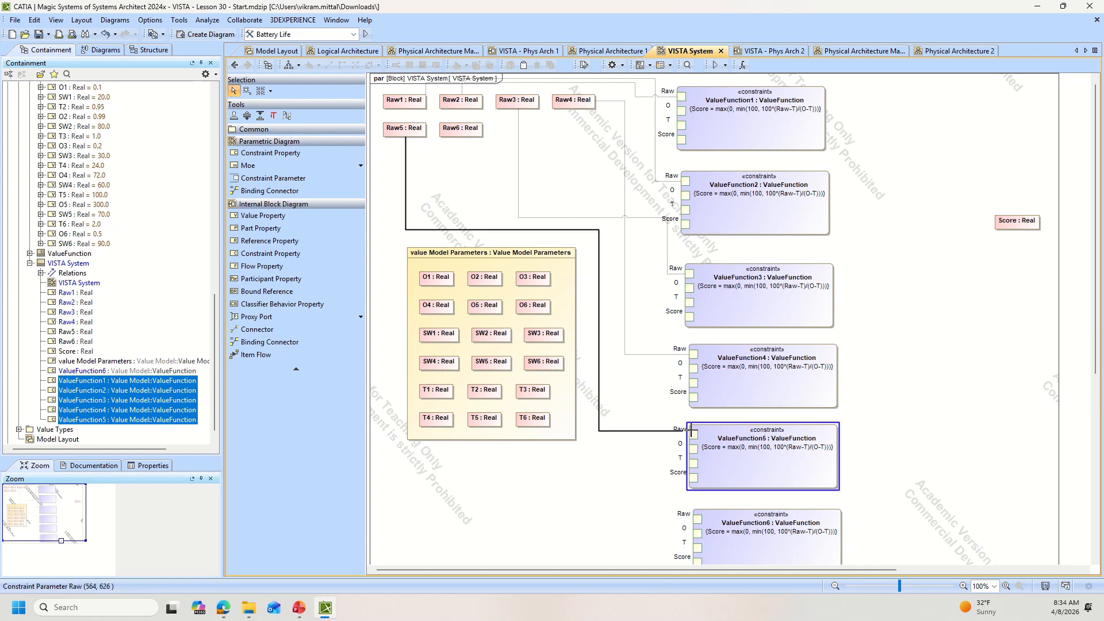
{"action": "left_click", "coordinate": [470, 130]}
{"action": "left_click_drag", "start_coordinate": [470, 133], "coordinate": [696, 520]}
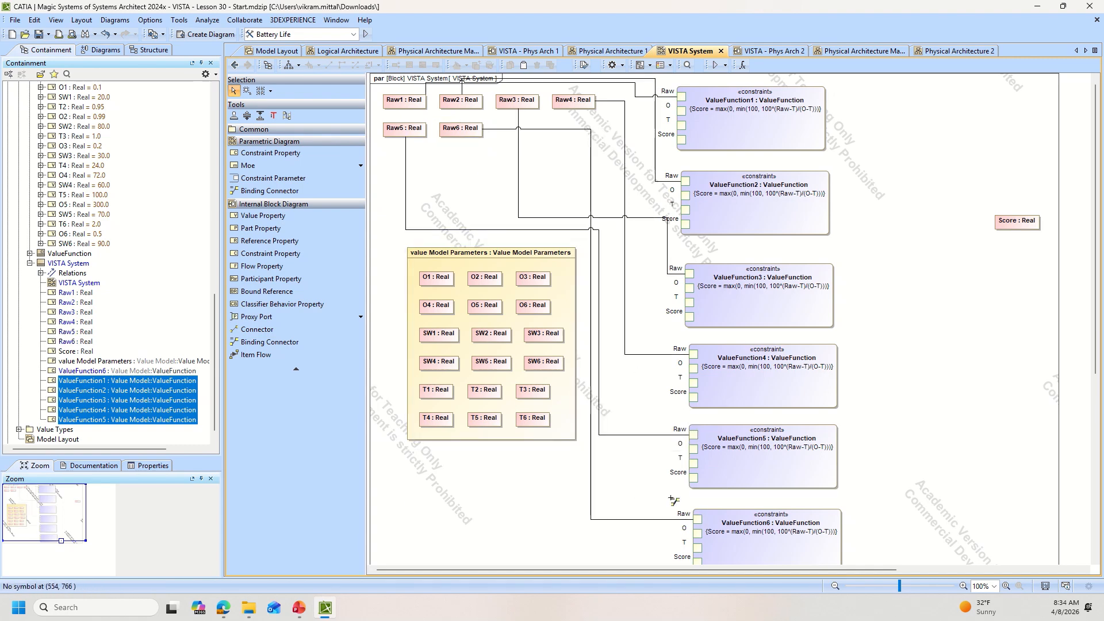
- Bind O1 through O6 in the value Model Parameters part to the O parameters of ValueFunction1 through ValueFunction6, matching numbers
{"action": "left_click", "coordinate": [438, 312]}
{"action": "left_click", "coordinate": [437, 277]}
{"action": "left_click_drag", "start_coordinate": [437, 277], "coordinate": [682, 111]}
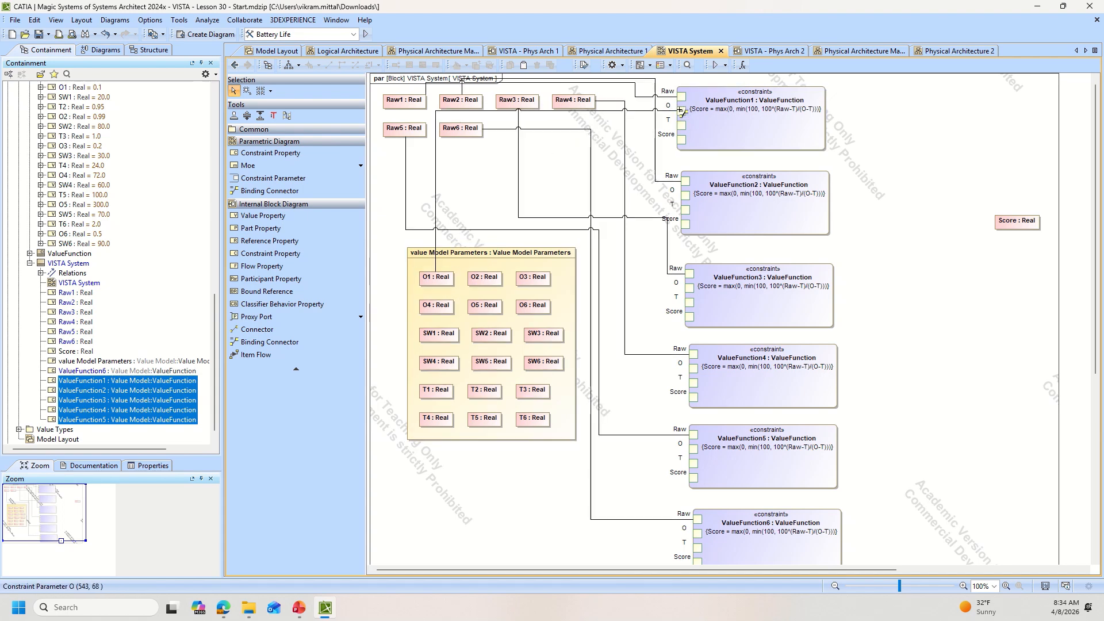
{"action": "left_click", "coordinate": [484, 277]}
{"action": "left_click_drag", "start_coordinate": [484, 276], "coordinate": [686, 195]}
{"action": "left_click", "coordinate": [533, 276]}
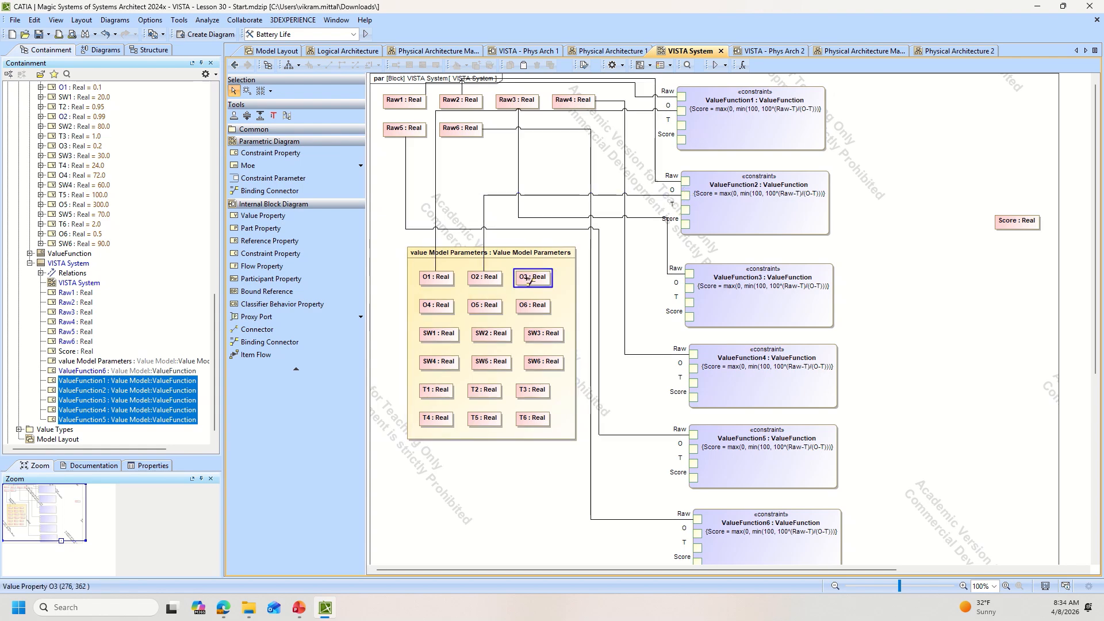
{"action": "left_click_drag", "start_coordinate": [532, 276], "coordinate": [688, 282]}
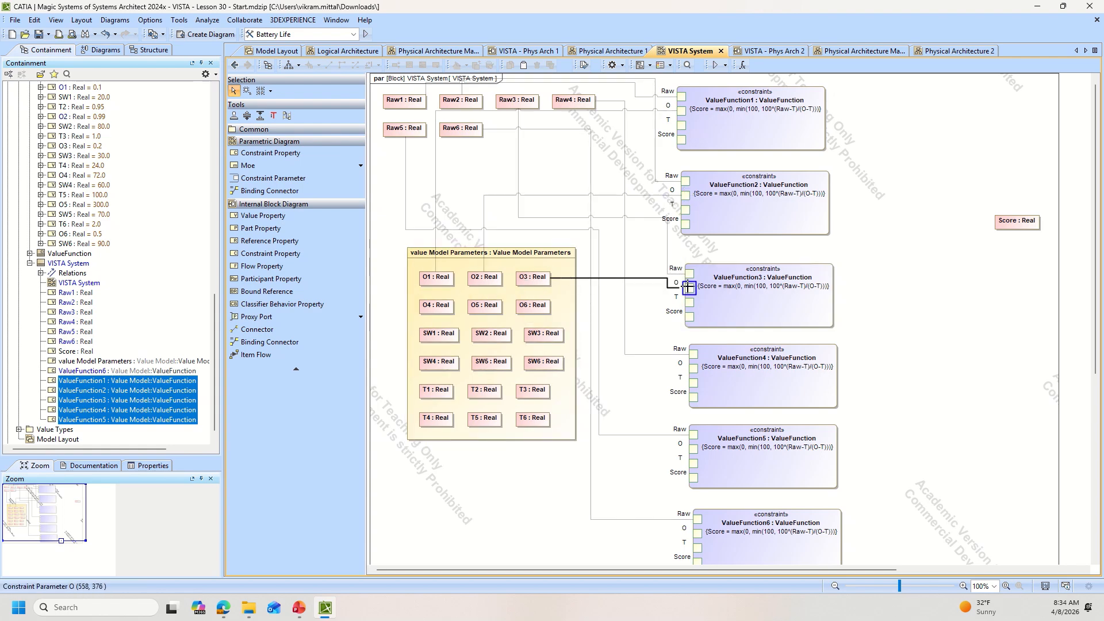
{"action": "left_click", "coordinate": [435, 305]}
{"action": "left_click_drag", "start_coordinate": [435, 305], "coordinate": [693, 367]}
{"action": "left_click", "coordinate": [484, 305]}
{"action": "left_click_drag", "start_coordinate": [483, 304], "coordinate": [683, 454]}
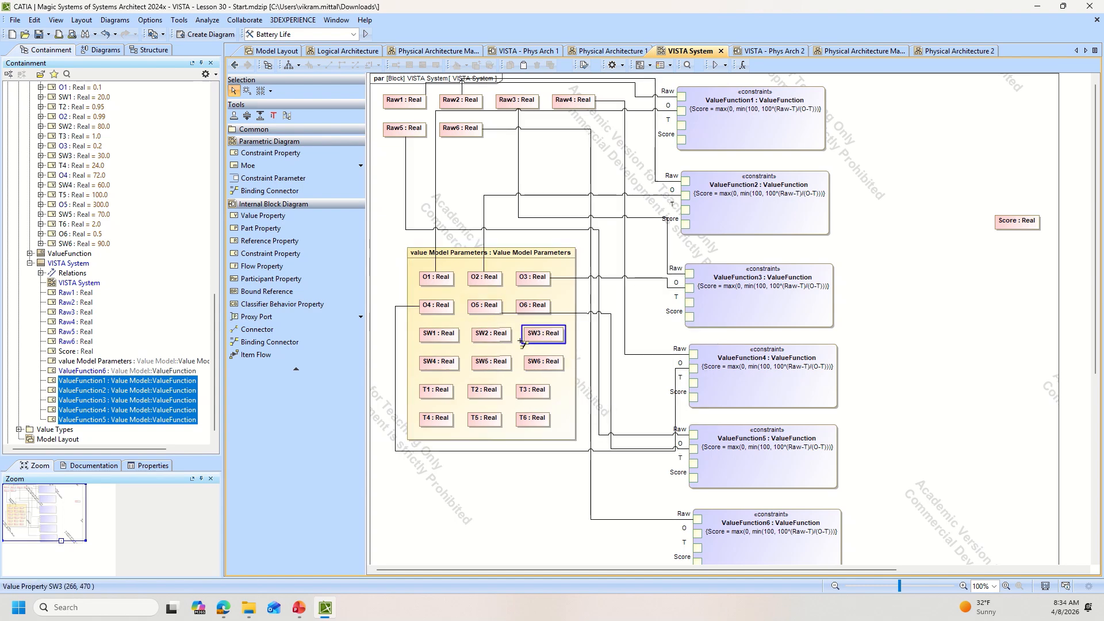
{"action": "left_click", "coordinate": [536, 309]}
{"action": "left_click_drag", "start_coordinate": [536, 309], "coordinate": [696, 527]}
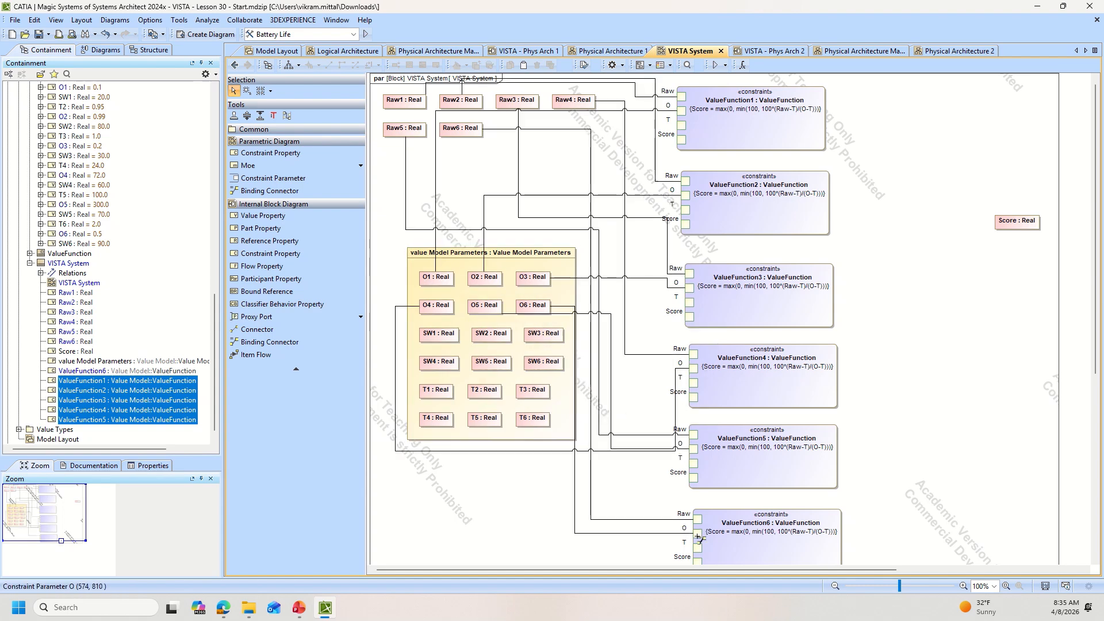
- Bind T1 through T6 in the value Model Parameters part to the T parameters of ValueFunction1 through ValueFunction6, matching numbers
{"action": "left_click", "coordinate": [435, 389]}
{"action": "left_click_drag", "start_coordinate": [435, 389], "coordinate": [682, 128]}
{"action": "left_click", "coordinate": [485, 391]}
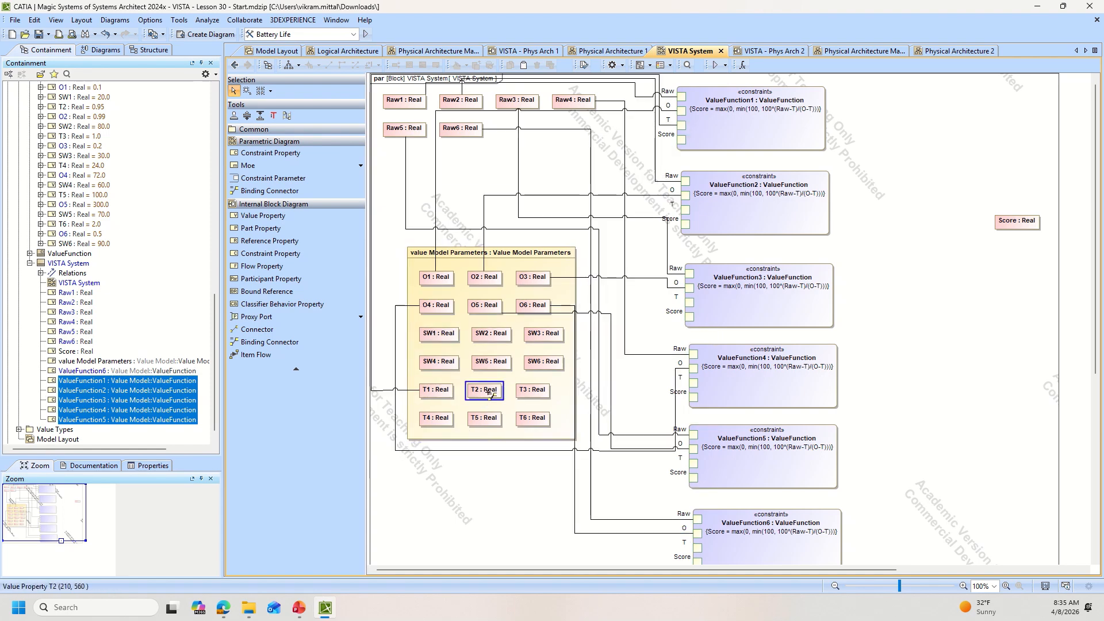
{"action": "left_click_drag", "start_coordinate": [485, 391], "coordinate": [685, 210]}
{"action": "left_click", "coordinate": [532, 390]}
{"action": "left_click_drag", "start_coordinate": [532, 390], "coordinate": [689, 302]}
{"action": "left_click", "coordinate": [435, 418]}
{"action": "left_click_drag", "start_coordinate": [435, 417], "coordinate": [695, 380]}
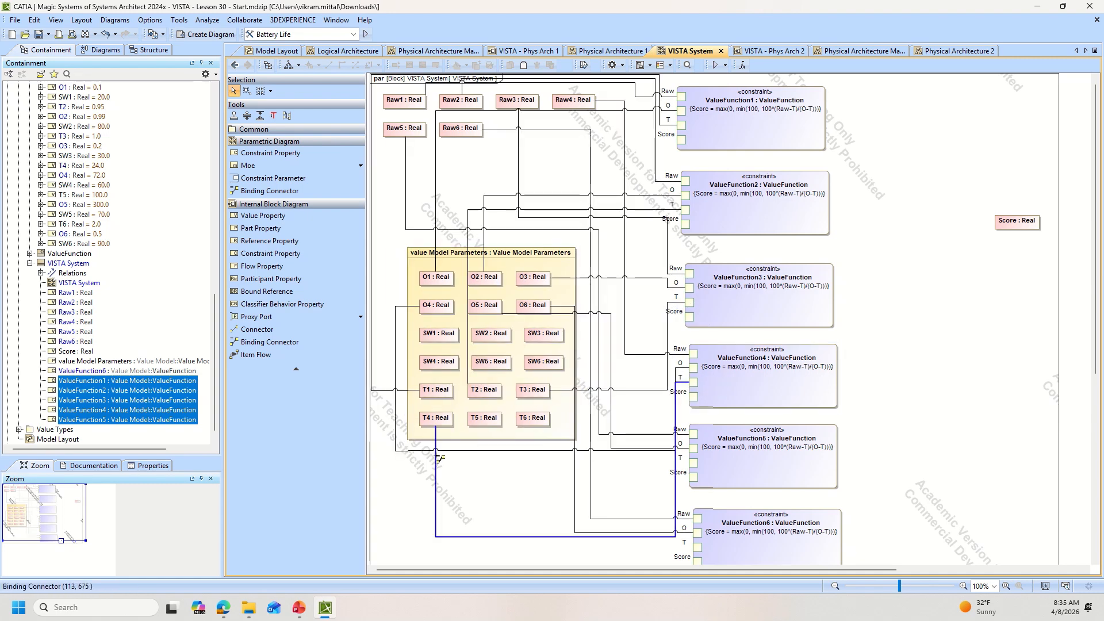
{"action": "left_click", "coordinate": [494, 420]}
{"action": "left_click_drag", "start_coordinate": [494, 421], "coordinate": [681, 458]}
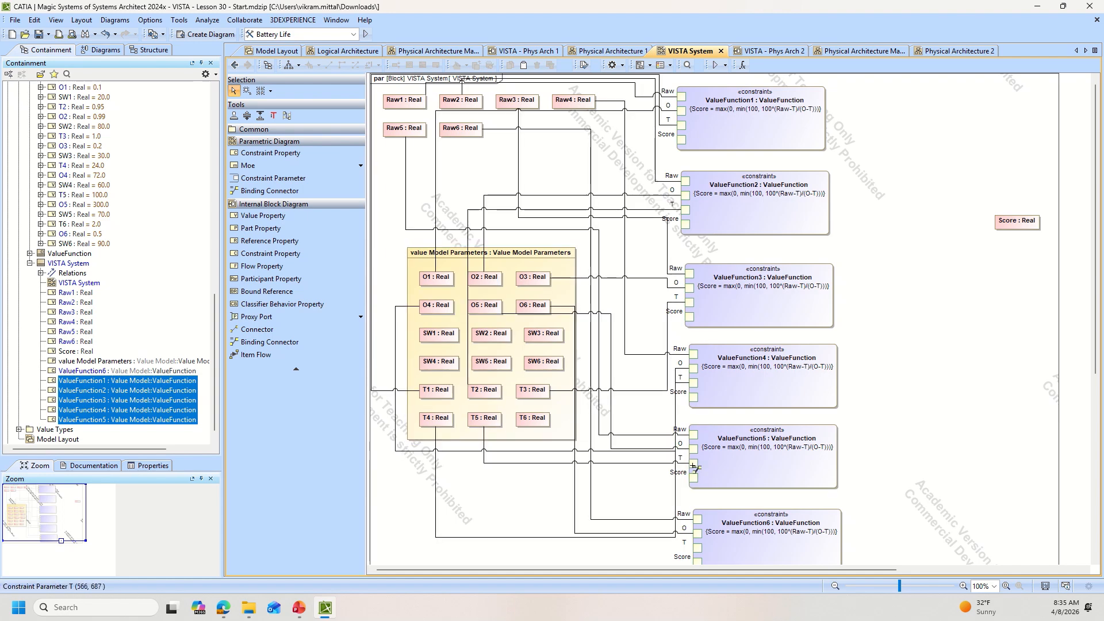
{"action": "left_click", "coordinate": [532, 418]}
{"action": "left_click_drag", "start_coordinate": [532, 418], "coordinate": [698, 549]}
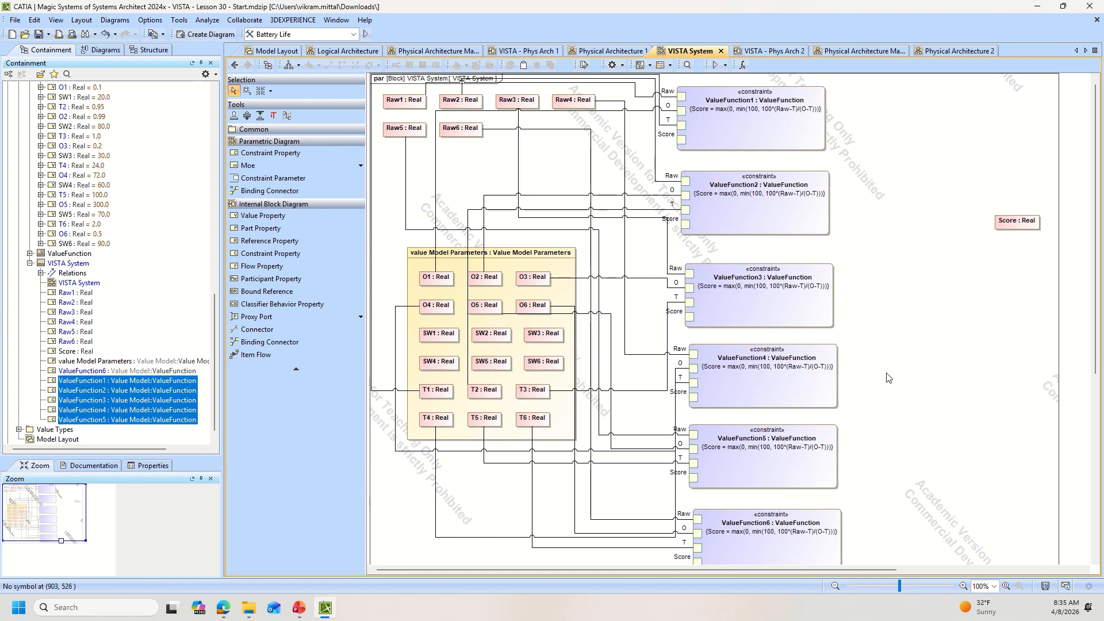
- Apply the Quick Diagram Layout to the parametric diagram and look over the rearranged bindings
{"action": "left_click", "coordinate": [82, 19]}
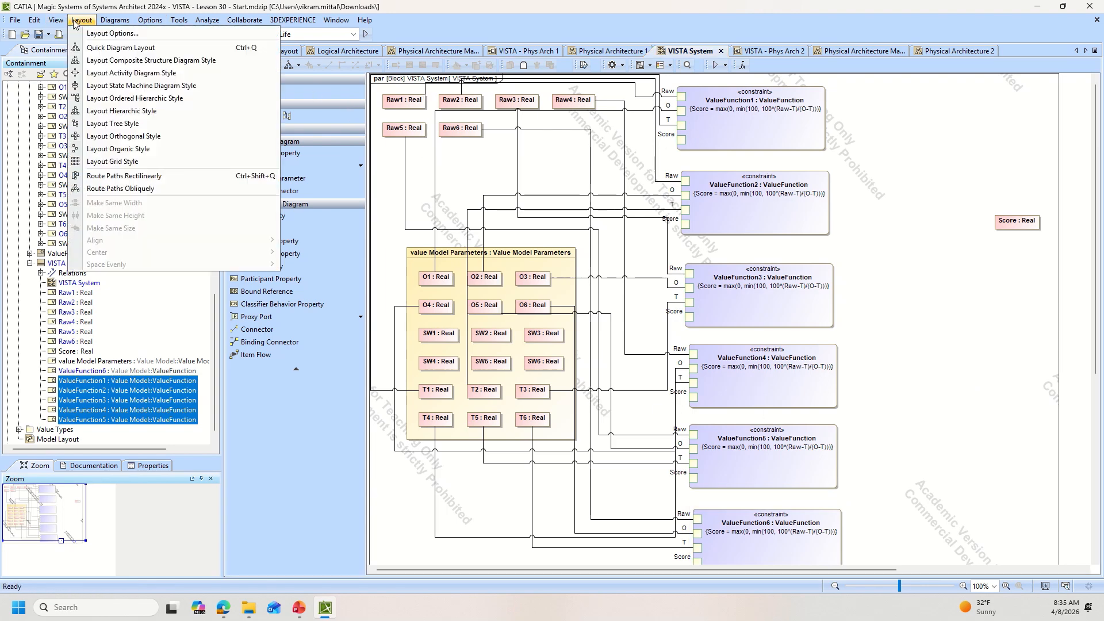
{"action": "left_click", "coordinate": [98, 48]}
{"action": "scroll", "coordinate": [662, 236], "scroll_direction": "down", "scroll_amount": 10}
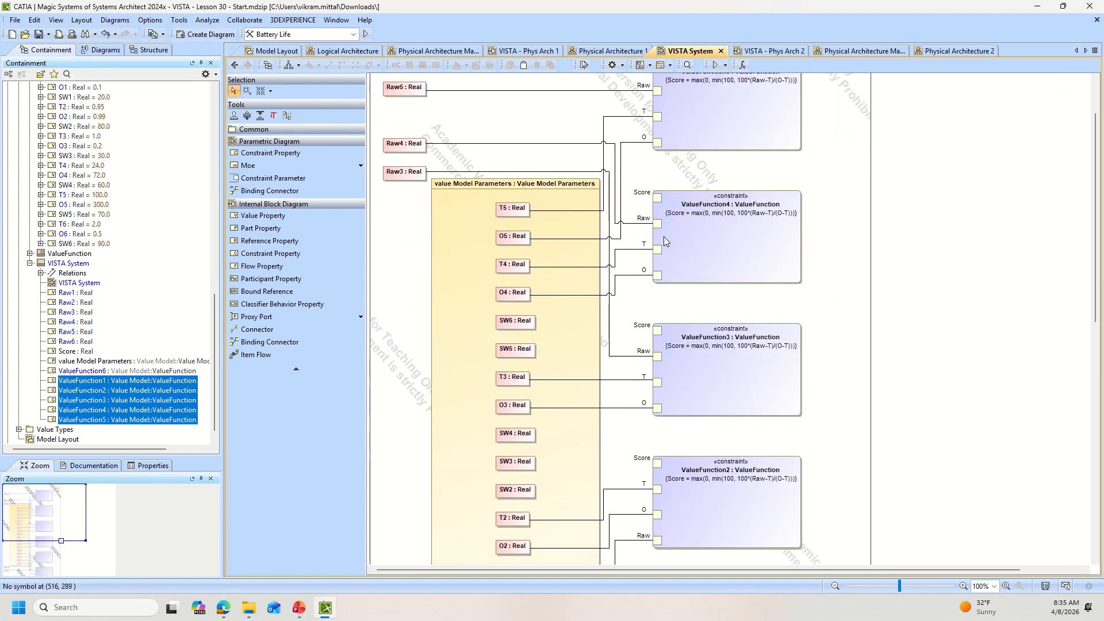
{"action": "scroll", "coordinate": [664, 240], "scroll_direction": "up", "scroll_amount": 1}
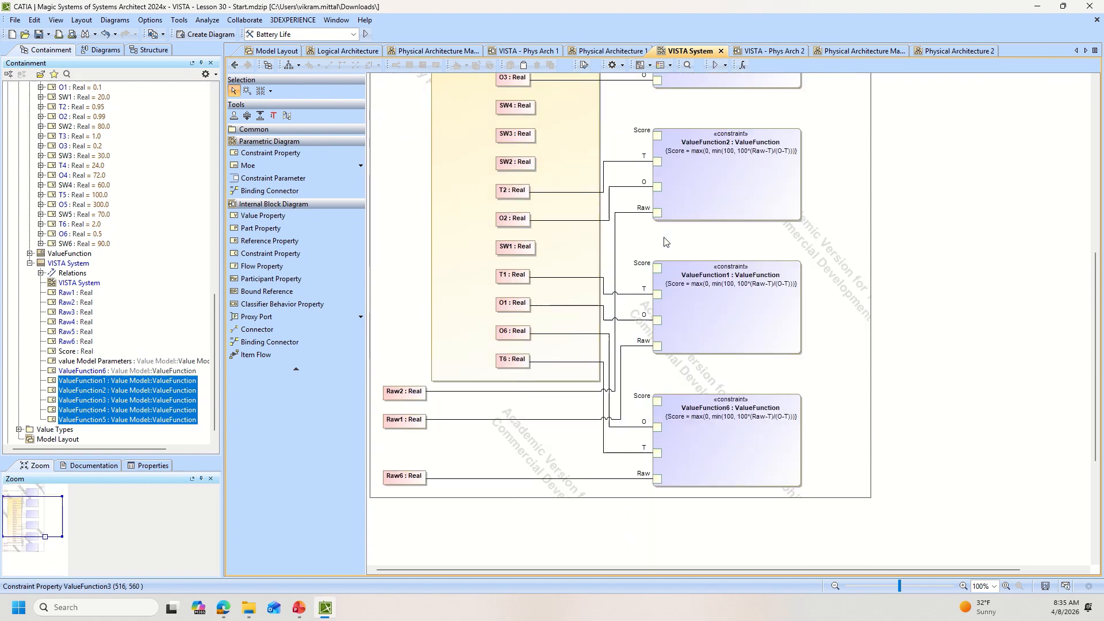
{"action": "scroll", "coordinate": [663, 237], "scroll_direction": "up", "scroll_amount": 5}
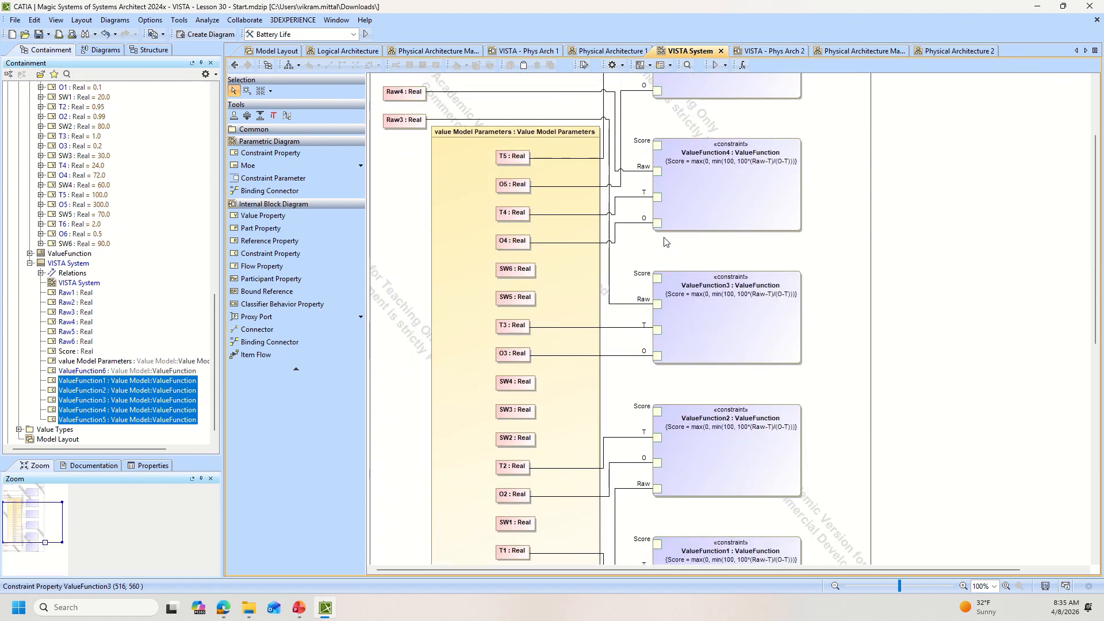
{"action": "scroll", "coordinate": [664, 237], "scroll_direction": "down", "scroll_amount": 7}
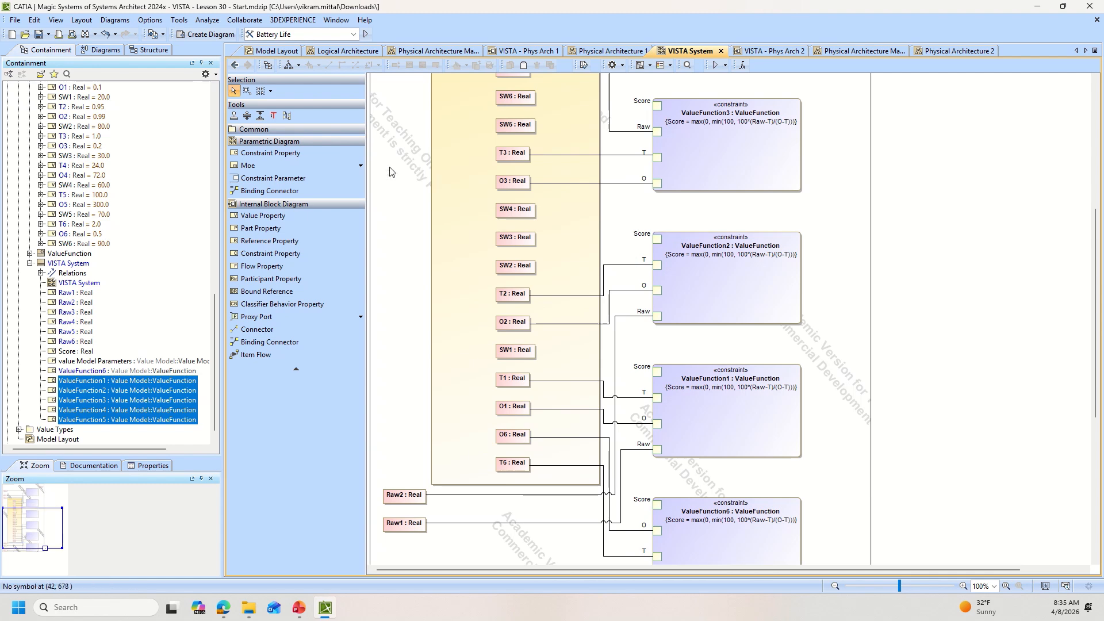
- Add a constraint property named SwingWeight in the empty area beside the ValueFunction column
{"action": "left_click", "coordinate": [284, 154]}
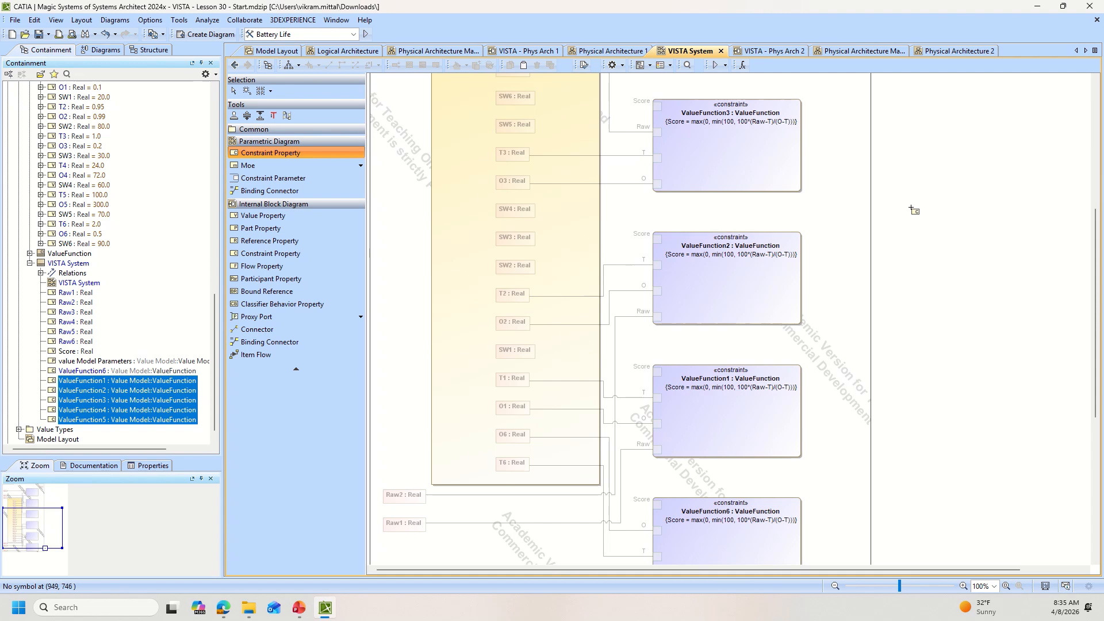
{"action": "left_click", "coordinate": [863, 220]}
{"action": "type", "text": "SwingWeight"}
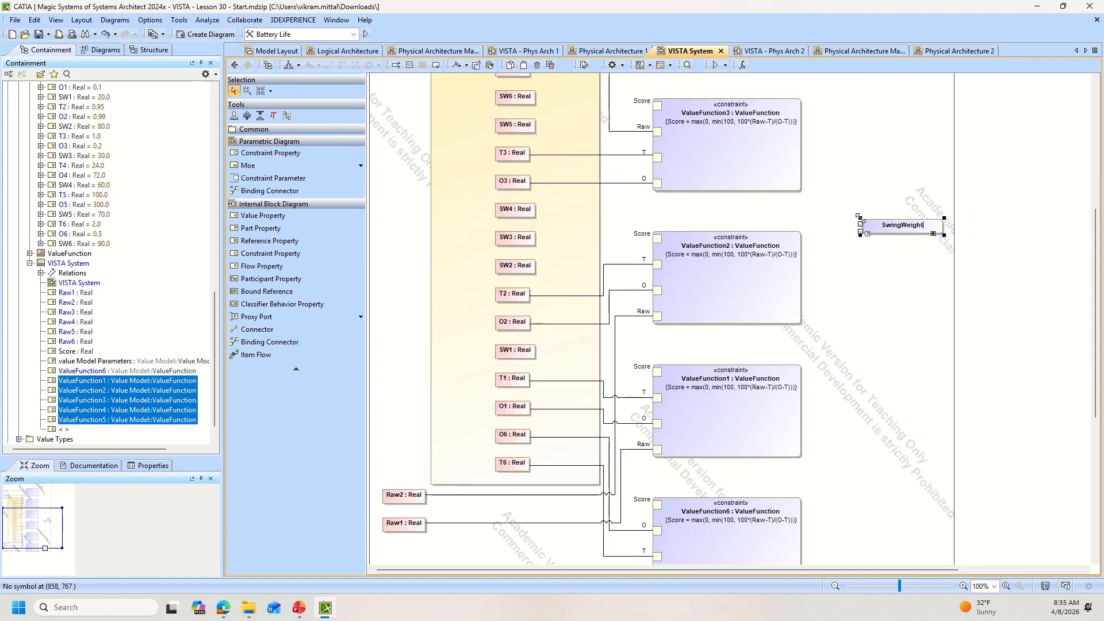
{"action": "key", "text": "Return"}
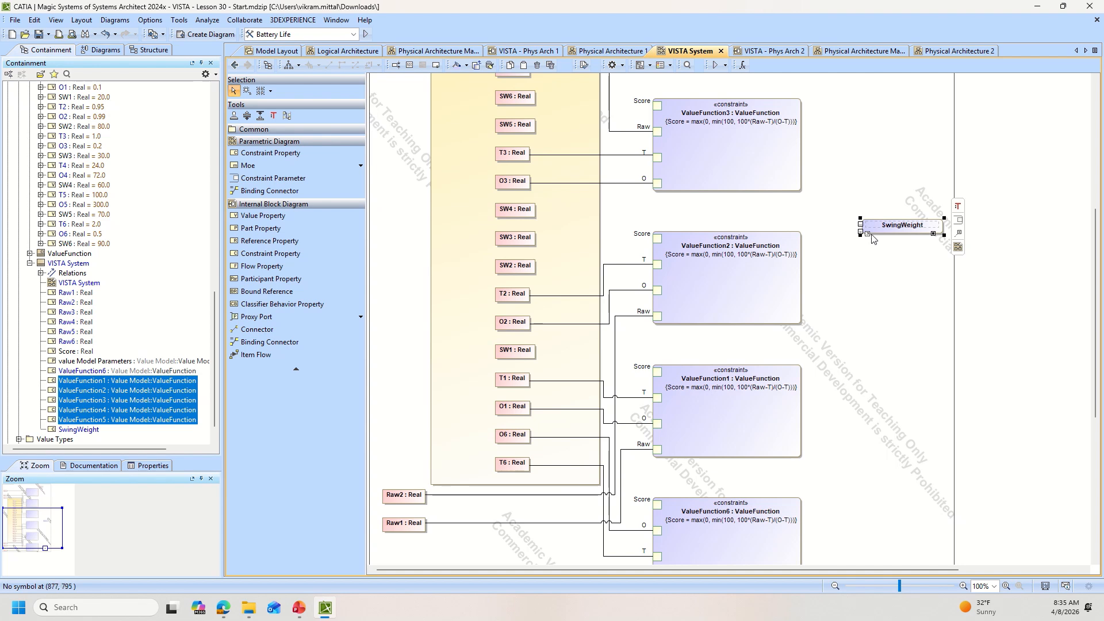
- Add two constraint parameters to the SwingWeight constraint property and name them SW1 and GW1
{"action": "right_click", "coordinate": [877, 230]}
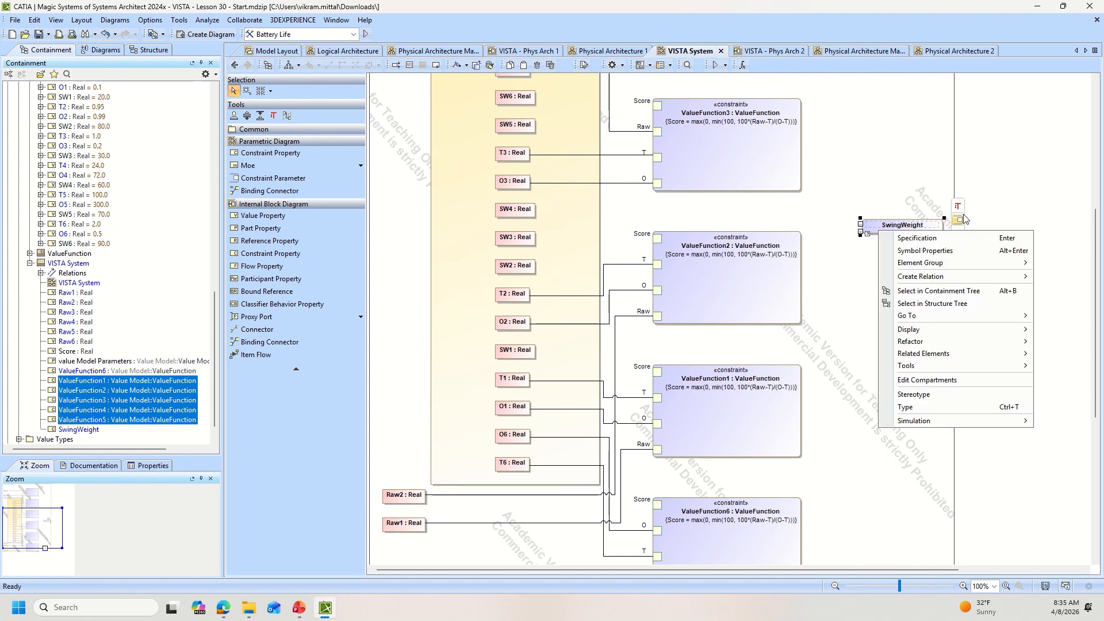
{"action": "left_click", "coordinate": [963, 222]}
{"action": "left_click", "coordinate": [960, 219]}
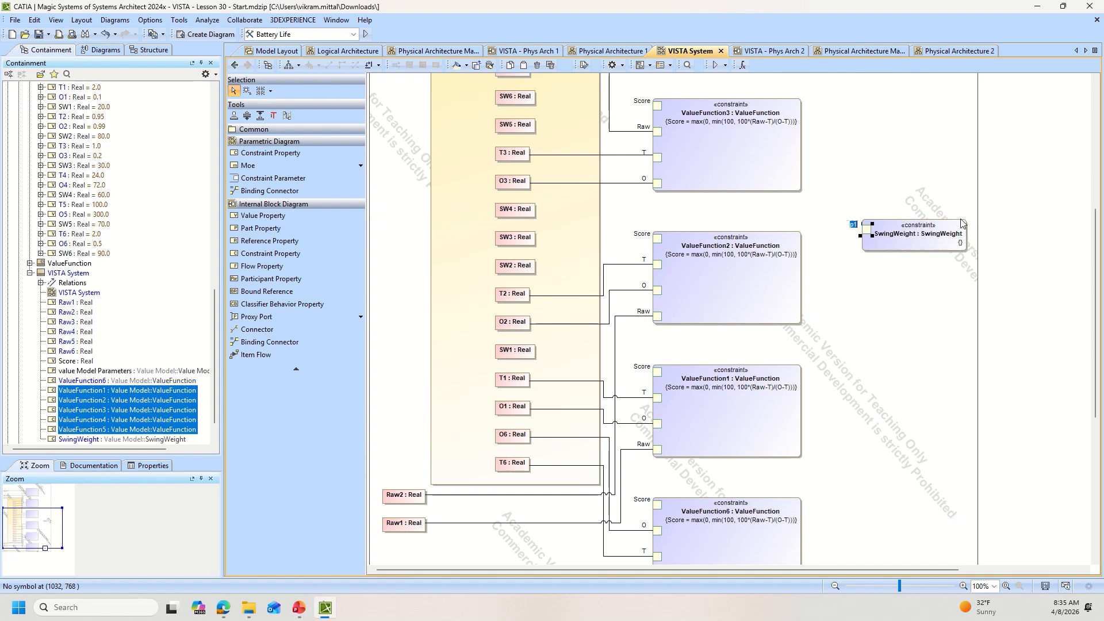
{"action": "type", "text": "SW"}
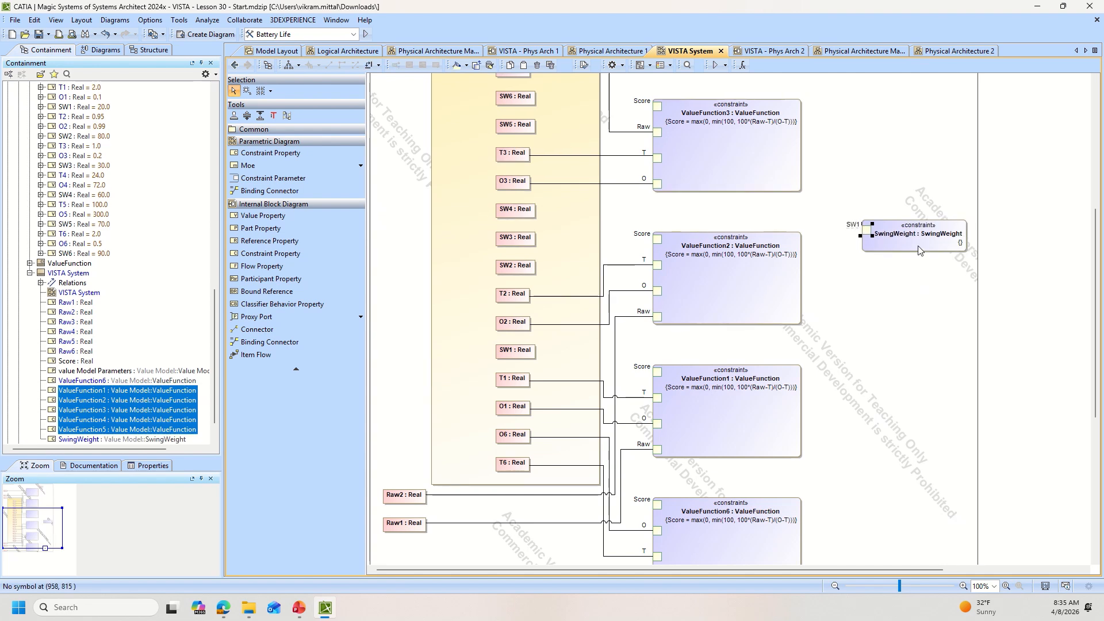
{"action": "left_click", "coordinate": [983, 225]}
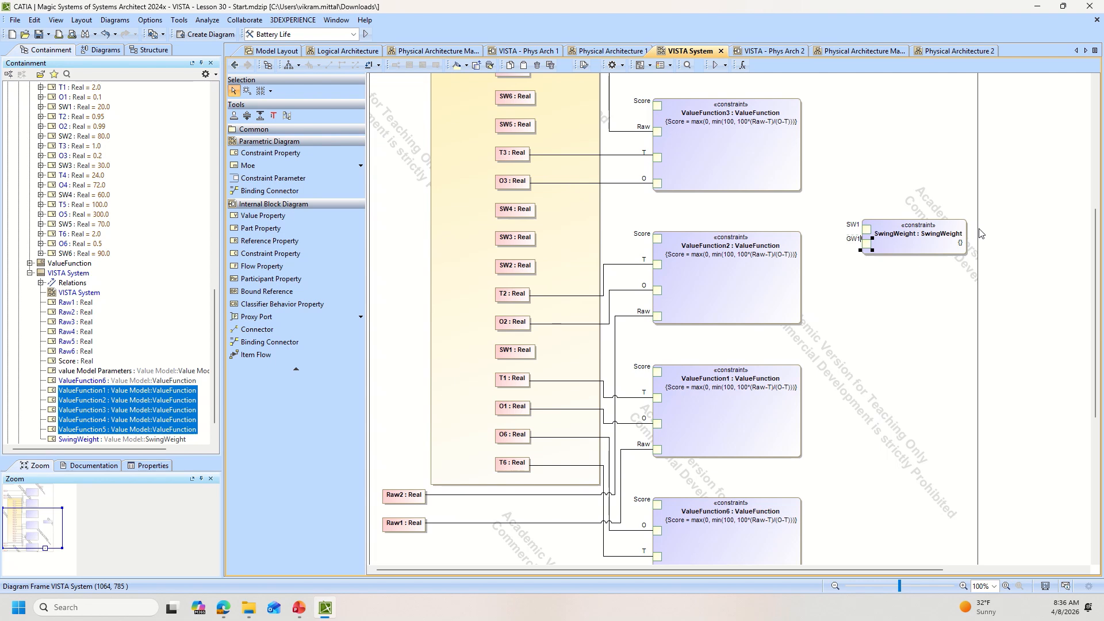
{"action": "key", "text": "Return"}
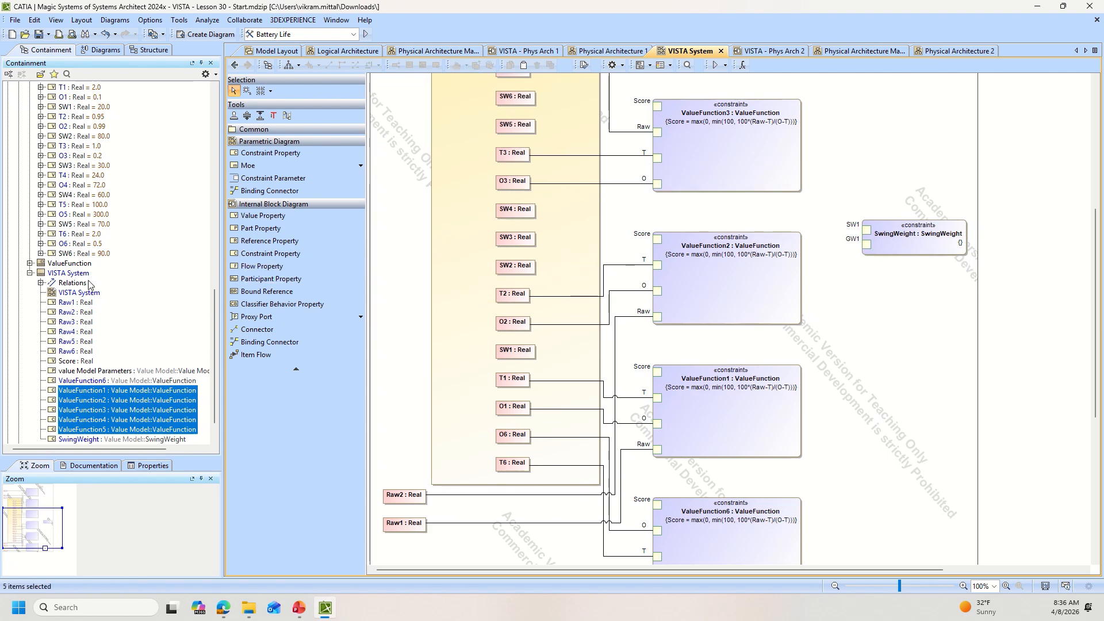
- Duplicate SW1 and GW1 five times within the SwingWeight constraint block in the model tree to produce pairs SW2/GW2 through SW6/GW6
{"action": "scroll", "coordinate": [104, 271], "scroll_direction": "down", "scroll_amount": 1}
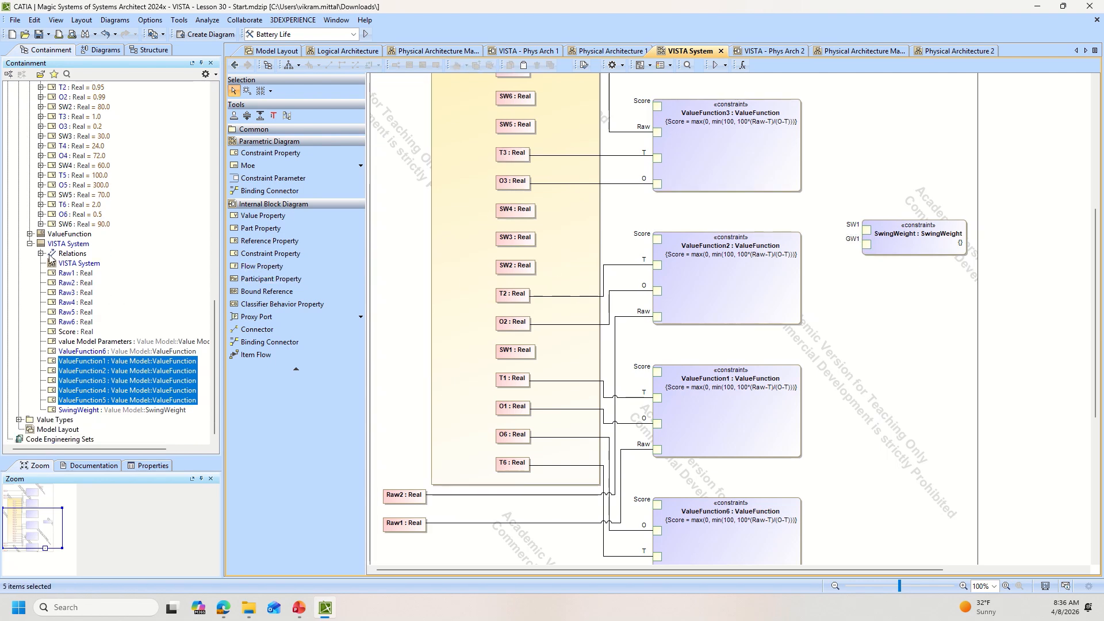
{"action": "scroll", "coordinate": [50, 368], "scroll_direction": "up", "scroll_amount": 4}
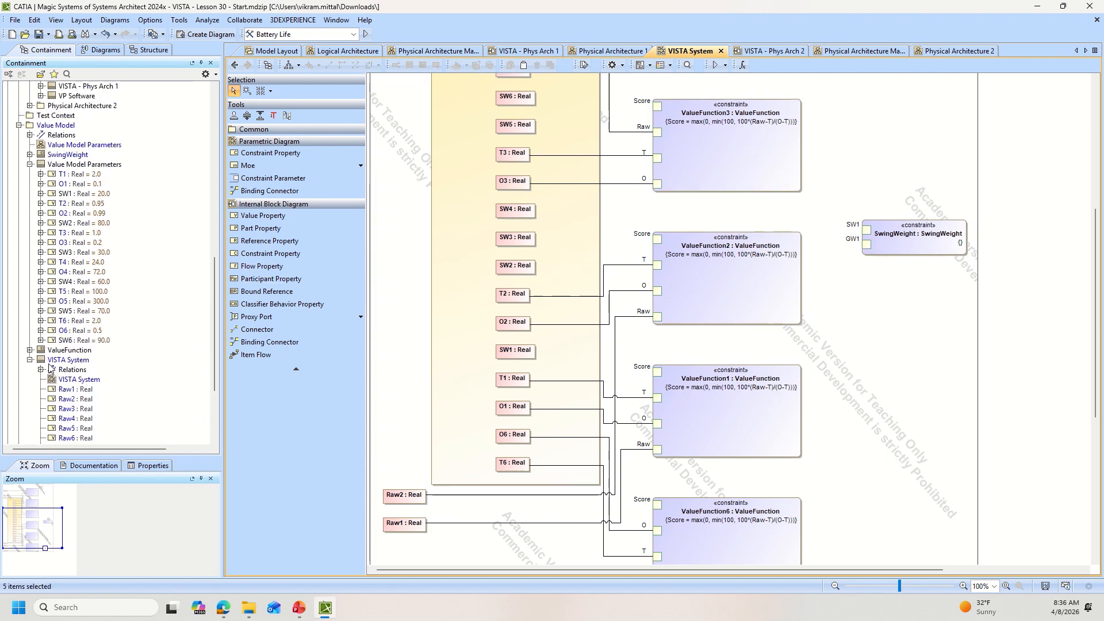
{"action": "left_click", "coordinate": [30, 155]}
{"action": "left_click", "coordinate": [62, 166]}
{"action": "left_click", "coordinate": [65, 176], "text": "shift"}
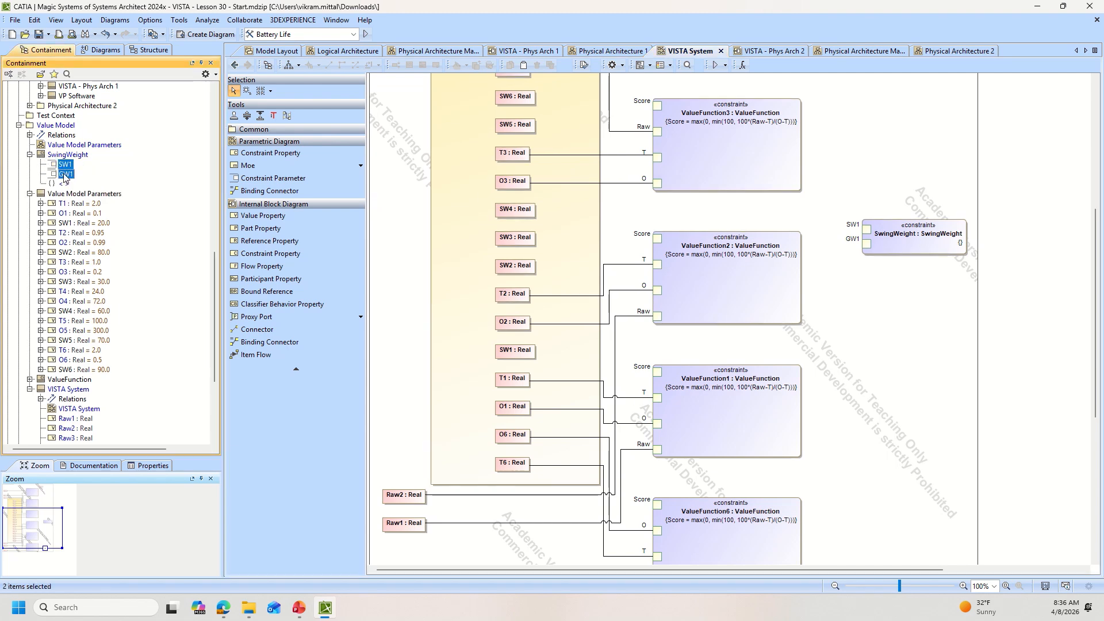
{"action": "left_click", "coordinate": [68, 155]}
{"action": "key", "text": "ctrl+v"}
{"action": "key", "text": "ctrl+v"}
{"action": "key", "text": "ctrl+v"}
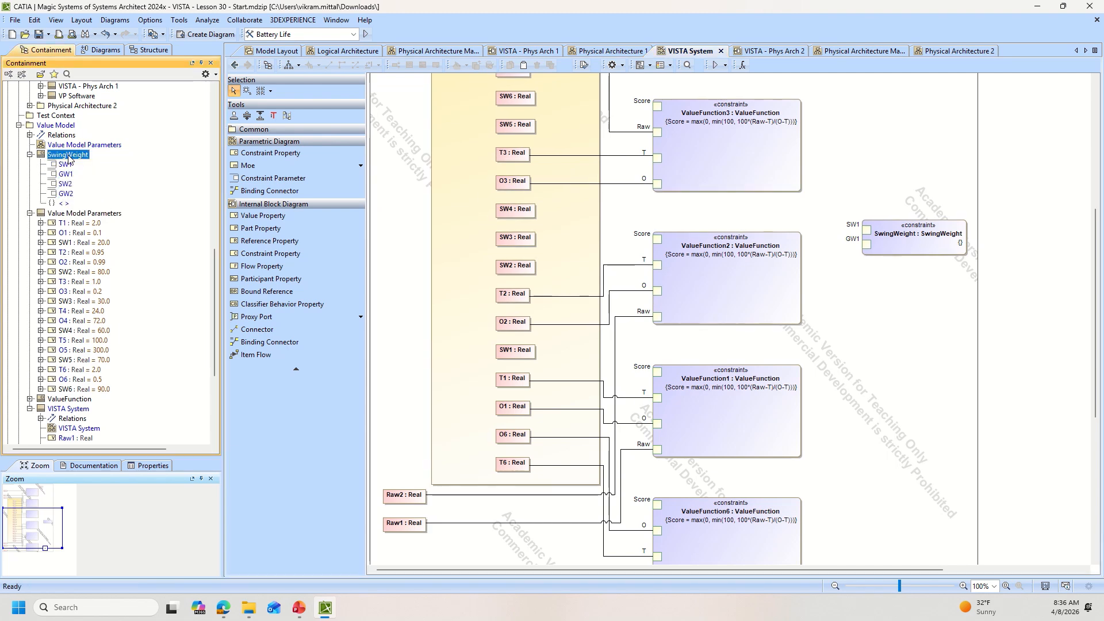
{"action": "key", "text": "ctrl+v"}
{"action": "key", "text": "ctrl+v"}
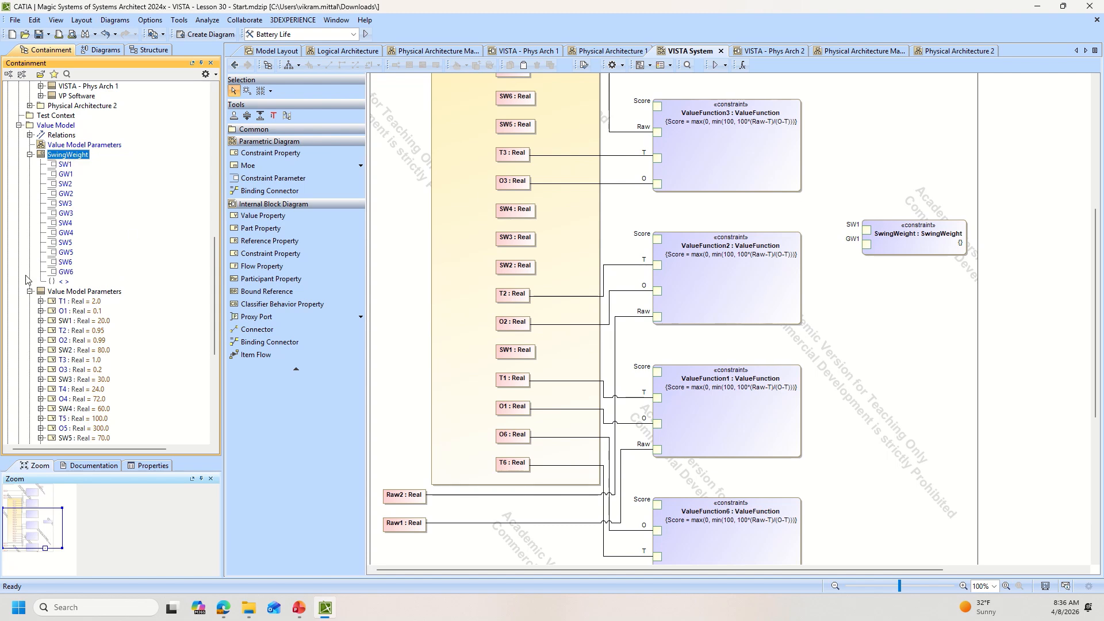
- Display all constraint parameters, SW1/GW1 through SW6/GW6, on the SwingWeight constraint property in the parametric diagram
{"action": "right_click", "coordinate": [915, 241]}
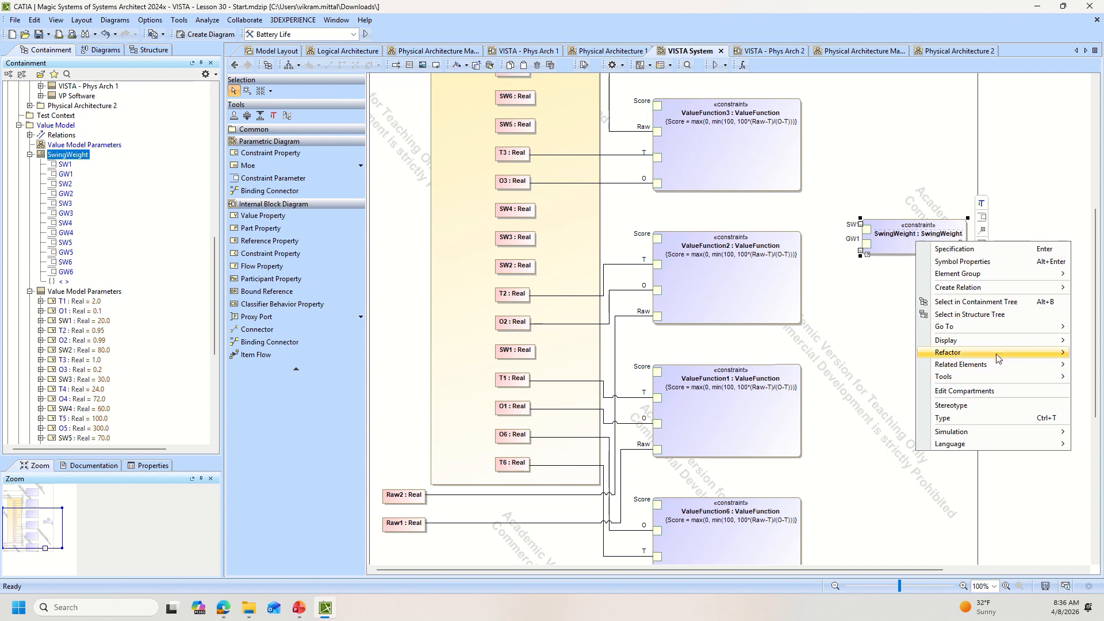
{"action": "mouse_move", "coordinate": [998, 345]}
{"action": "left_click", "coordinate": [900, 366]}
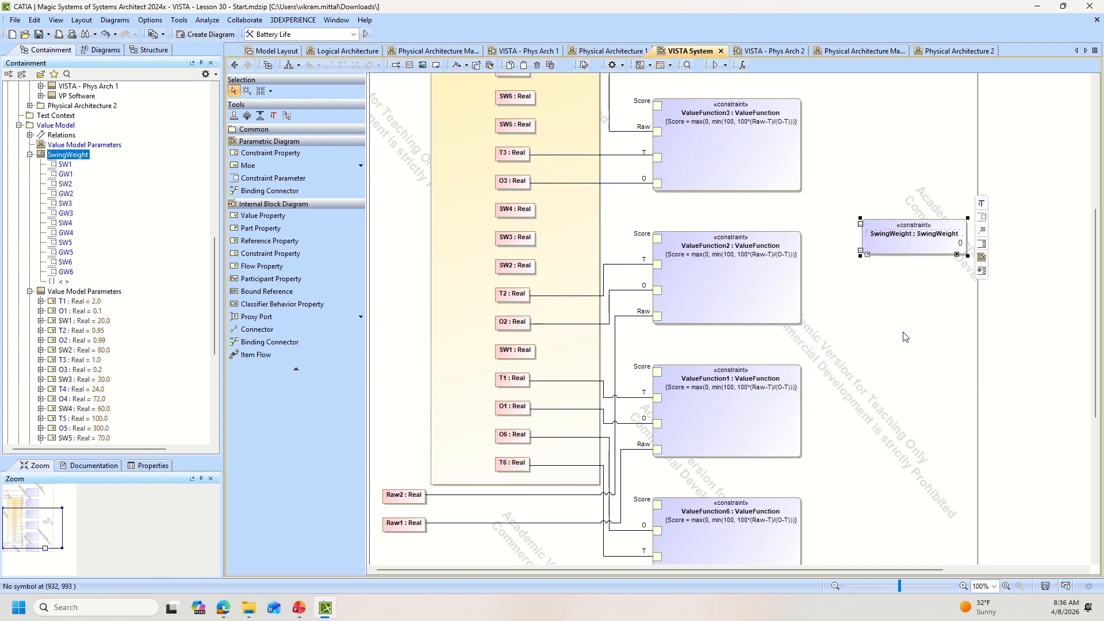
{"action": "right_click", "coordinate": [905, 246]}
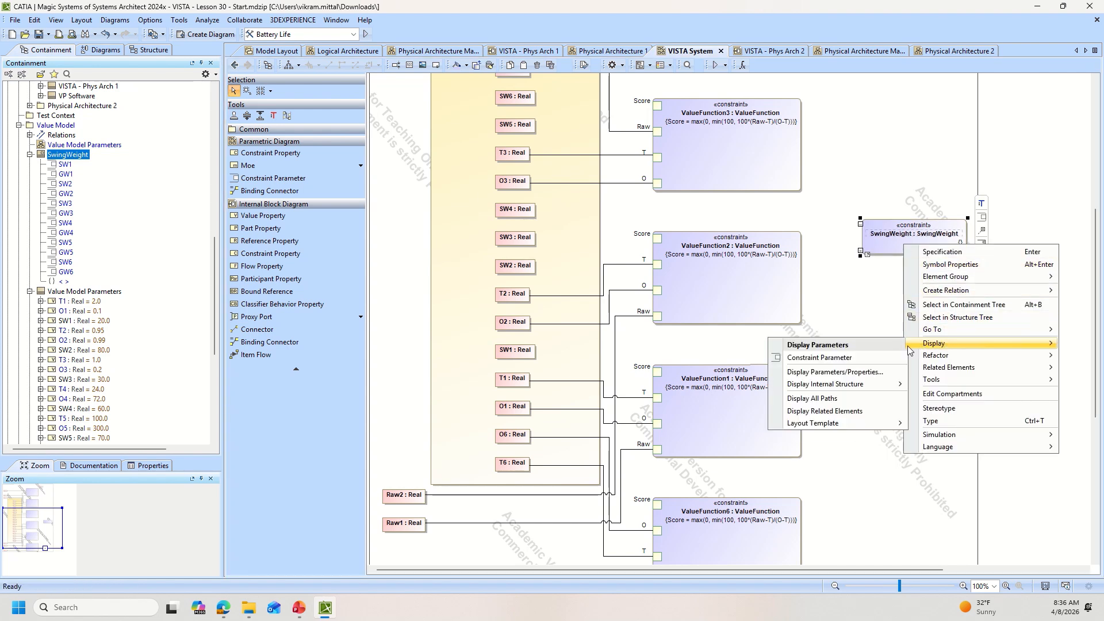
{"action": "left_click", "coordinate": [888, 357]}
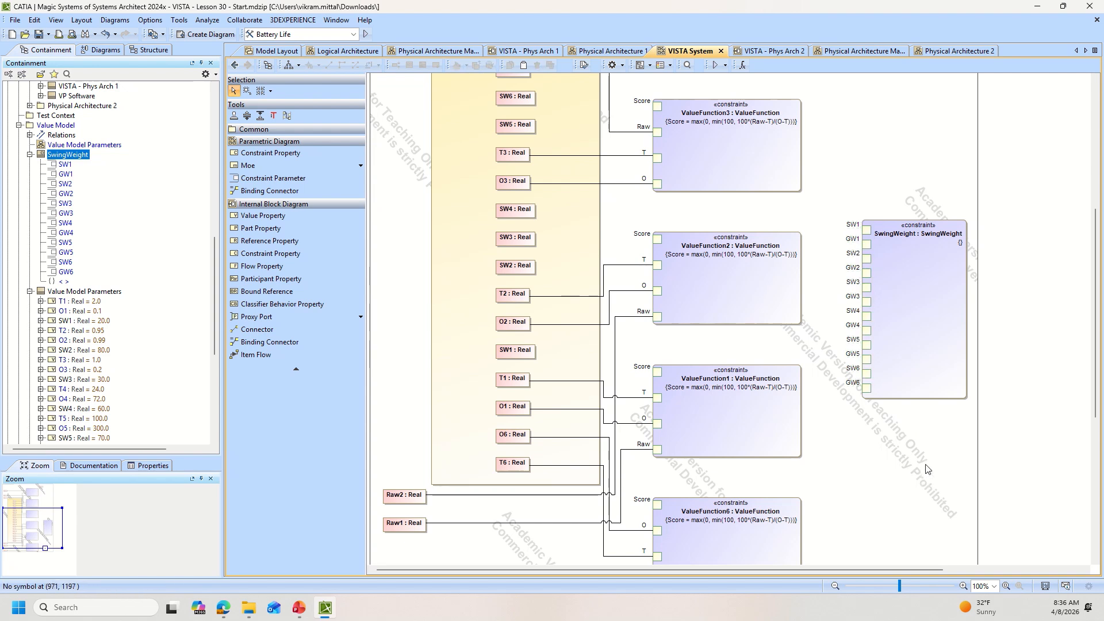
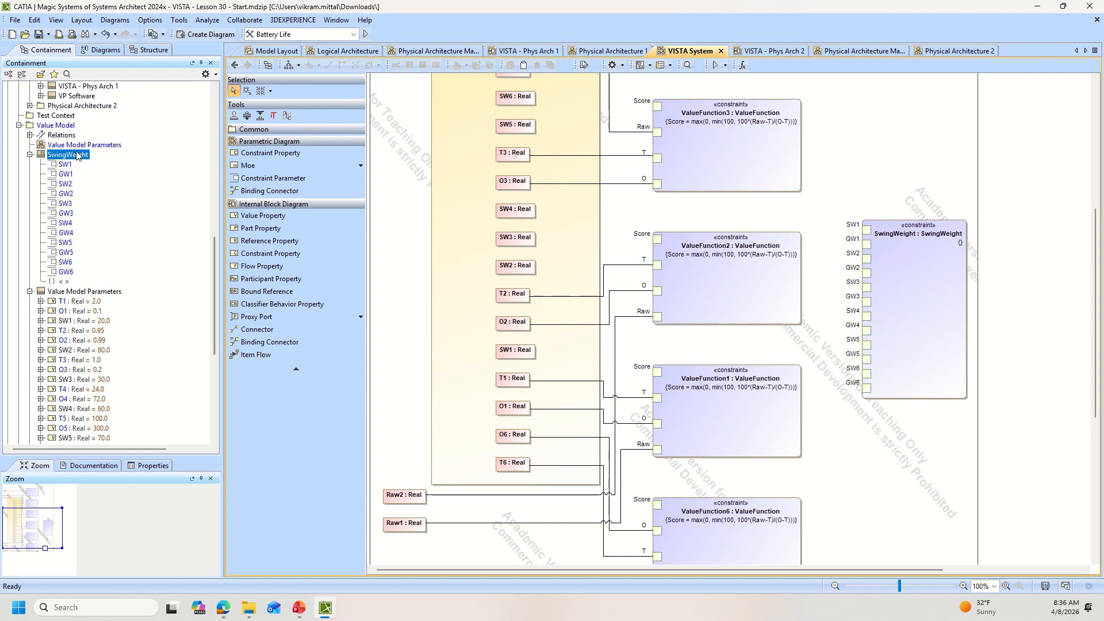
- Enter the expression GW1 = SW1 / (SW1 + SW2 +SW3+SW4 +SW5+SW6) in the SwingWeight constraint property
{"action": "left_click", "coordinate": [960, 244]}
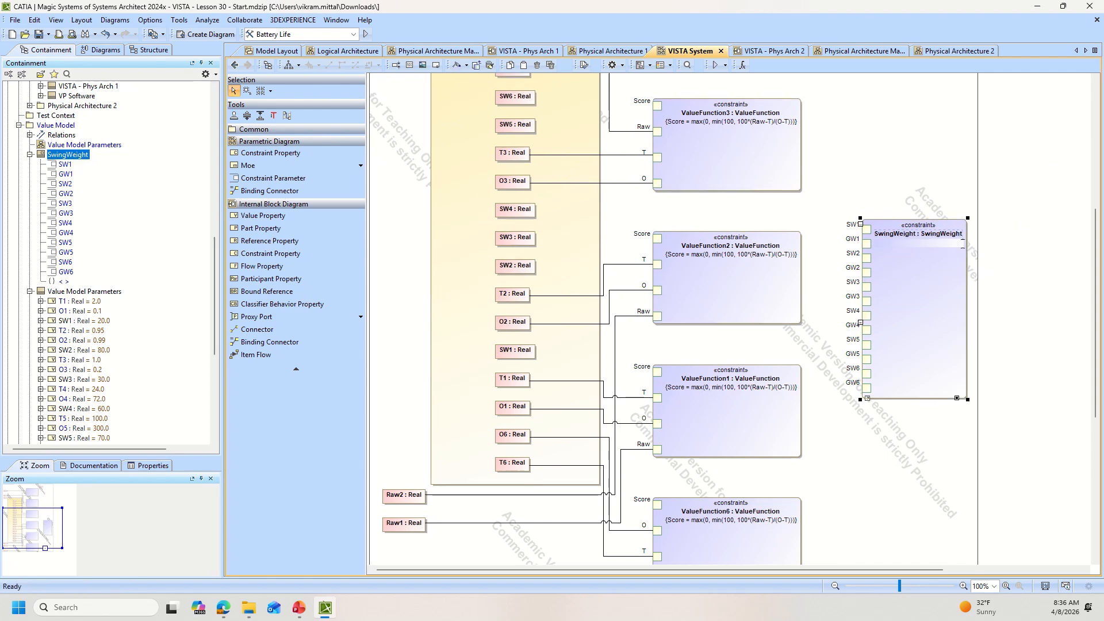
{"action": "type", "text": "GW1 = SW1 /"}
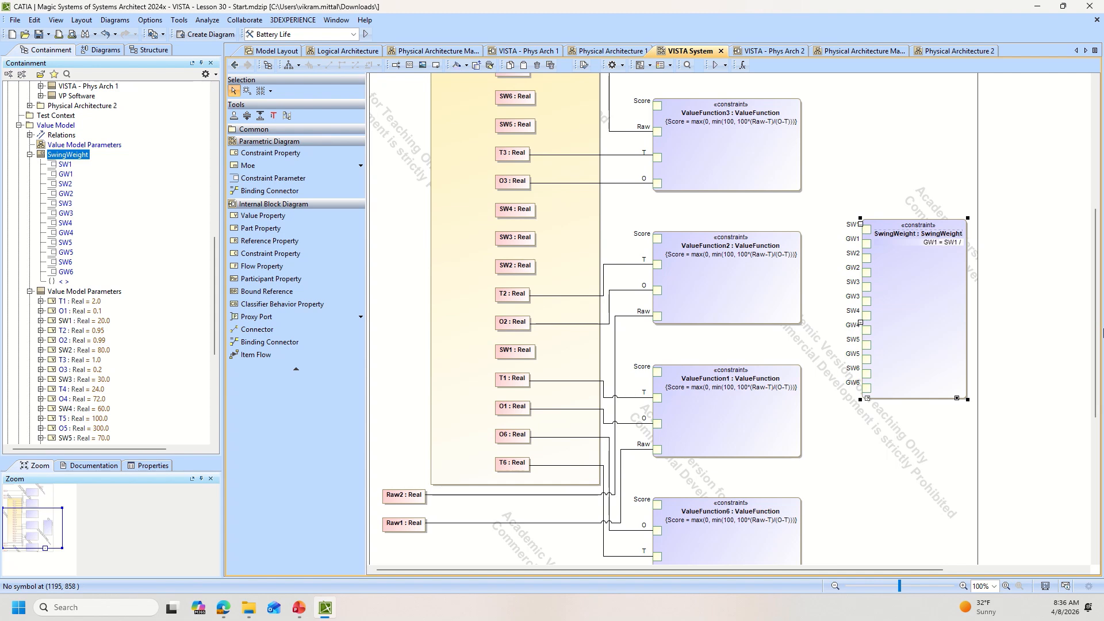
{"action": "type", "text": " (SW1 + SW2 +SW3+SW4 +SW5+SW6"}
{"action": "key", "text": "Return"}
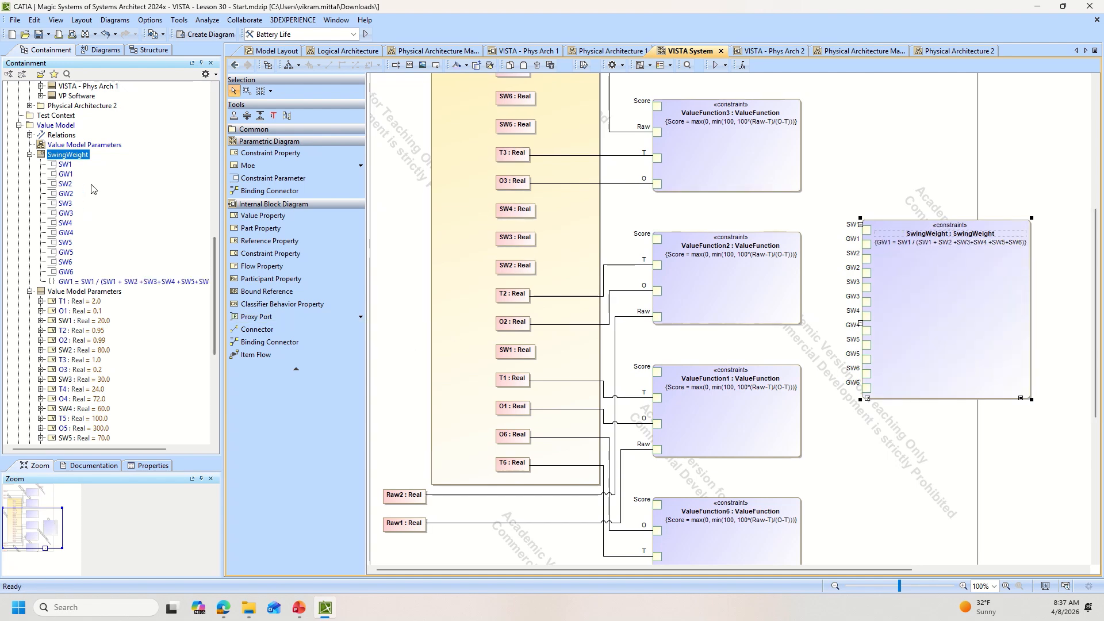
{"action": "type", "text": "s"}
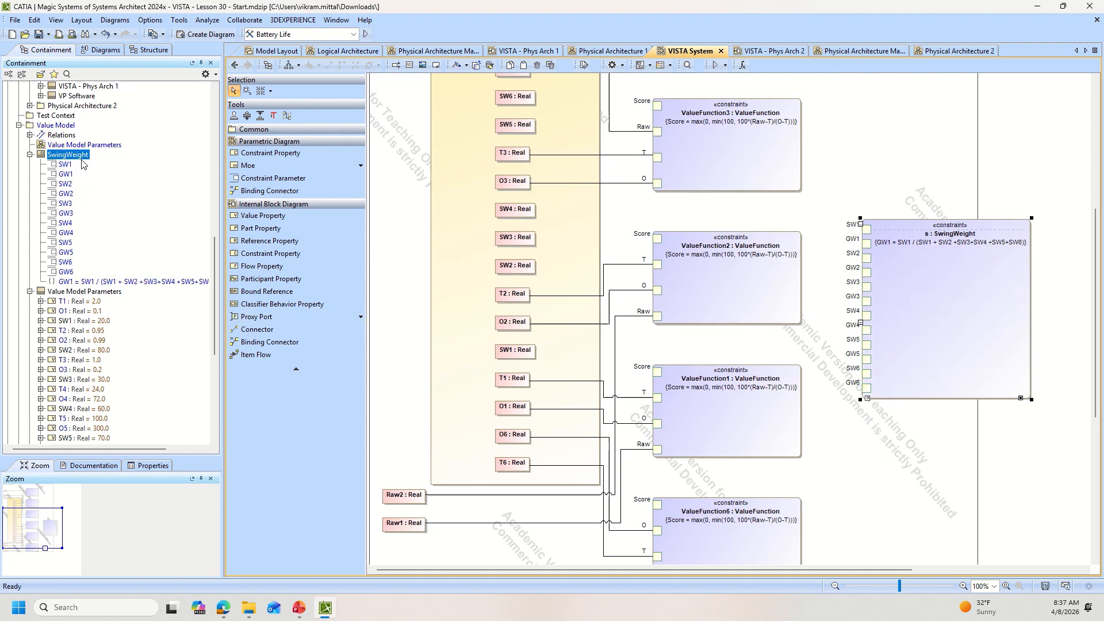
- Open the specification of the SwingWeight constraint block from the model tree and show its list of constraints
{"action": "right_click", "coordinate": [81, 159]}
{"action": "double_click", "coordinate": [68, 155]}
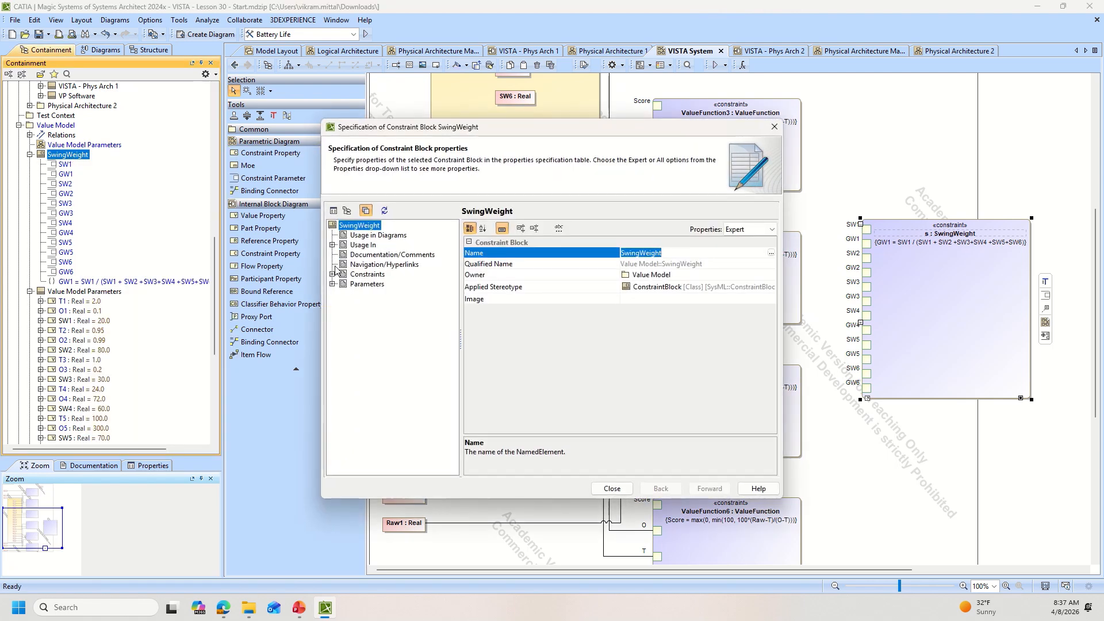
{"action": "left_click", "coordinate": [334, 273]}
{"action": "left_click", "coordinate": [333, 275]}
{"action": "left_click", "coordinate": [358, 275]}
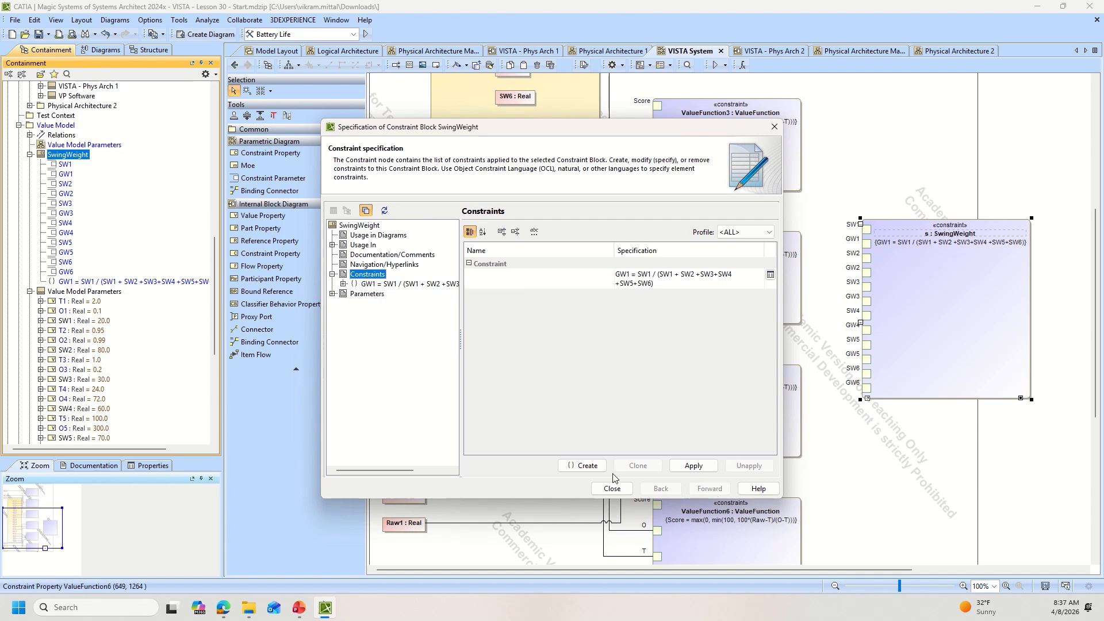
{"action": "left_click", "coordinate": [584, 466]}
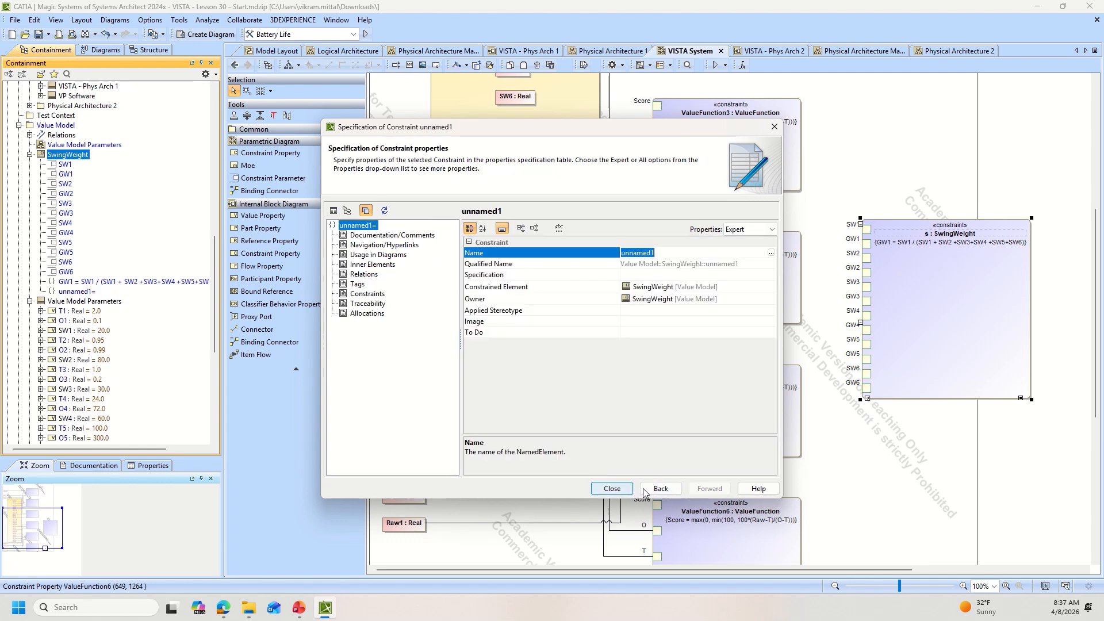
{"action": "left_click", "coordinate": [660, 489]}
{"action": "left_click", "coordinate": [659, 488]}
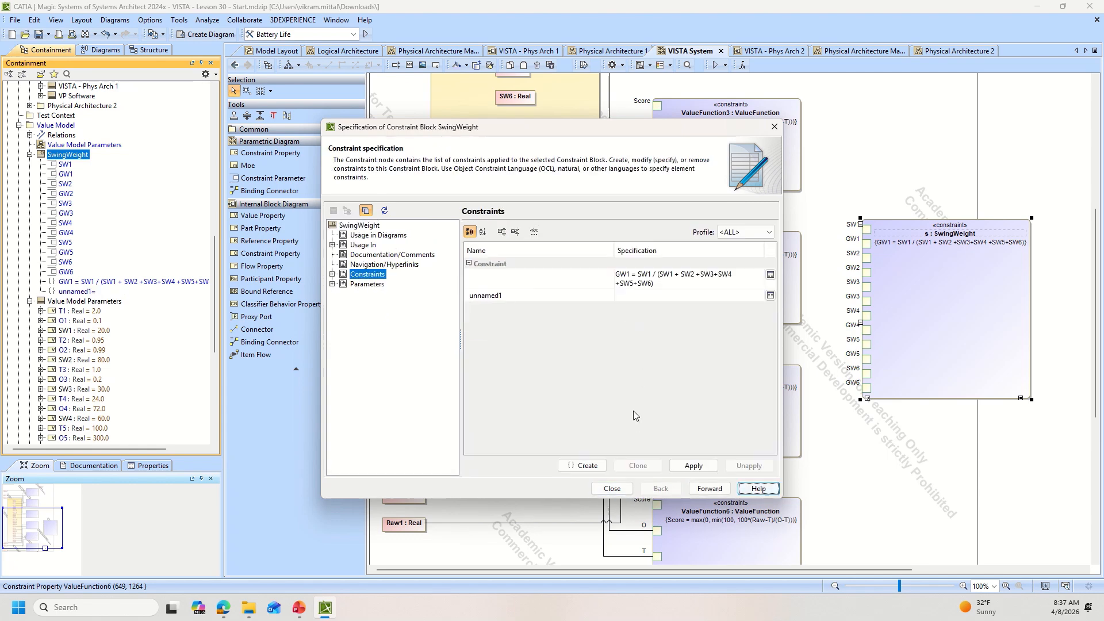
{"action": "key", "text": "ctrl+z"}
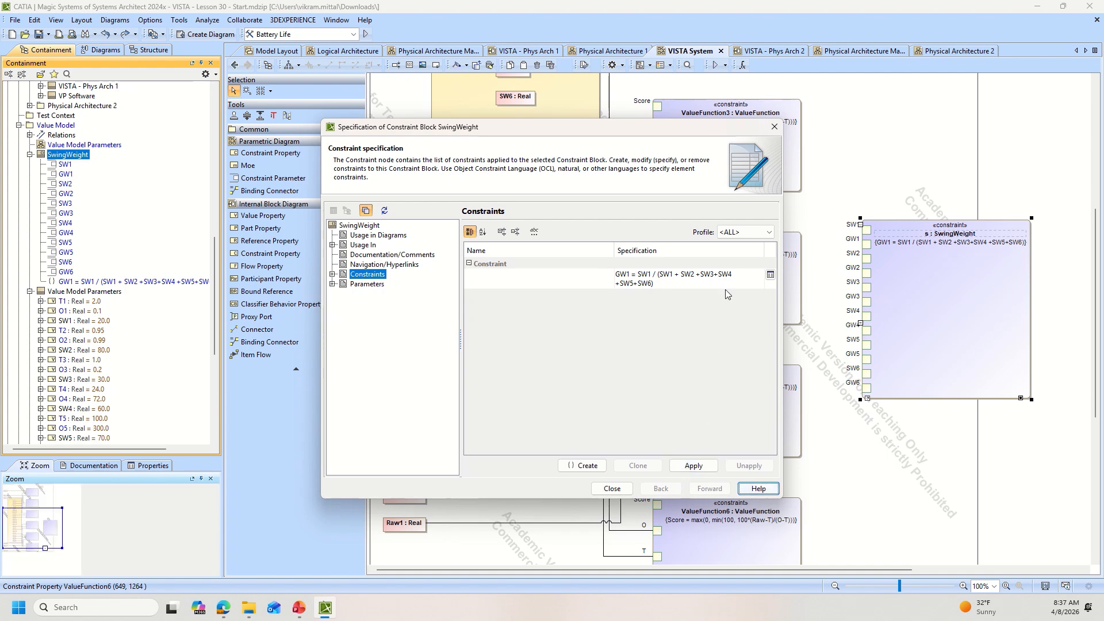
- Clone the GW1 constraint expression five times in the SwingWeight block's constraint list
{"action": "double_click", "coordinate": [726, 290]}
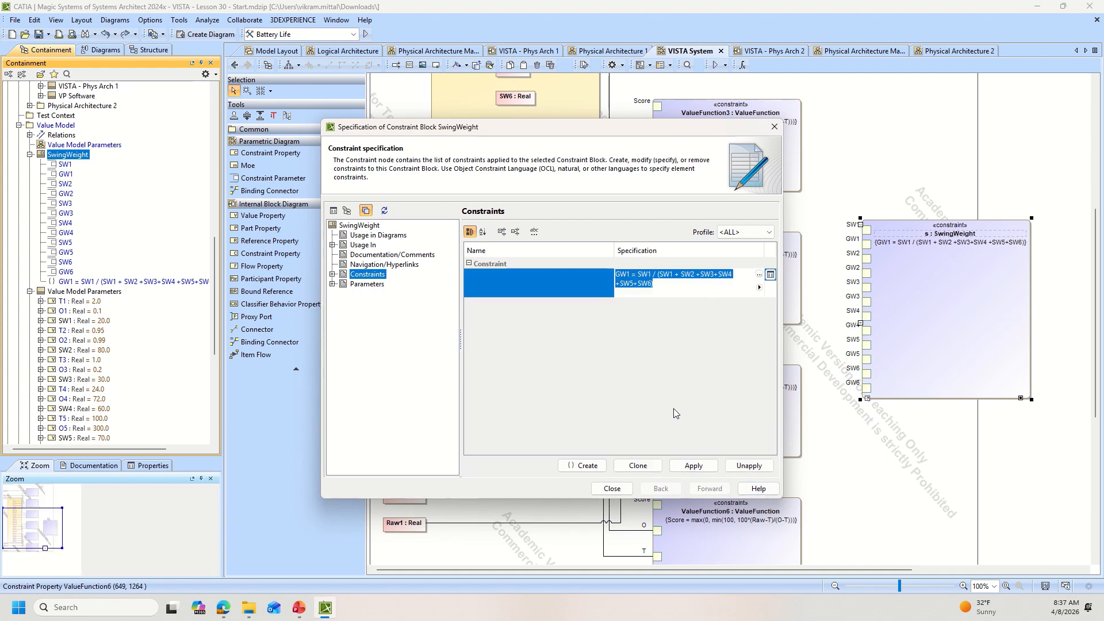
{"action": "left_click", "coordinate": [636, 470]}
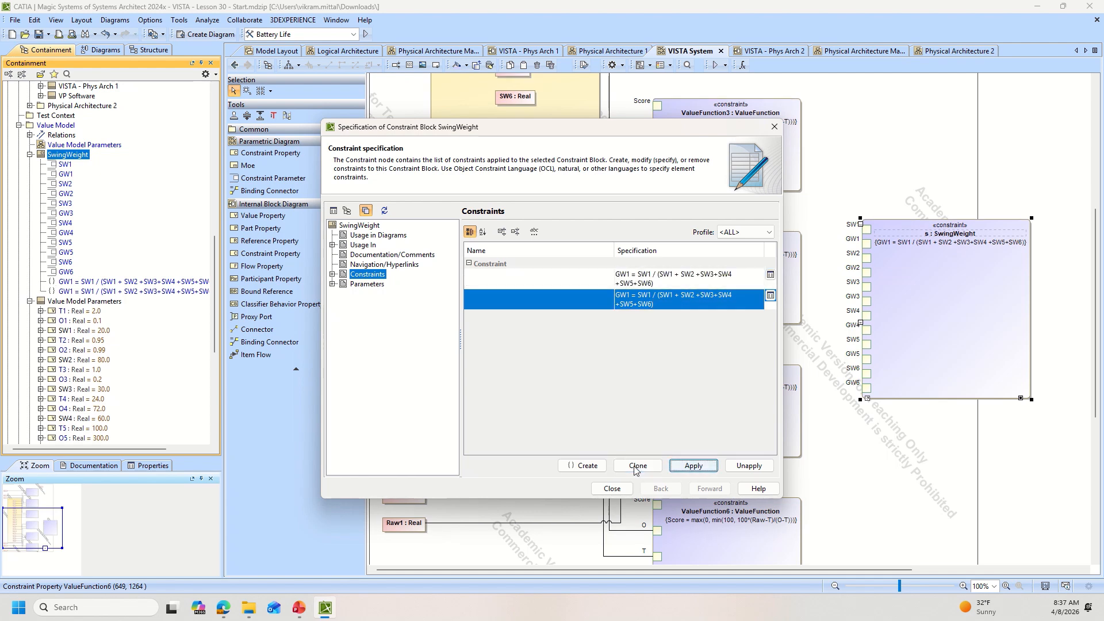
{"action": "left_click", "coordinate": [637, 471]}
{"action": "left_click", "coordinate": [637, 467]}
{"action": "left_click", "coordinate": [637, 467]}
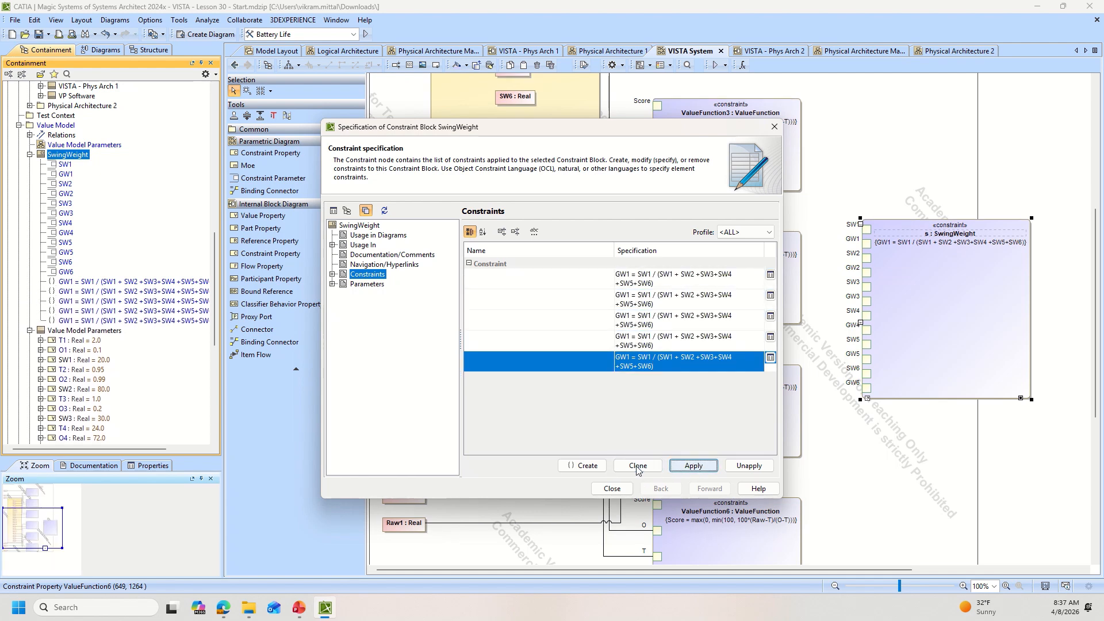
{"action": "left_click", "coordinate": [636, 467]}
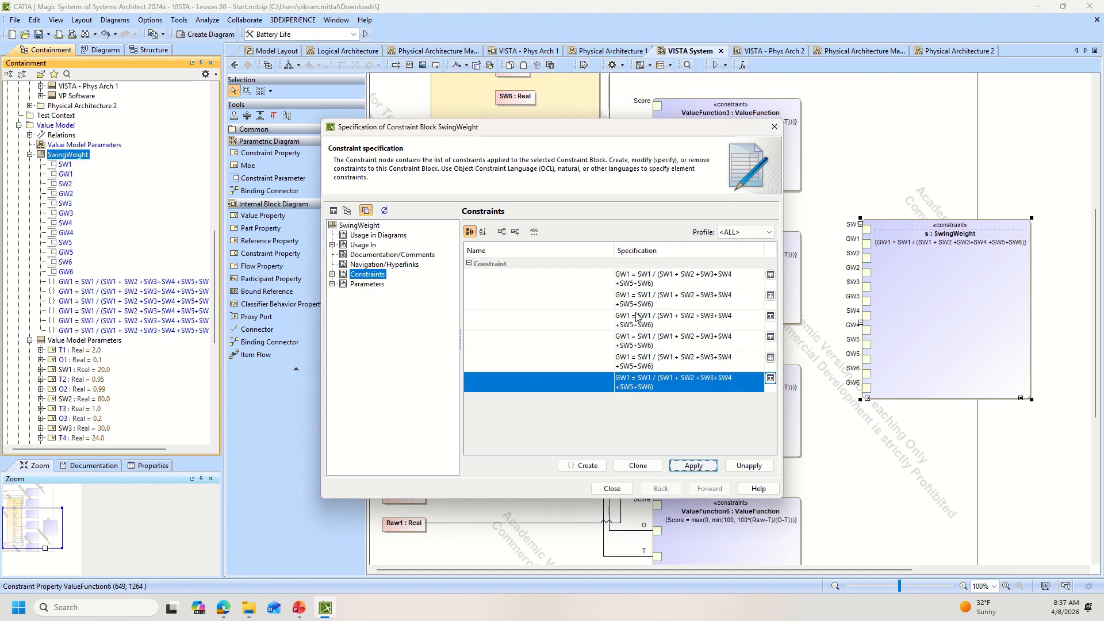
- Edit the first two cloned expressions so that GW2 is computed from SW2 and GW3 from SW3 over the same sum
{"action": "left_click", "coordinate": [637, 296]}
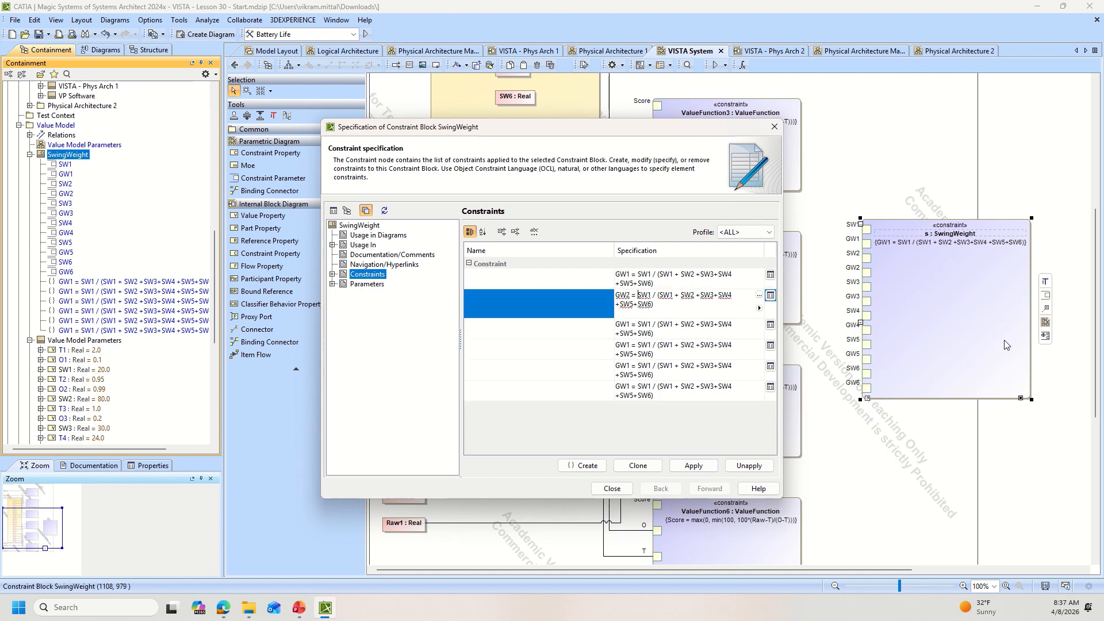
{"action": "key", "text": "BackSpace"}
{"action": "type", "text": "2"}
{"action": "left_click", "coordinate": [638, 325]}
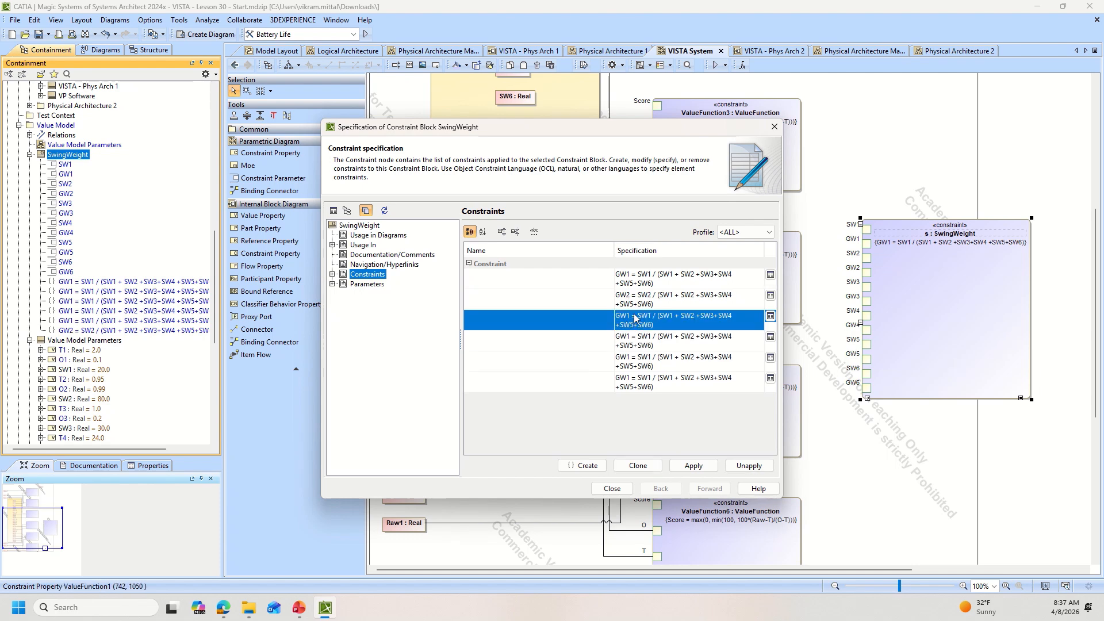
{"action": "left_click", "coordinate": [634, 318]}
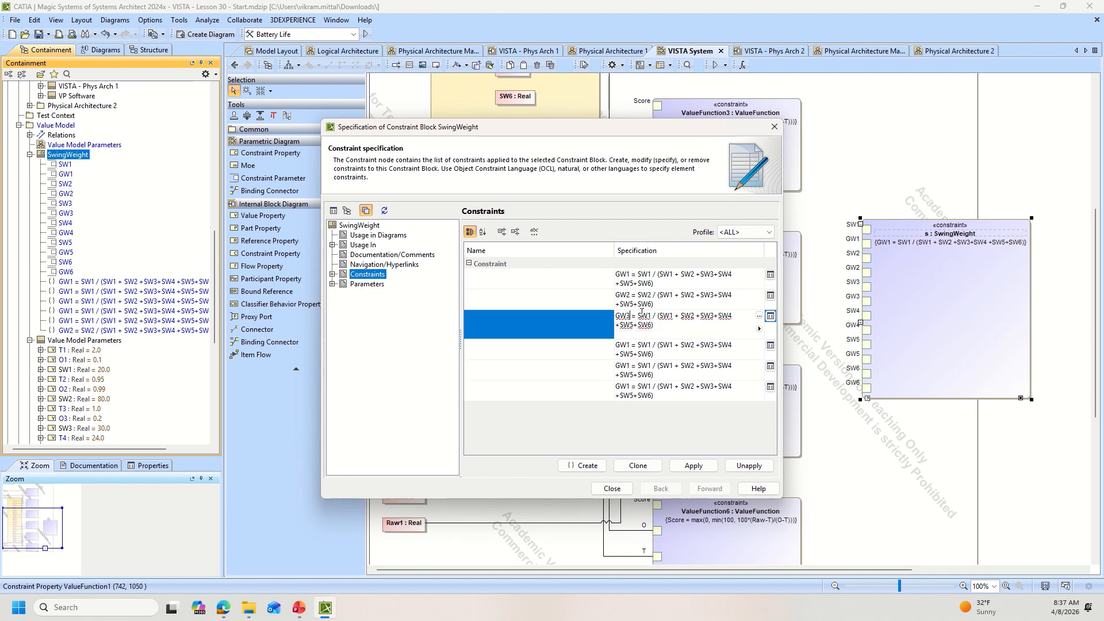
{"action": "left_click", "coordinate": [650, 355]}
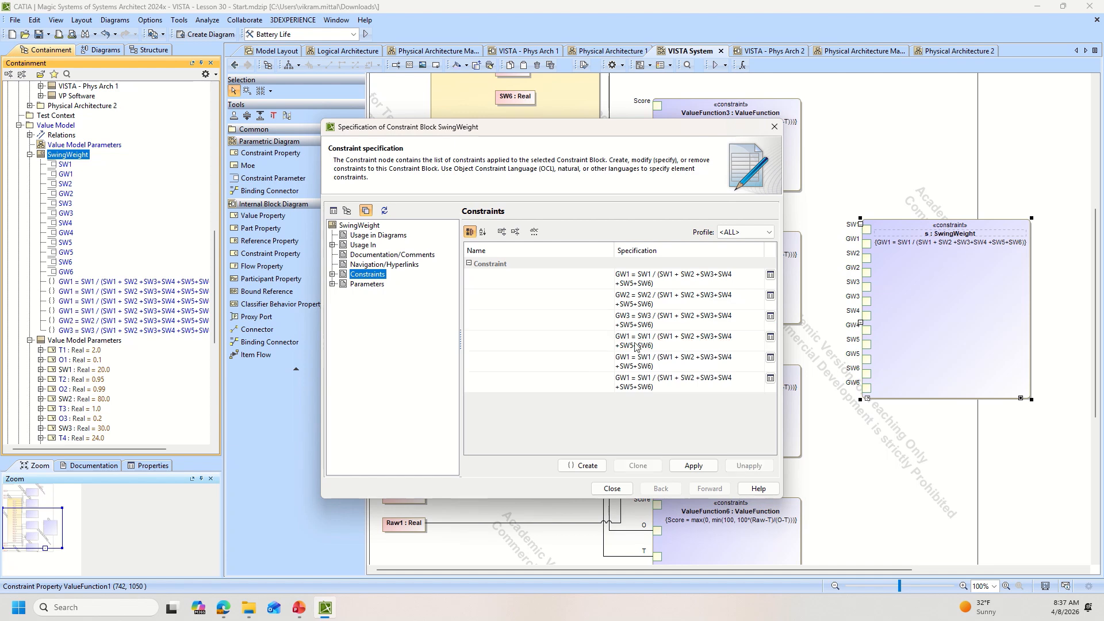
- Edit the remaining three clones to compute GW4 from SW4, GW5 from SW5 and GW6 from SW6, and close the specification
{"action": "left_click", "coordinate": [631, 336]}
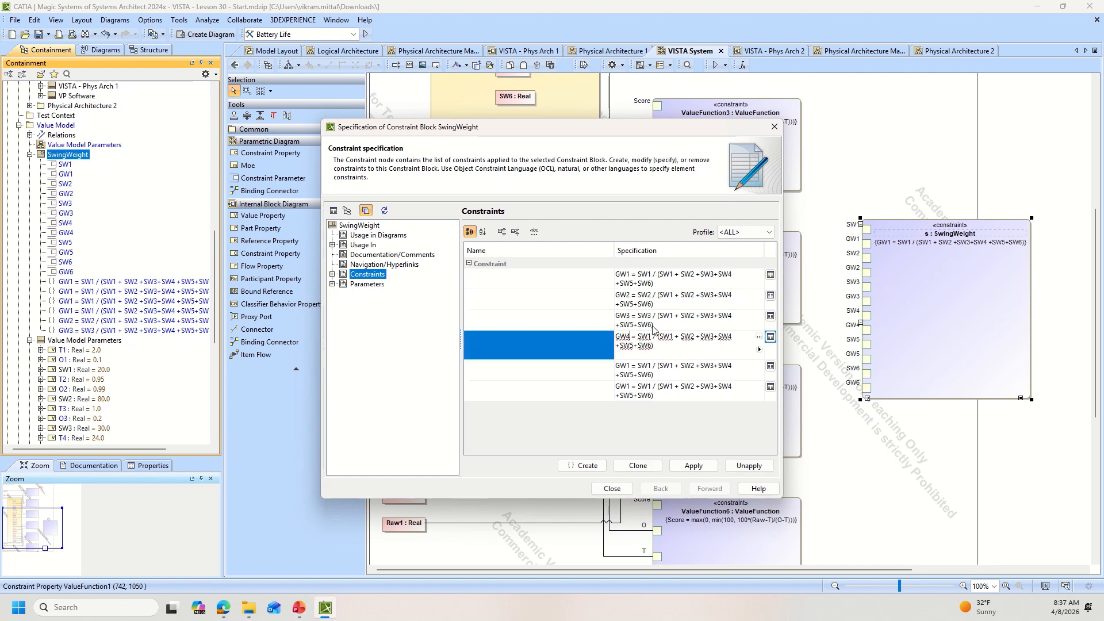
{"action": "left_click", "coordinate": [650, 369]}
{"action": "left_click", "coordinate": [626, 357]}
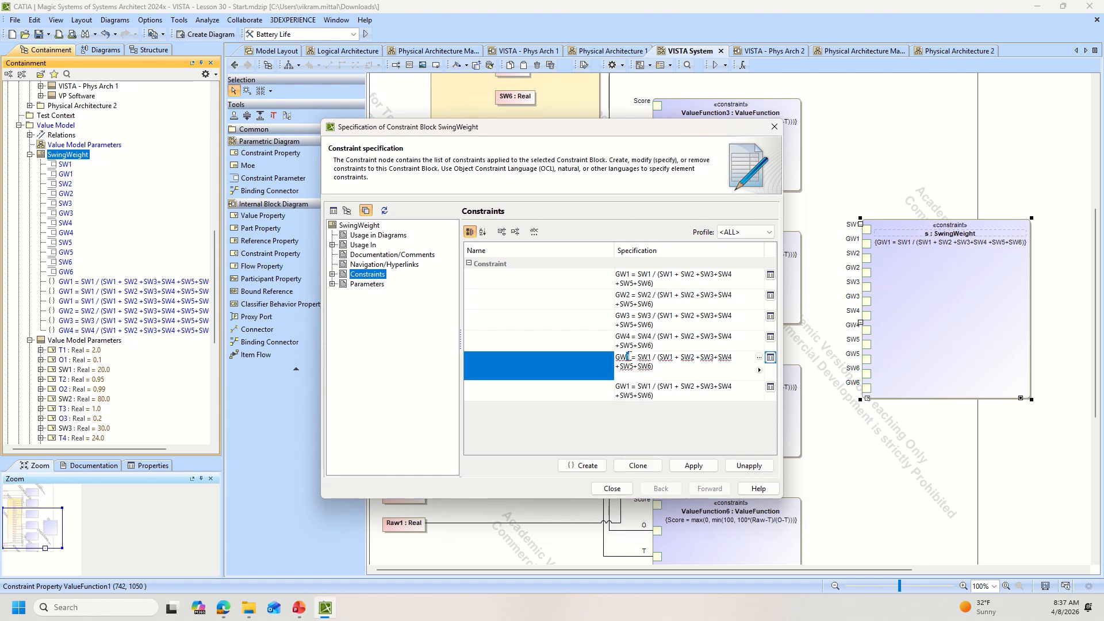
{"action": "left_click", "coordinate": [659, 387]}
{"action": "left_click", "coordinate": [629, 380]}
{"action": "left_click", "coordinate": [630, 378]}
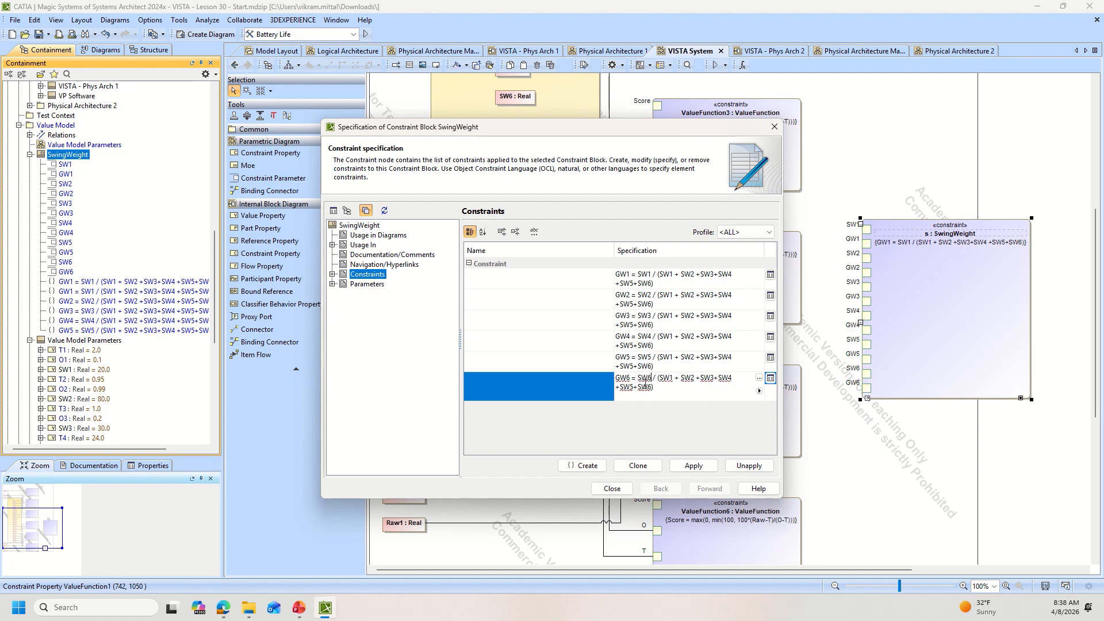
{"action": "left_click", "coordinate": [612, 488]}
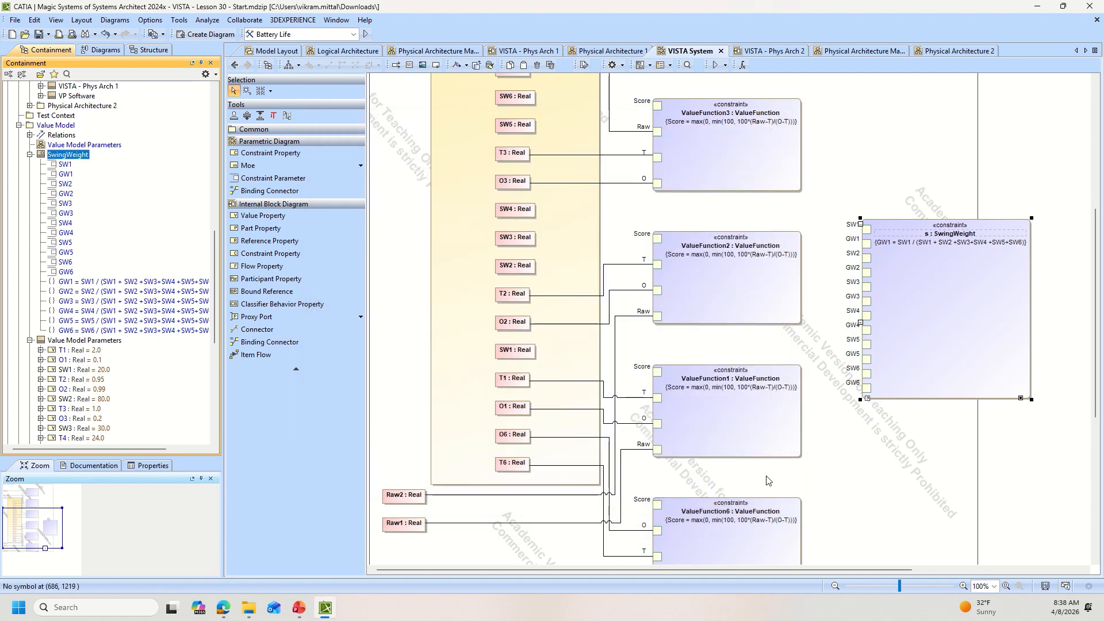
- Check the constraints section in the specification of the SwingWeight constraint property on the diagram
{"action": "left_click", "coordinate": [884, 477]}
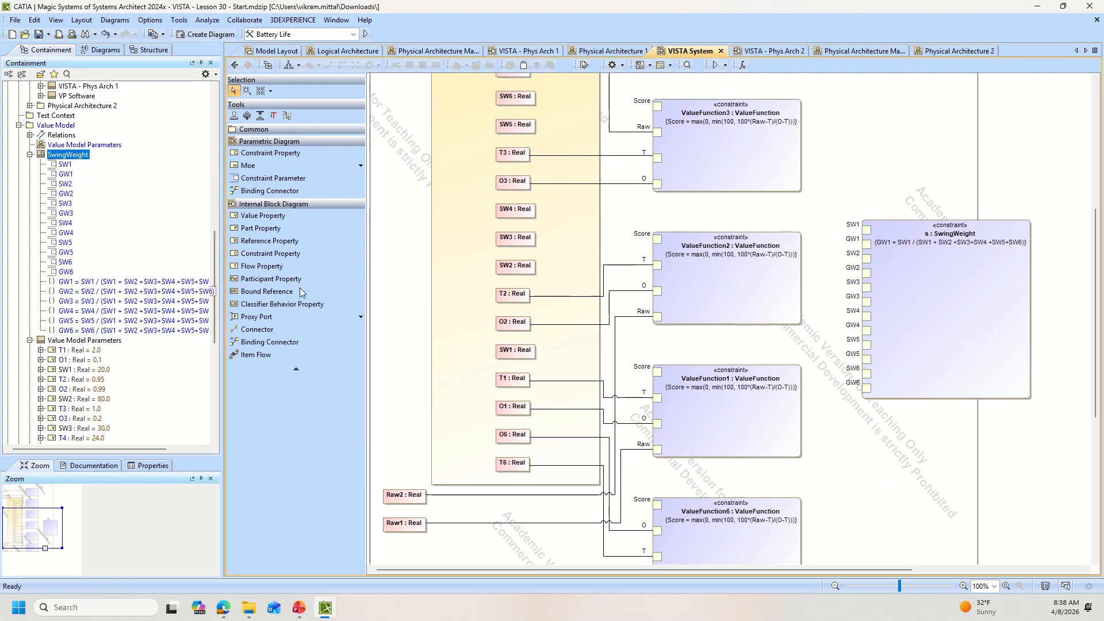
{"action": "double_click", "coordinate": [999, 301]}
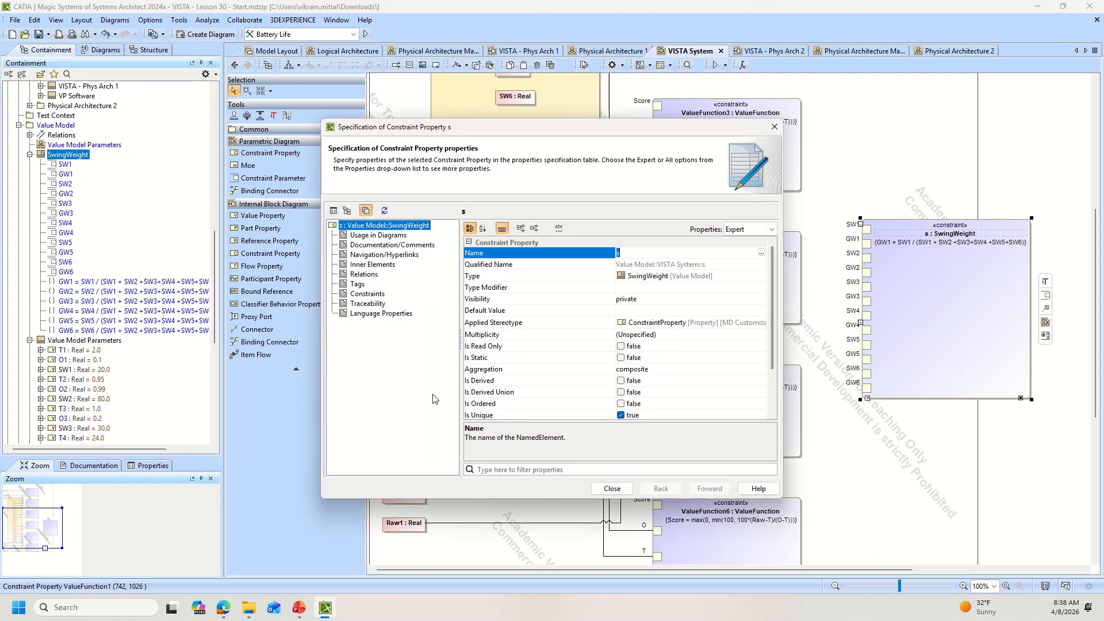
{"action": "left_click", "coordinate": [367, 295]}
{"action": "left_click", "coordinate": [610, 488]}
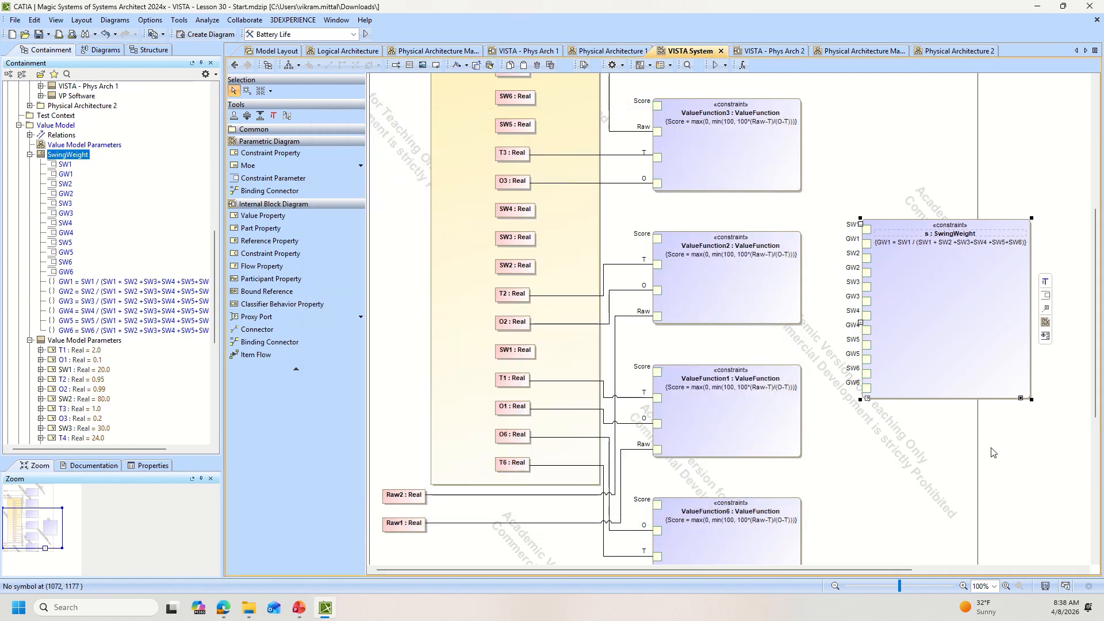
- Bring up the display options for the SwingWeight constraint property on the diagram
{"action": "left_click", "coordinate": [978, 463]}
{"action": "left_click_drag", "start_coordinate": [953, 302], "coordinate": [957, 303]}
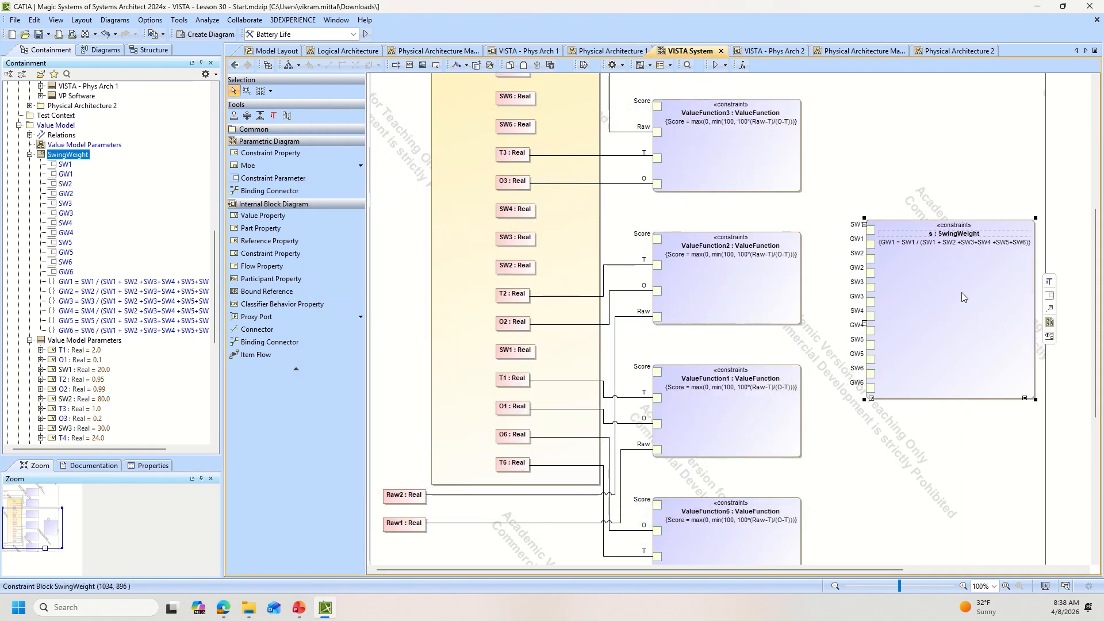
{"action": "right_click", "coordinate": [962, 298]}
{"action": "mouse_move", "coordinate": [1003, 392]}
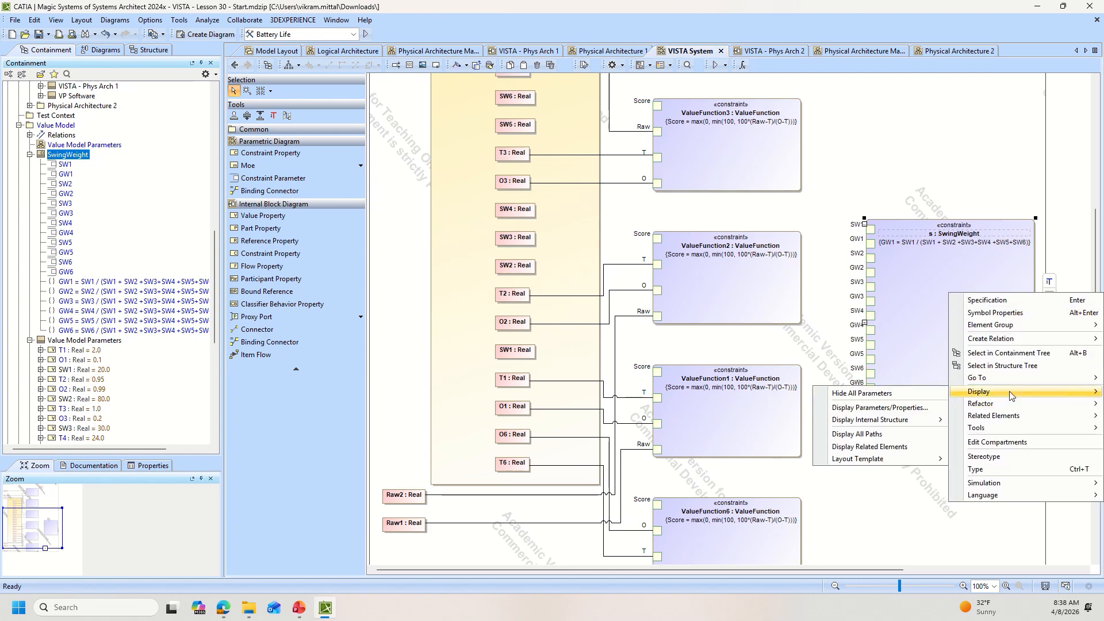
- Hide all parameters of the SwingWeight constraint and display its constraint parameters again
{"action": "left_click", "coordinate": [901, 396]}
{"action": "right_click", "coordinate": [950, 340]}
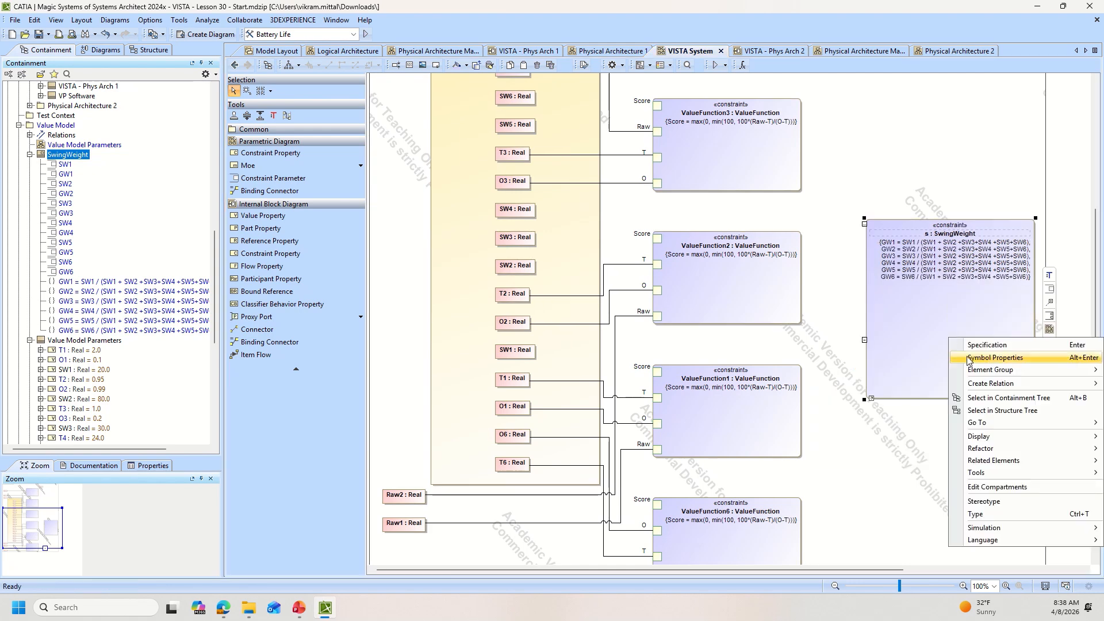
{"action": "mouse_move", "coordinate": [984, 427]}
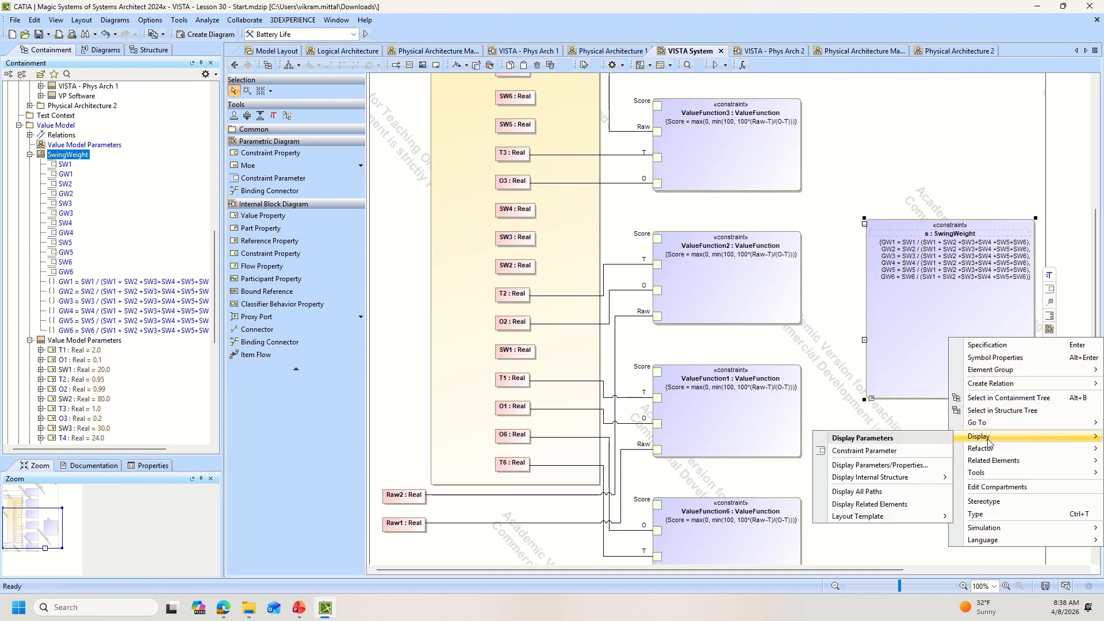
{"action": "left_click", "coordinate": [904, 453]}
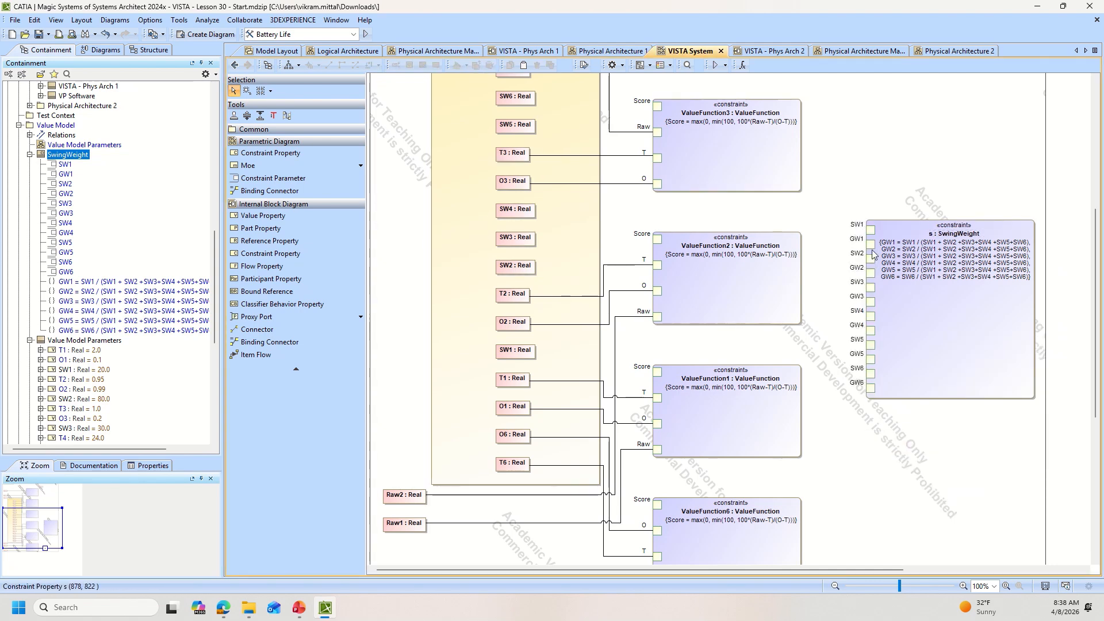
- Connect the SW1, SW2 and SW3 value properties to the matching parameters of the SwingWeight constraint with binding connectors
{"action": "scroll", "coordinate": [641, 215], "scroll_direction": "up", "scroll_amount": 2}
{"action": "scroll", "coordinate": [641, 215], "scroll_direction": "up", "scroll_amount": 4}
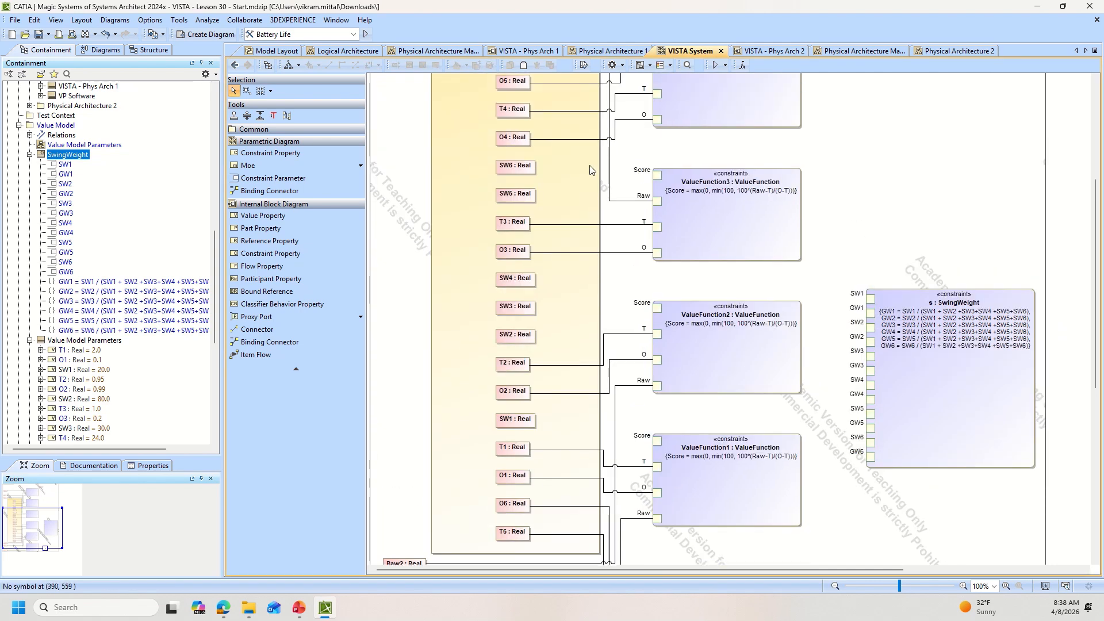
{"action": "scroll", "coordinate": [573, 281], "scroll_direction": "down", "scroll_amount": 2}
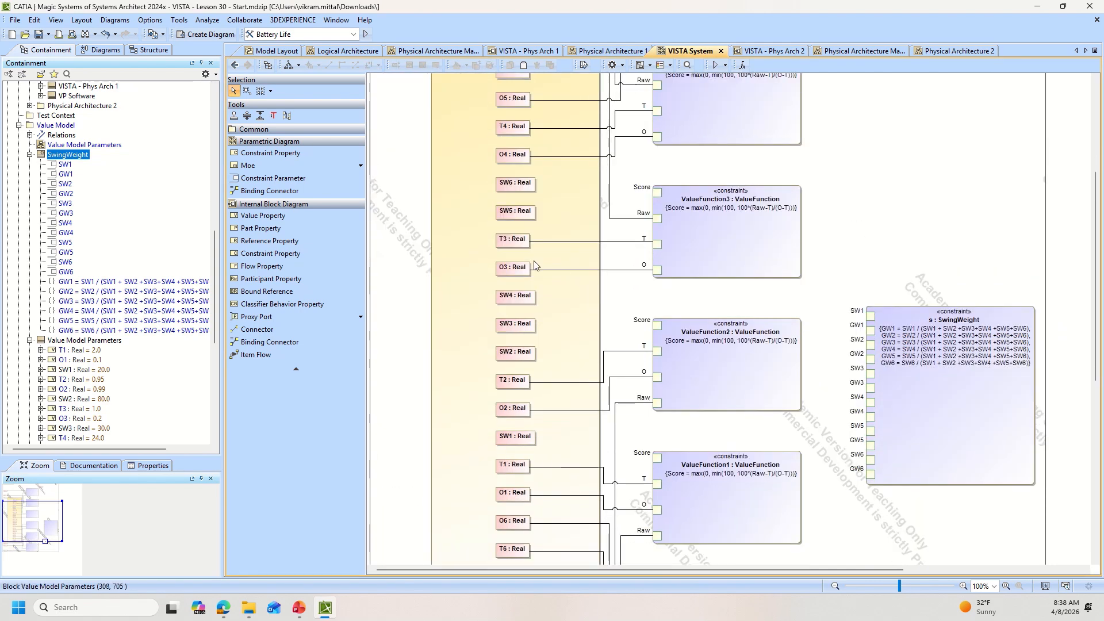
{"action": "scroll", "coordinate": [569, 396], "scroll_direction": "down", "scroll_amount": 1}
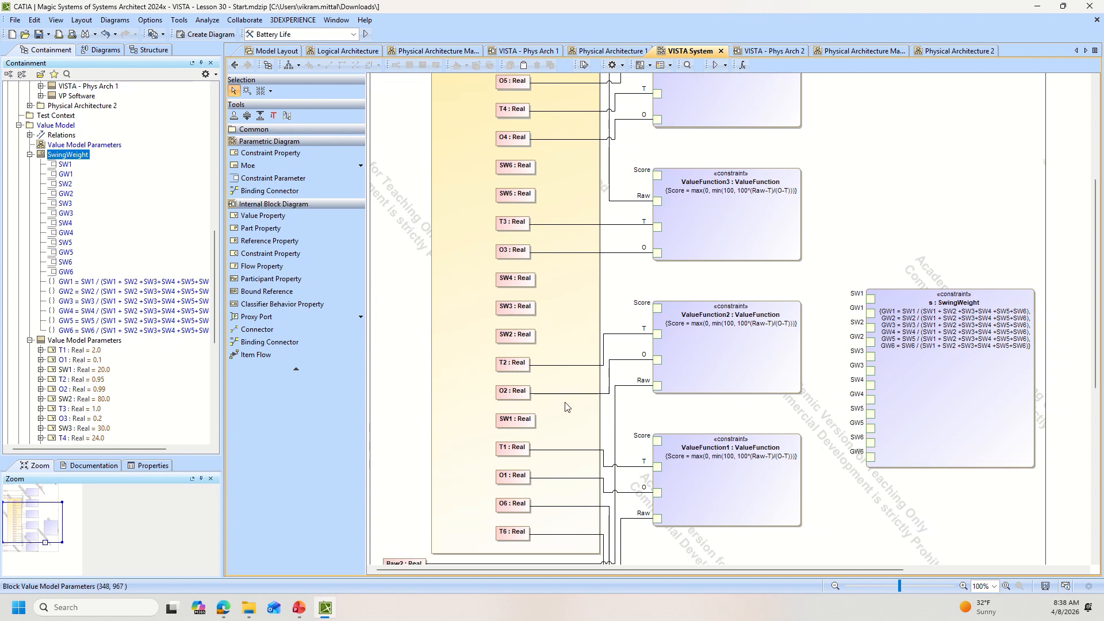
{"action": "left_click", "coordinate": [528, 421]}
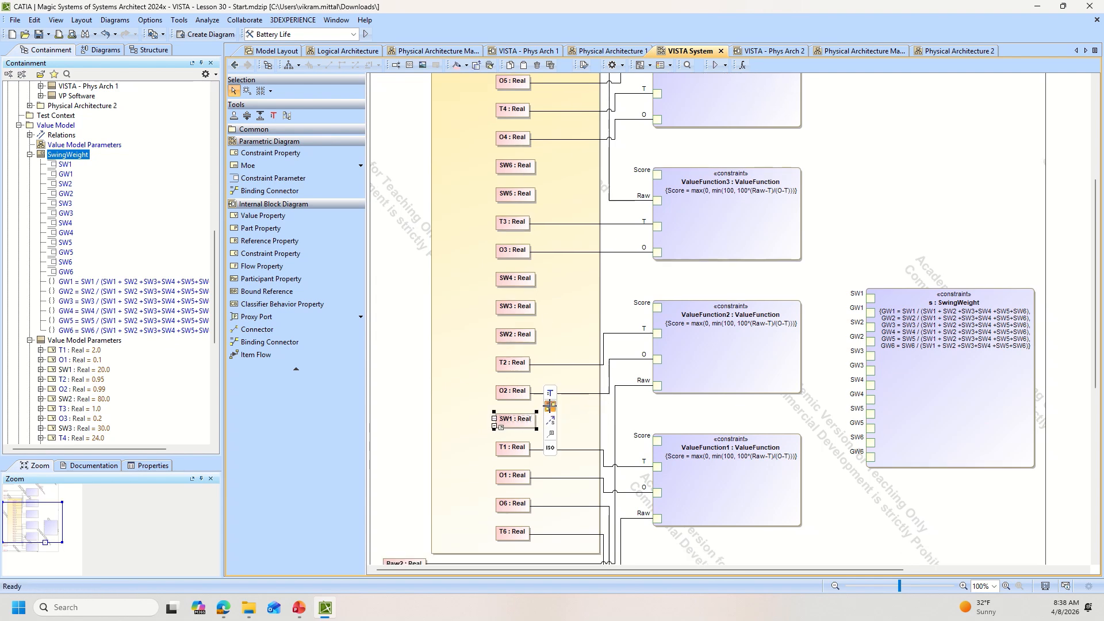
{"action": "left_click_drag", "start_coordinate": [550, 406], "coordinate": [870, 299]}
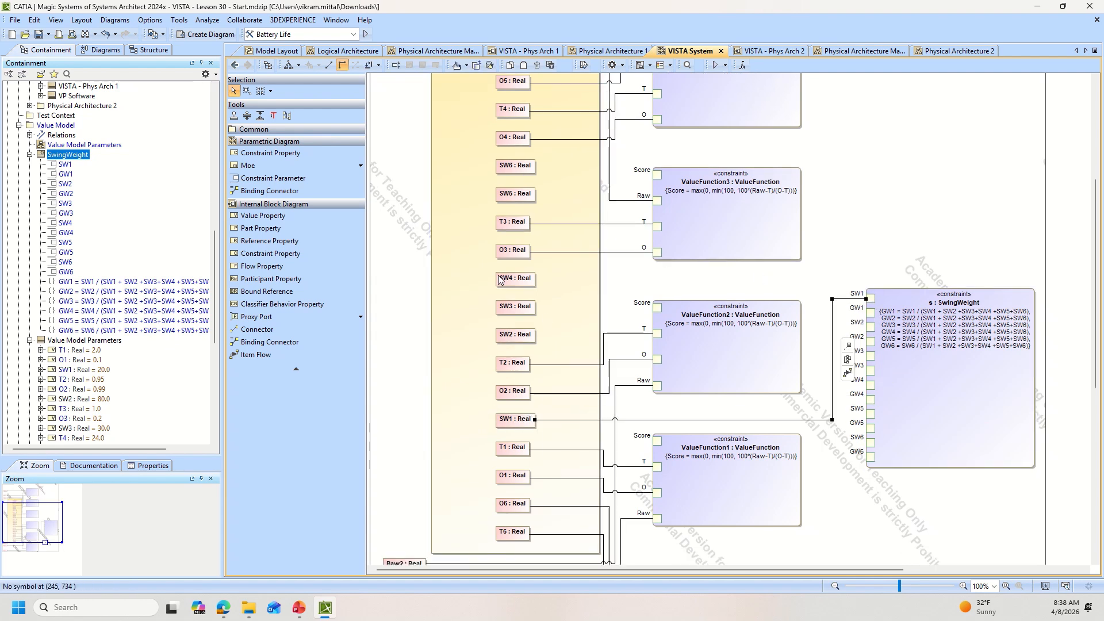
{"action": "left_click", "coordinate": [521, 333]}
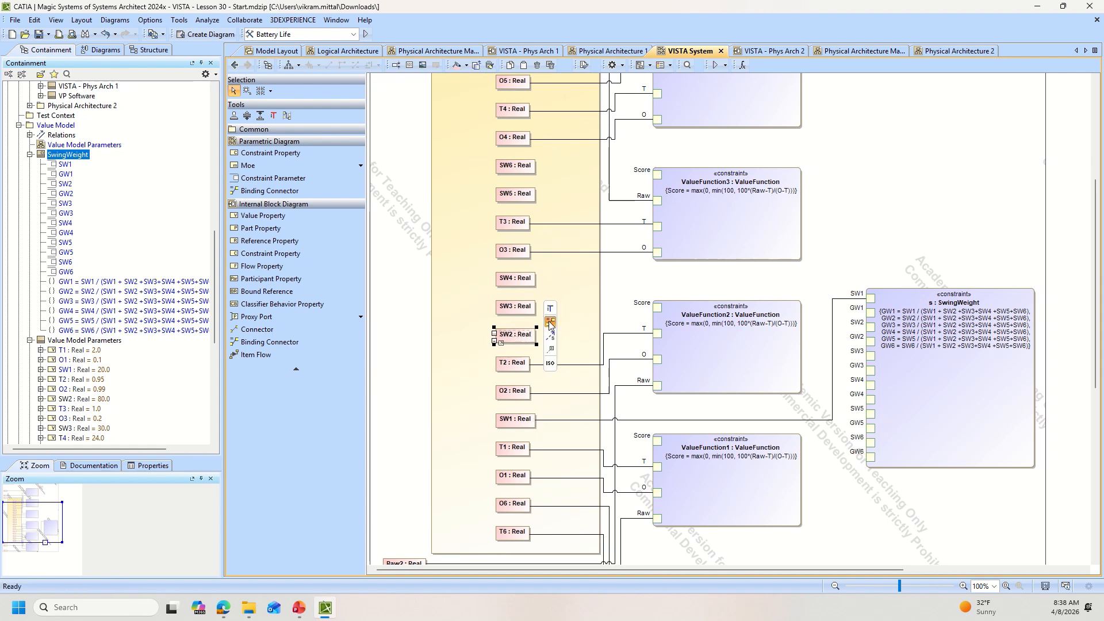
{"action": "left_click_drag", "start_coordinate": [550, 323], "coordinate": [870, 327]}
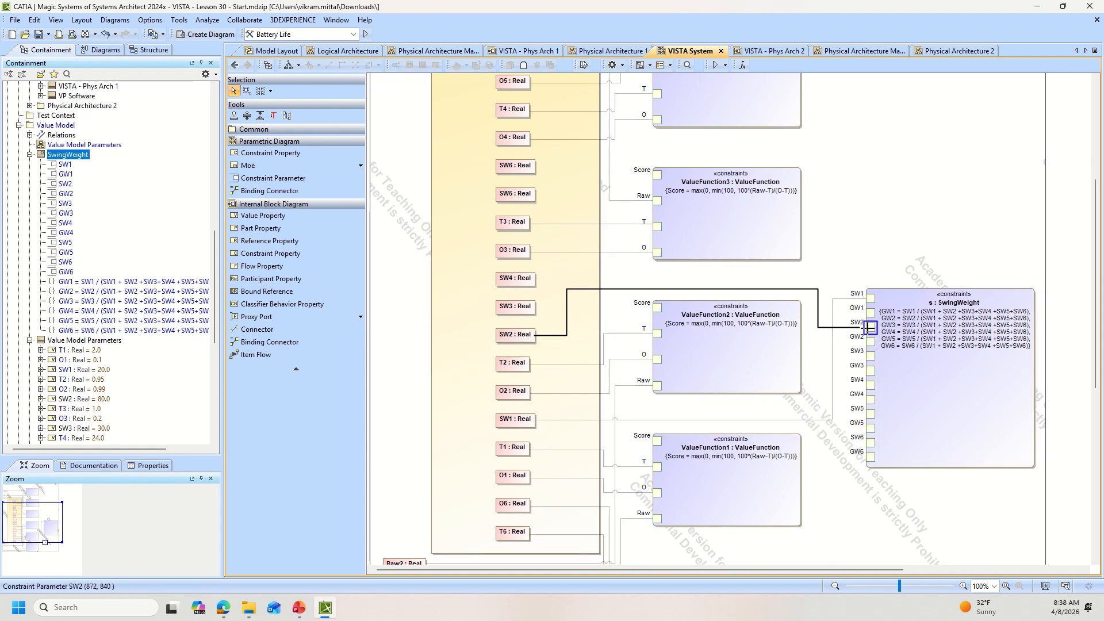
{"action": "left_click", "coordinate": [528, 308]}
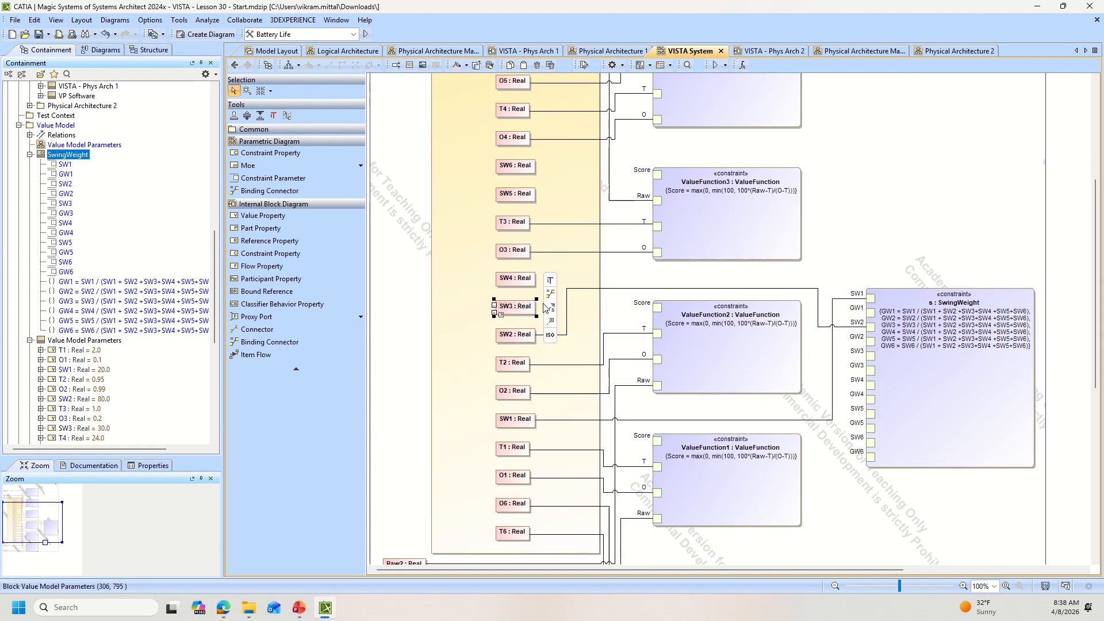
{"action": "left_click_drag", "start_coordinate": [549, 308], "coordinate": [866, 355]}
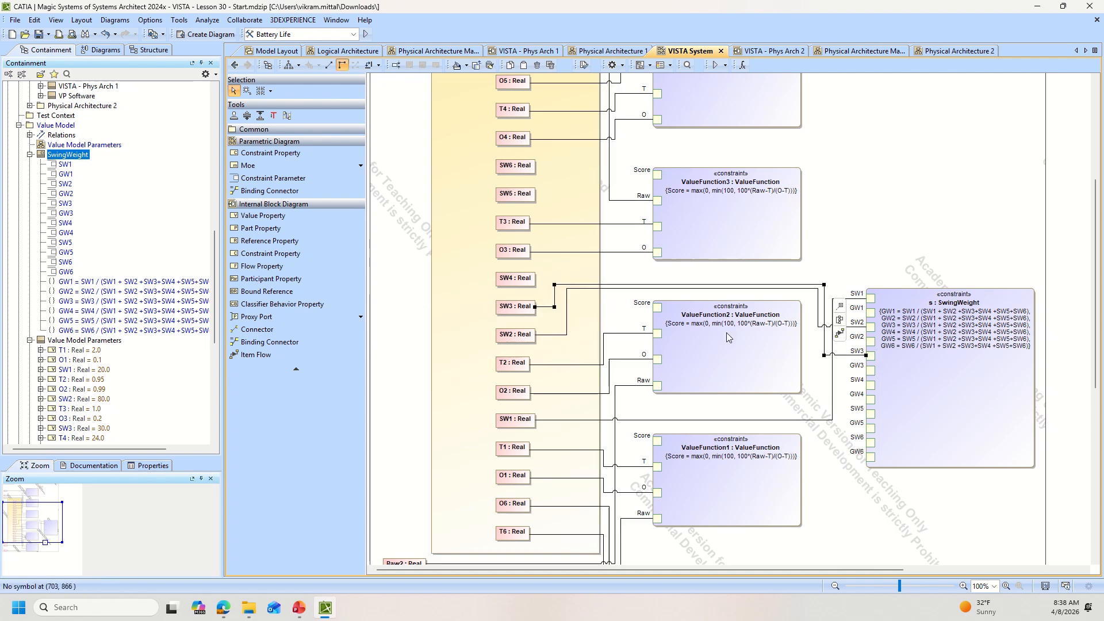
- Connect the SW4, SW5 and SW6 value properties to the matching SwingWeight parameters with binding connectors
{"action": "left_click", "coordinate": [515, 277]}
{"action": "left_click_drag", "start_coordinate": [550, 279], "coordinate": [872, 384]}
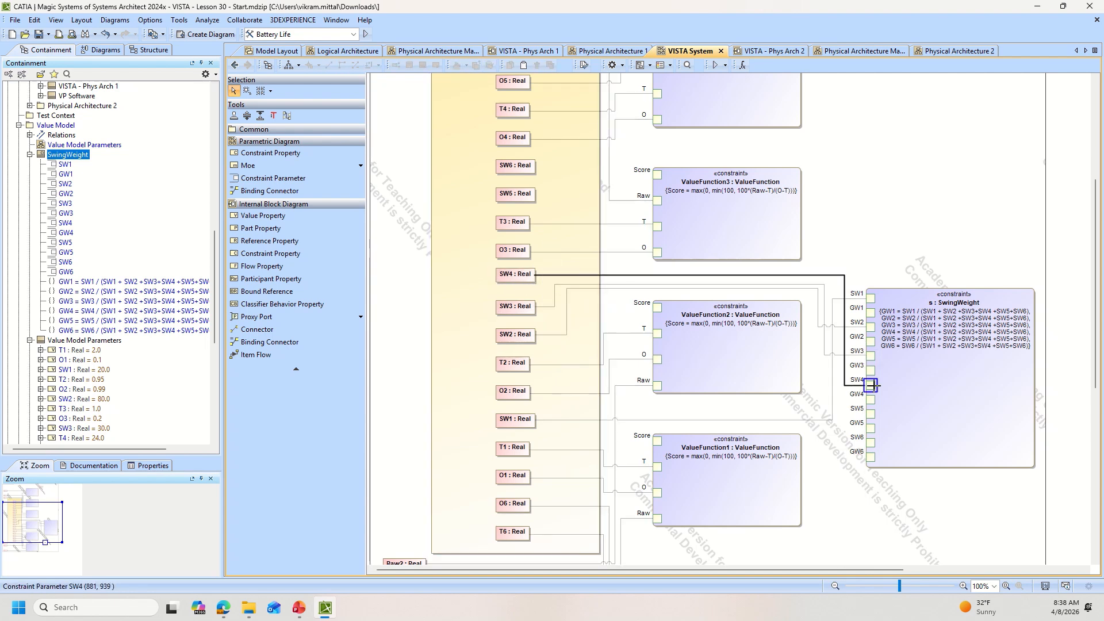
{"action": "left_click", "coordinate": [530, 197]}
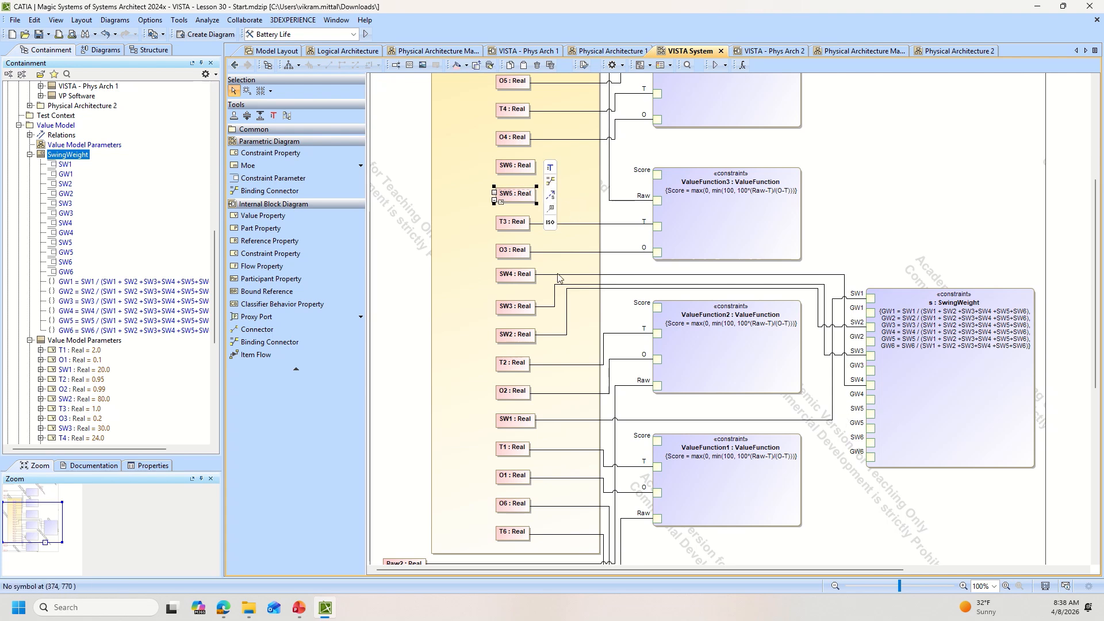
{"action": "left_click_drag", "start_coordinate": [550, 180], "coordinate": [870, 413]}
{"action": "left_click", "coordinate": [518, 166]}
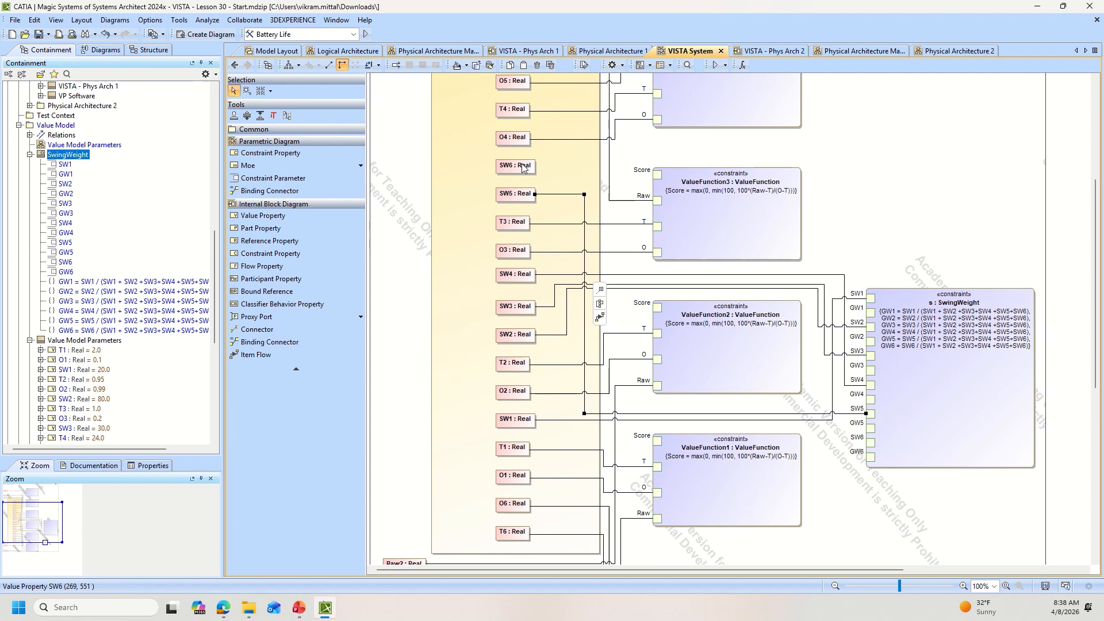
{"action": "left_click_drag", "start_coordinate": [552, 154], "coordinate": [870, 443]}
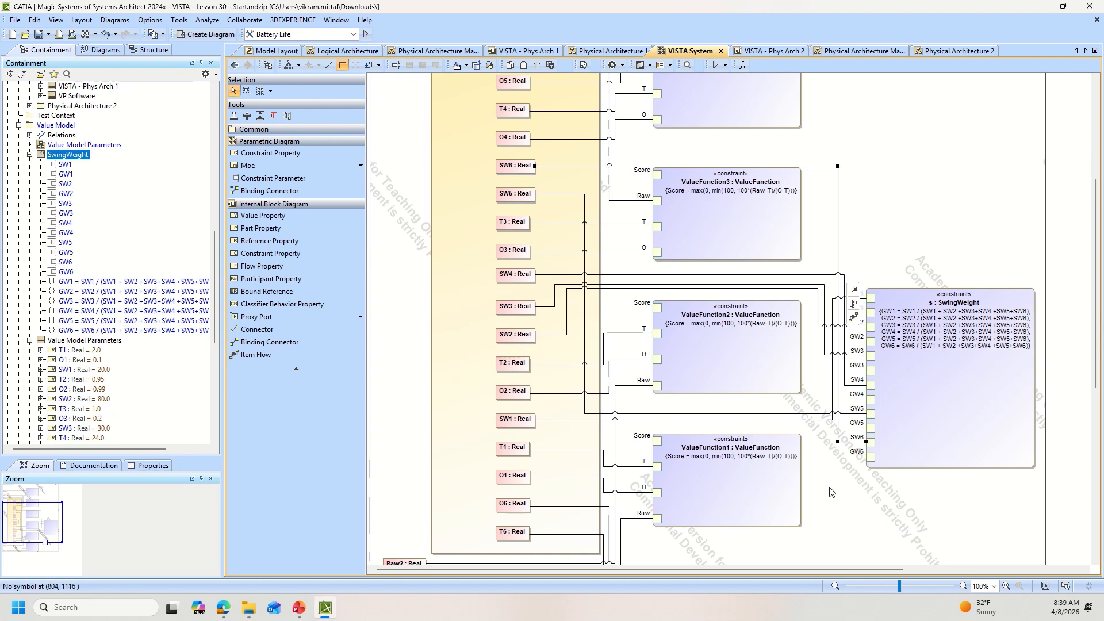
- Add a constraint property named SumProduct below the SwingWeight constraint
{"action": "scroll", "coordinate": [861, 461], "scroll_direction": "down", "scroll_amount": 5}
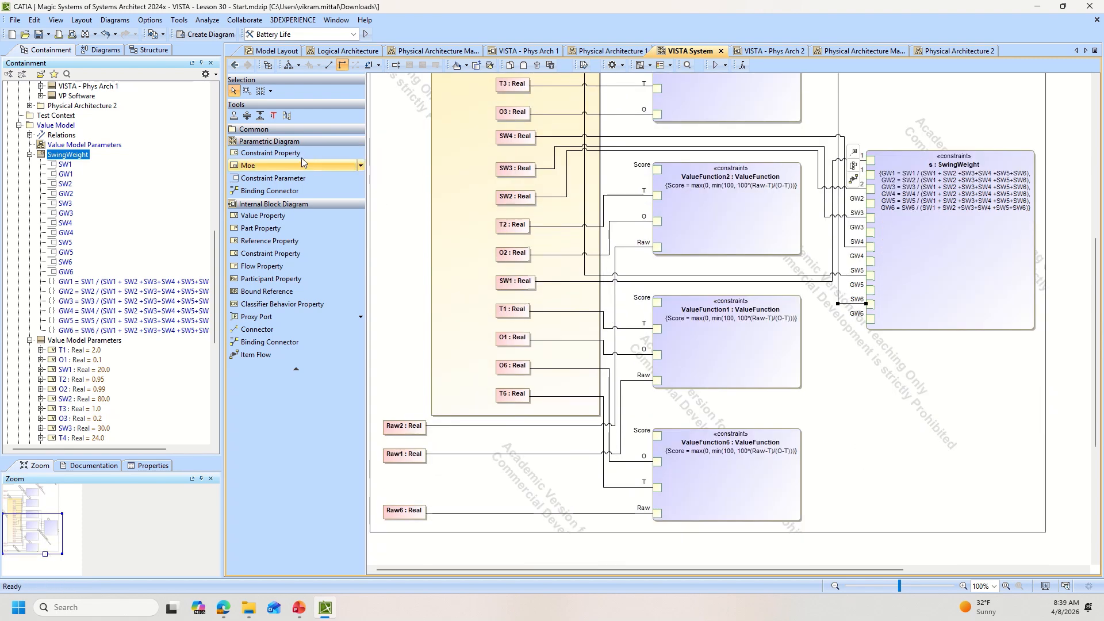
{"action": "left_click", "coordinate": [299, 156]}
{"action": "left_click", "coordinate": [895, 357]}
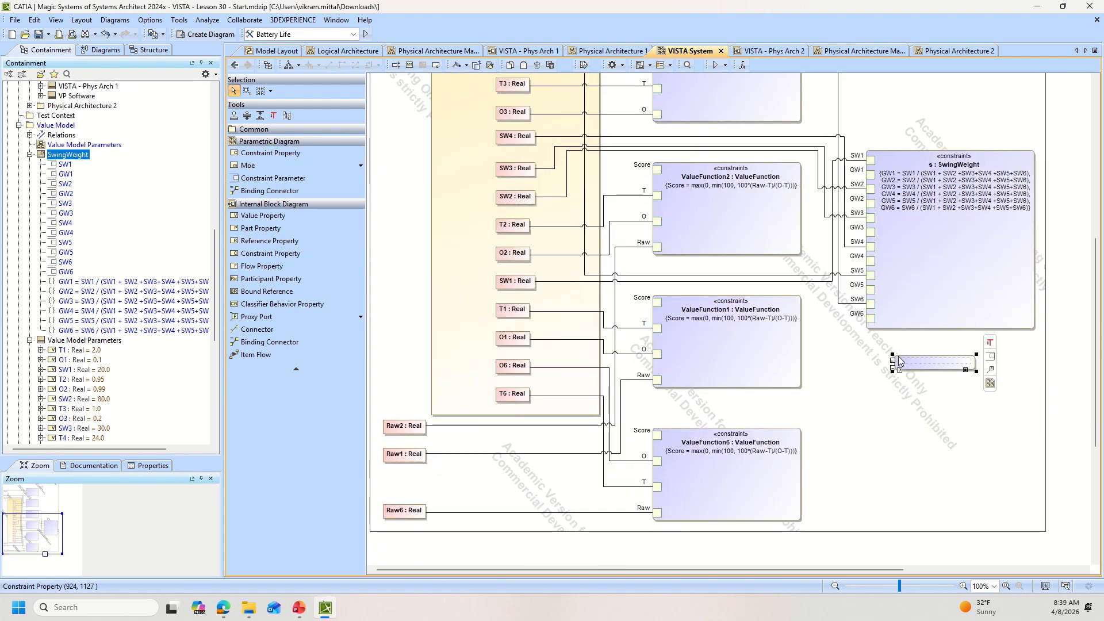
{"action": "type", "text": "Sum"}
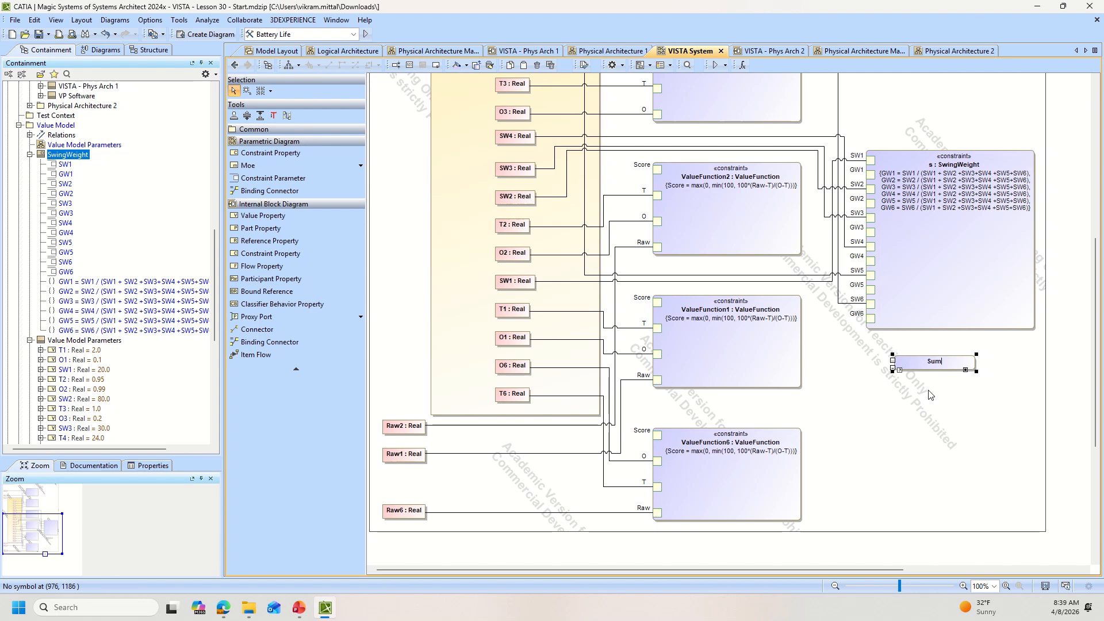
{"action": "type", "text": "Product"}
{"action": "key", "text": "Return"}
- Add two constraint parameters named Score1 and GW1 to the SumProduct constraint
{"action": "left_click", "coordinate": [991, 356]}
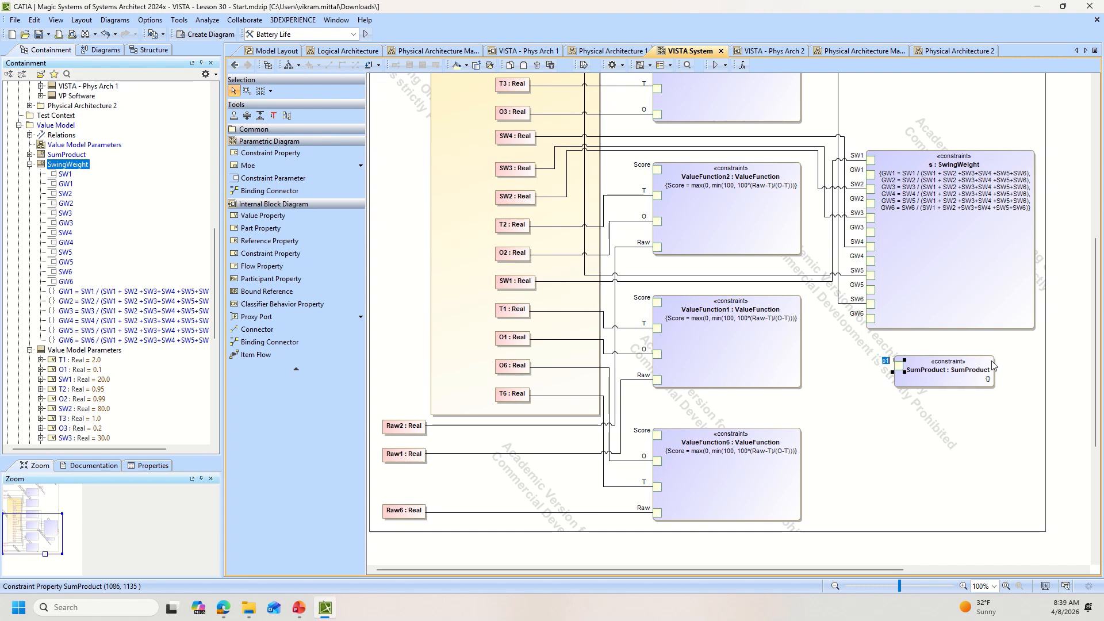
{"action": "key", "text": "Return"}
{"action": "left_click", "coordinate": [949, 382]}
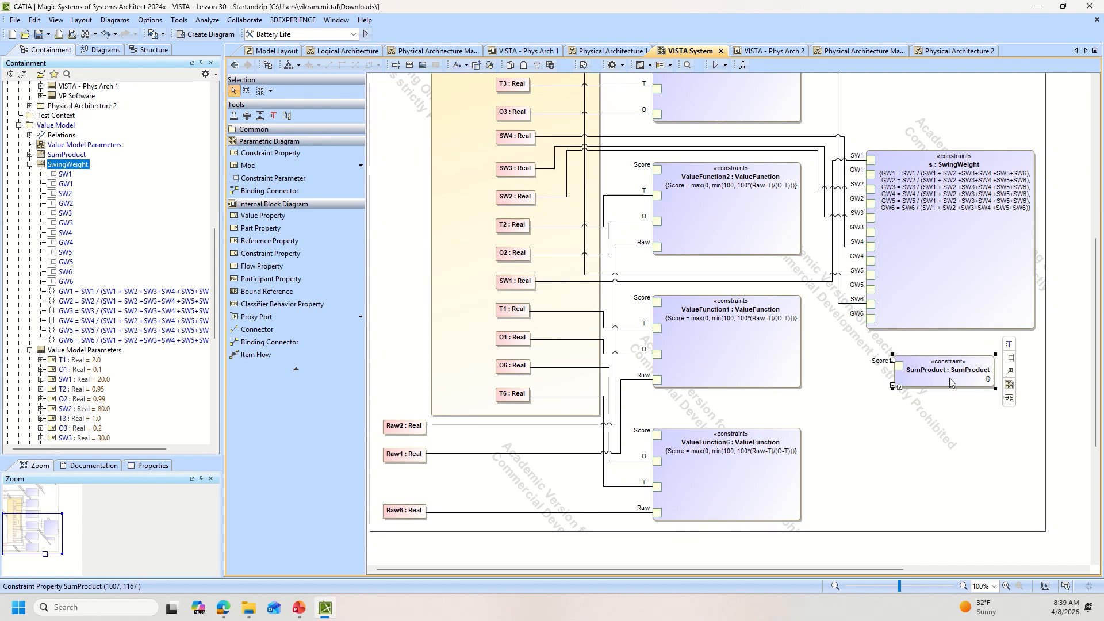
{"action": "left_click", "coordinate": [1011, 361]}
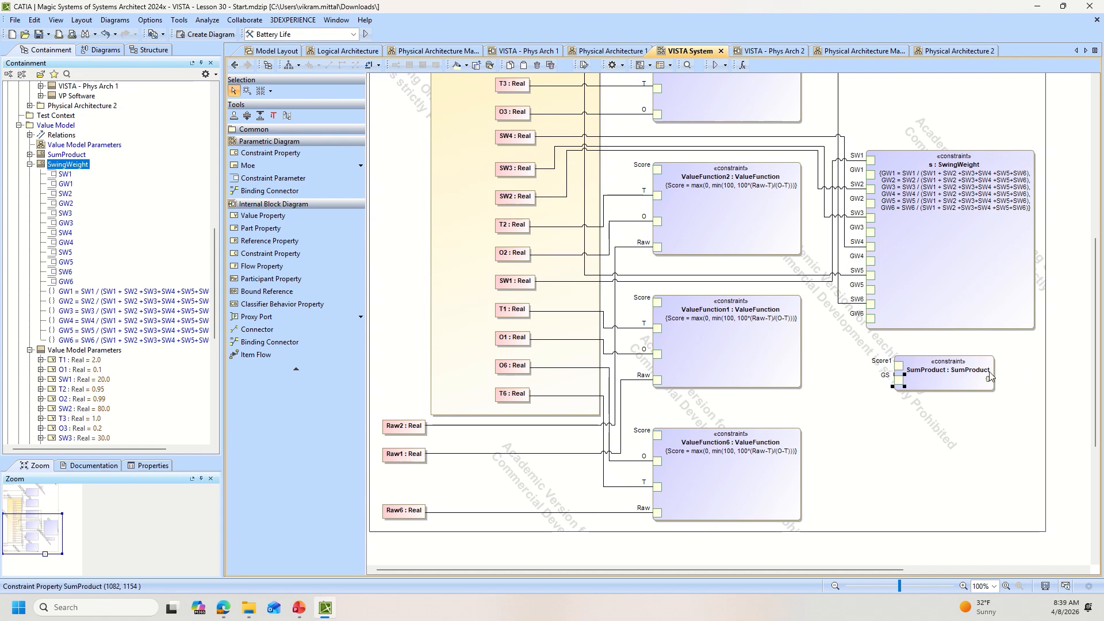
{"action": "key", "text": "Return"}
- Copy Score1 and GW1 in the SumProduct block and paste the pair five times to create Score2 to Score6 and GW2 to GW6
{"action": "left_click", "coordinate": [30, 155]}
{"action": "left_click", "coordinate": [66, 165]}
{"action": "left_click", "coordinate": [67, 174], "text": "shift"}
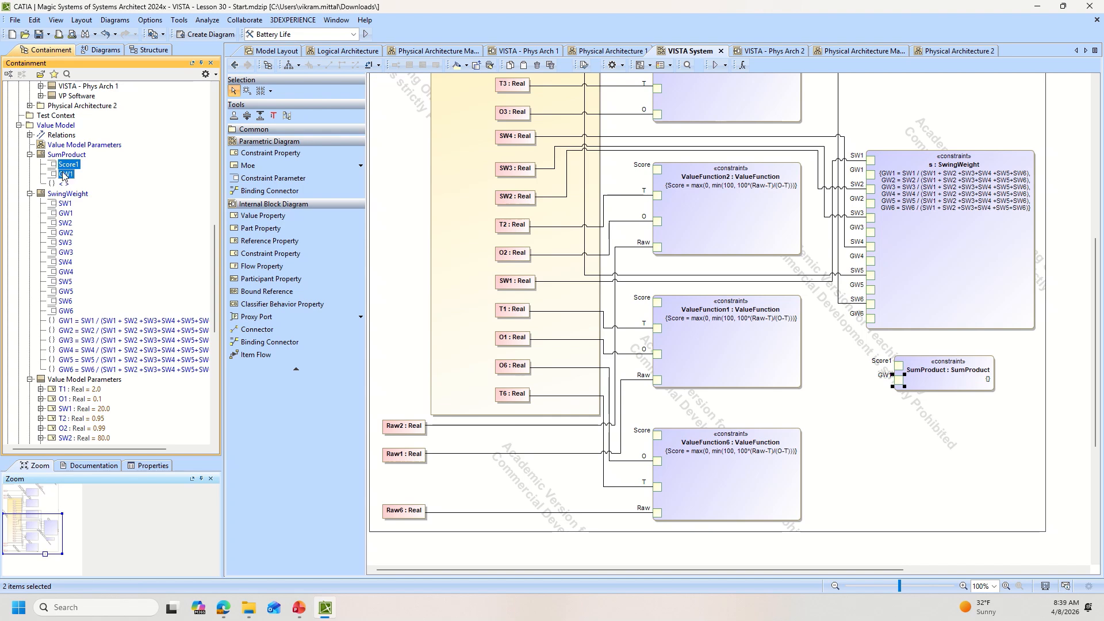
{"action": "left_click", "coordinate": [83, 154]}
{"action": "key", "text": "ctrl+v"}
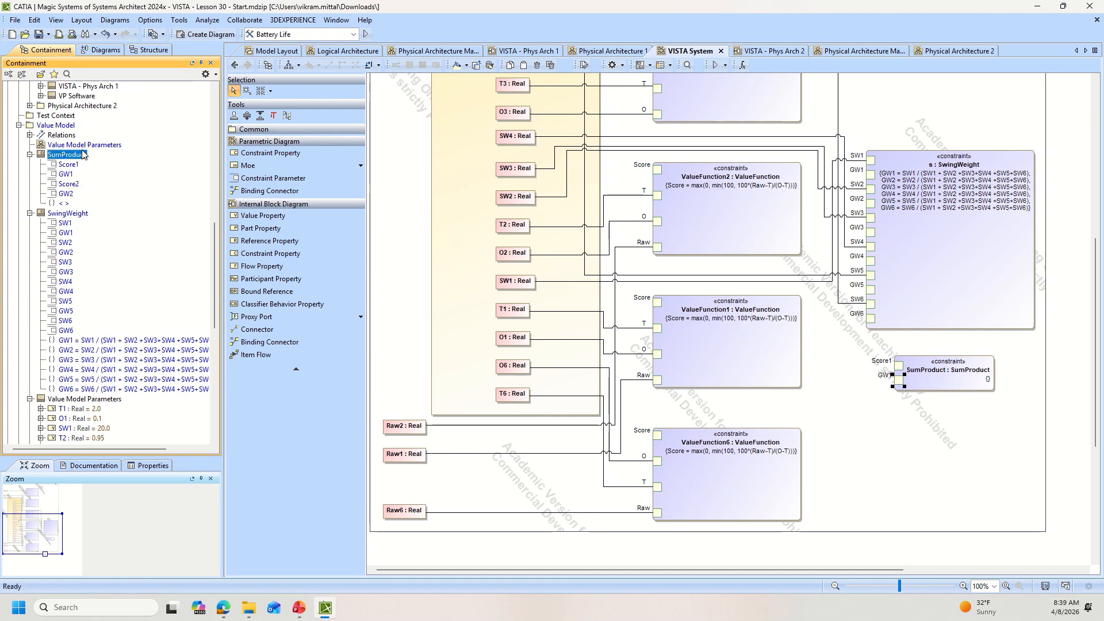
{"action": "key", "text": "ctrl+v"}
{"action": "key", "text": "ctrl+v"}
{"action": "key", "text": "ctrl+v"}
{"action": "key", "text": "ctrl+v"}
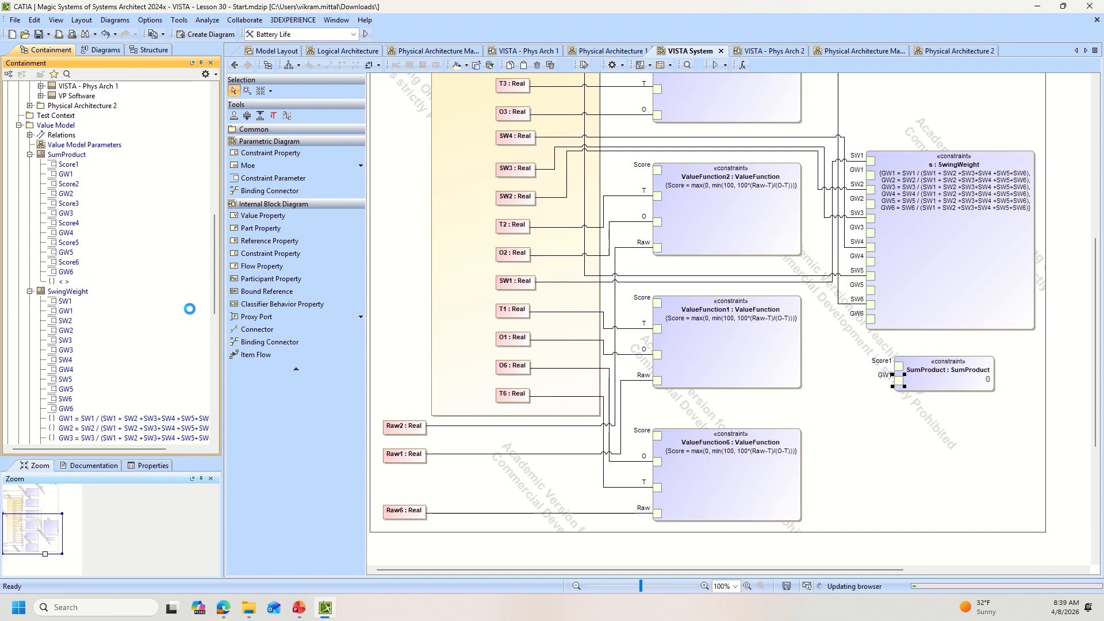
- Display all constraint parameters on the SumProduct constraint in the diagram
{"action": "right_click", "coordinate": [947, 382]}
{"action": "mouse_move", "coordinate": [977, 481]}
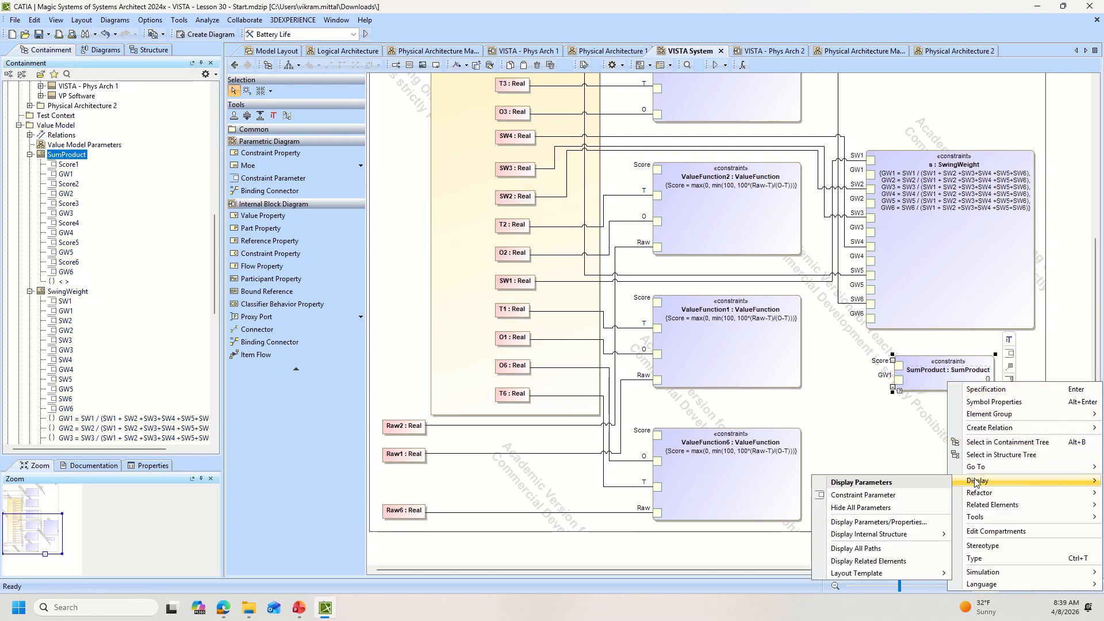
{"action": "left_click", "coordinate": [911, 494]}
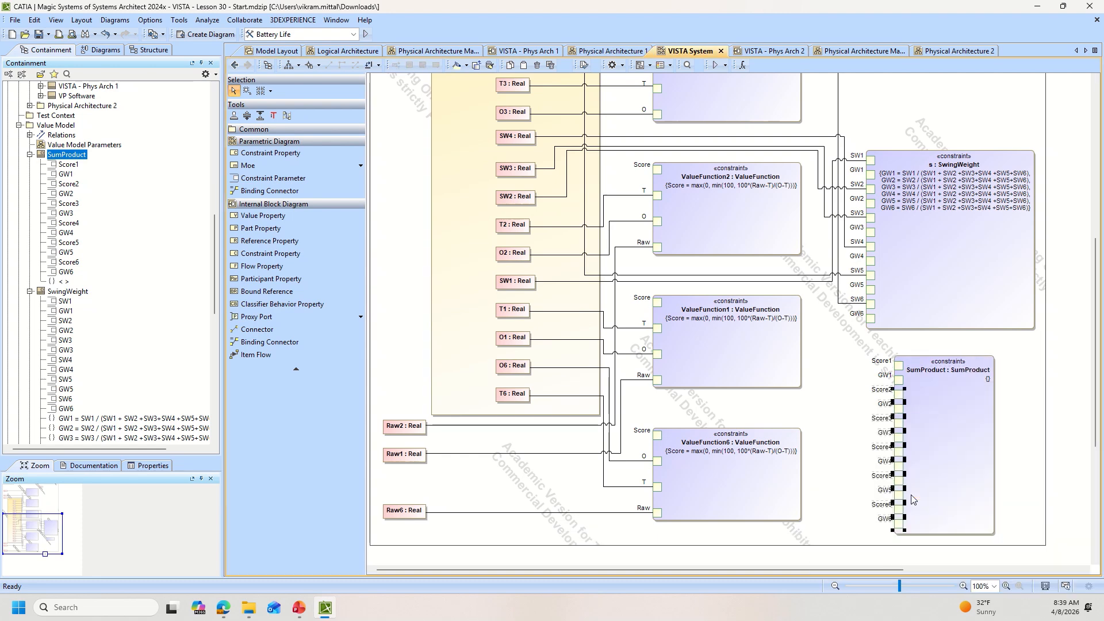
{"action": "left_click", "coordinate": [1003, 403]}
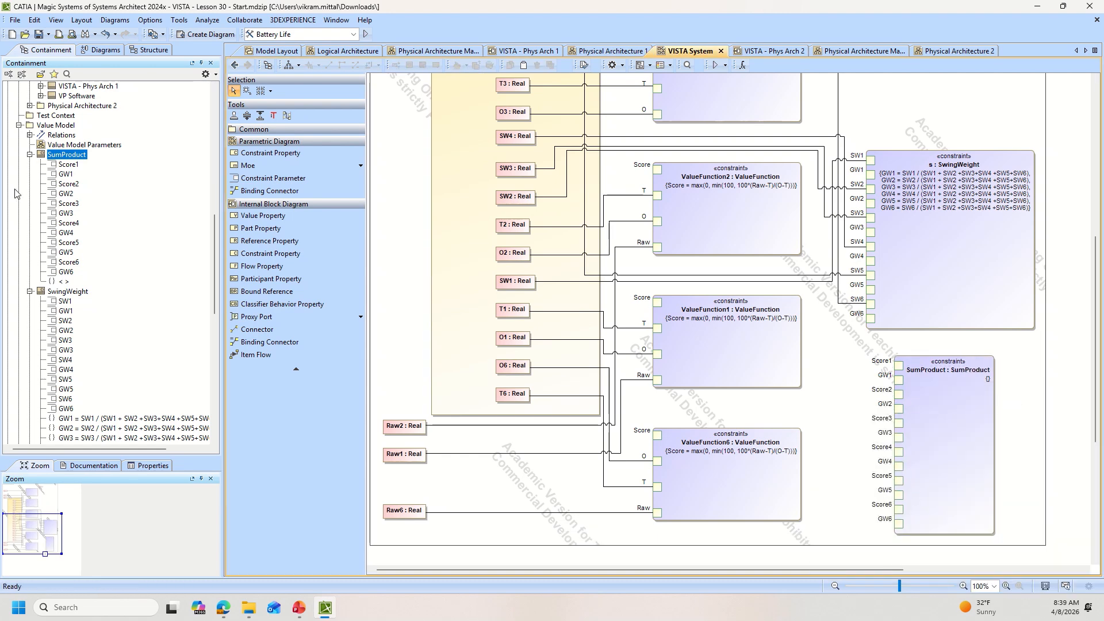
- Add an output constraint parameter named Score to the SumProduct constraint
{"action": "left_click", "coordinate": [946, 424]}
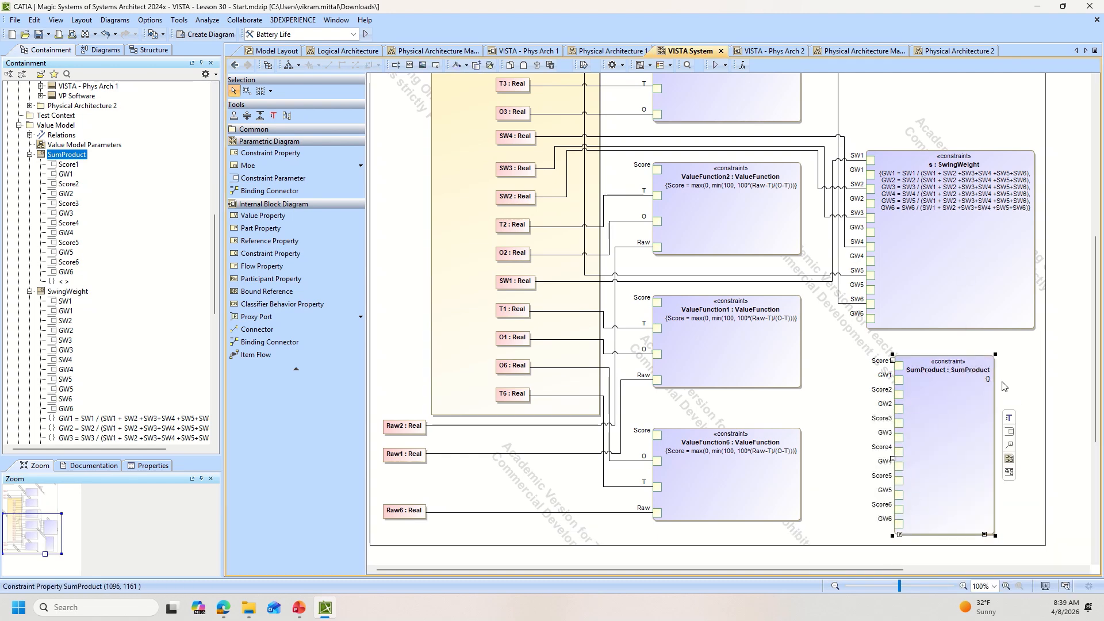
{"action": "left_click", "coordinate": [1013, 433]}
{"action": "type", "text": "S"}
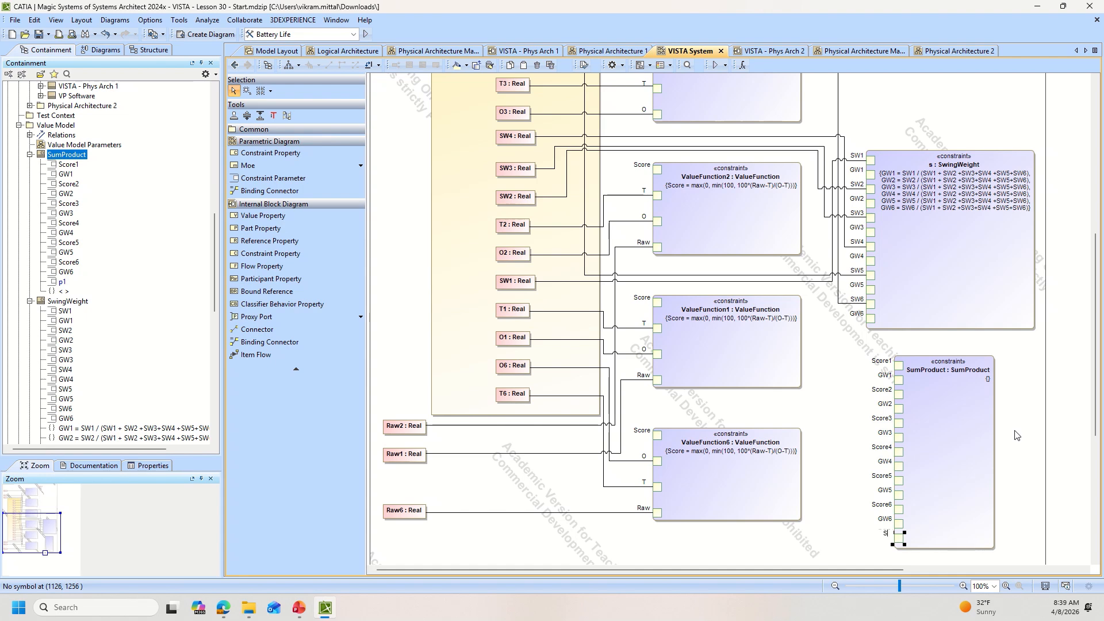
{"action": "type", "text": "core"}
{"action": "key", "text": "Return"}
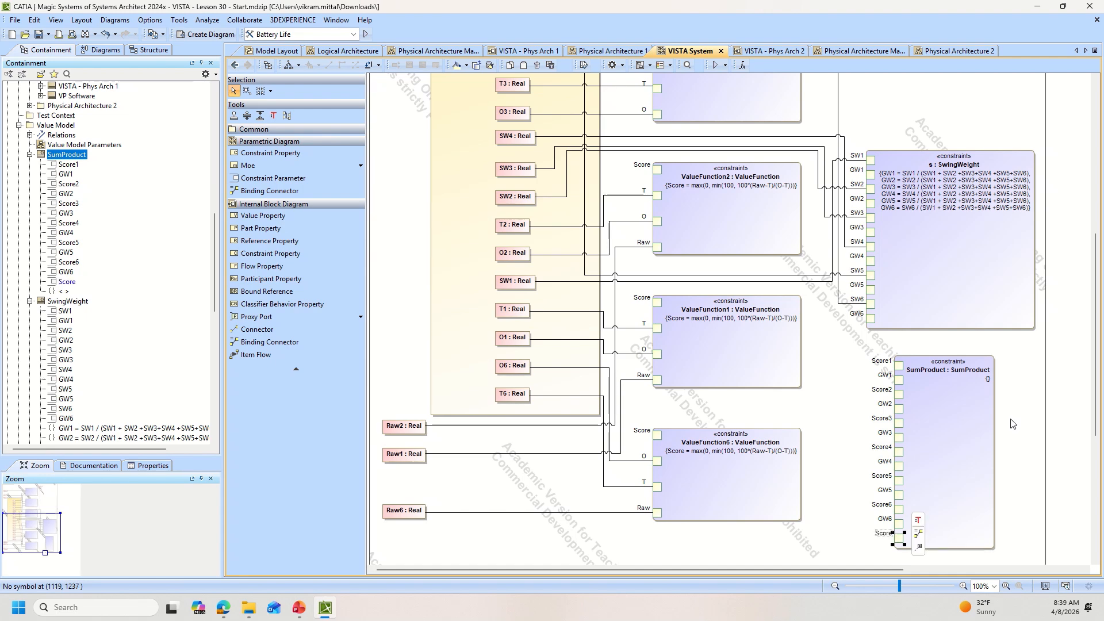
{"action": "left_click", "coordinate": [1007, 425]}
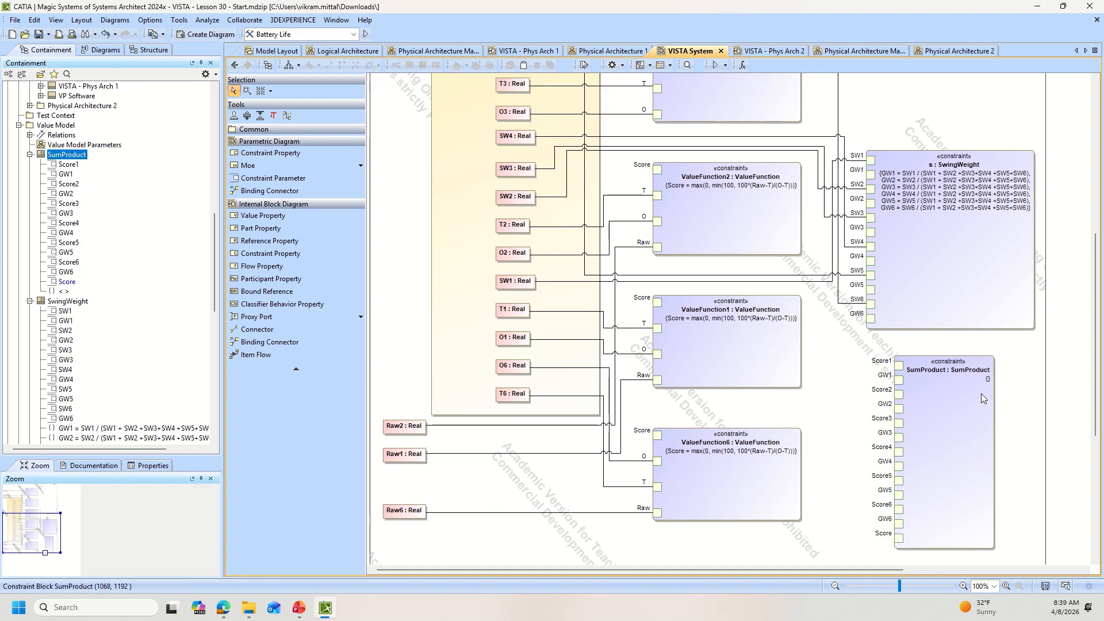
- Set the SumProduct constraint expression to Score = GW1 * Score1 + GW2 * Score2 + GW3*Score3+GW4*Score4+GW5*Score5+GW6*Score6
{"action": "left_click", "coordinate": [981, 393]}
{"action": "left_click", "coordinate": [987, 379]}
{"action": "type", "text": "Score = G"}
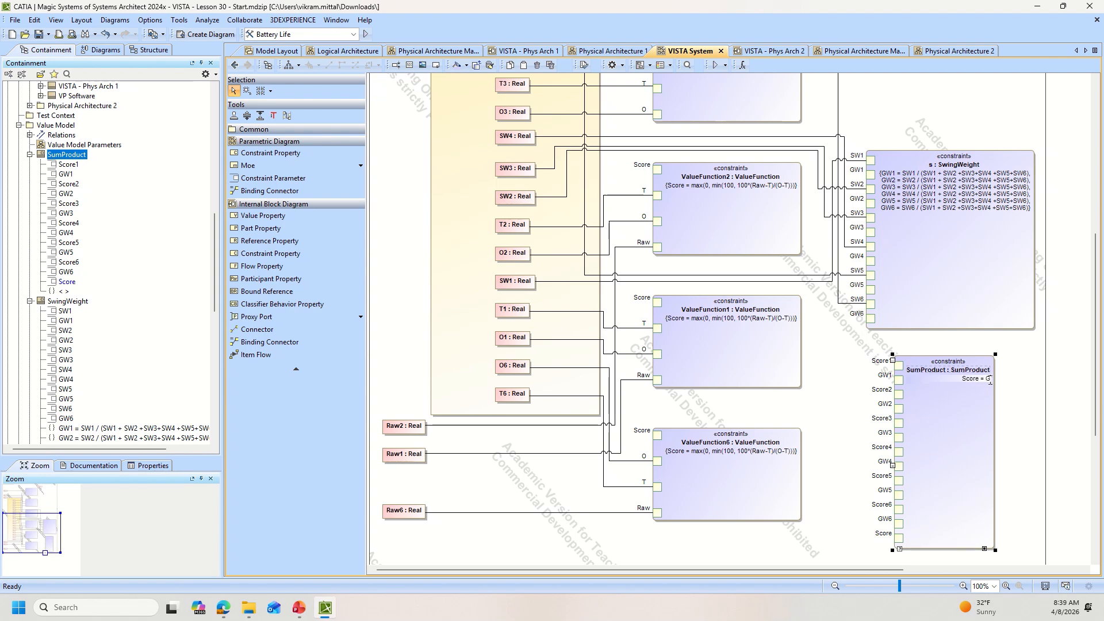
{"action": "type", "text": "W1 ("}
{"action": "type", "text": " Score1 + GW2 * Score2 + GW3*Score3+GW4*Sco"}
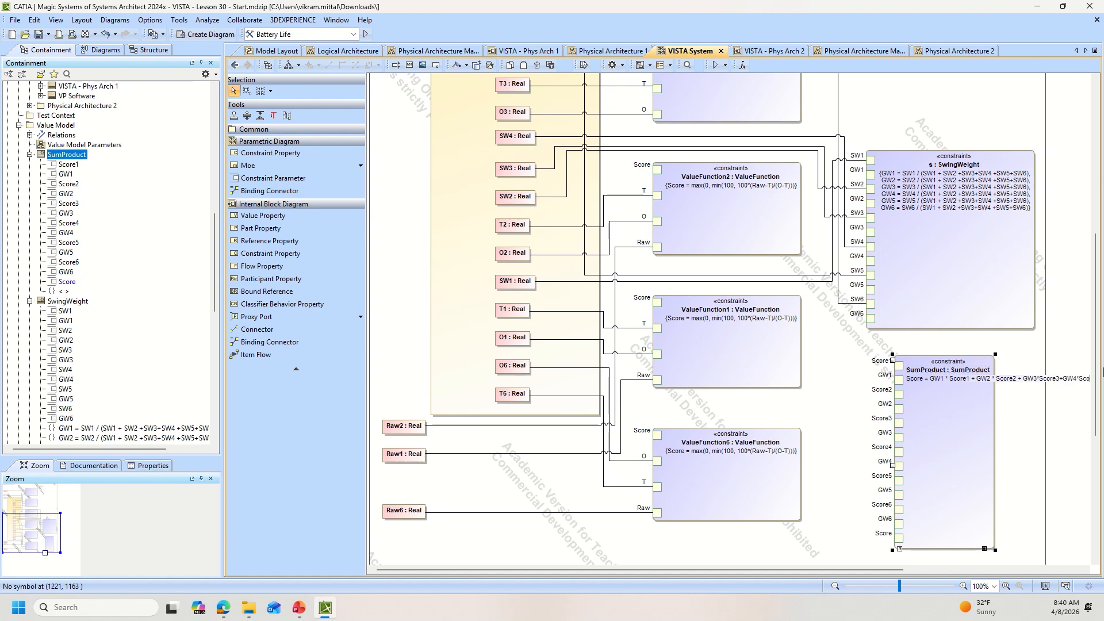
{"action": "type", "text": "re4+GW"}
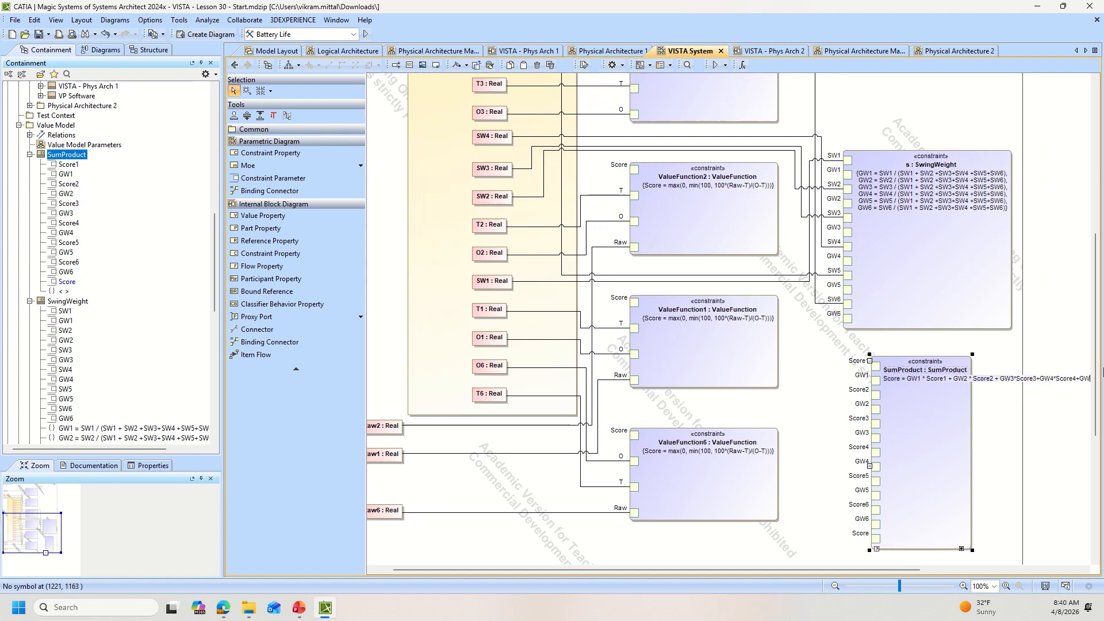
{"action": "type", "text": "5*Sc"}
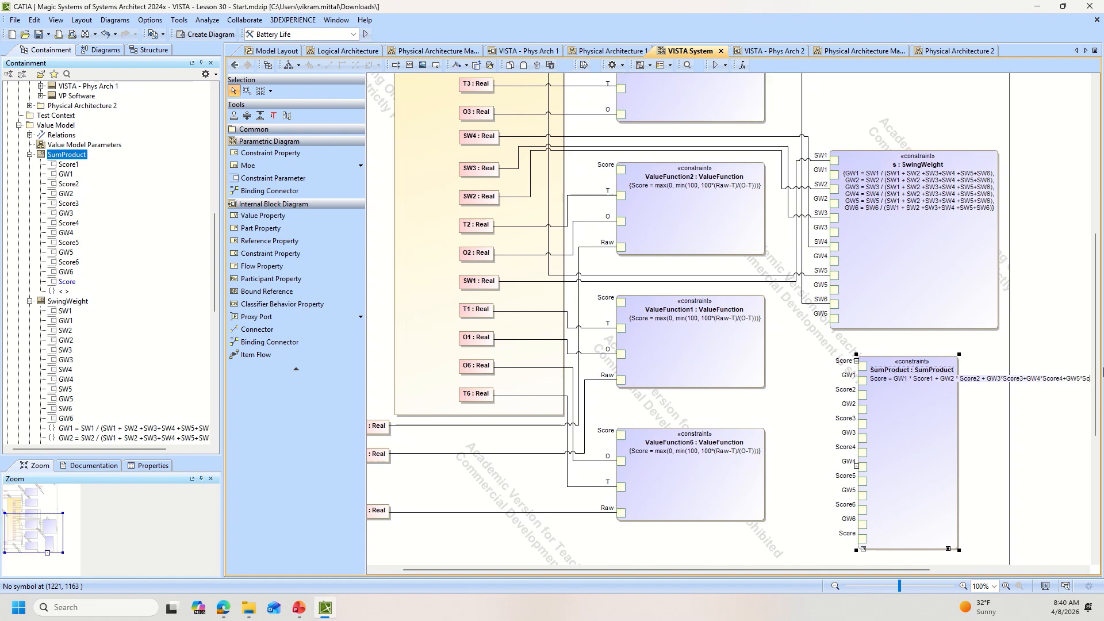
{"action": "type", "text": "ore5+"}
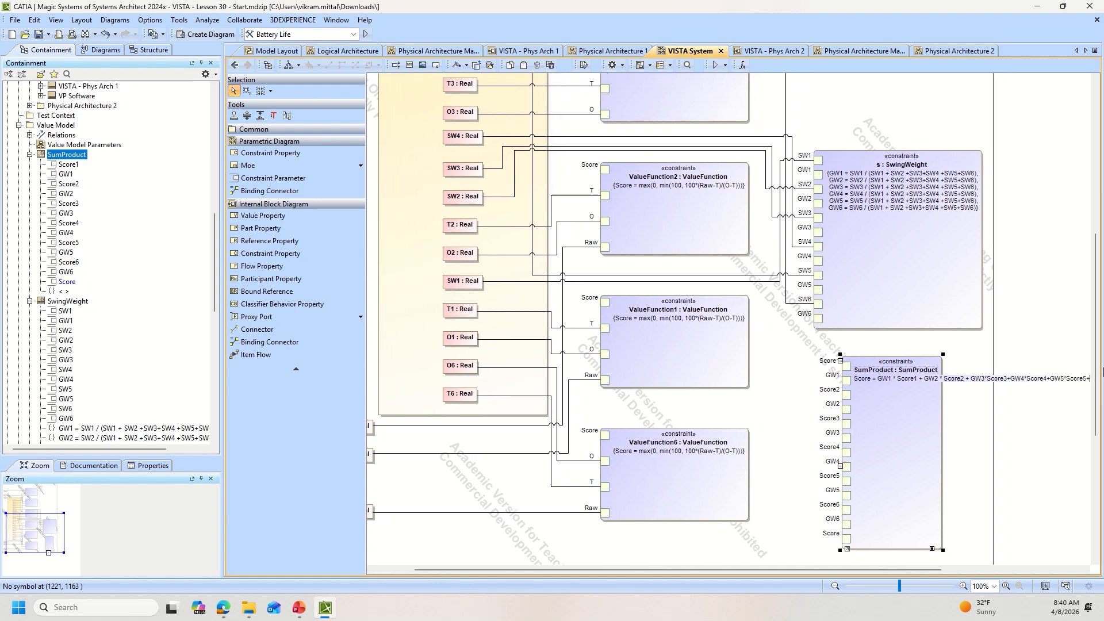
{"action": "type", "text": "GW6*Sc"}
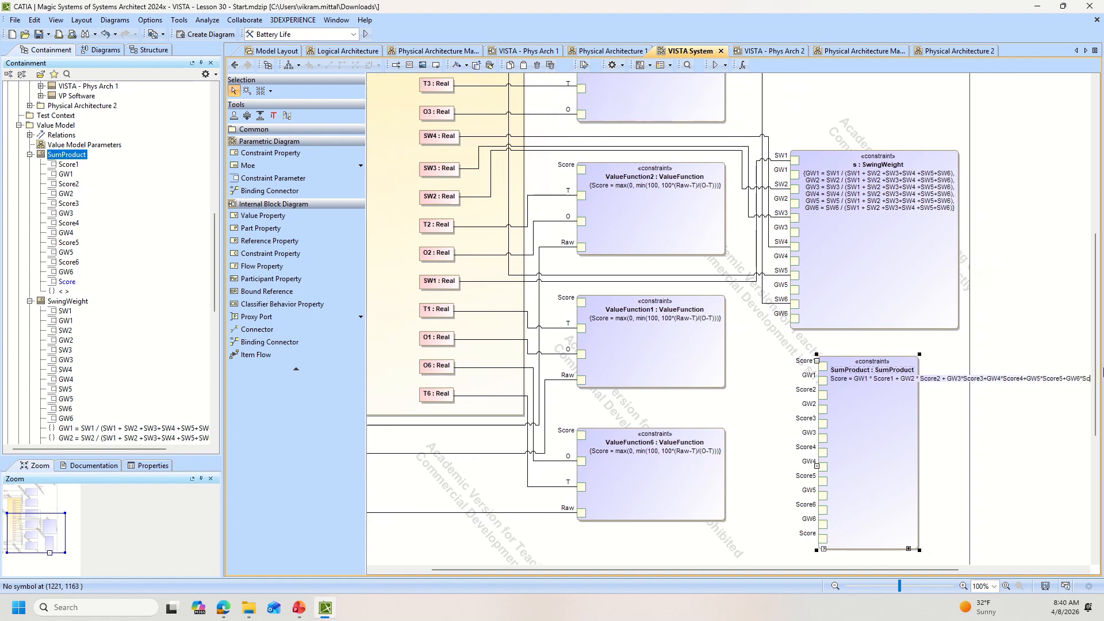
{"action": "type", "text": "ore6"}
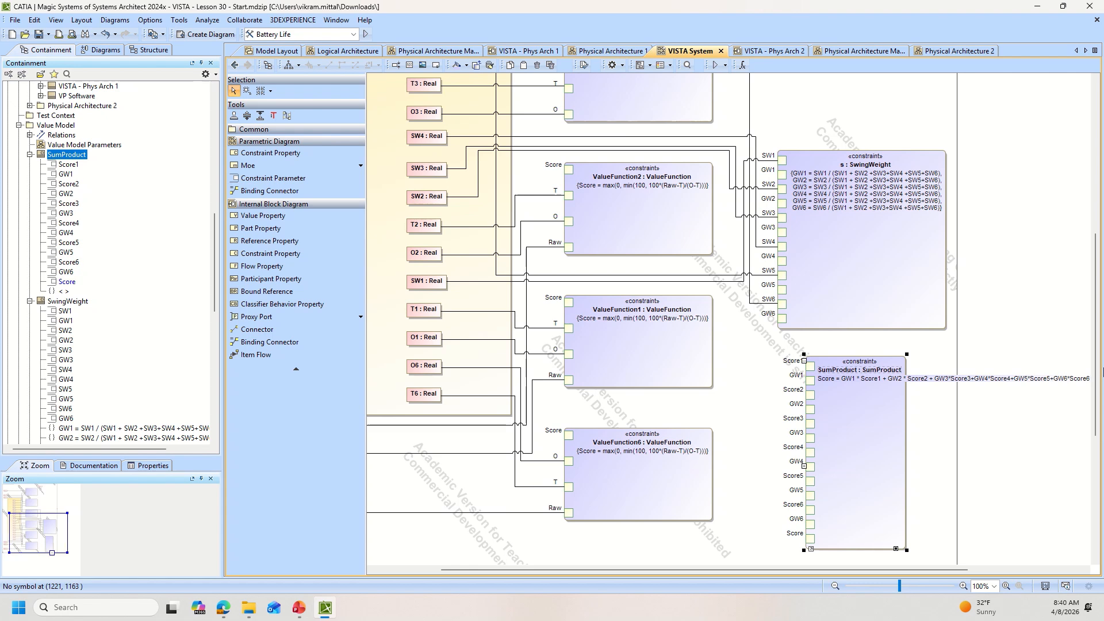
{"action": "key", "text": "Return"}
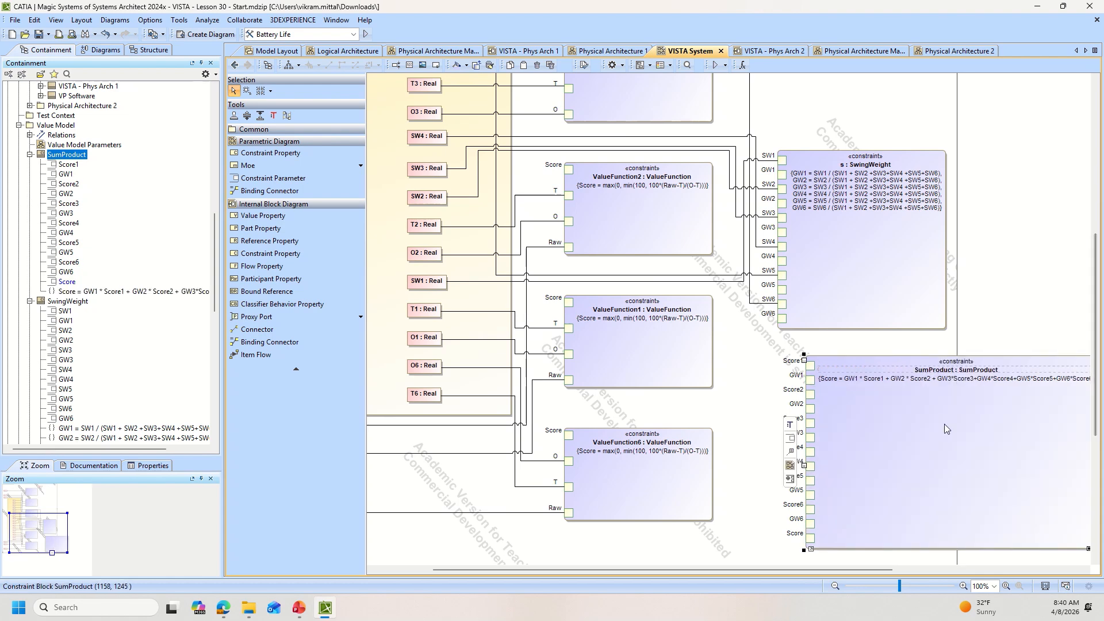
- Bind GW1 and GW2 of the SwingWeight constraint to GW1 and GW2 of the SumProduct constraint
{"action": "scroll", "coordinate": [944, 424], "scroll_direction": "down", "scroll_amount": 2, "text": "ctrl"}
{"action": "scroll", "coordinate": [834, 428], "scroll_direction": "up", "scroll_amount": 2, "text": "ctrl"}
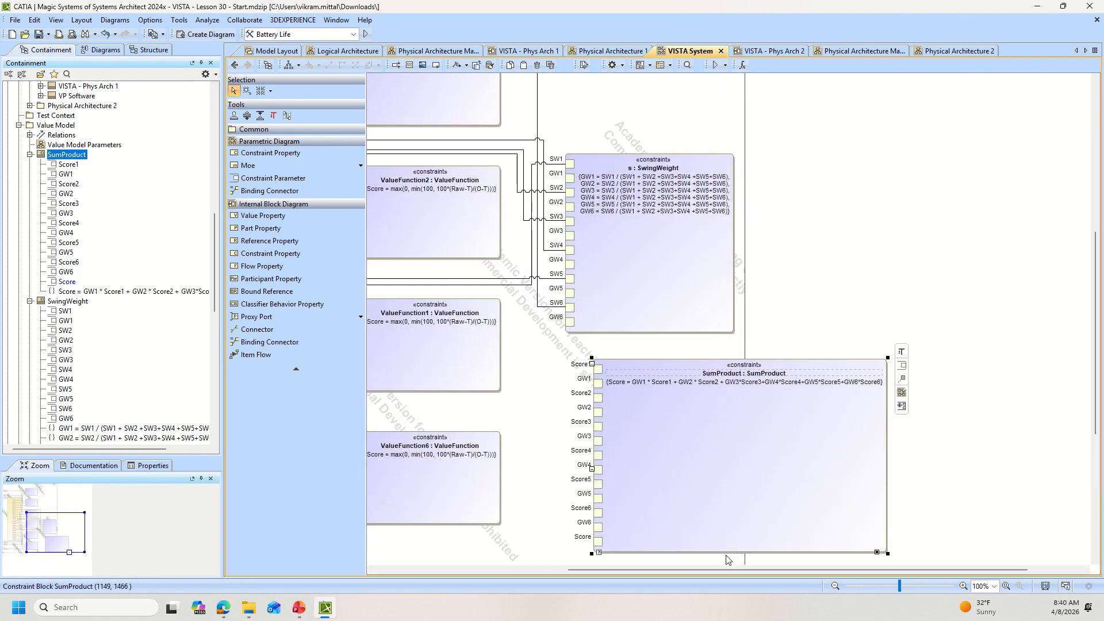
{"action": "left_click_drag", "start_coordinate": [725, 570], "coordinate": [588, 575]}
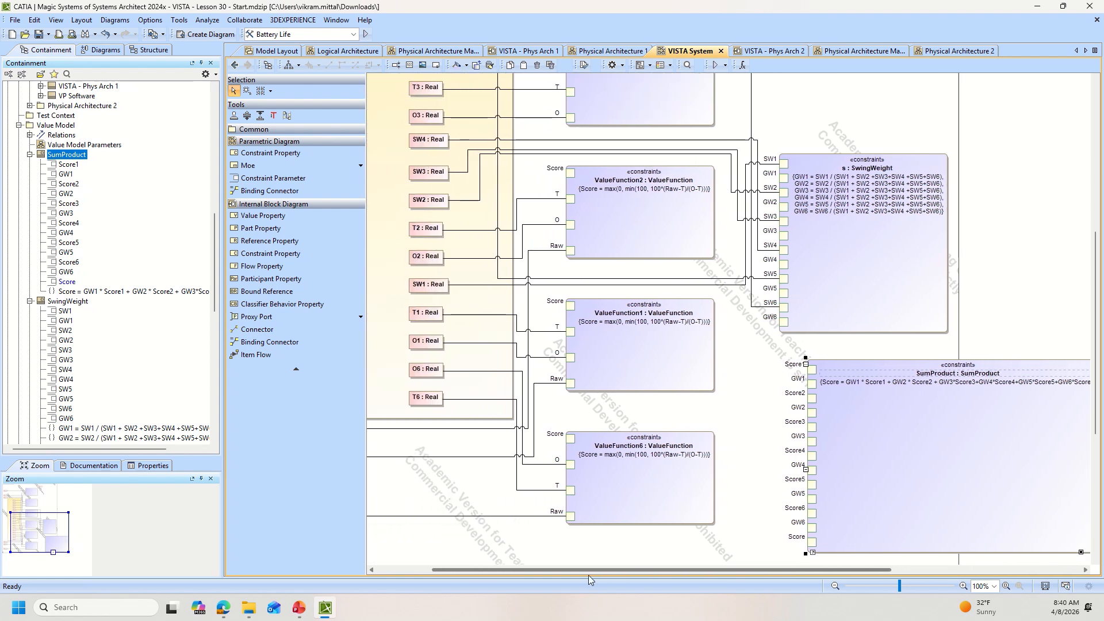
{"action": "left_click", "coordinate": [785, 179]}
{"action": "left_click", "coordinate": [800, 180]}
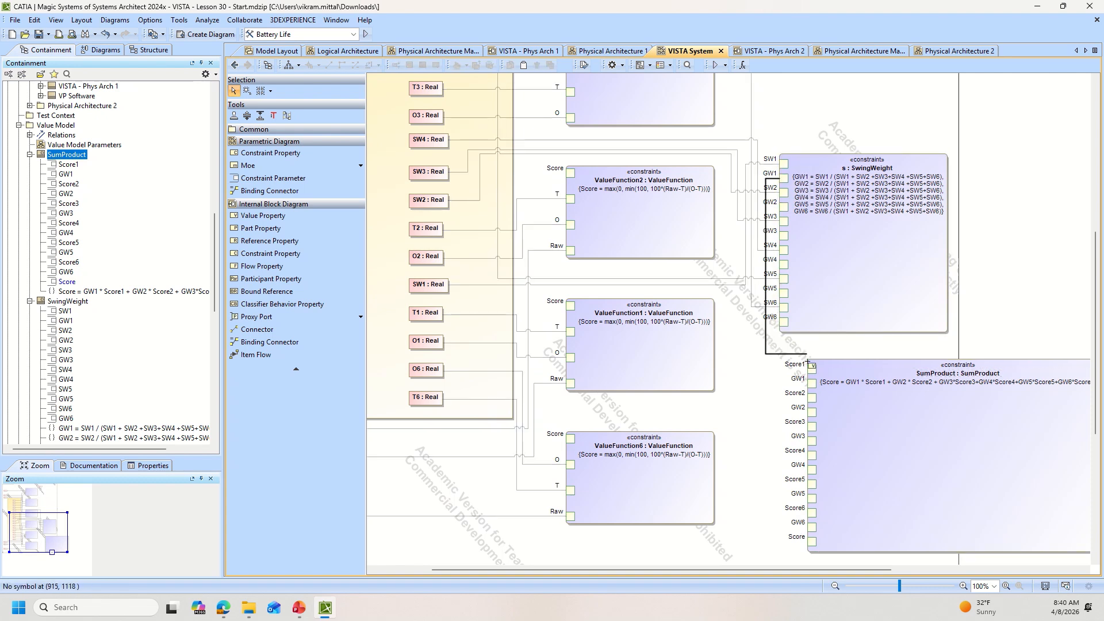
{"action": "left_click", "coordinate": [811, 383]}
{"action": "left_click", "coordinate": [784, 204]}
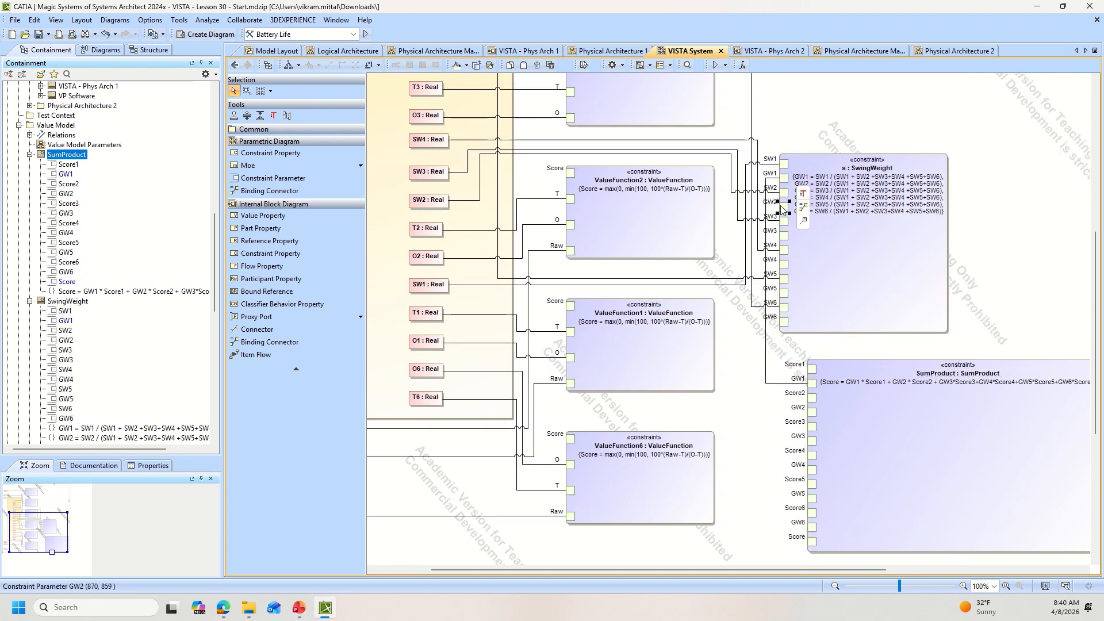
{"action": "left_click", "coordinate": [802, 207]}
{"action": "left_click", "coordinate": [811, 412]}
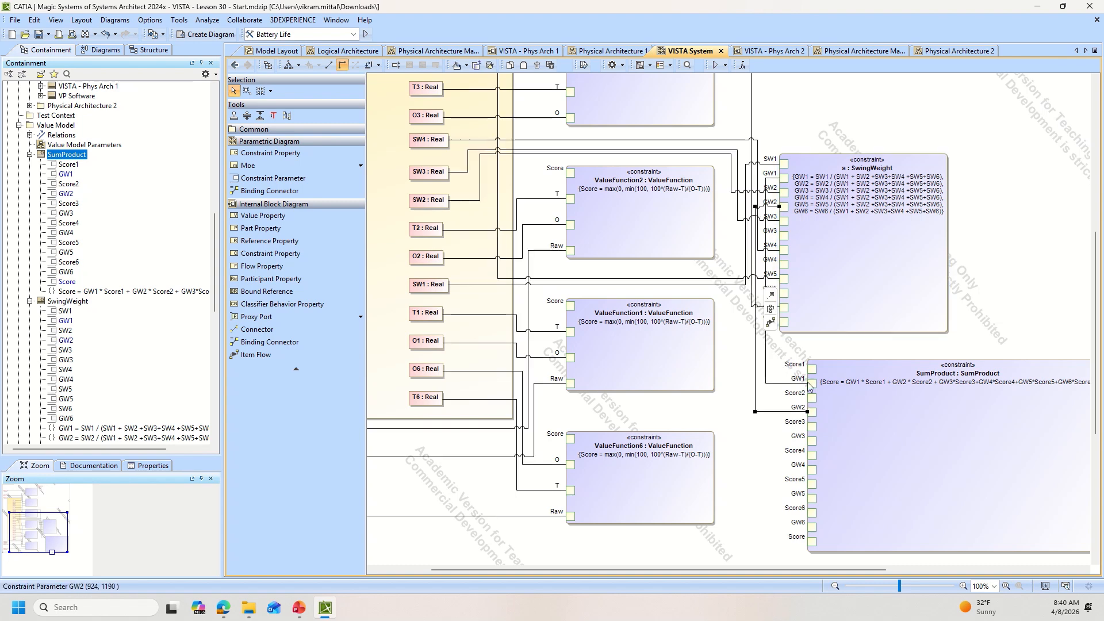
- Bind GW3 and GW4 of the SwingWeight constraint to the matching GW3 and GW4 parameters of SumProduct
{"action": "left_click", "coordinate": [784, 235]}
{"action": "left_click", "coordinate": [803, 241]}
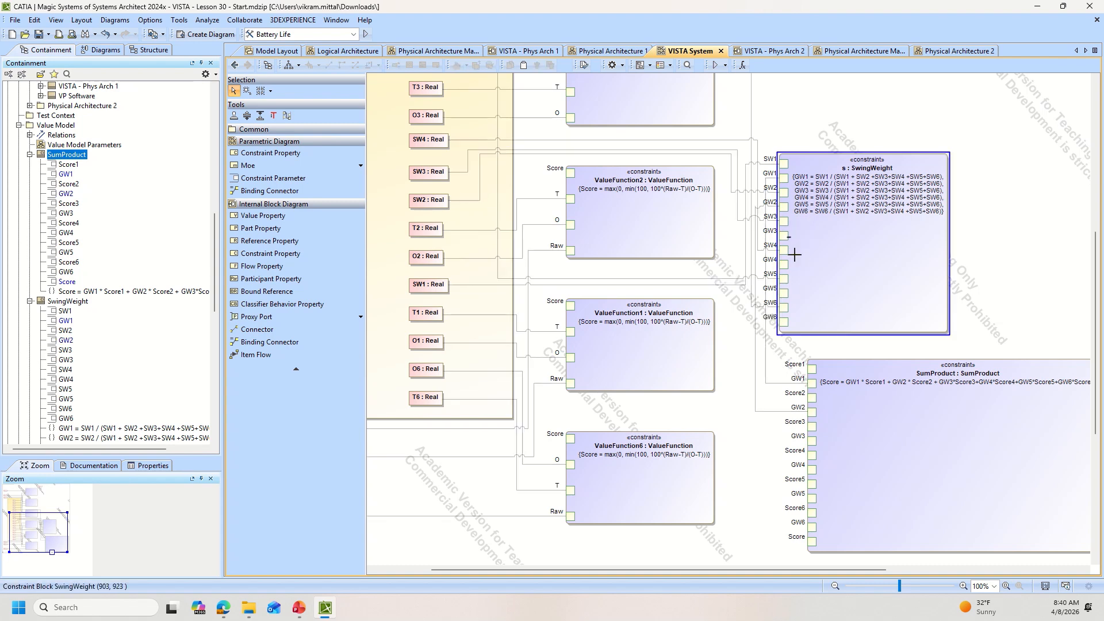
{"action": "left_click", "coordinate": [812, 440]}
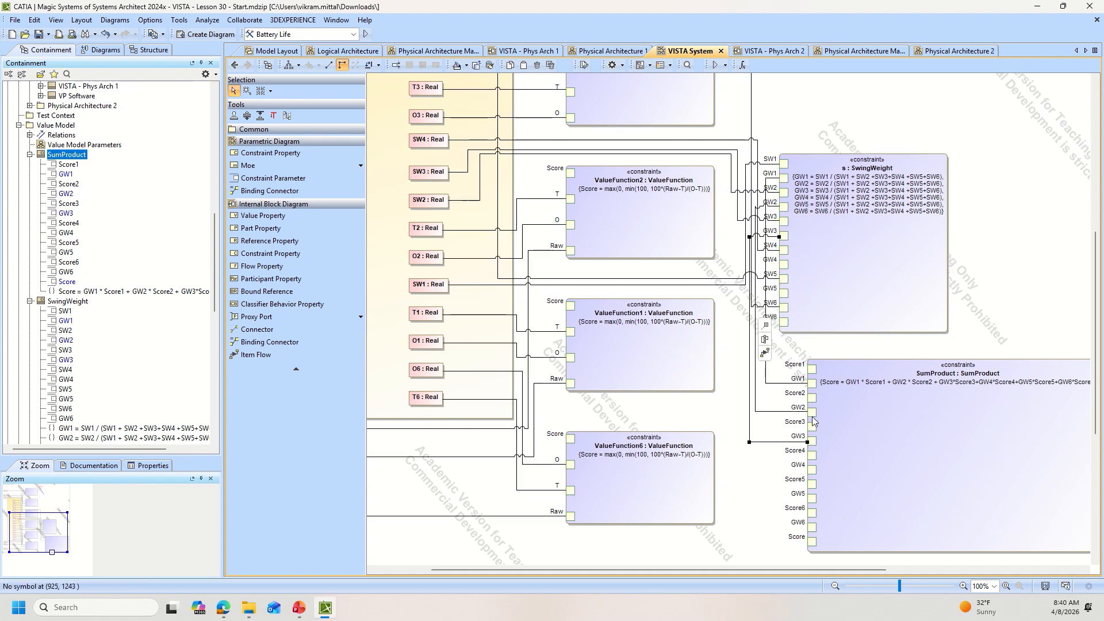
{"action": "left_click", "coordinate": [786, 264]}
{"action": "left_click", "coordinate": [804, 275]}
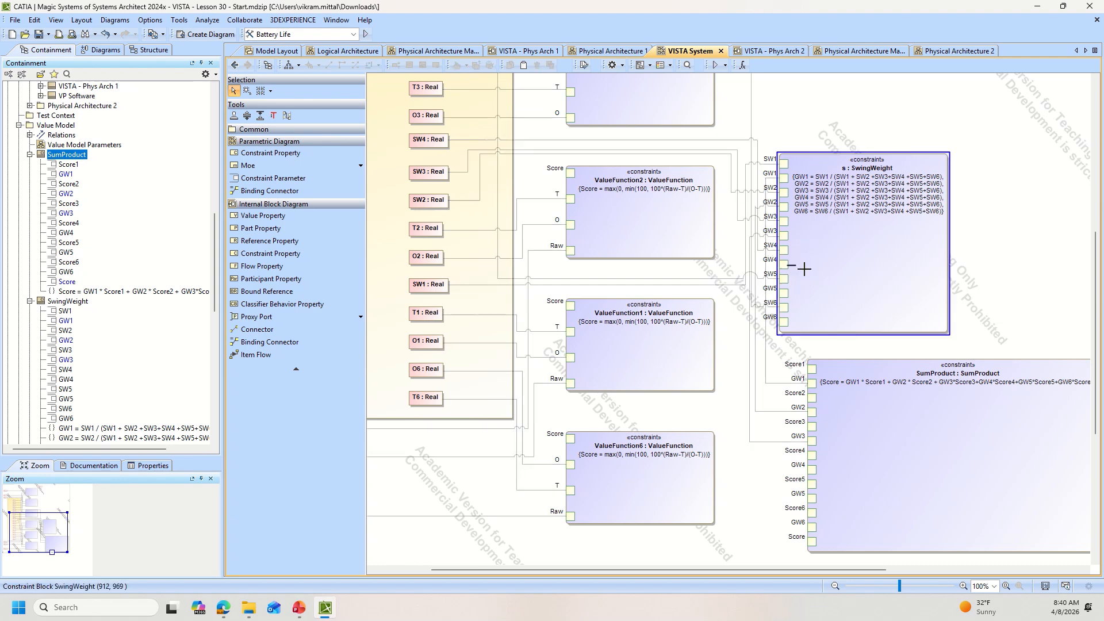
{"action": "left_click", "coordinate": [811, 469]}
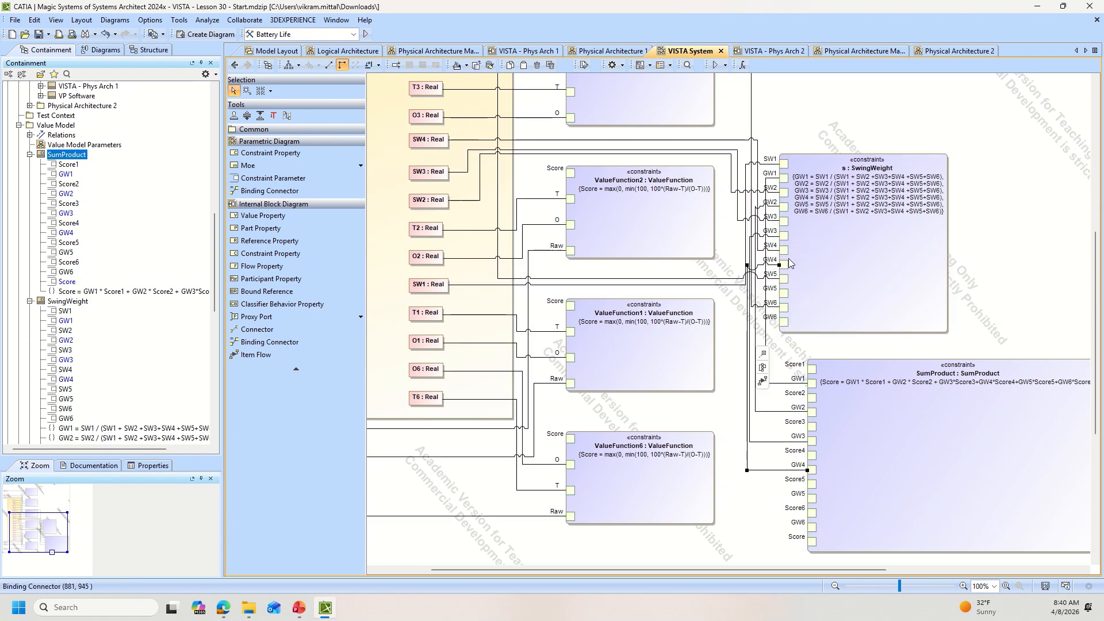
- Bind GW5 and GW6 of the SwingWeight constraint to the matching GW5 and GW6 parameters of SumProduct
{"action": "left_click", "coordinate": [784, 294]}
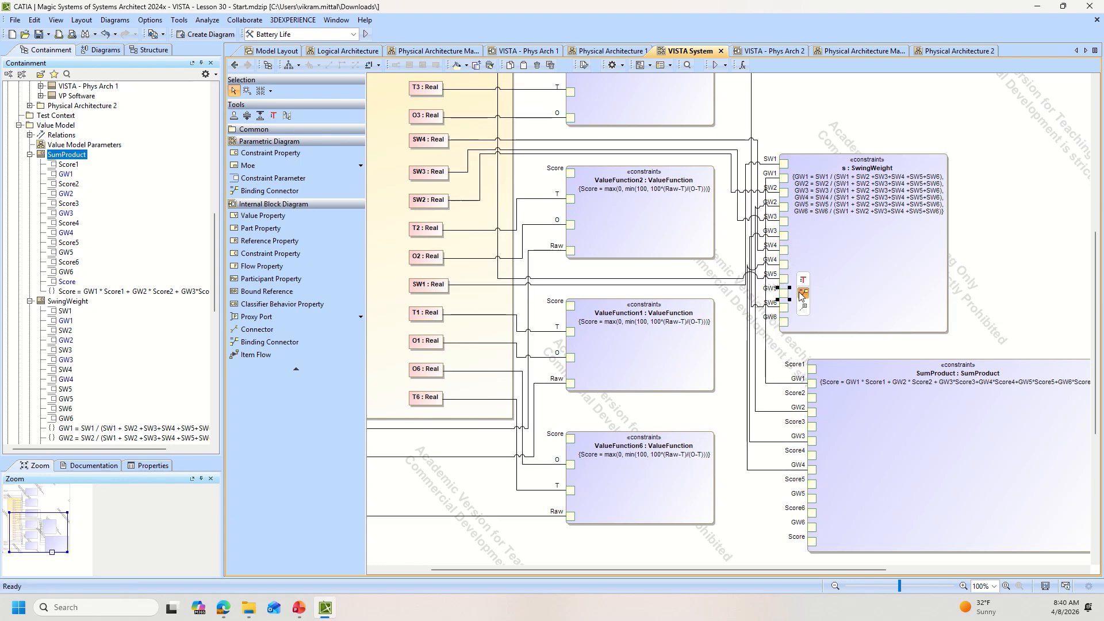
{"action": "left_click", "coordinate": [803, 293]}
{"action": "left_click", "coordinate": [811, 498]}
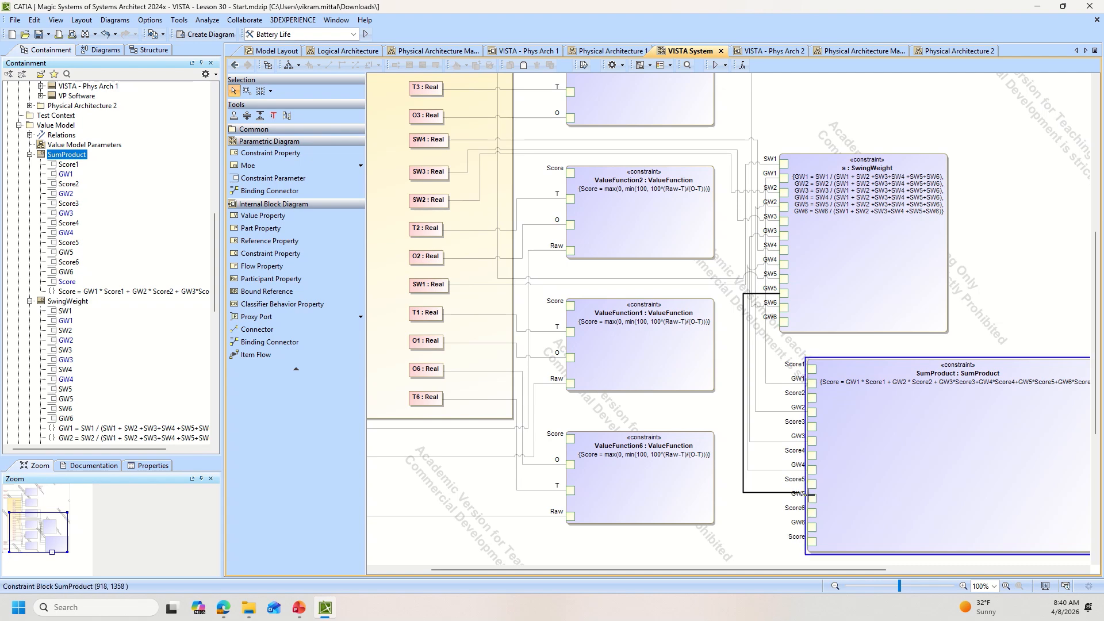
{"action": "left_click", "coordinate": [783, 322]}
{"action": "left_click", "coordinate": [804, 321]}
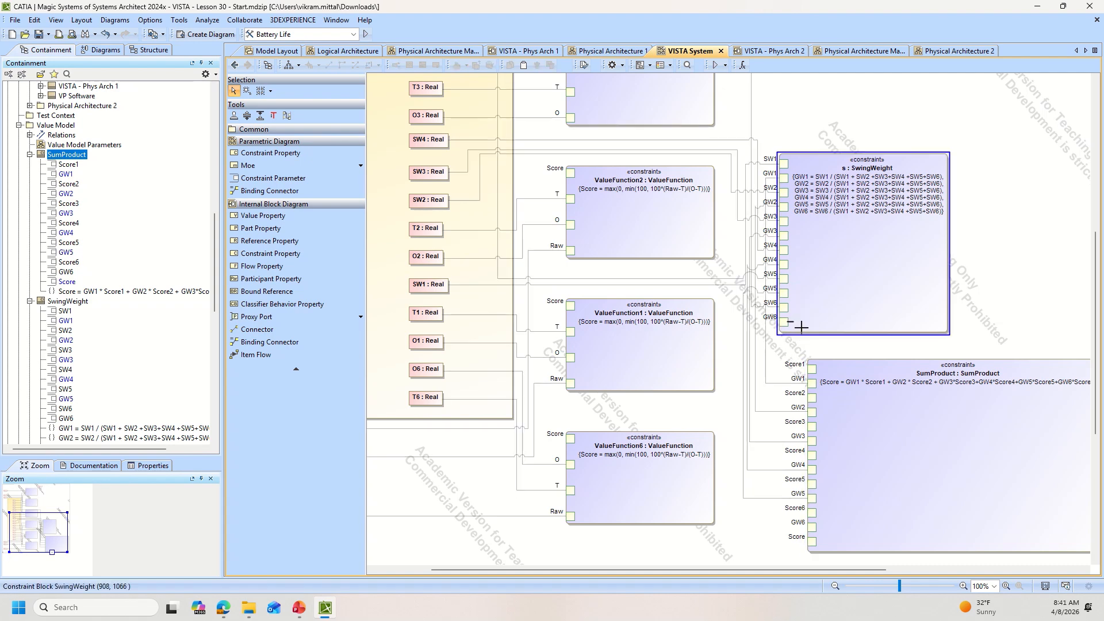
{"action": "left_click", "coordinate": [811, 527]}
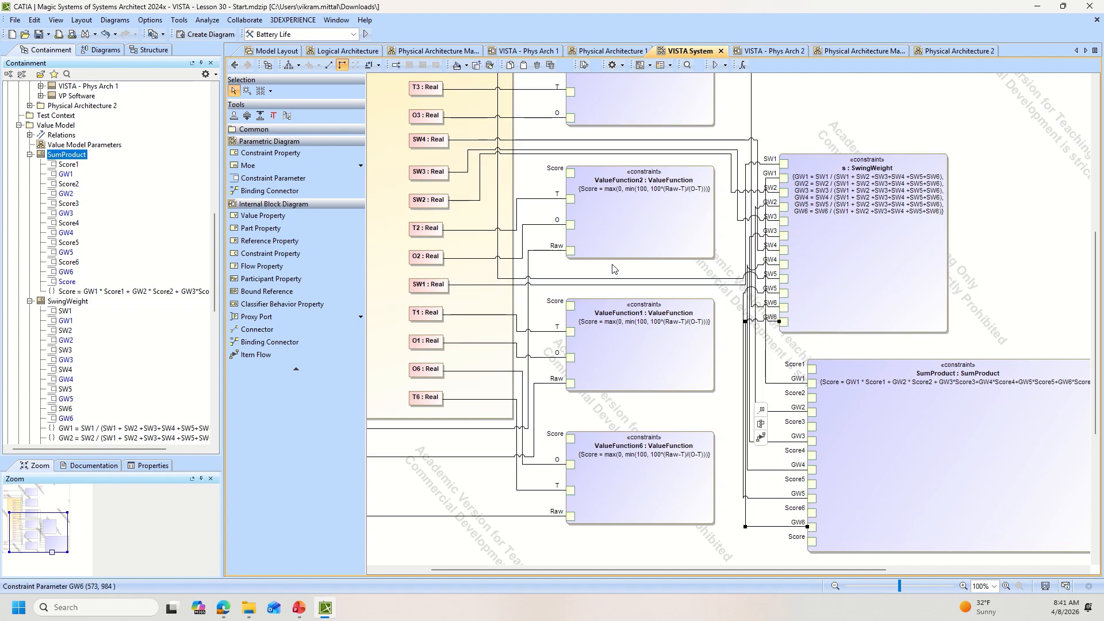
- Bind the Score parameter of ValueFunction6 to SumProduct's Score6, and that of ValueFunction1 to Score1
{"action": "left_click", "coordinate": [572, 439]}
{"action": "left_click", "coordinate": [594, 440]}
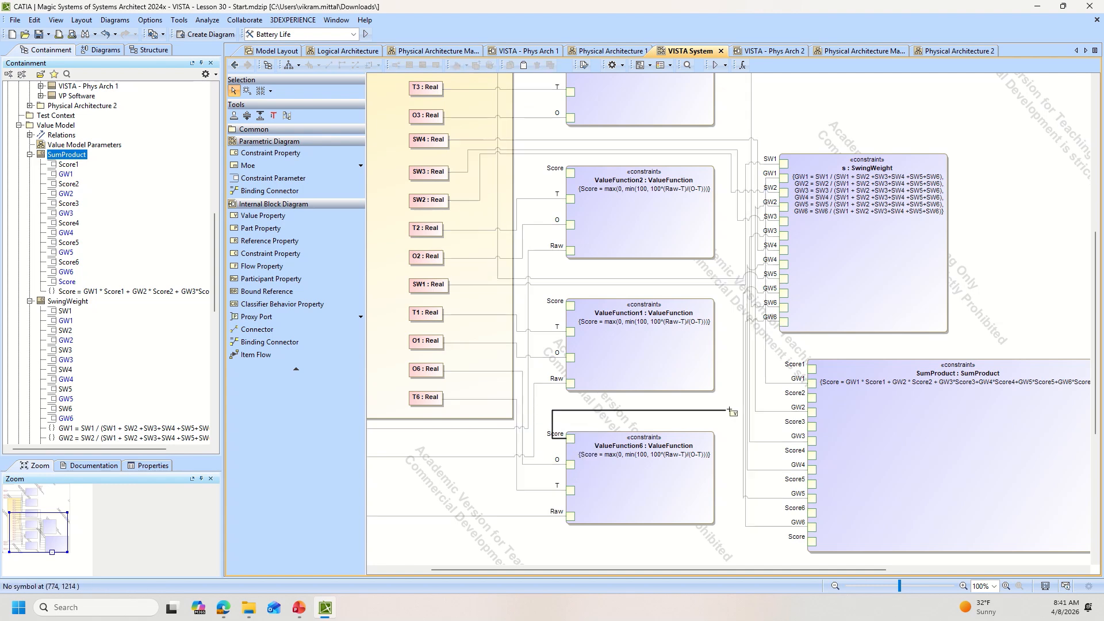
{"action": "left_click", "coordinate": [811, 527]}
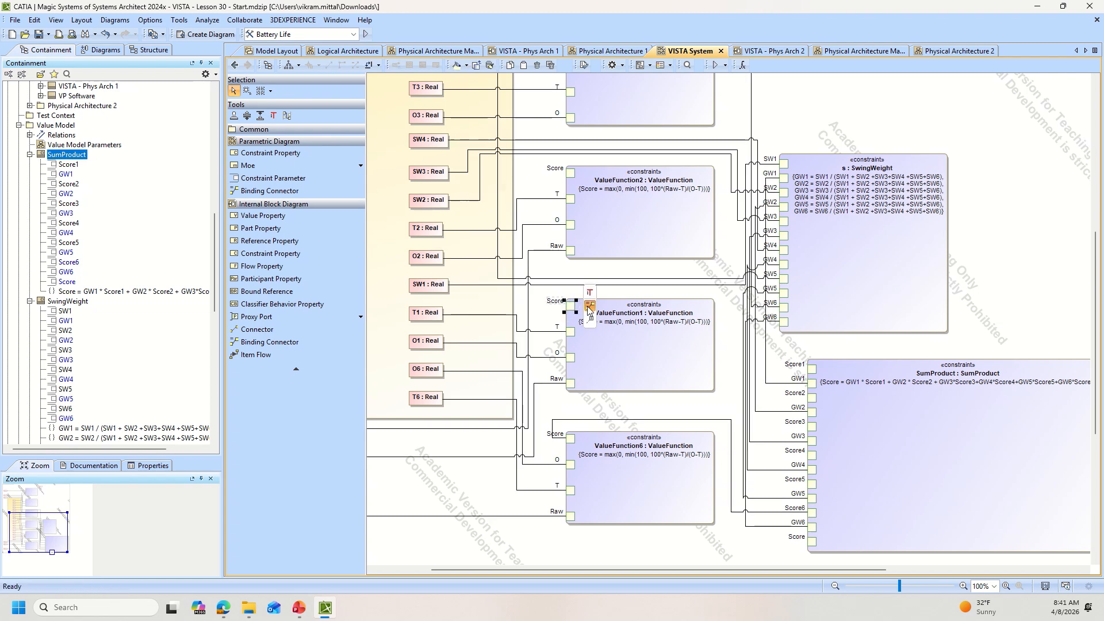
{"action": "left_click", "coordinate": [569, 307]}
{"action": "left_click", "coordinate": [811, 369]}
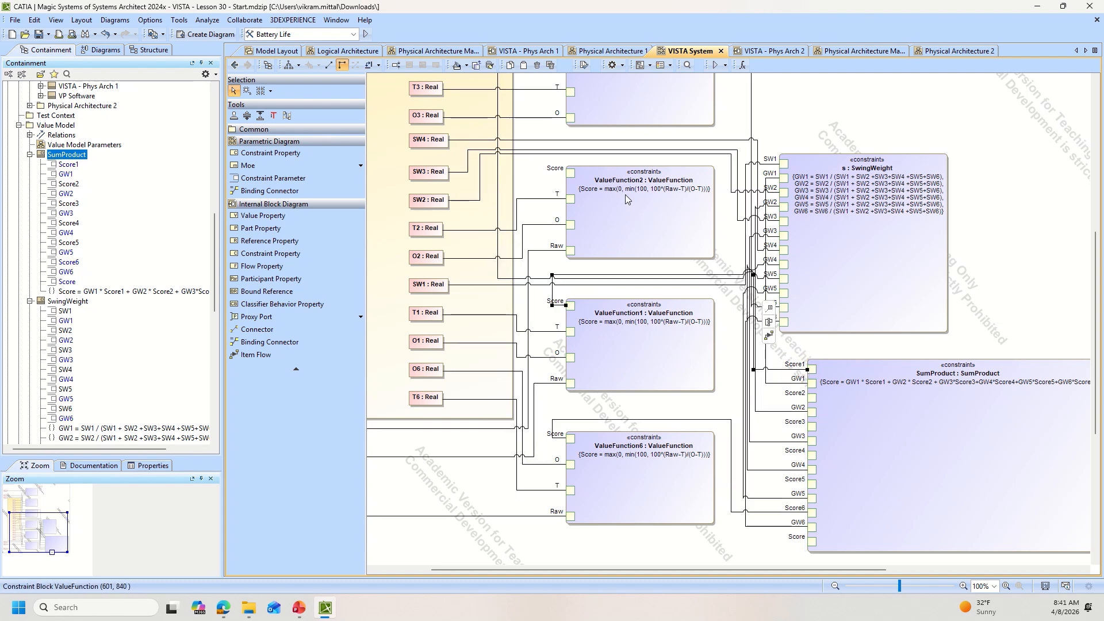
- Bind the Score parameter of ValueFunction2 to Score2 on the SumProduct constraint
{"action": "left_click", "coordinate": [571, 173]}
{"action": "left_click", "coordinate": [594, 173]}
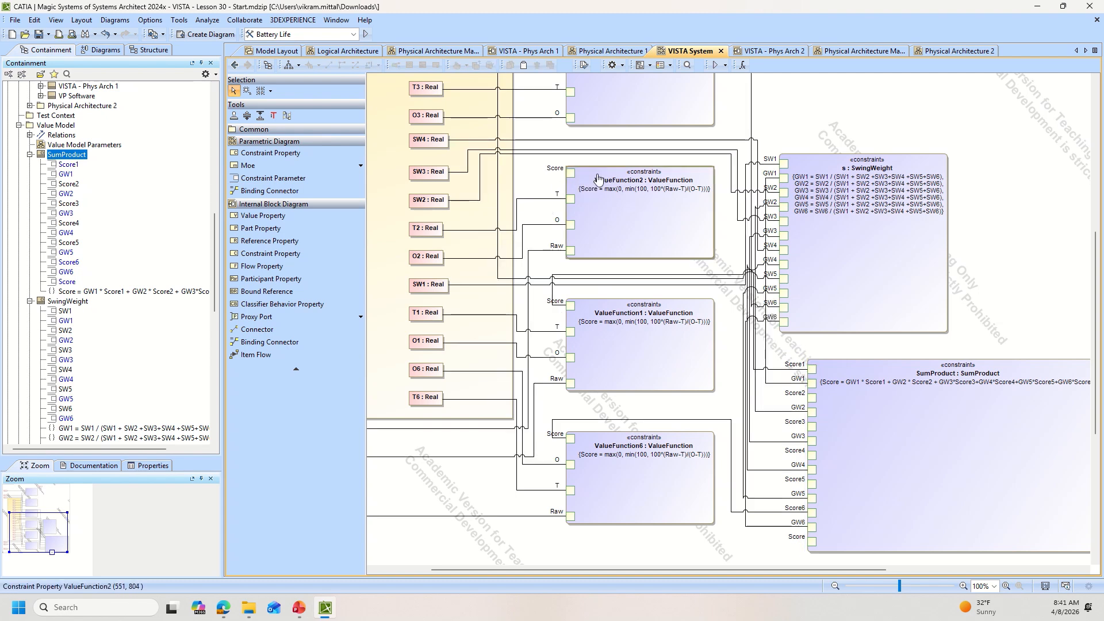
{"action": "left_click", "coordinate": [598, 178]}
{"action": "left_click", "coordinate": [570, 175]}
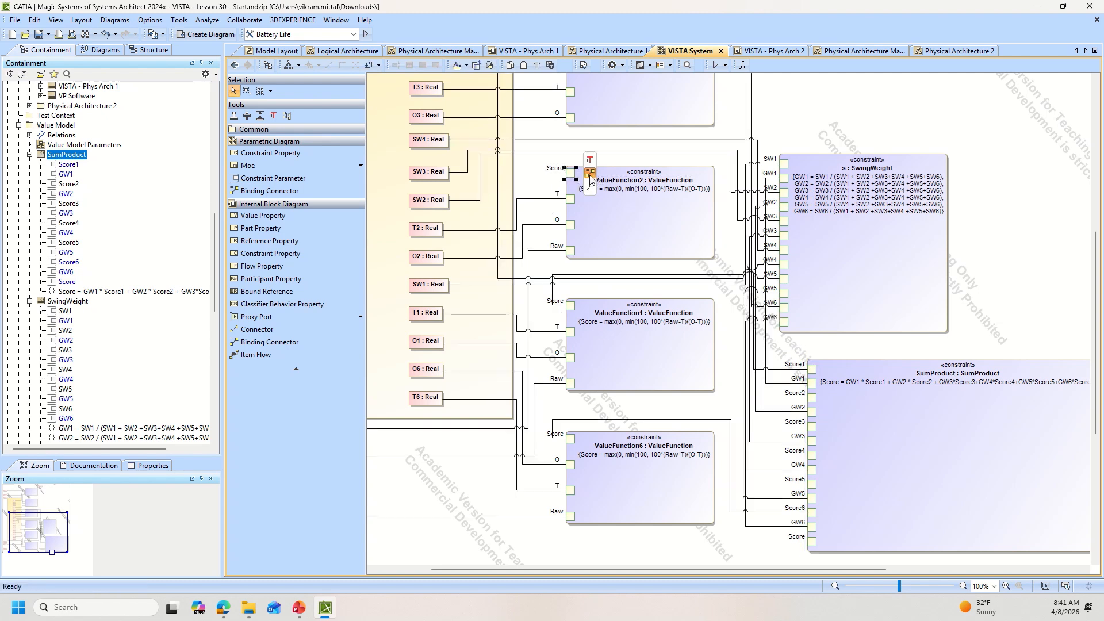
{"action": "left_click", "coordinate": [590, 173]}
{"action": "left_click", "coordinate": [799, 398]}
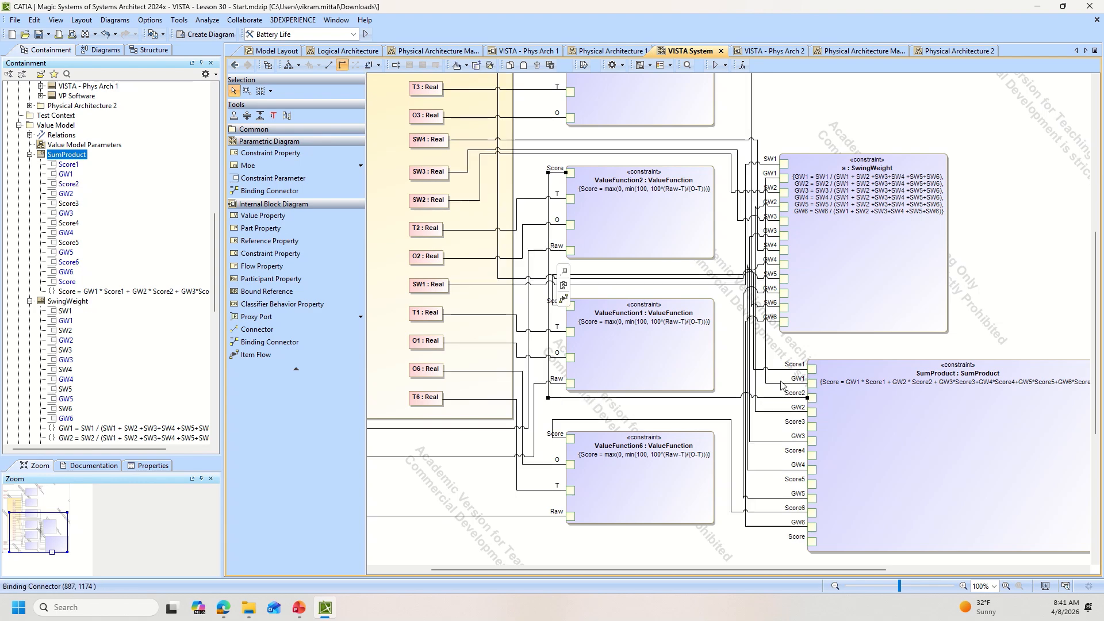
- Bind the Score parameter of ValueFunction3 to Score3 on the SumProduct constraint
{"action": "scroll", "coordinate": [585, 247], "scroll_direction": "up", "scroll_amount": 3}
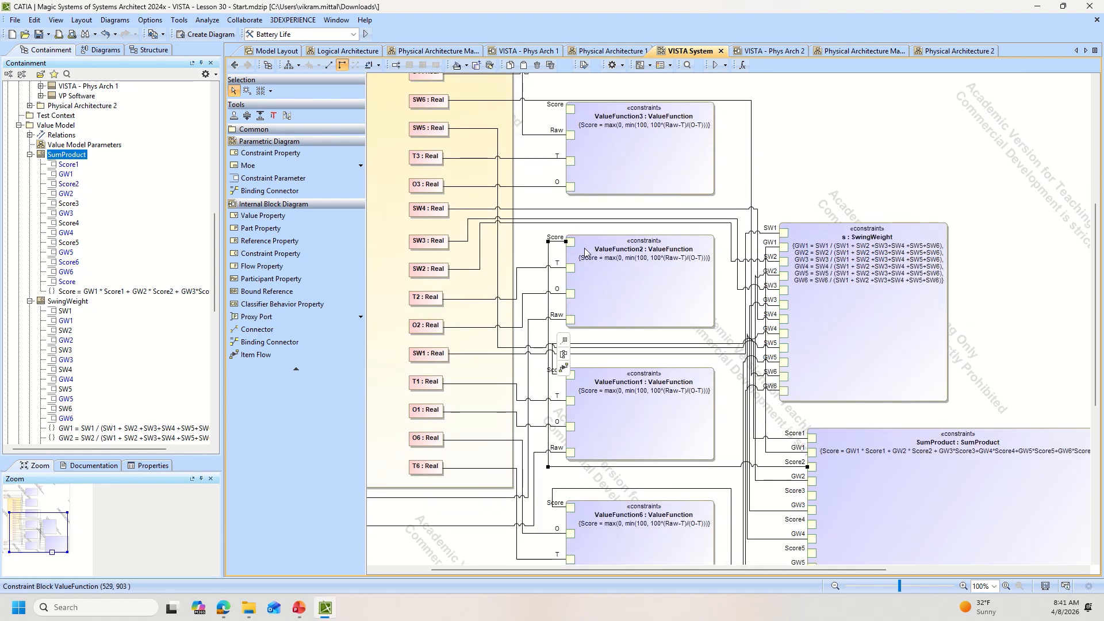
{"action": "left_click", "coordinate": [570, 111]}
{"action": "scroll", "coordinate": [670, 384], "scroll_direction": "down", "scroll_amount": 3}
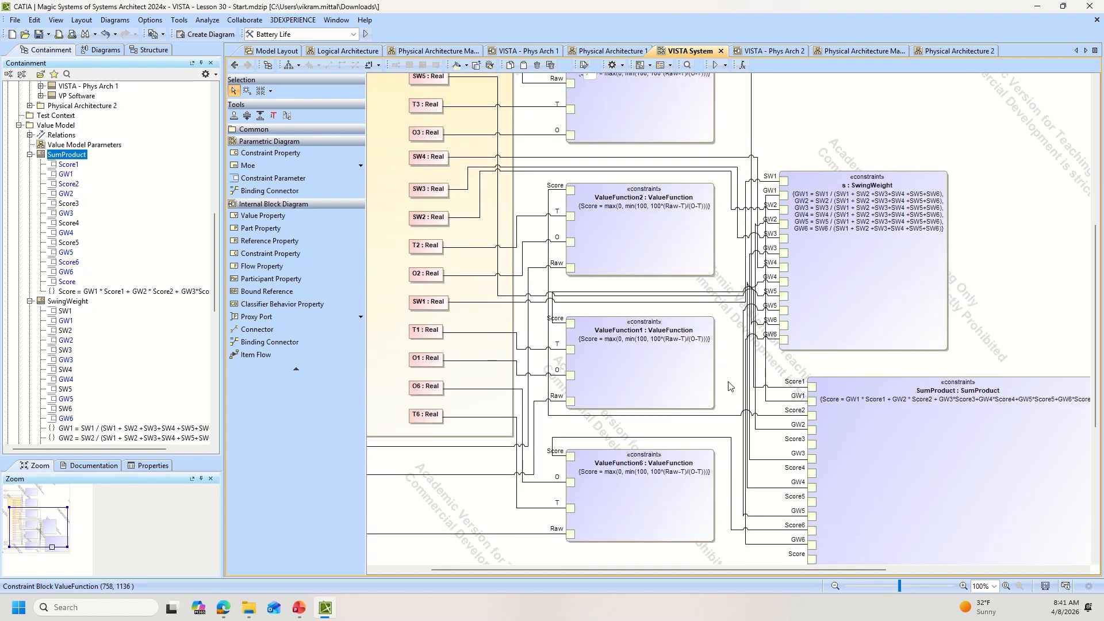
{"action": "scroll", "coordinate": [738, 353], "scroll_direction": "up", "scroll_amount": 4}
{"action": "left_click", "coordinate": [570, 126]}
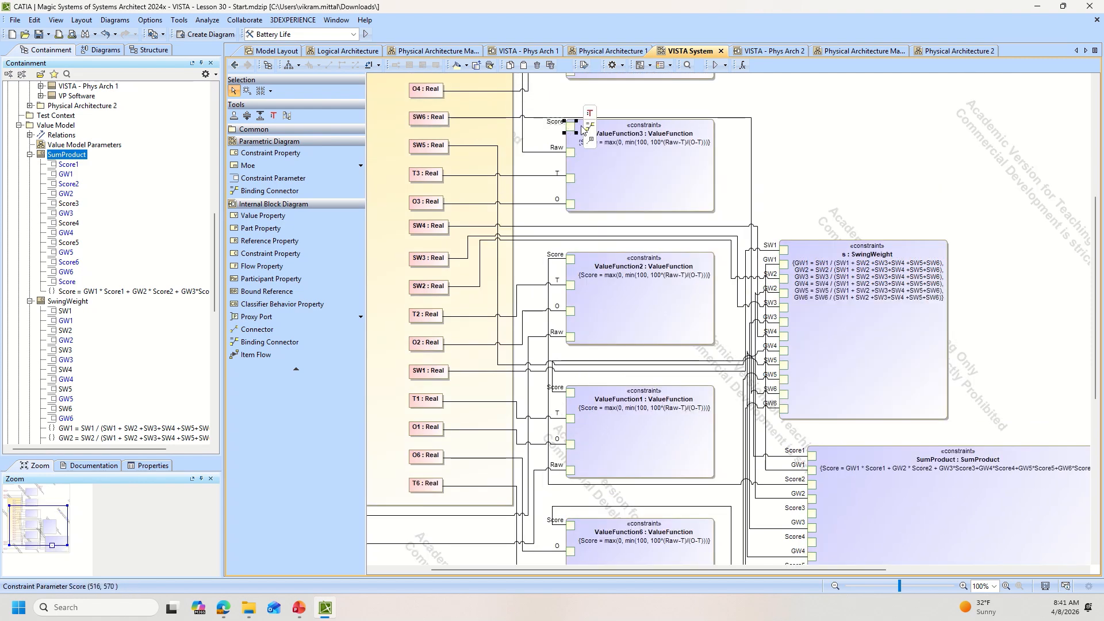
{"action": "left_click", "coordinate": [590, 128]}
{"action": "scroll", "coordinate": [807, 506], "scroll_direction": "down", "scroll_amount": 3}
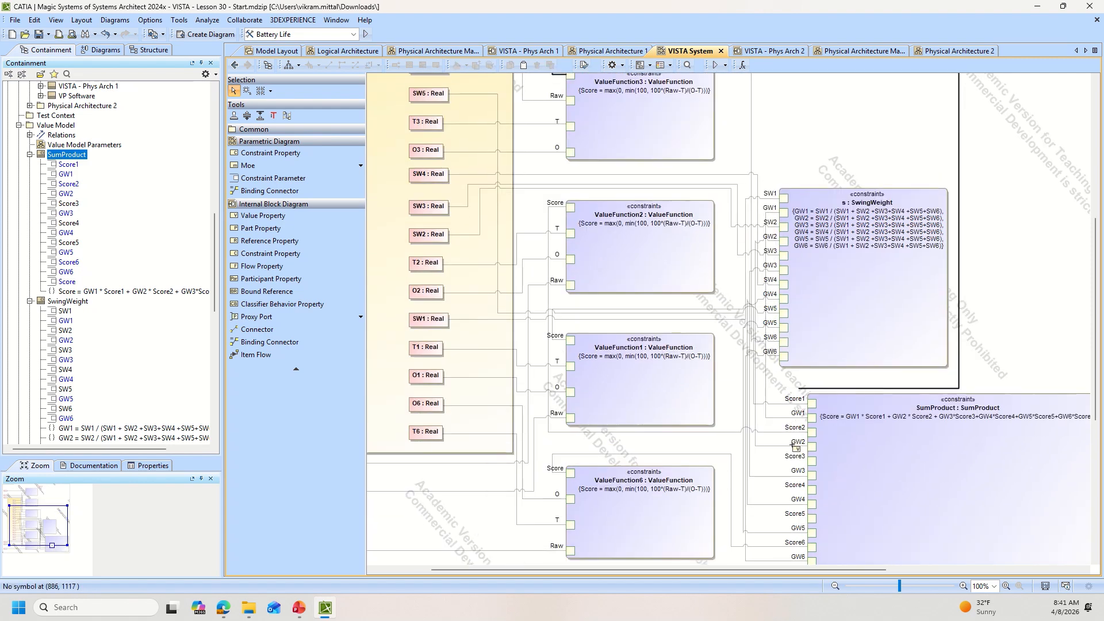
{"action": "left_click", "coordinate": [811, 511]}
- Bind the Score parameter of ValueFunction4 to Score4 on the SumProduct constraint
{"action": "scroll", "coordinate": [585, 305], "scroll_direction": "up", "scroll_amount": 12}
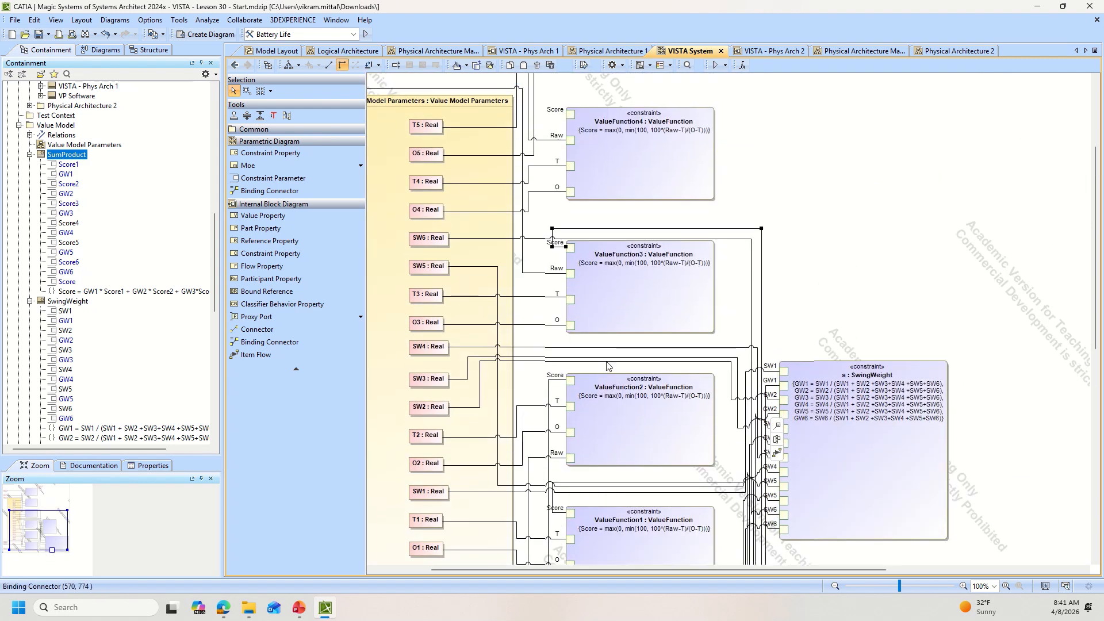
{"action": "left_click", "coordinate": [571, 148]}
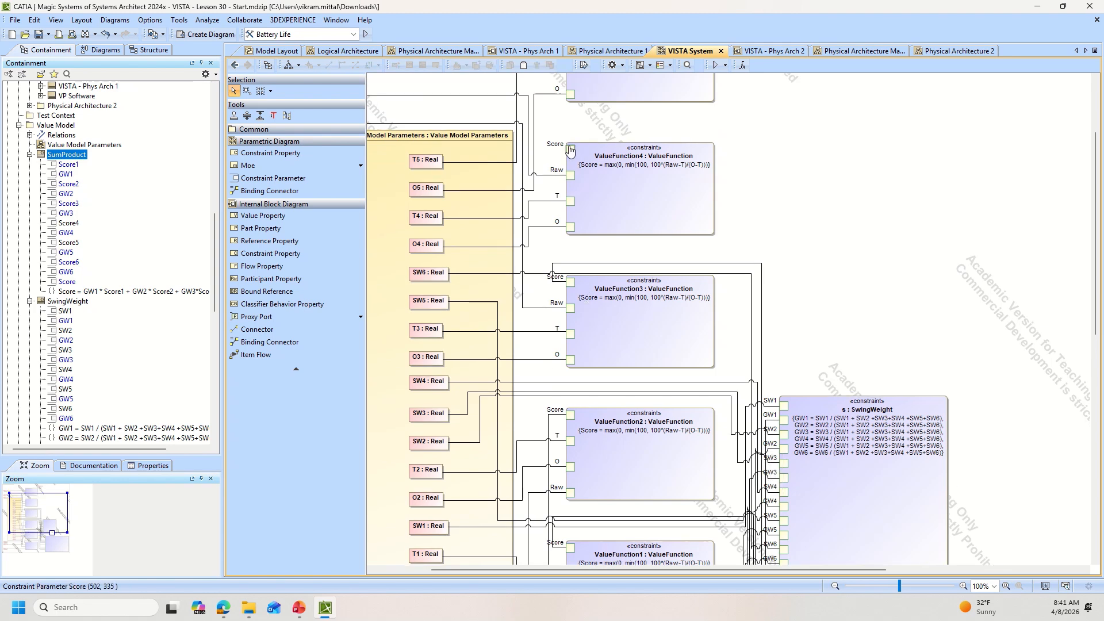
{"action": "left_click", "coordinate": [592, 149]}
{"action": "scroll", "coordinate": [788, 492], "scroll_direction": "down", "scroll_amount": 12}
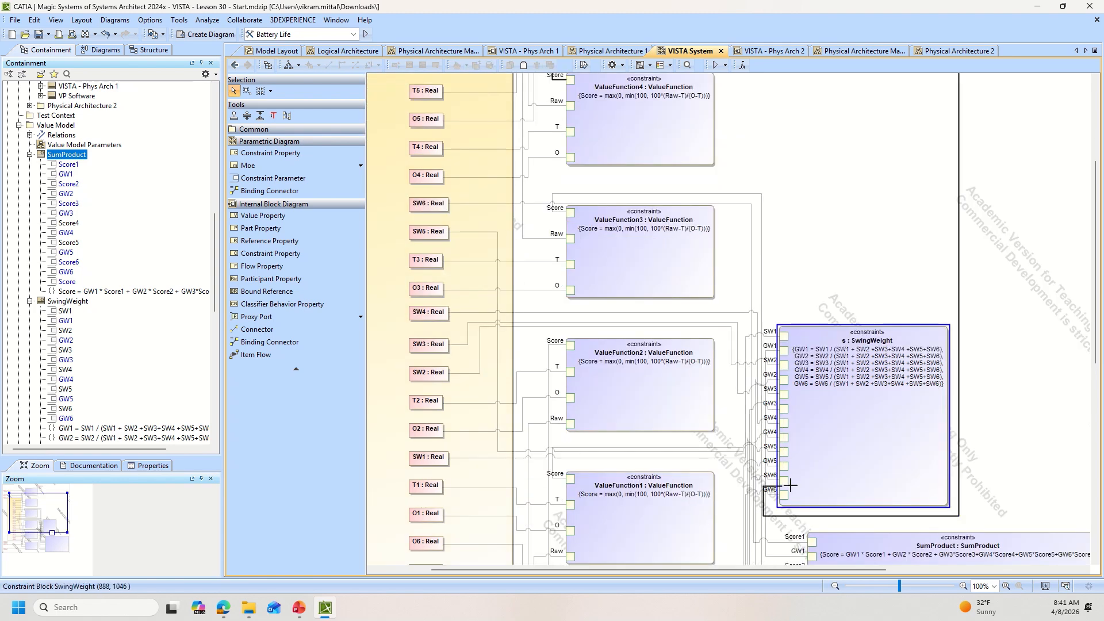
{"action": "left_click", "coordinate": [797, 501]}
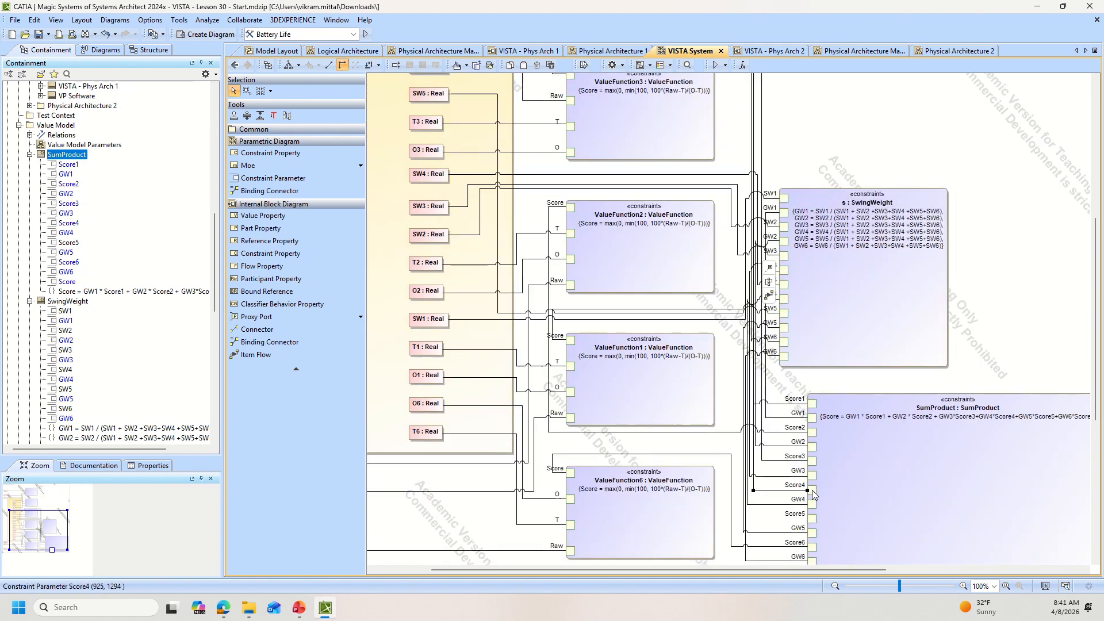
- Bind the Score parameter of ValueFunction5 to Score5 on the SumProduct constraint
{"action": "scroll", "coordinate": [643, 446], "scroll_direction": "up", "scroll_amount": 12}
{"action": "scroll", "coordinate": [643, 446], "scroll_direction": "up", "scroll_amount": 7}
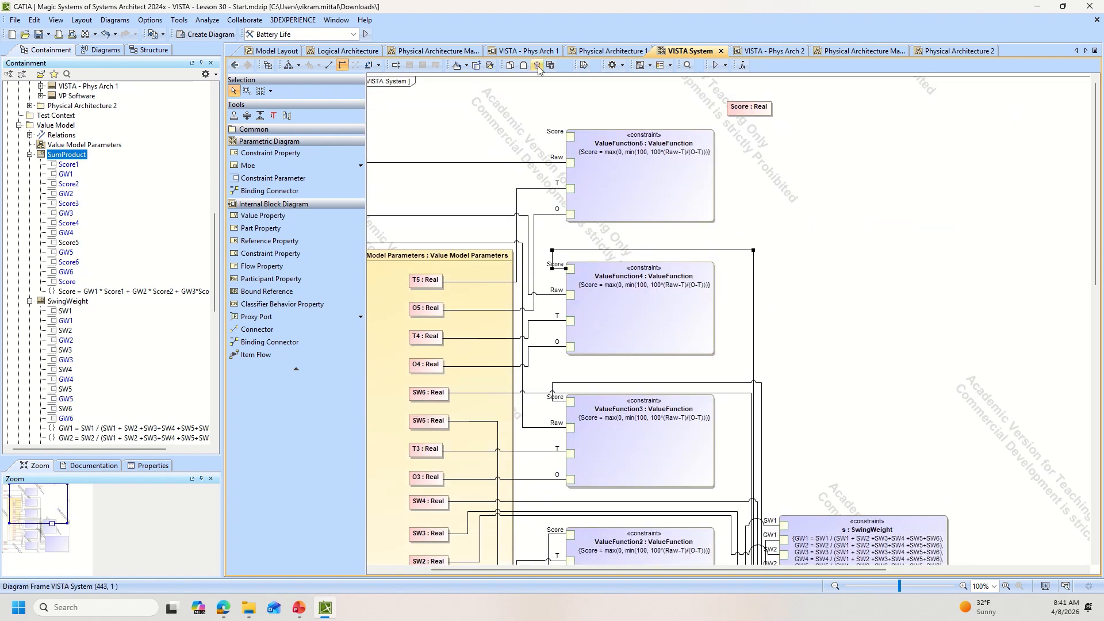
{"action": "left_click", "coordinate": [569, 140]}
{"action": "left_click", "coordinate": [589, 137]}
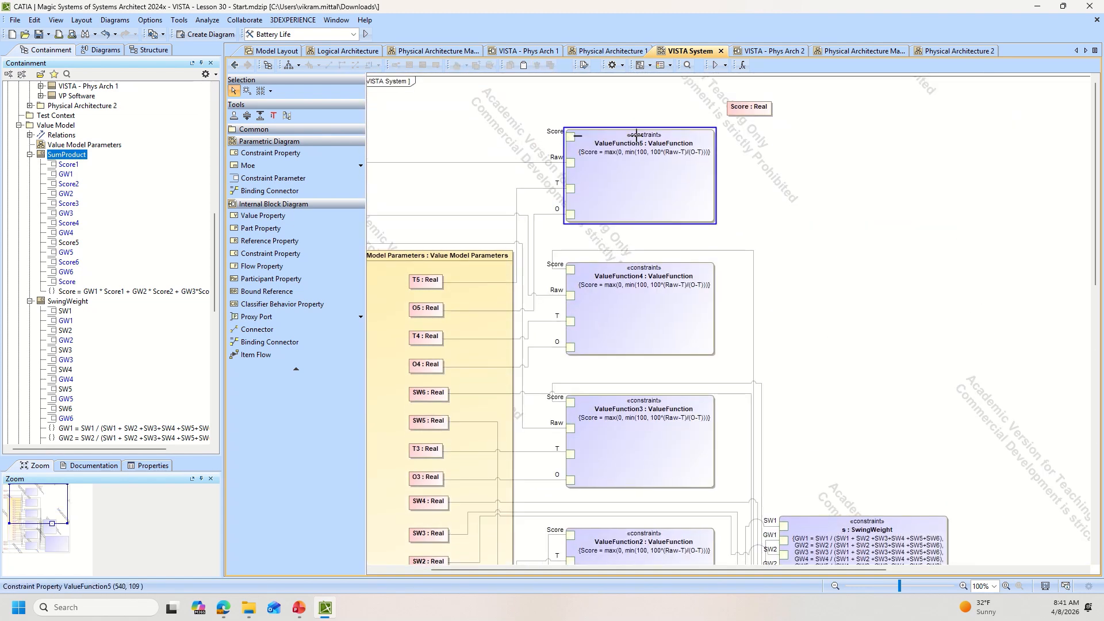
{"action": "scroll", "coordinate": [778, 420], "scroll_direction": "down", "scroll_amount": 11}
{"action": "scroll", "coordinate": [778, 421], "scroll_direction": "down", "scroll_amount": 10}
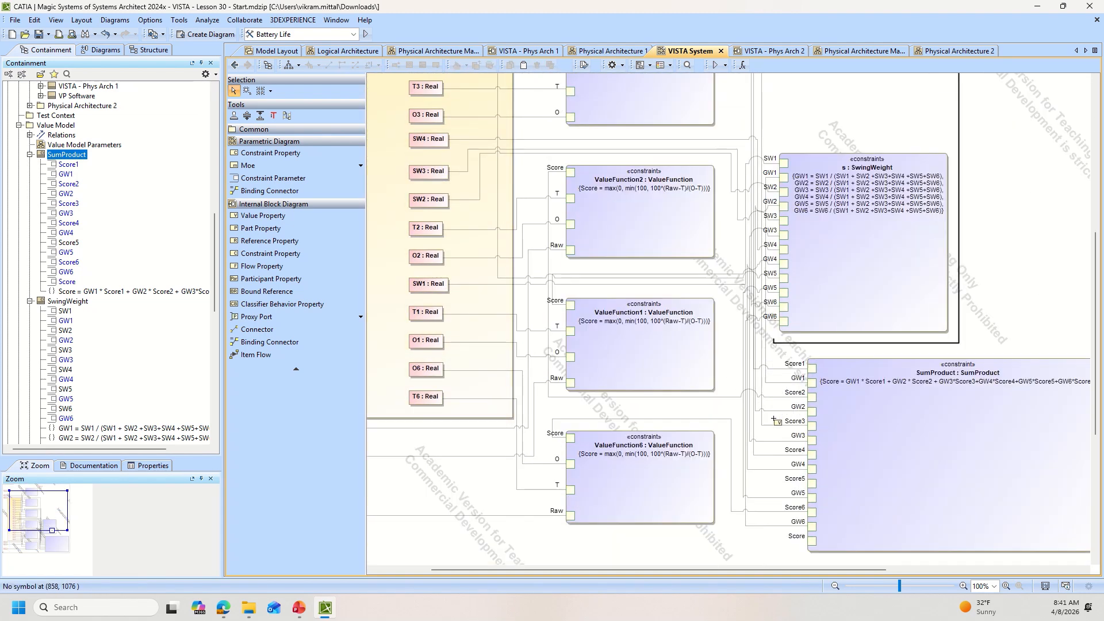
{"action": "left_click", "coordinate": [810, 485]}
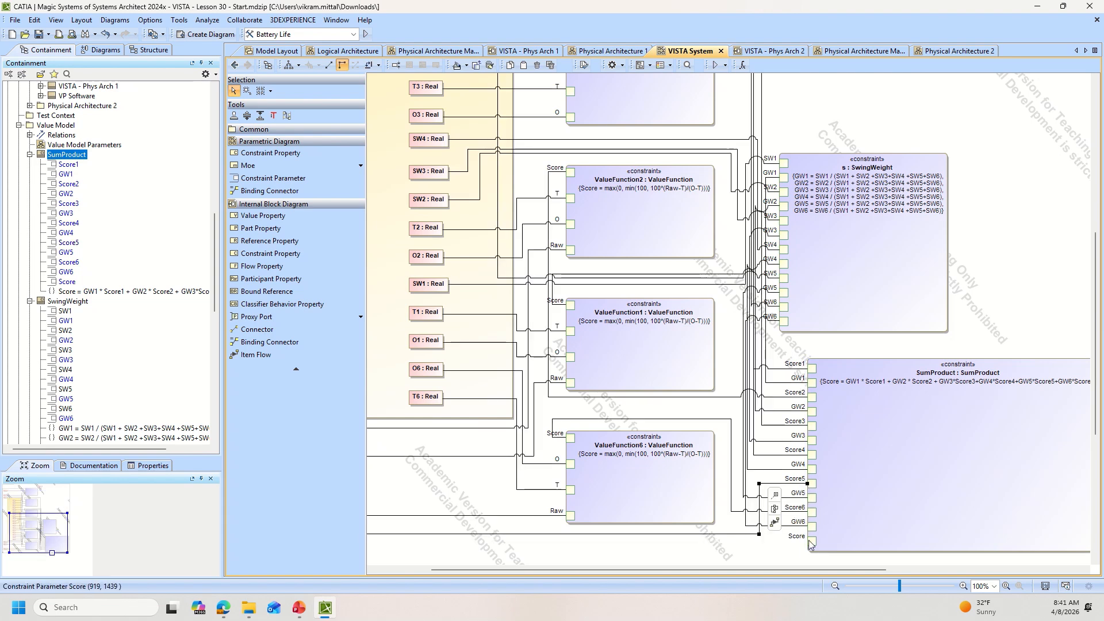
- Bind the VISTA System's Score : Real value property to the Score parameter of the SumProduct constraint
{"action": "scroll", "coordinate": [636, 369], "scroll_direction": "up", "scroll_amount": 15}
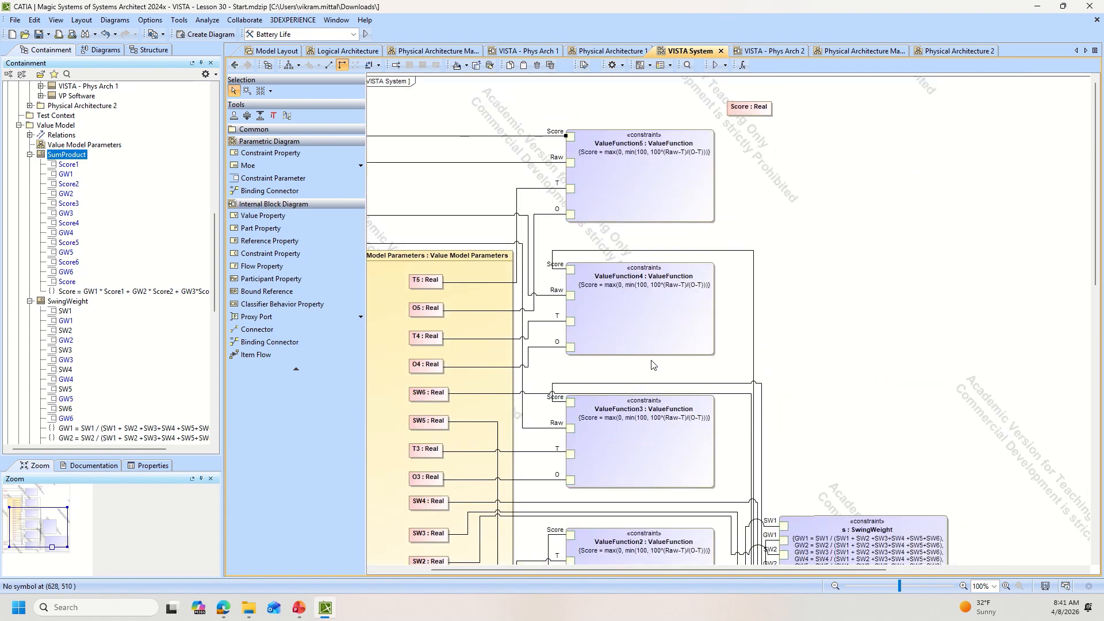
{"action": "left_click", "coordinate": [757, 112]}
{"action": "left_click", "coordinate": [786, 107]}
{"action": "scroll", "coordinate": [789, 276], "scroll_direction": "down", "scroll_amount": 5}
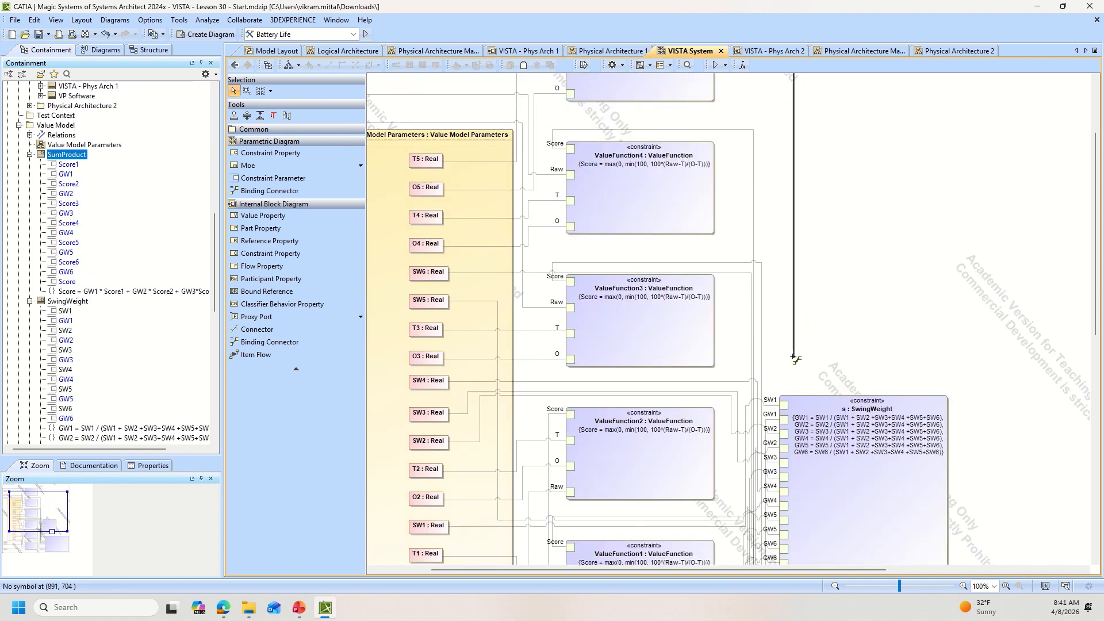
{"action": "scroll", "coordinate": [794, 359], "scroll_direction": "down", "scroll_amount": 14}
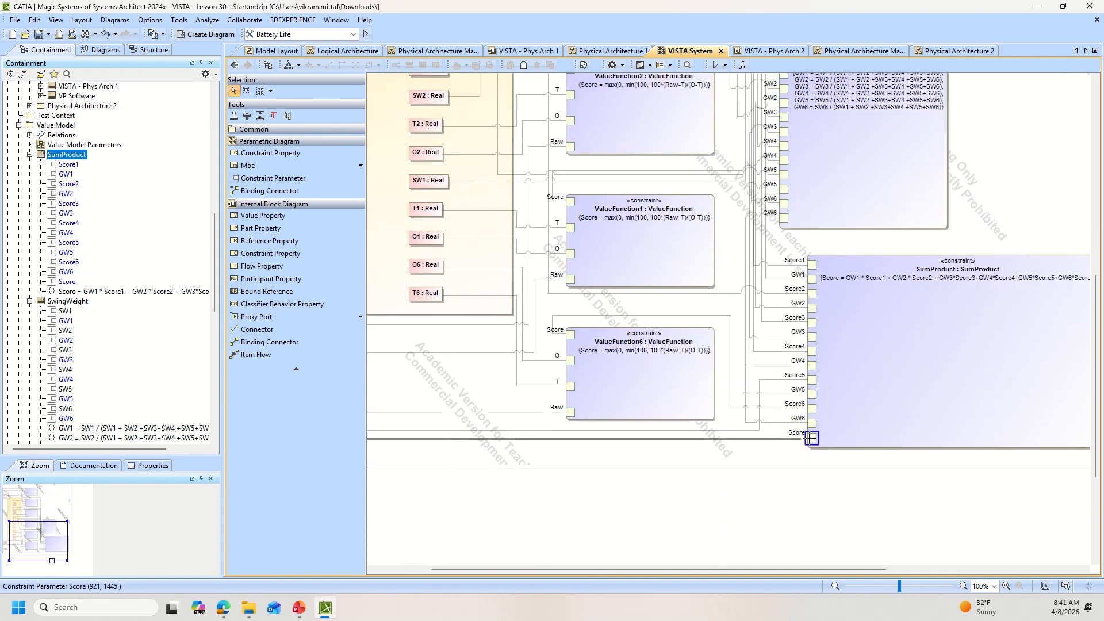
{"action": "left_click", "coordinate": [811, 438]}
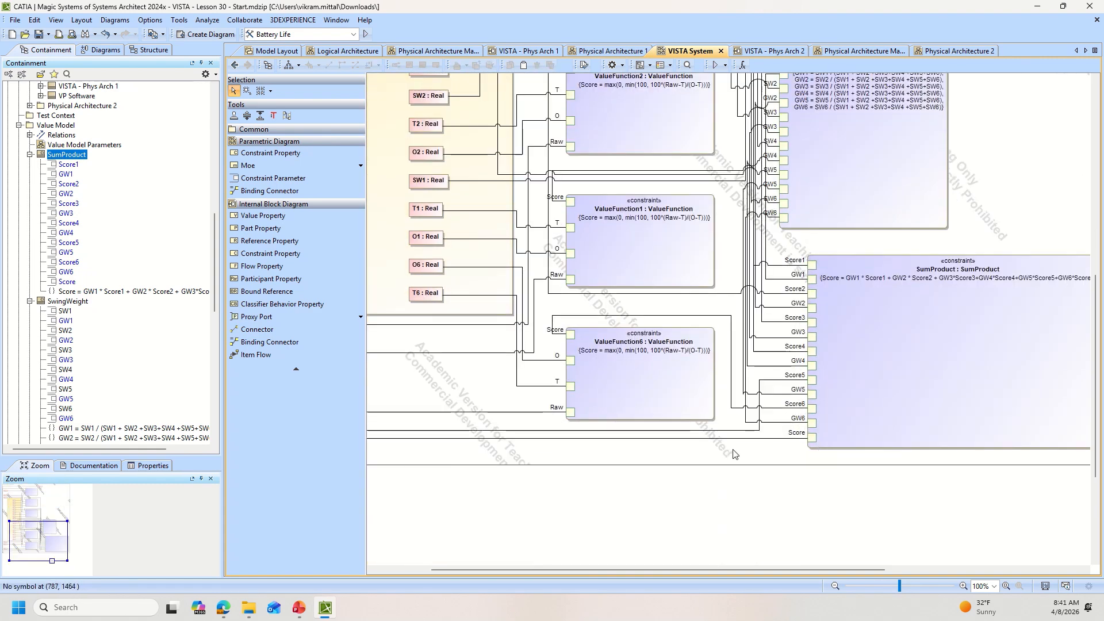
- Automatically lay out the VISTA System parametric diagram, review the arranged connections, and save the project
{"action": "left_click", "coordinate": [81, 21]}
{"action": "left_click", "coordinate": [109, 47]}
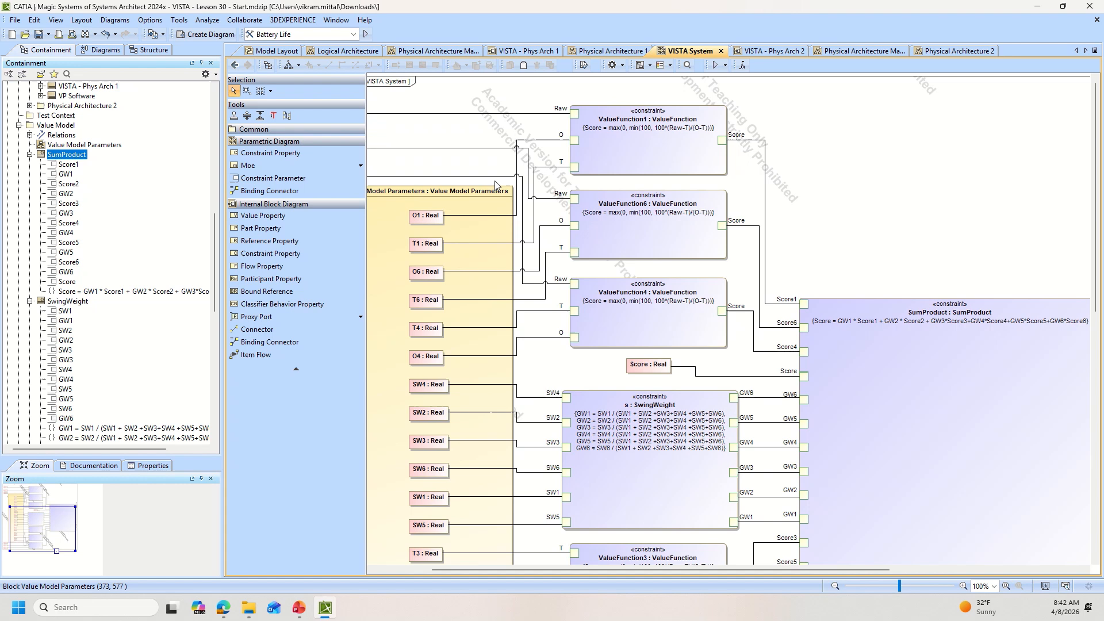
{"action": "left_click_drag", "start_coordinate": [632, 570], "coordinate": [531, 566]}
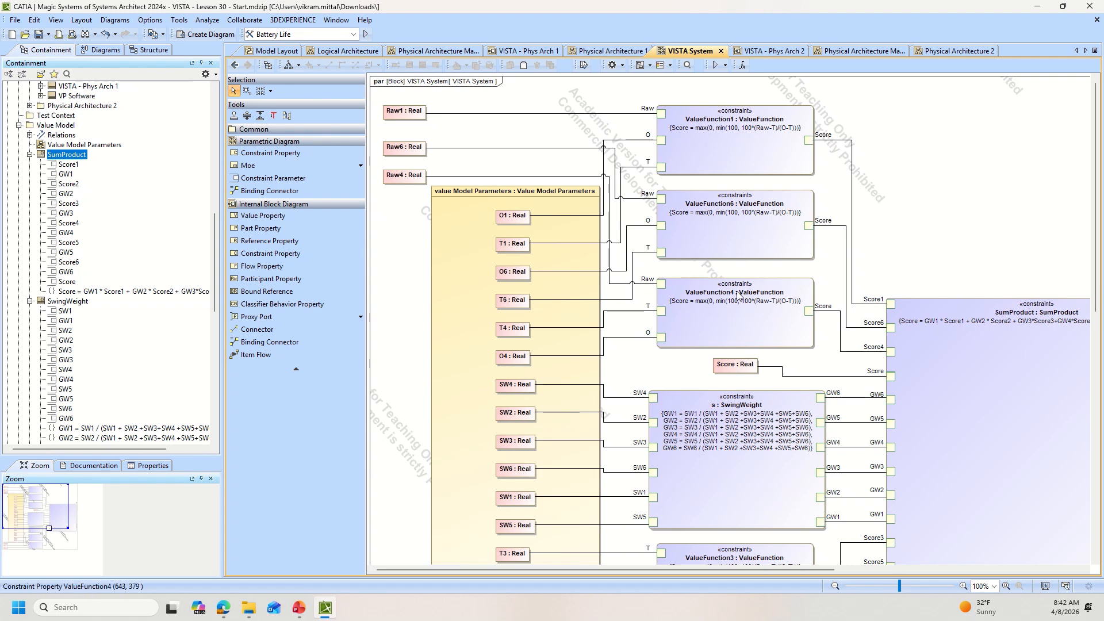
{"action": "scroll", "coordinate": [698, 381], "scroll_direction": "down", "scroll_amount": 3}
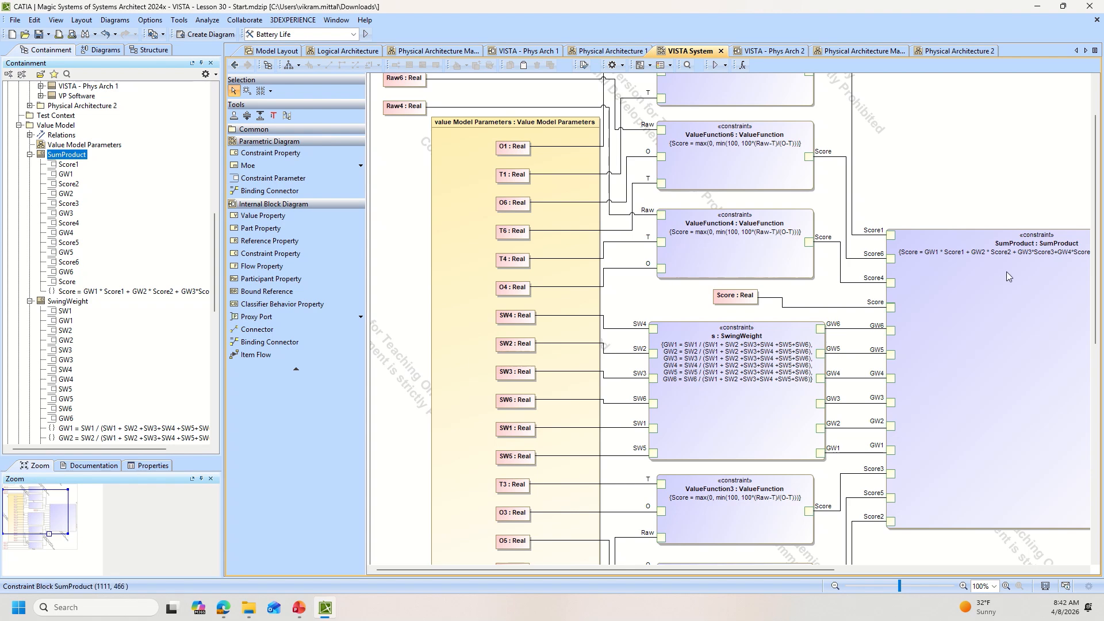
{"action": "scroll", "coordinate": [872, 275], "scroll_direction": "up", "scroll_amount": 3}
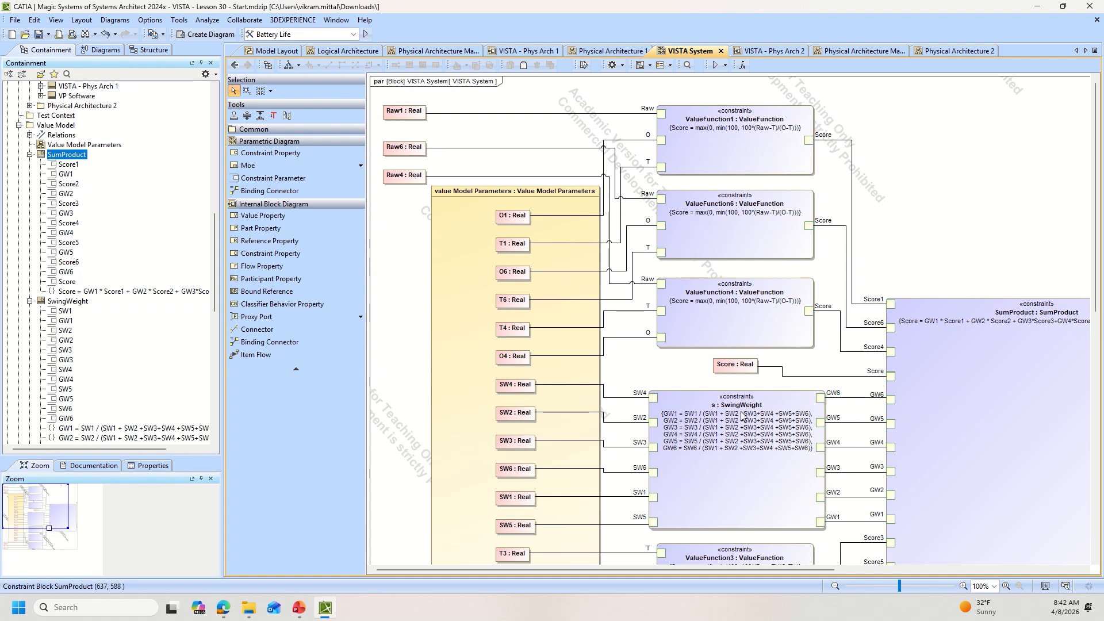
{"action": "scroll", "coordinate": [917, 440], "scroll_direction": "down", "scroll_amount": 3}
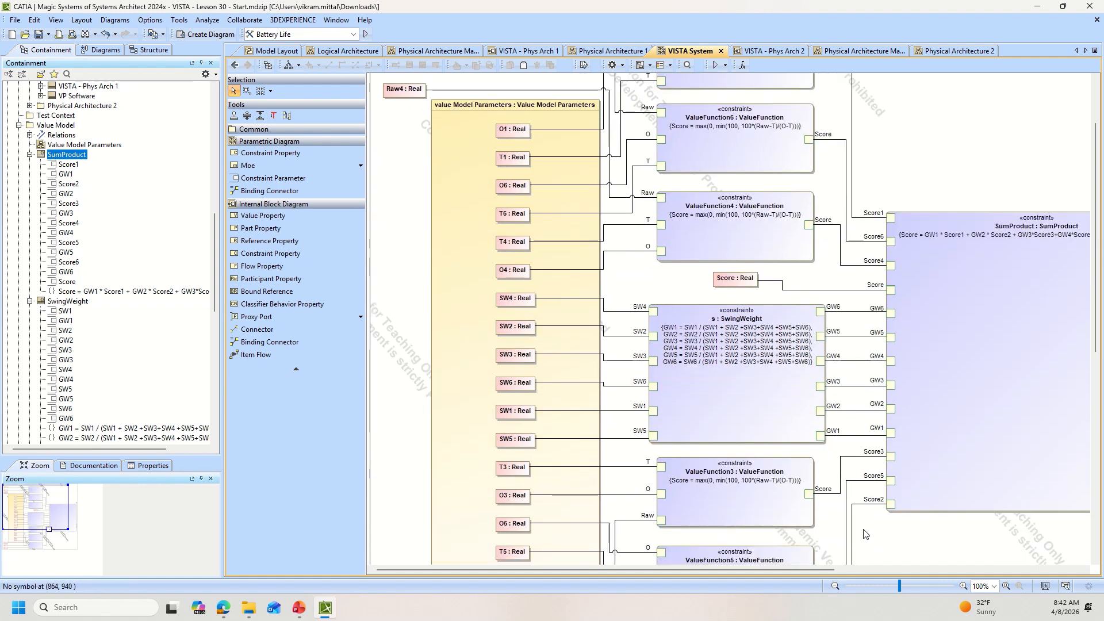
{"action": "left_click_drag", "start_coordinate": [820, 569], "coordinate": [929, 569]}
{"action": "scroll", "coordinate": [874, 484], "scroll_direction": "down", "scroll_amount": 3}
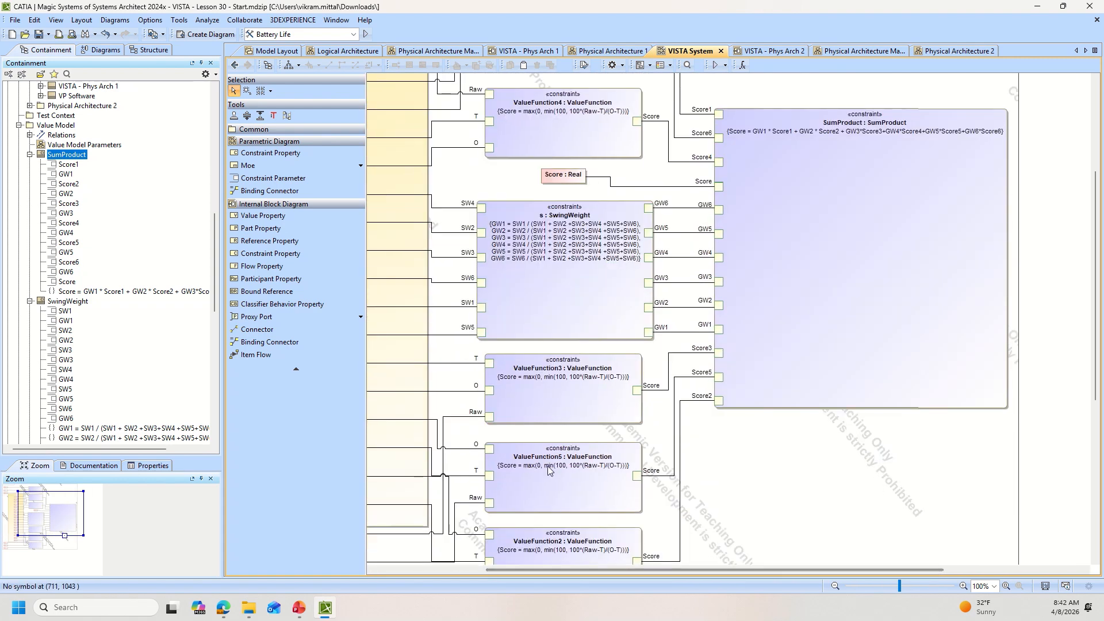
{"action": "left_click", "coordinate": [38, 33]}
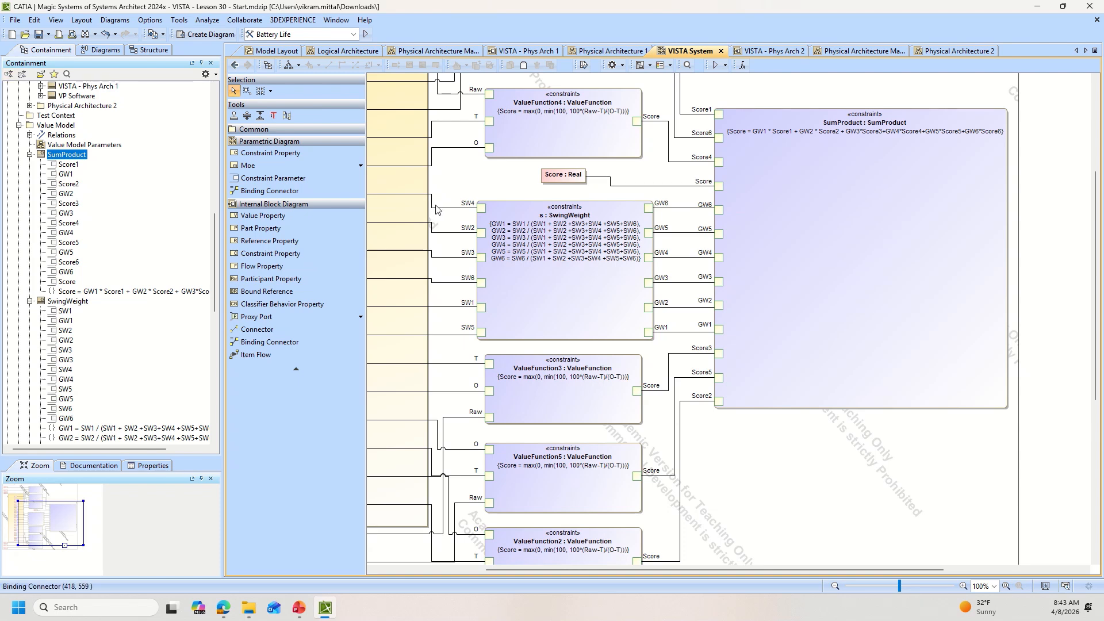
- In the Physical Architecture 1 diagram, add a value property Score : Real to the VISTA - Phys Arch 1 block
{"action": "scroll", "coordinate": [436, 209], "scroll_direction": "up", "scroll_amount": 2}
{"action": "scroll", "coordinate": [127, 169], "scroll_direction": "up", "scroll_amount": 2}
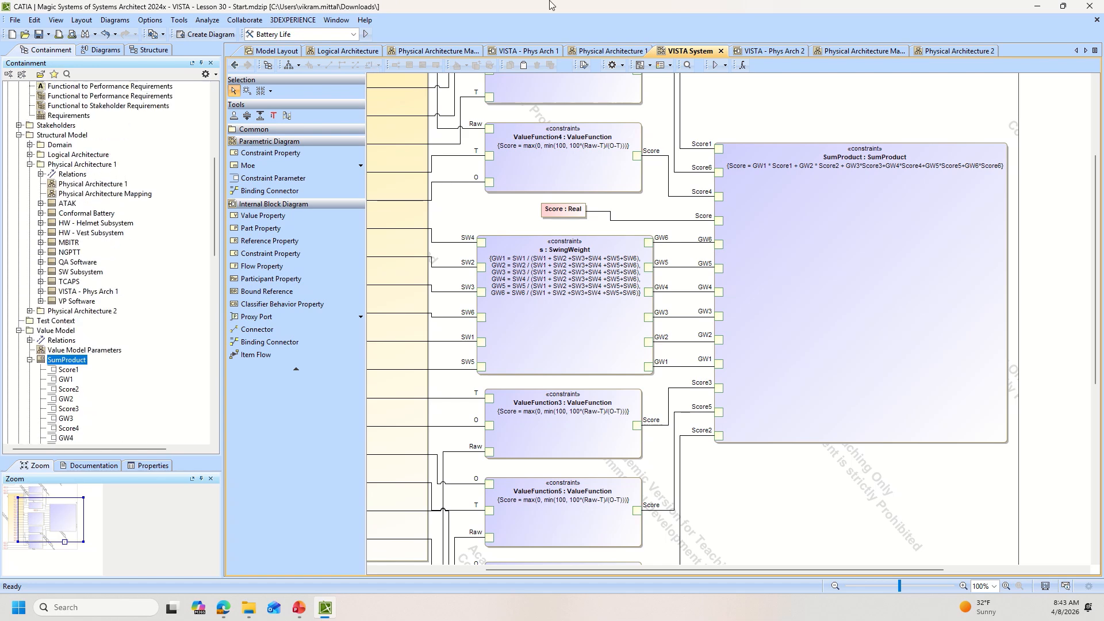
{"action": "left_click", "coordinate": [609, 51]}
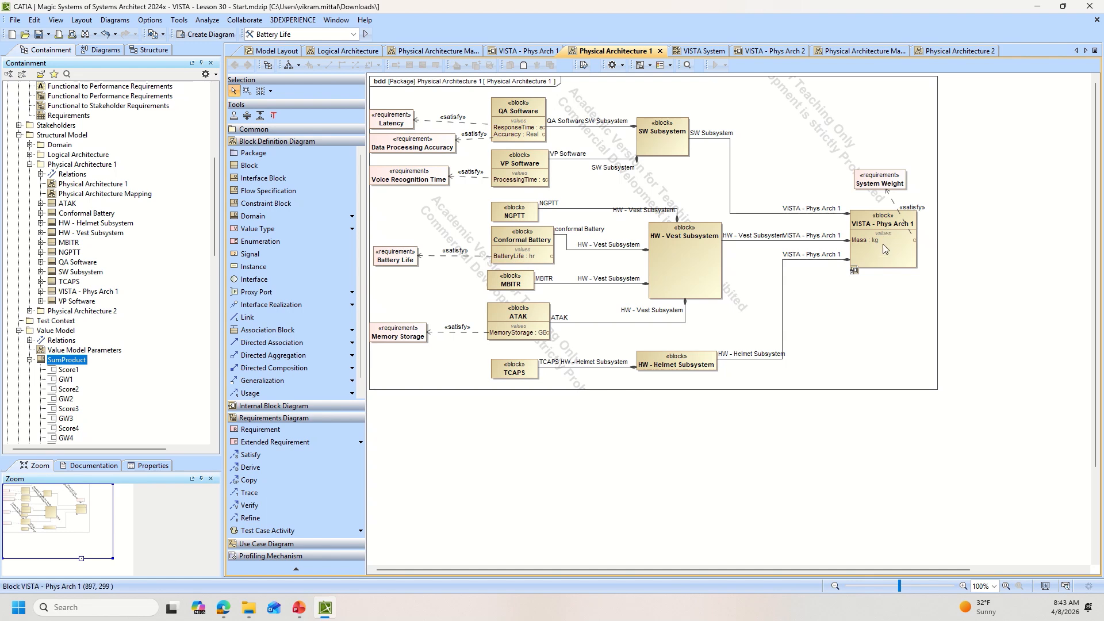
{"action": "left_click", "coordinate": [874, 220]}
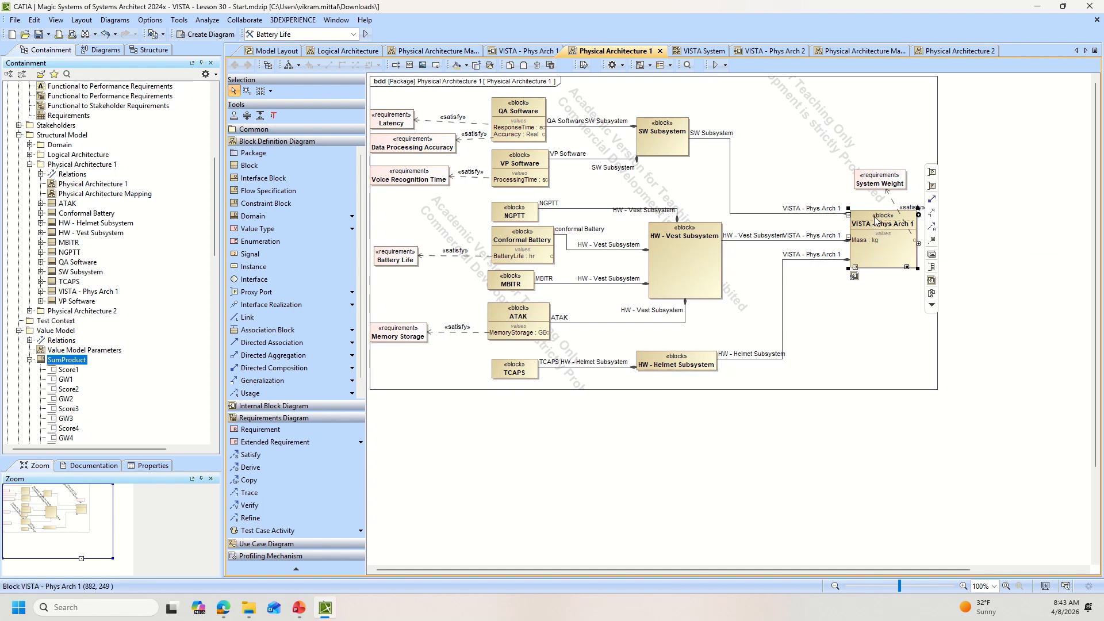
{"action": "left_click", "coordinate": [918, 215]}
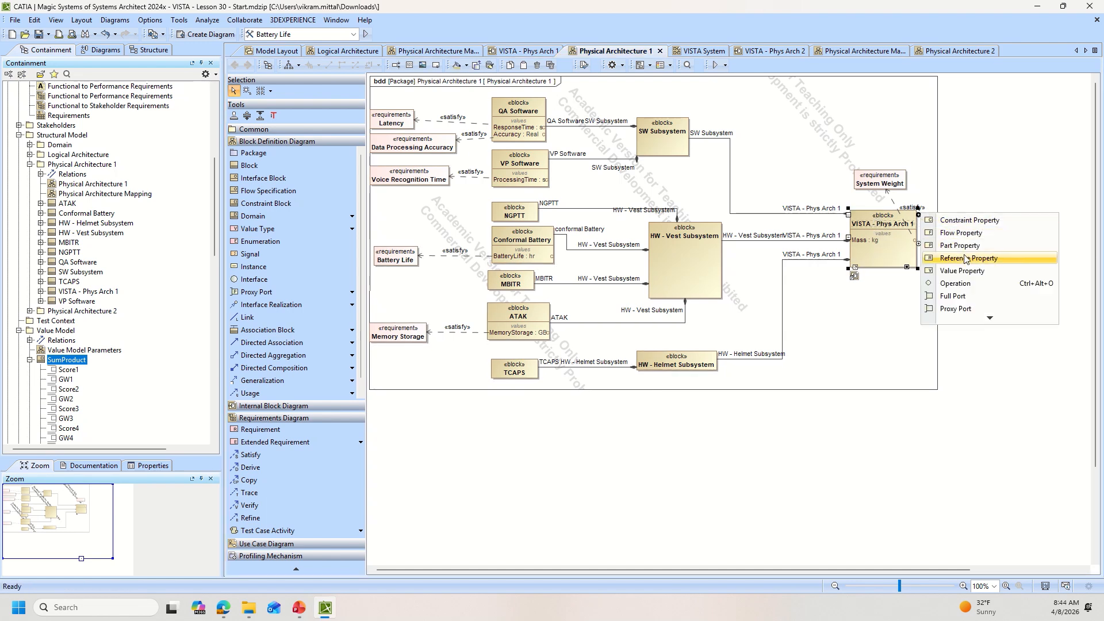
{"action": "left_click", "coordinate": [966, 270]}
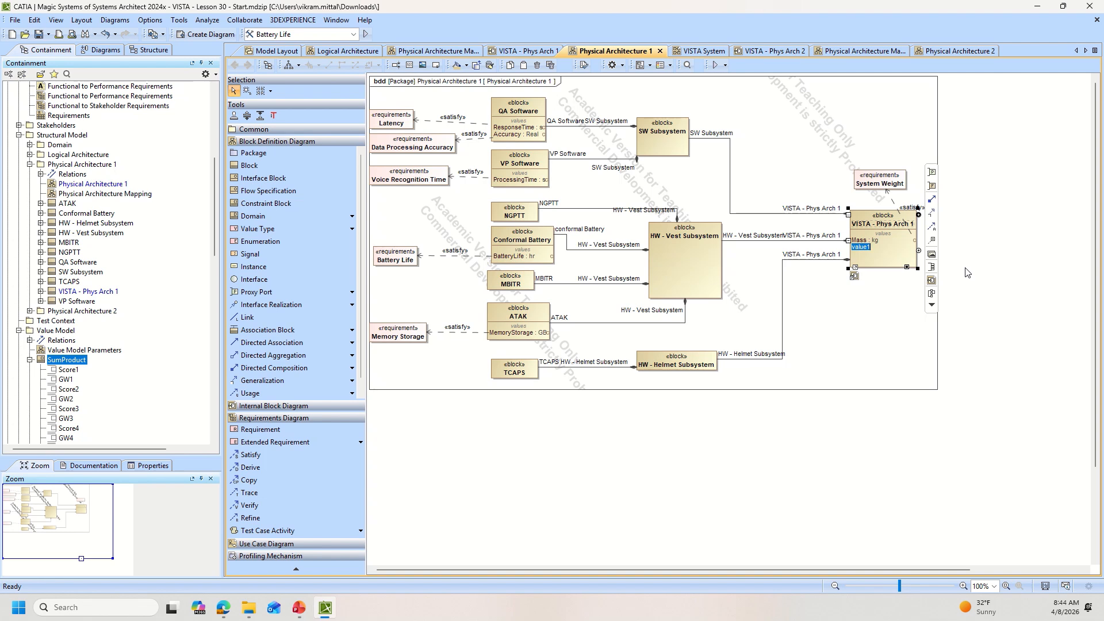
{"action": "type", "text": "Score : Real"}
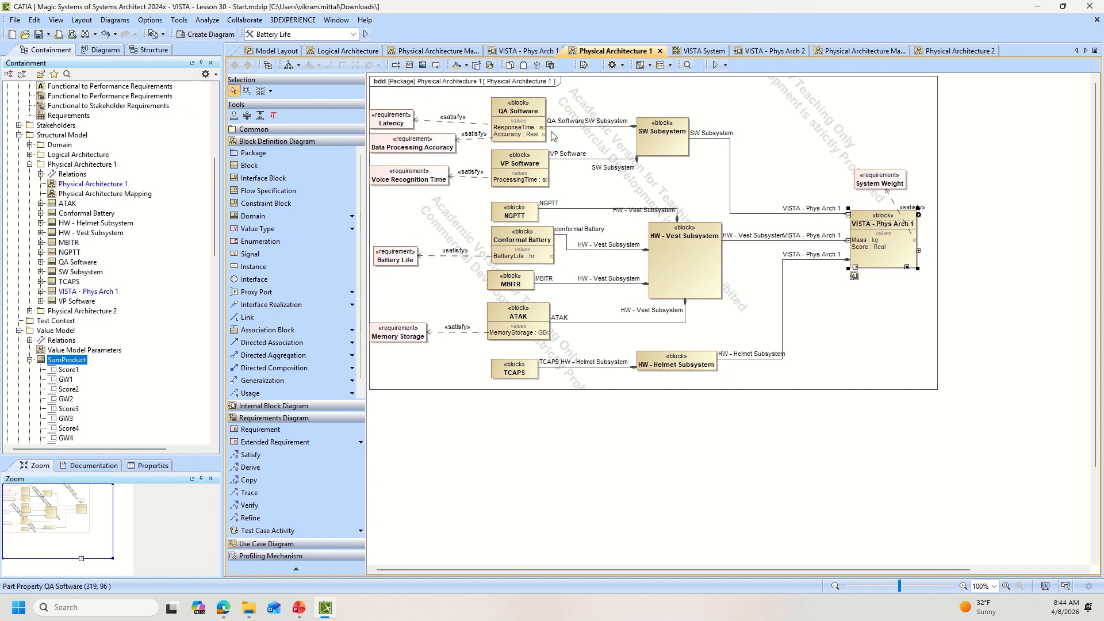
- Set the default value of the QA Software block's ResponseTime property to 1
{"action": "double_click", "coordinate": [532, 128]}
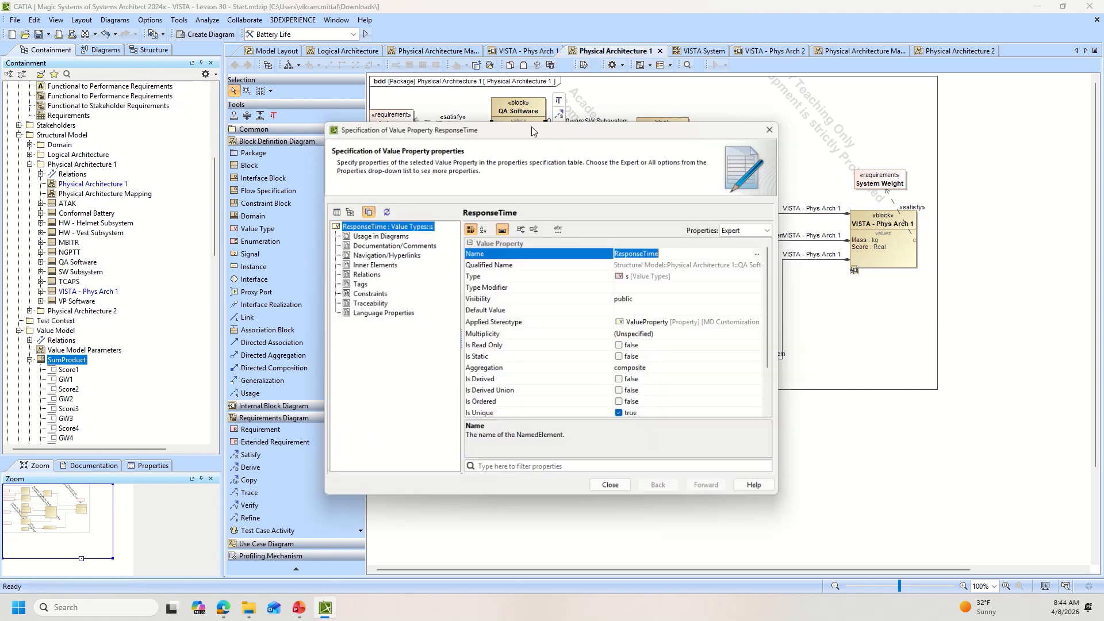
{"action": "left_click", "coordinate": [634, 311]}
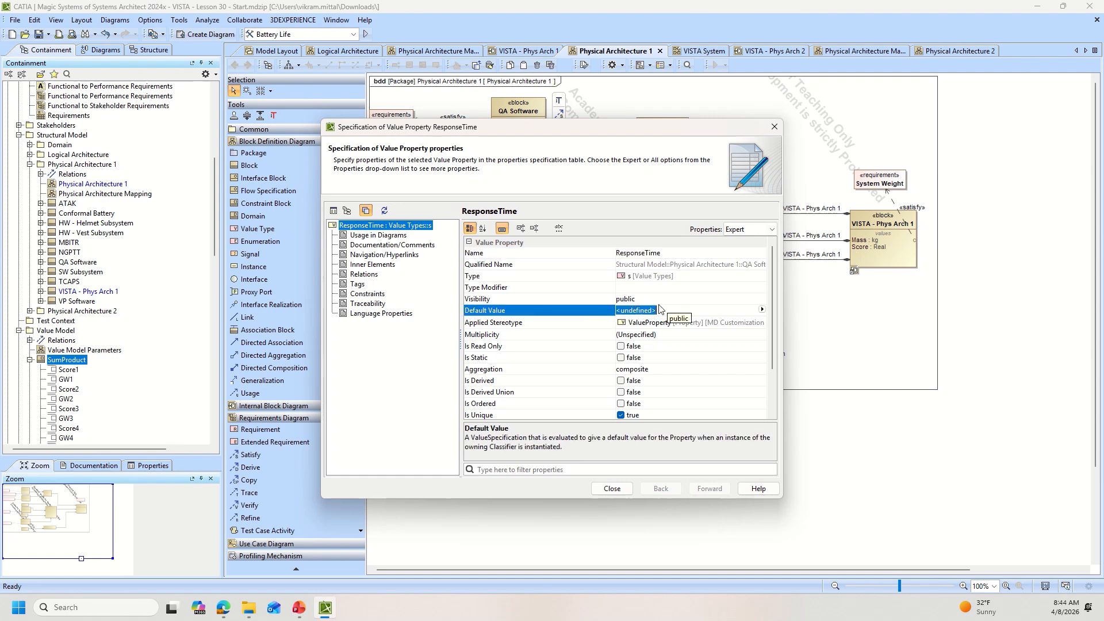
{"action": "type", "text": "1"}
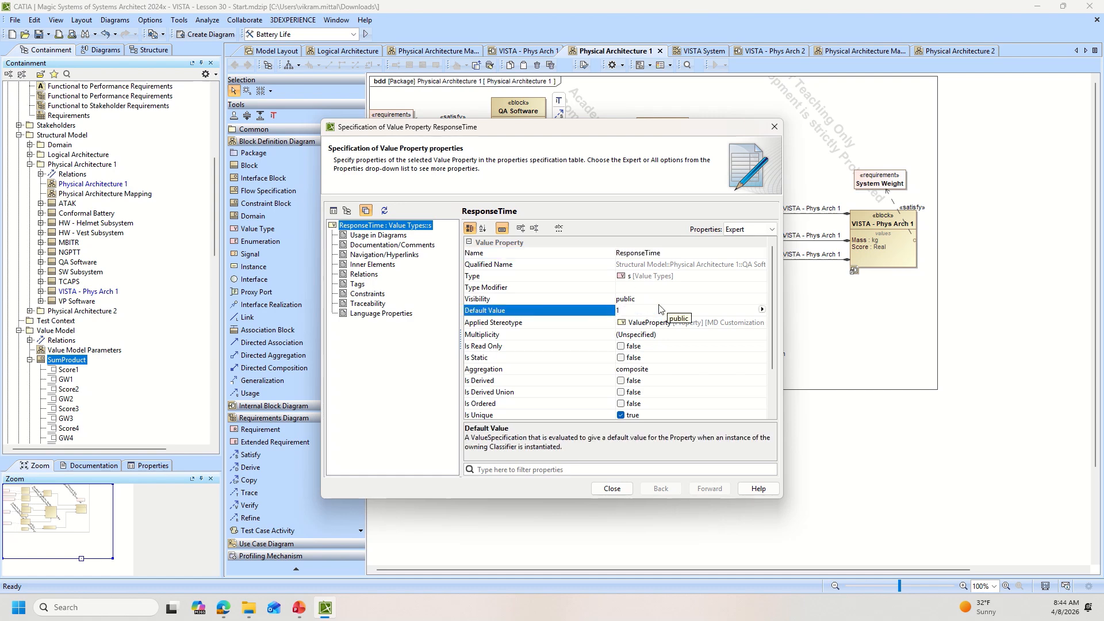
{"action": "left_click", "coordinate": [613, 488]}
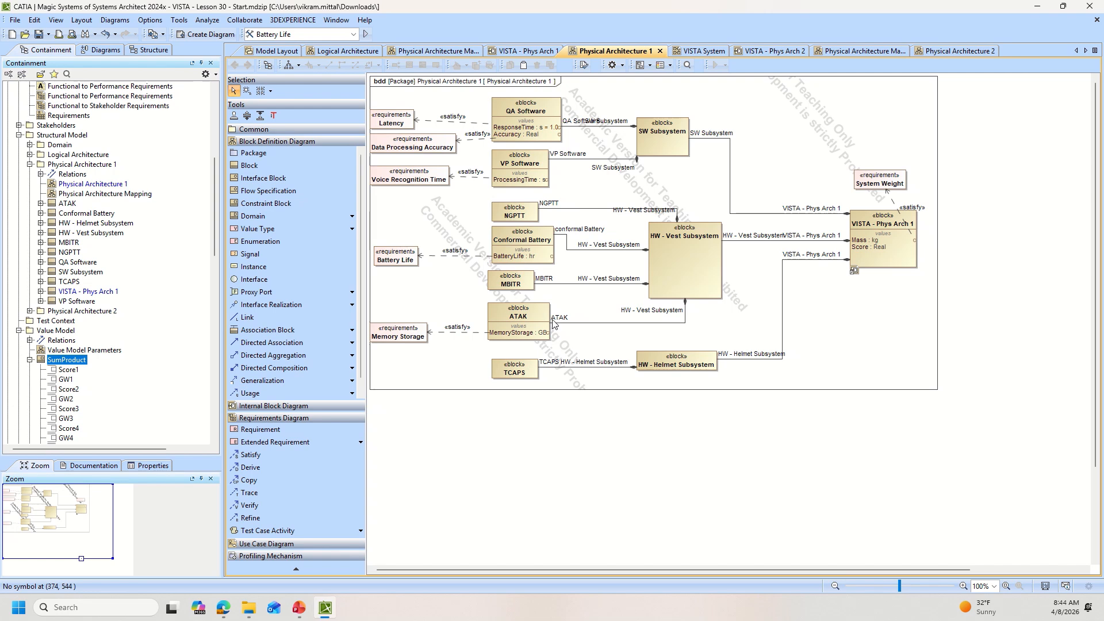
- Set the default value of the QA Software block's Accuracy property to 0.96
{"action": "left_click", "coordinate": [544, 134]}
{"action": "left_click", "coordinate": [544, 134]}
{"action": "left_click", "coordinate": [553, 135]}
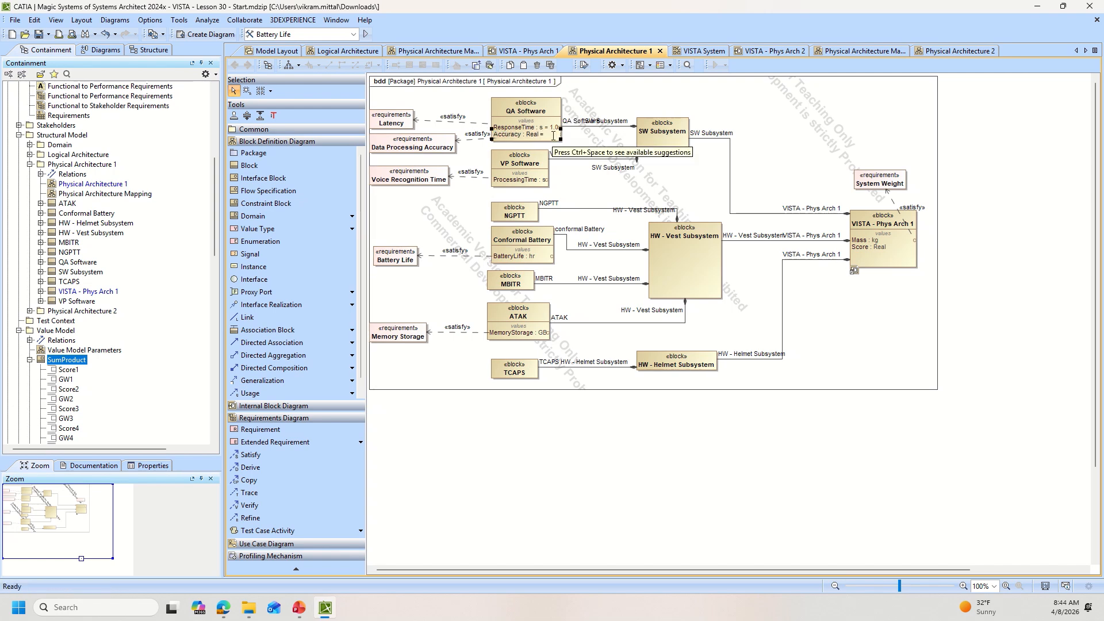
{"action": "left_click", "coordinate": [551, 409]}
- Set the default value of the VP Software block's ProcessingTime property to 0.3
{"action": "left_click", "coordinate": [540, 186]}
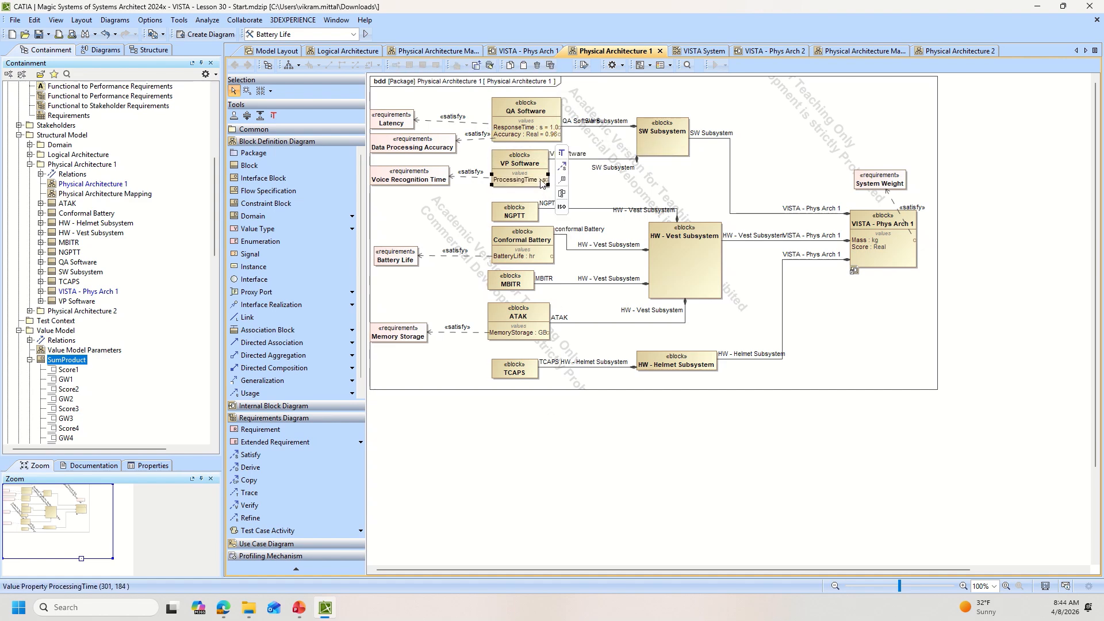
{"action": "double_click", "coordinate": [540, 179]}
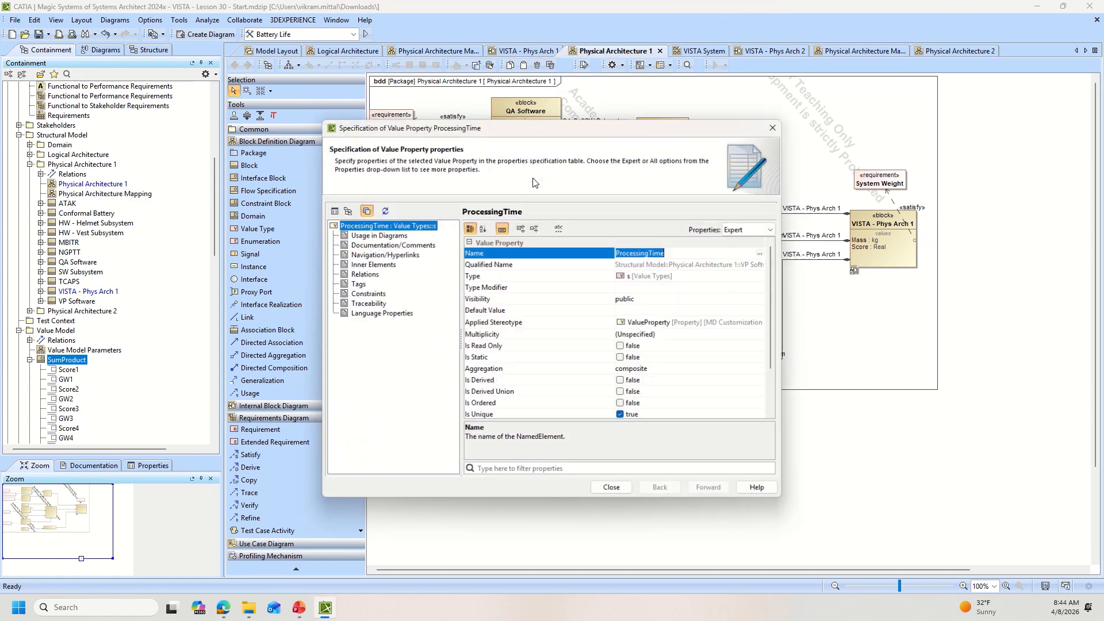
{"action": "left_click", "coordinate": [637, 311]}
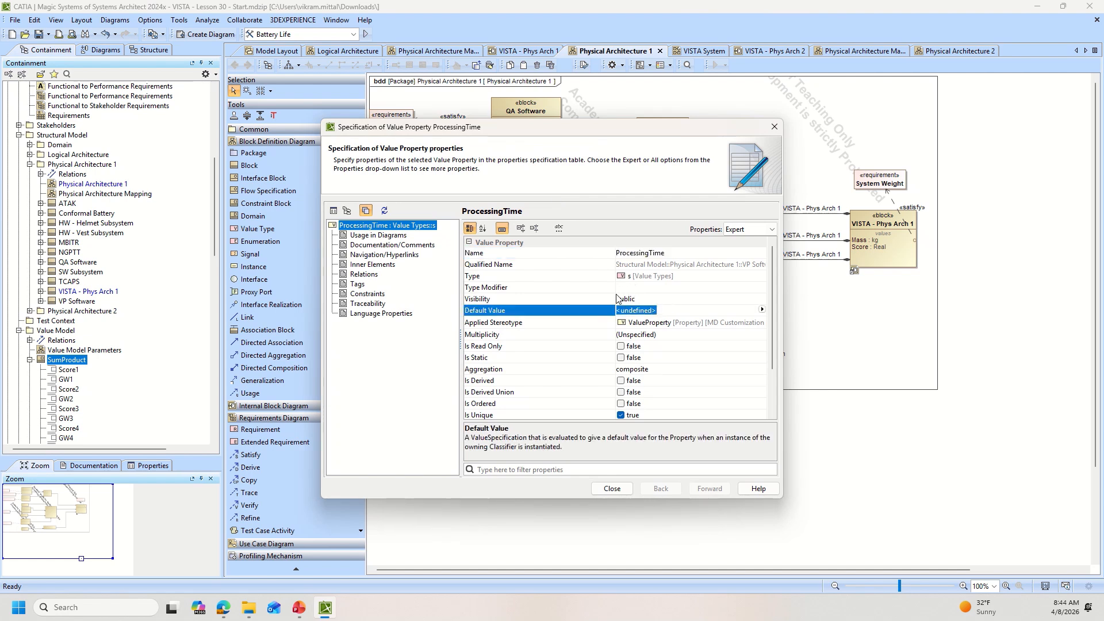
{"action": "type", "text": "0.3"}
{"action": "left_click", "coordinate": [611, 489]}
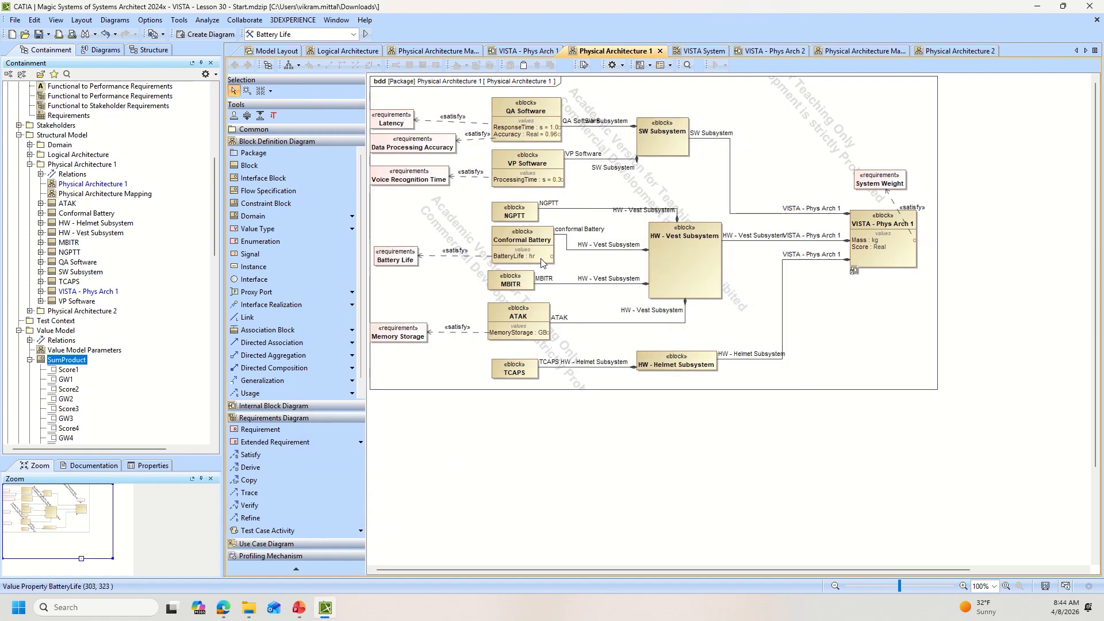
- Set the default value of the Conformal Battery block's BatteryLife property to 72
{"action": "left_click", "coordinate": [536, 260]}
{"action": "left_click", "coordinate": [536, 259]}
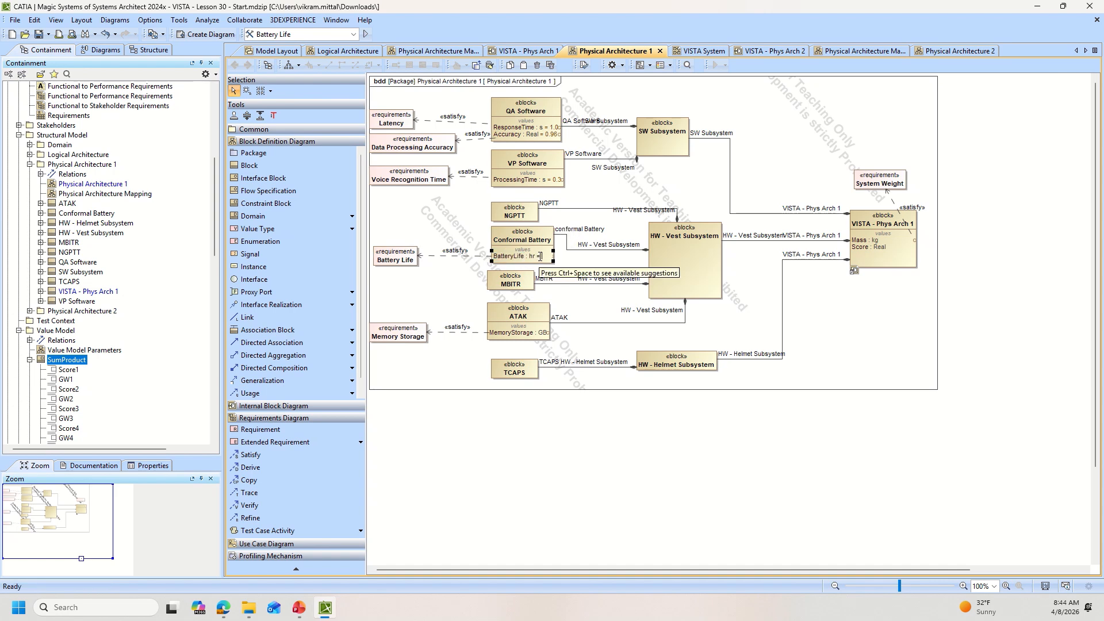
{"action": "left_click", "coordinate": [516, 459]}
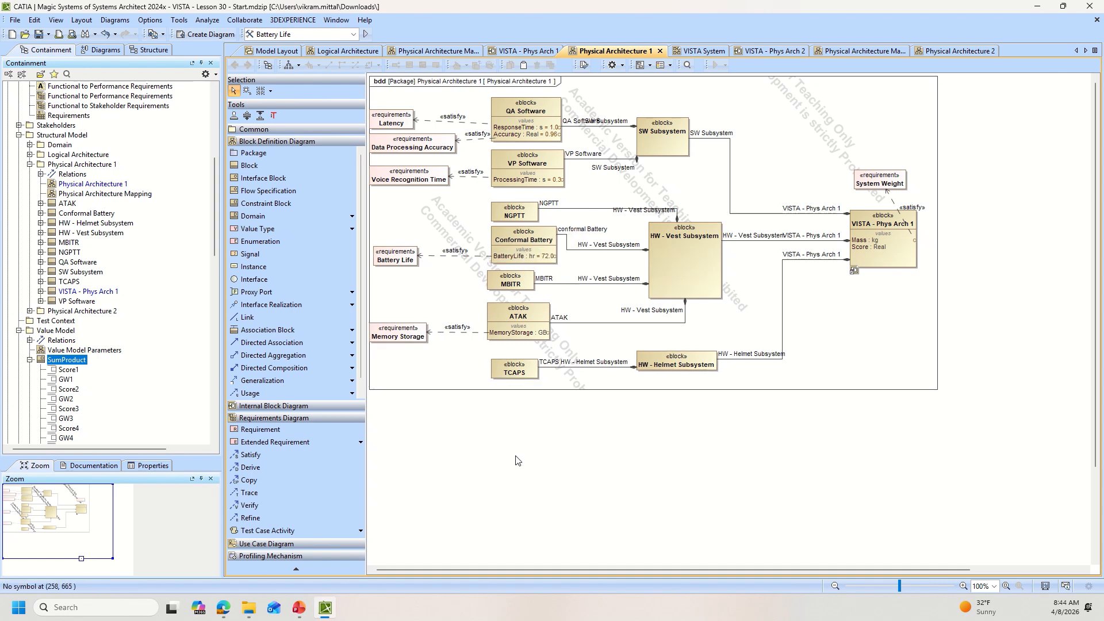
- Set the default value of the ATAK block's MemoryStorage property to 128
{"action": "left_click", "coordinate": [534, 339]}
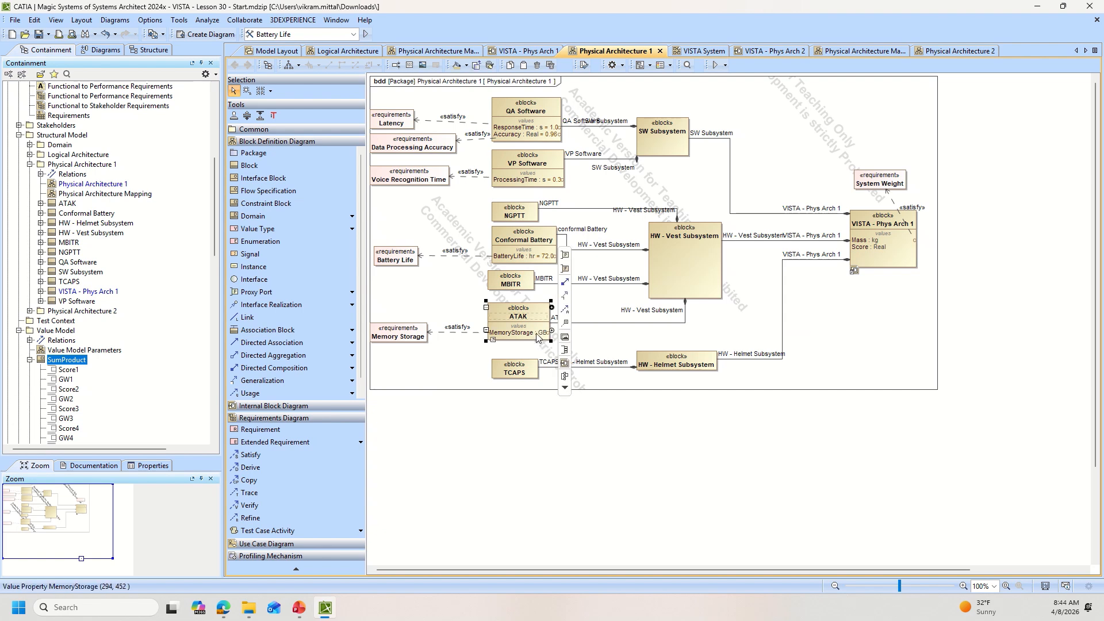
{"action": "left_click", "coordinate": [539, 333]}
{"action": "left_click", "coordinate": [538, 332]}
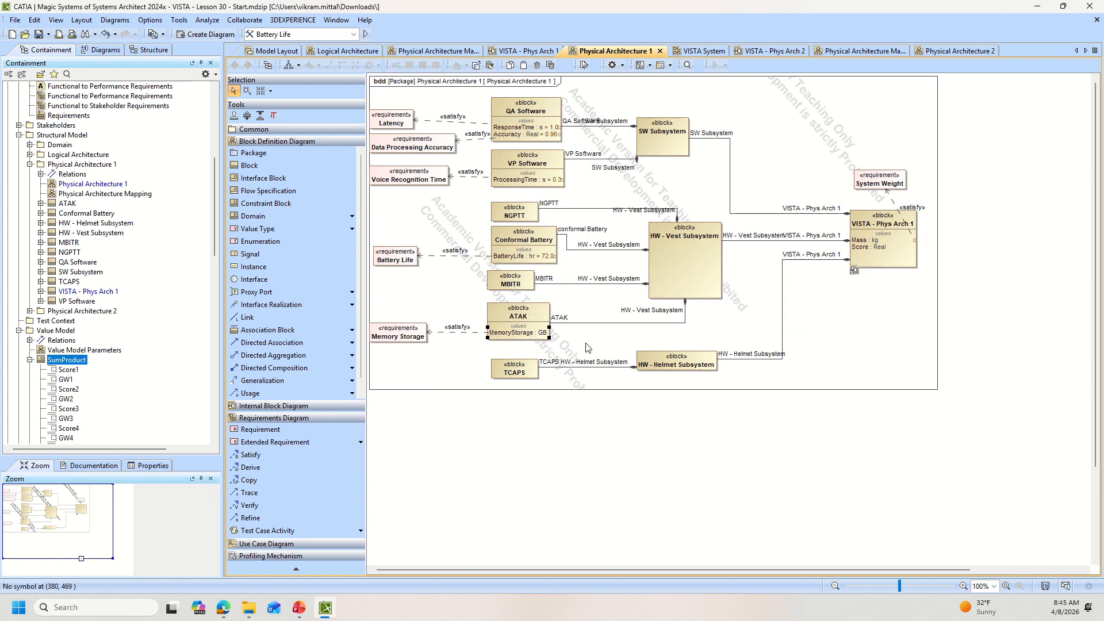
{"action": "type", "text": "= 128"}
{"action": "key", "text": "Return"}
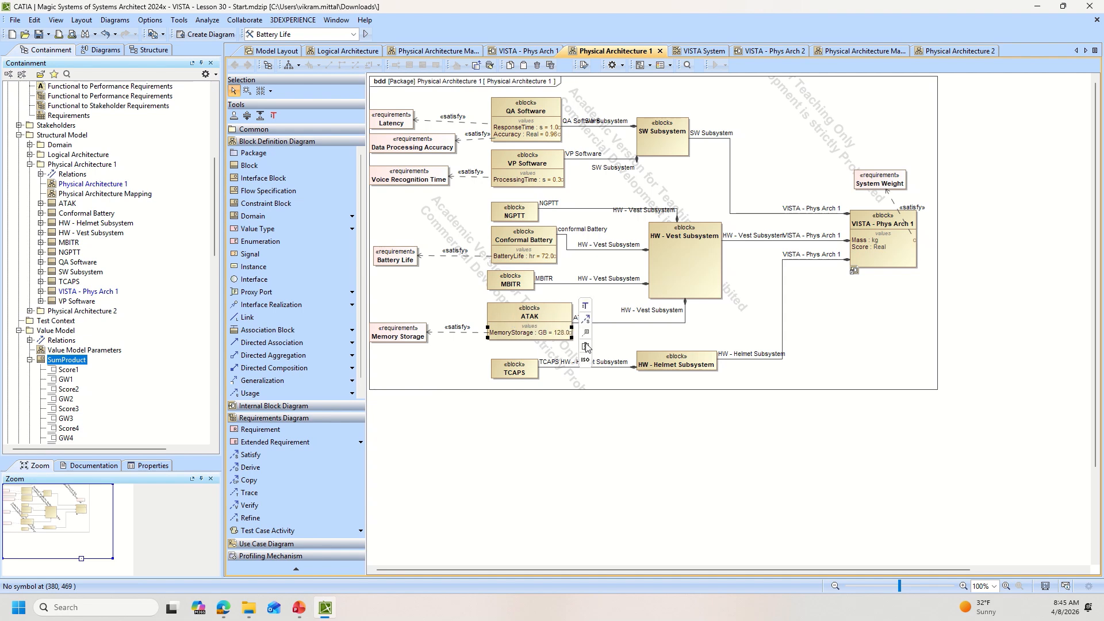
- Set the default value of the VISTA - Phys Arch 1 block's Mass property to 0.2
{"action": "left_click", "coordinate": [582, 438]}
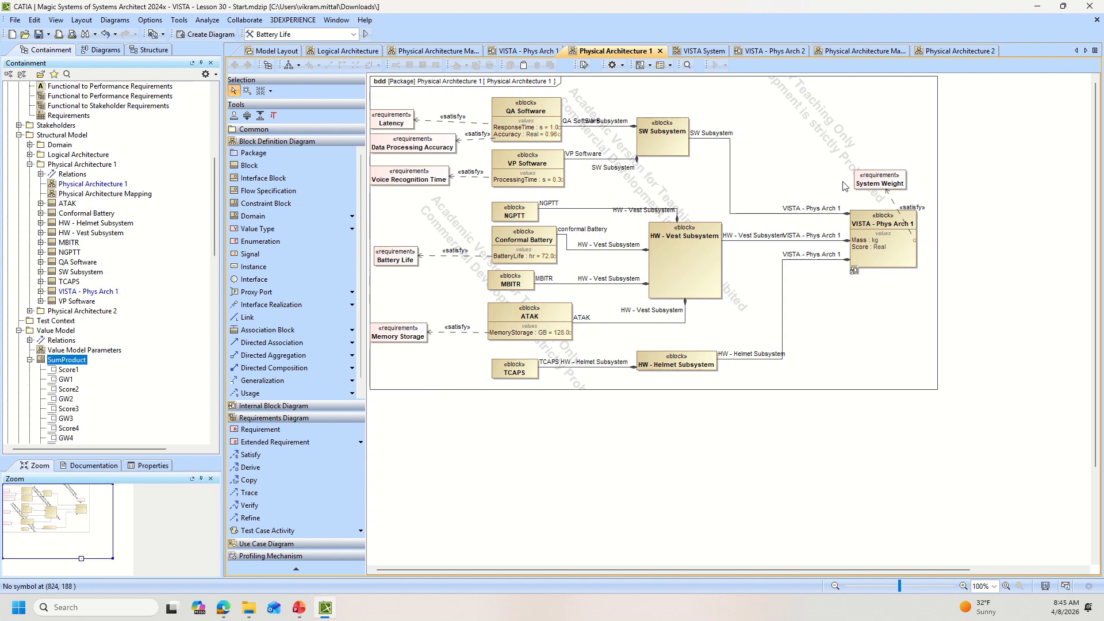
{"action": "double_click", "coordinate": [880, 242]}
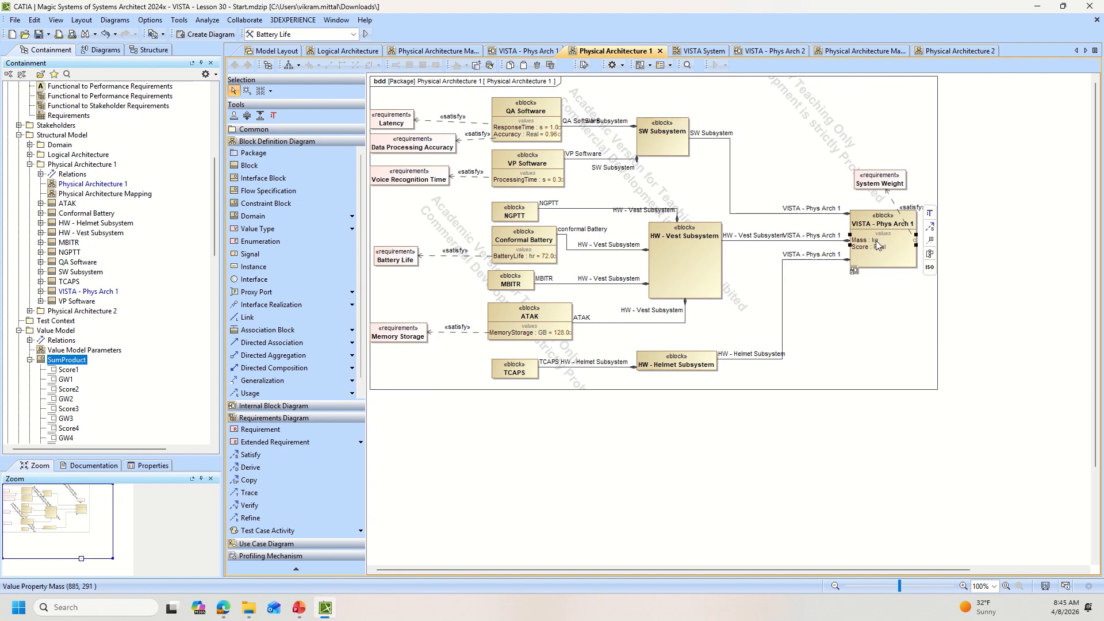
{"action": "left_click", "coordinate": [880, 240]}
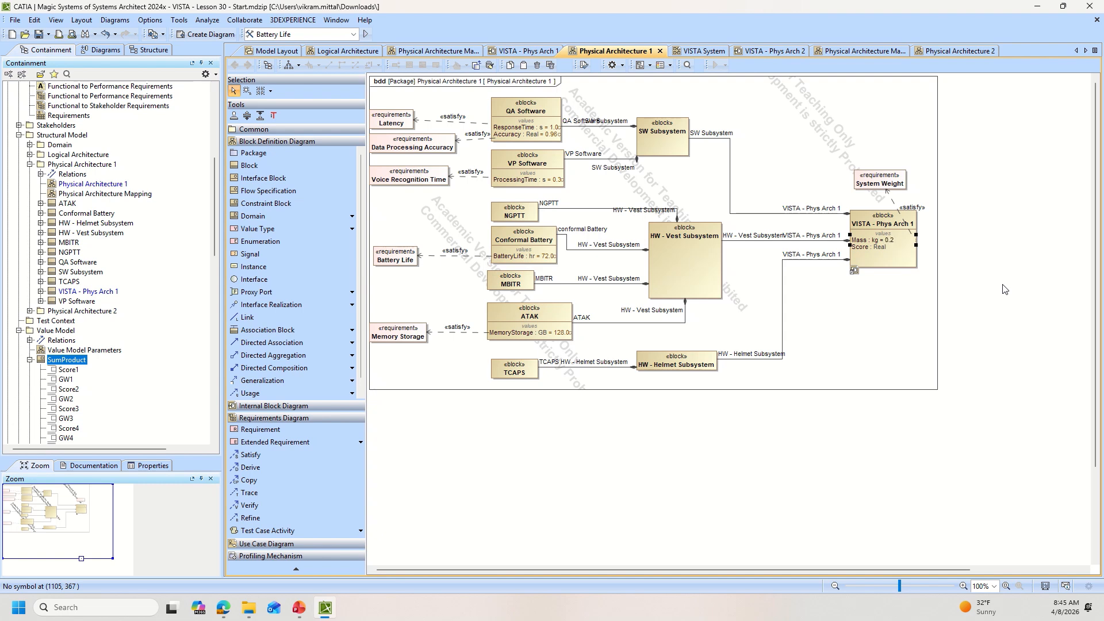
{"action": "left_click", "coordinate": [963, 390]}
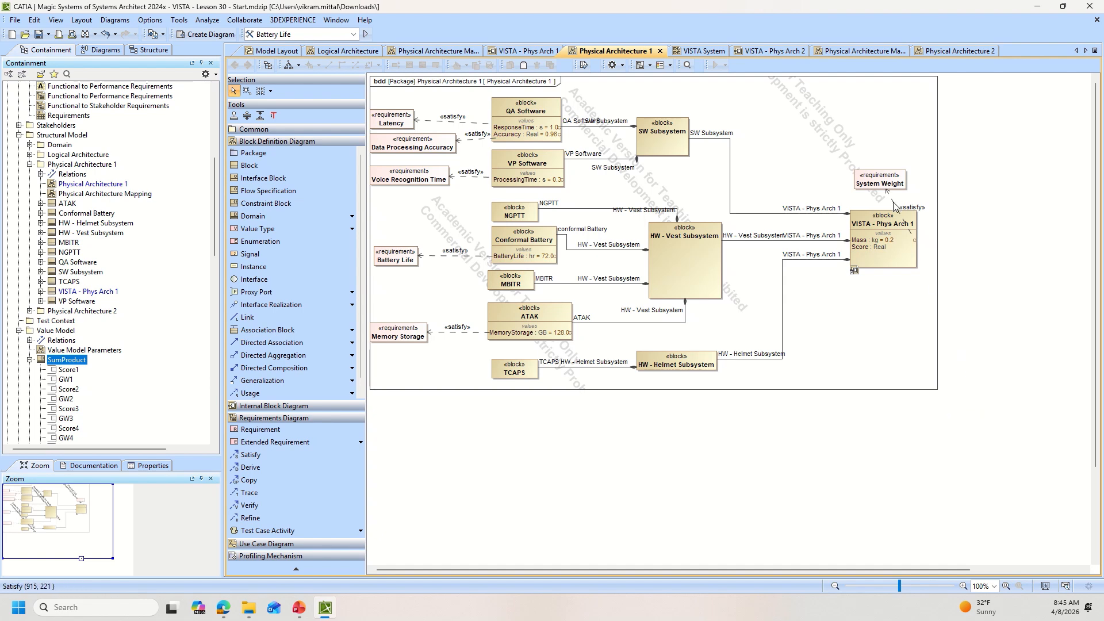
- Create a SysML Parametric Diagram for the VISTA - Phys Arch 1 block
{"action": "right_click", "coordinate": [872, 218]}
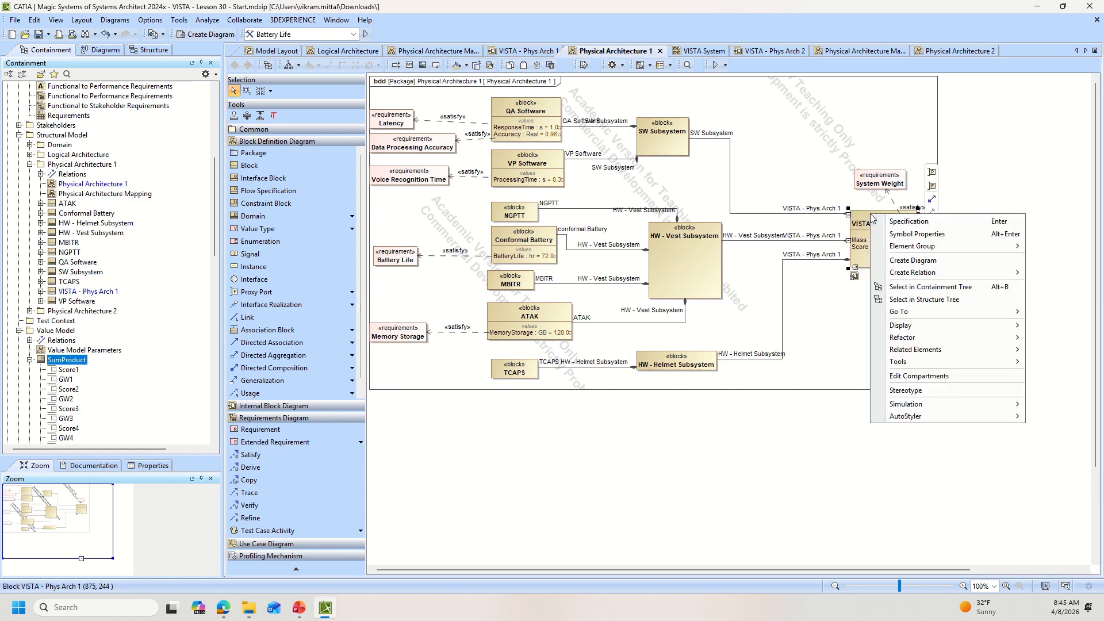
{"action": "left_click", "coordinate": [911, 261]}
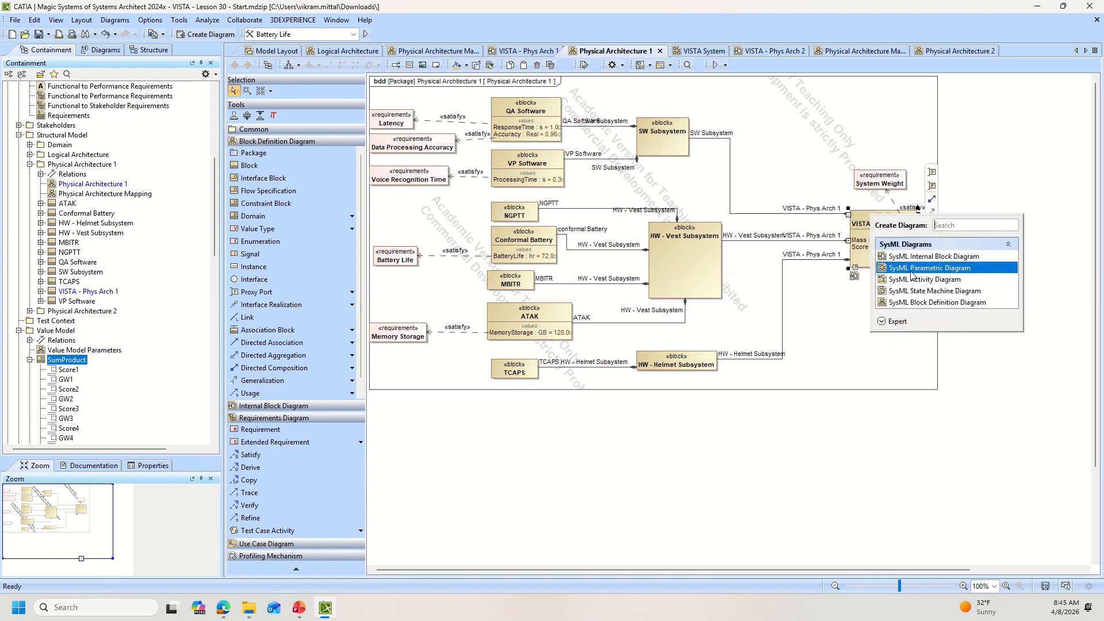
{"action": "left_click", "coordinate": [911, 268]}
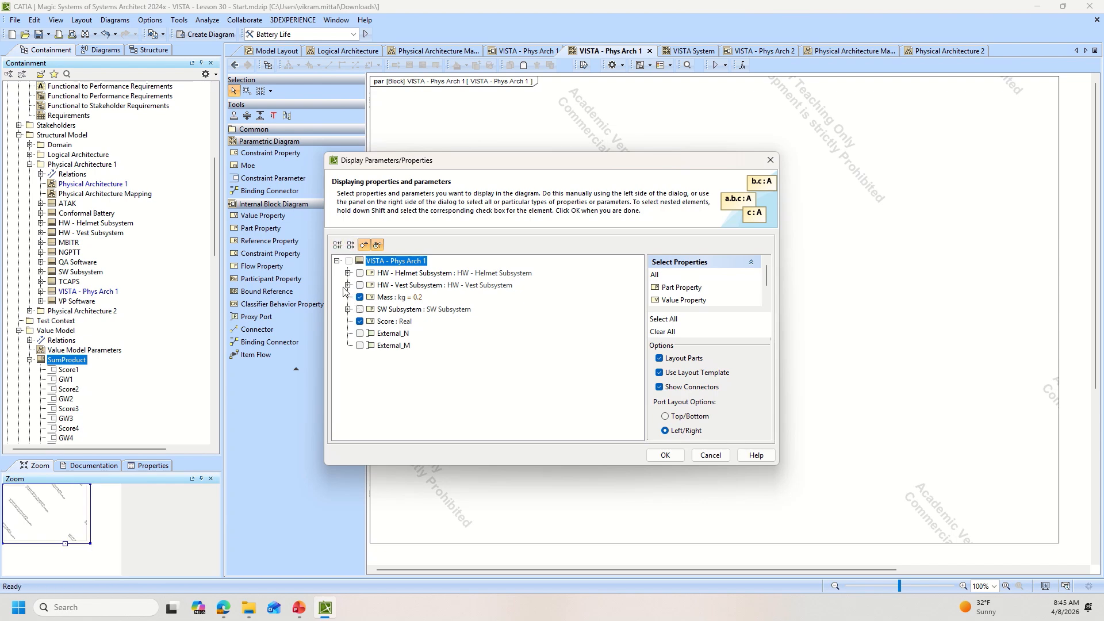
- Include the HW - Helmet Subsystem, HW - Vest Subsystem and SW Subsystem parts in the properties to display
{"action": "left_click", "coordinate": [360, 273]}
{"action": "left_click", "coordinate": [360, 285]}
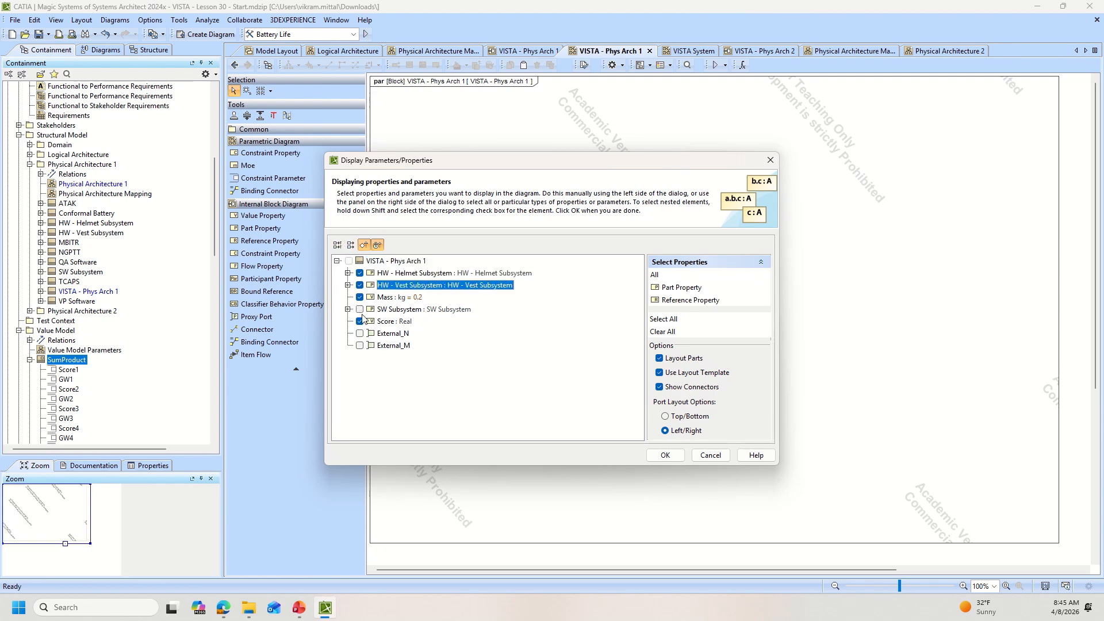
{"action": "left_click", "coordinate": [360, 309]}
- Include the nested ATAK part with MemoryStorage and the conformal Battery part with BatteryLife from the HW - Vest Subsystem
{"action": "left_click", "coordinate": [348, 273]}
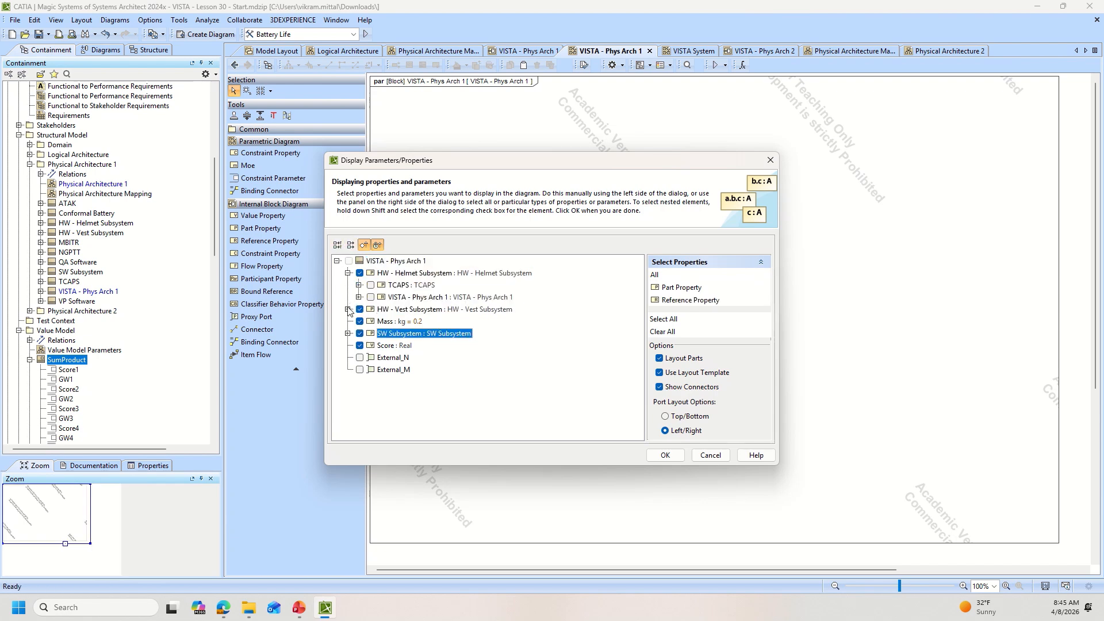
{"action": "left_click", "coordinate": [348, 309]}
{"action": "left_click", "coordinate": [348, 394]}
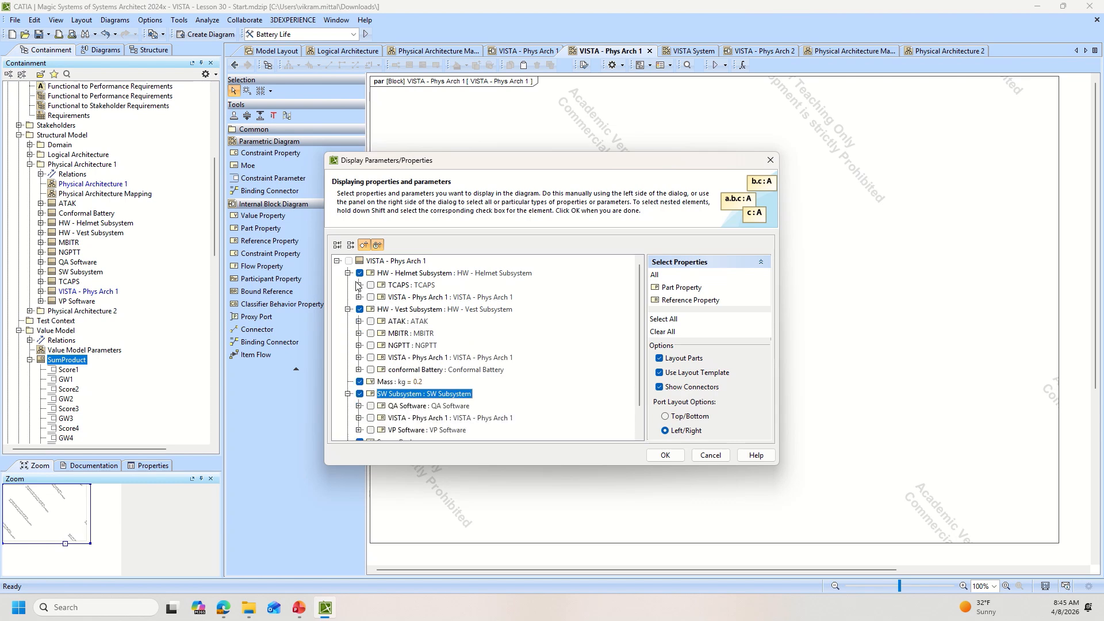
{"action": "left_click", "coordinate": [358, 321]}
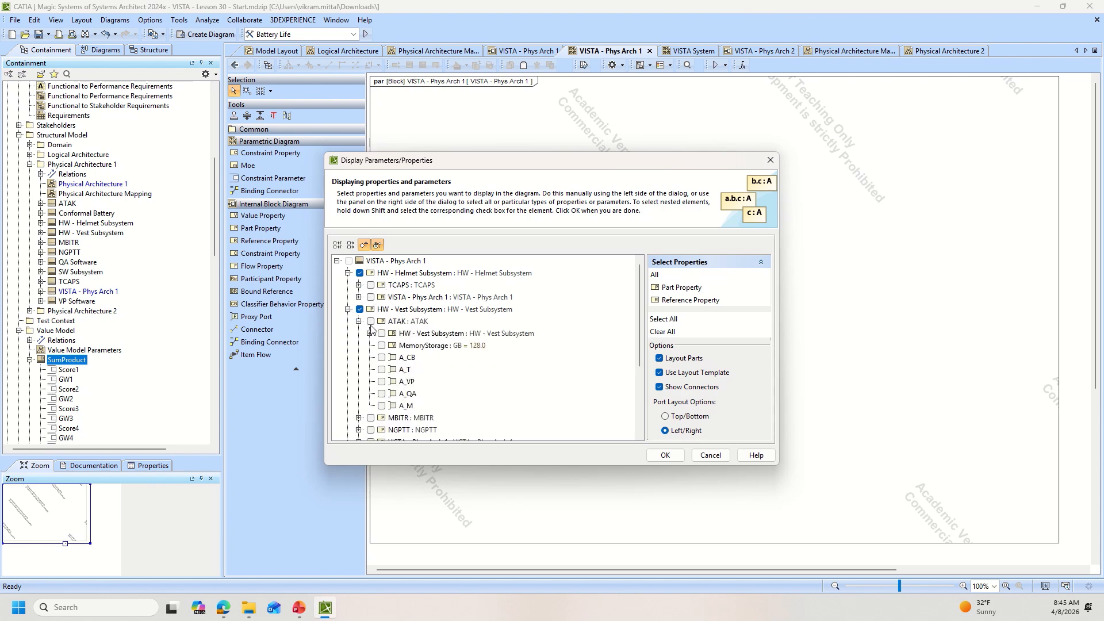
{"action": "left_click", "coordinate": [371, 321]}
{"action": "left_click", "coordinate": [382, 345]}
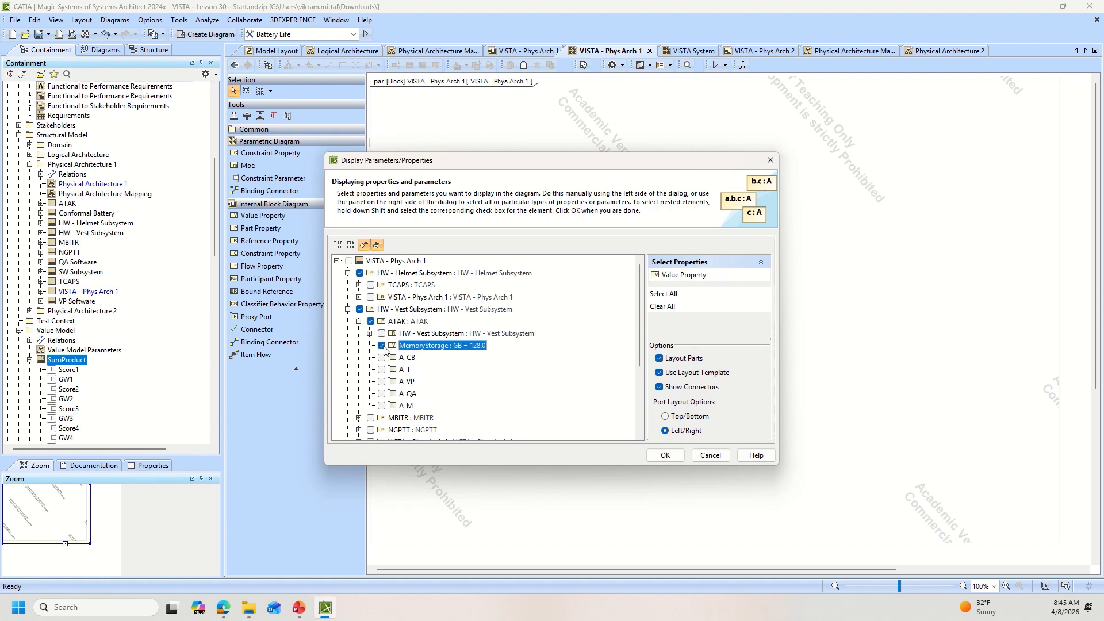
{"action": "scroll", "coordinate": [384, 351], "scroll_direction": "down", "scroll_amount": 2}
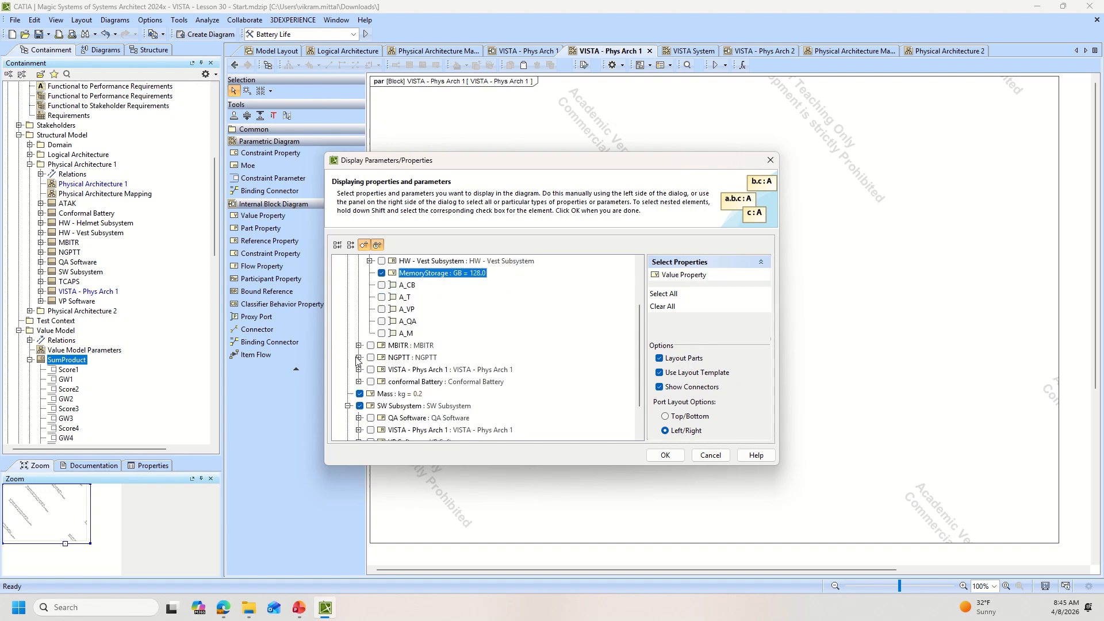
{"action": "left_click", "coordinate": [358, 382]}
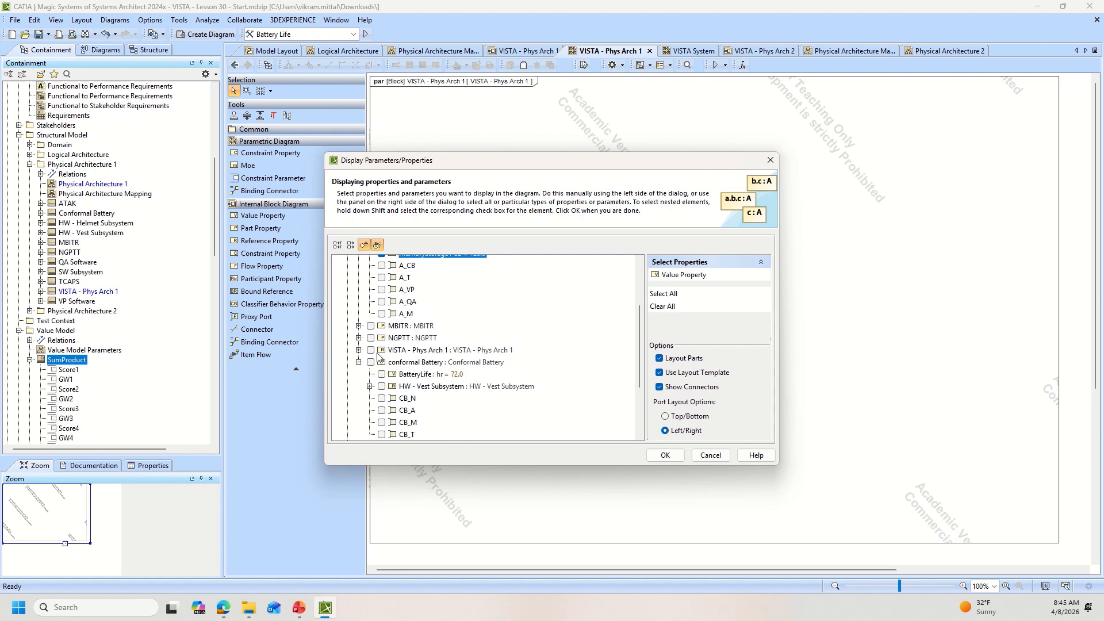
{"action": "left_click", "coordinate": [371, 362]}
{"action": "left_click", "coordinate": [382, 374]}
- Include the QA Software part with its Accuracy and ResponseTime properties from the SW Subsystem
{"action": "scroll", "coordinate": [373, 371], "scroll_direction": "down", "scroll_amount": 3}
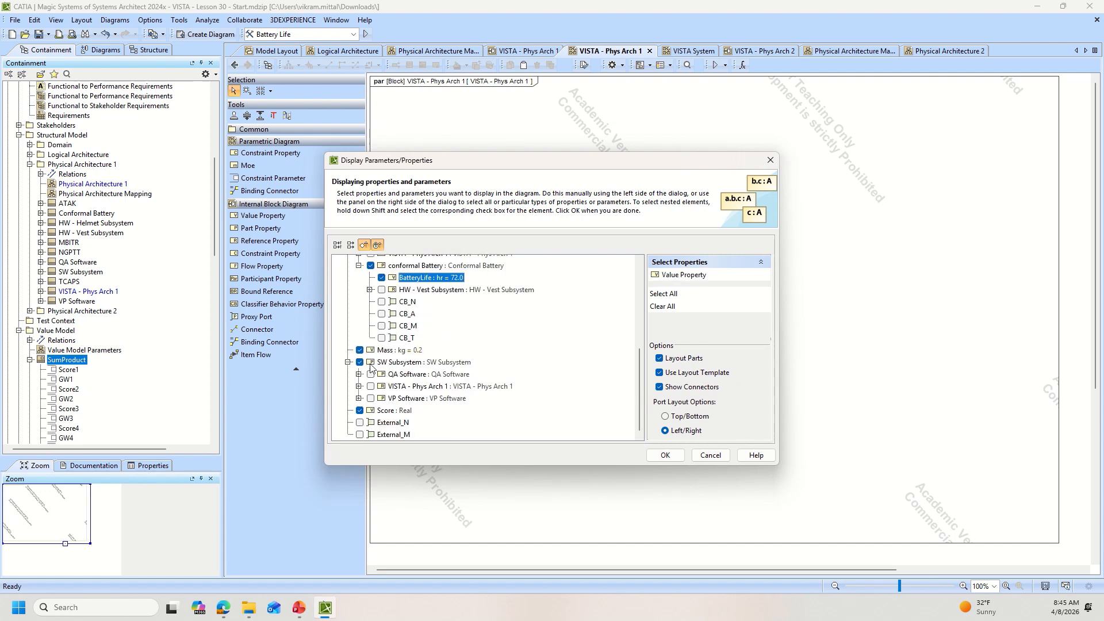
{"action": "left_click", "coordinate": [358, 374]}
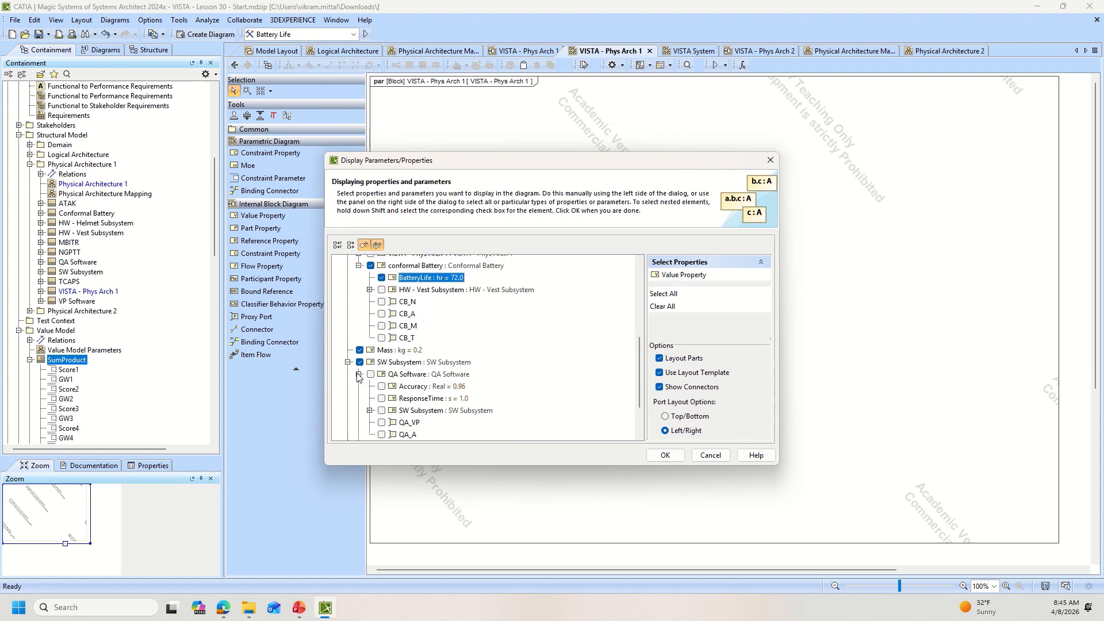
{"action": "left_click", "coordinate": [371, 374]}
{"action": "left_click", "coordinate": [382, 386]}
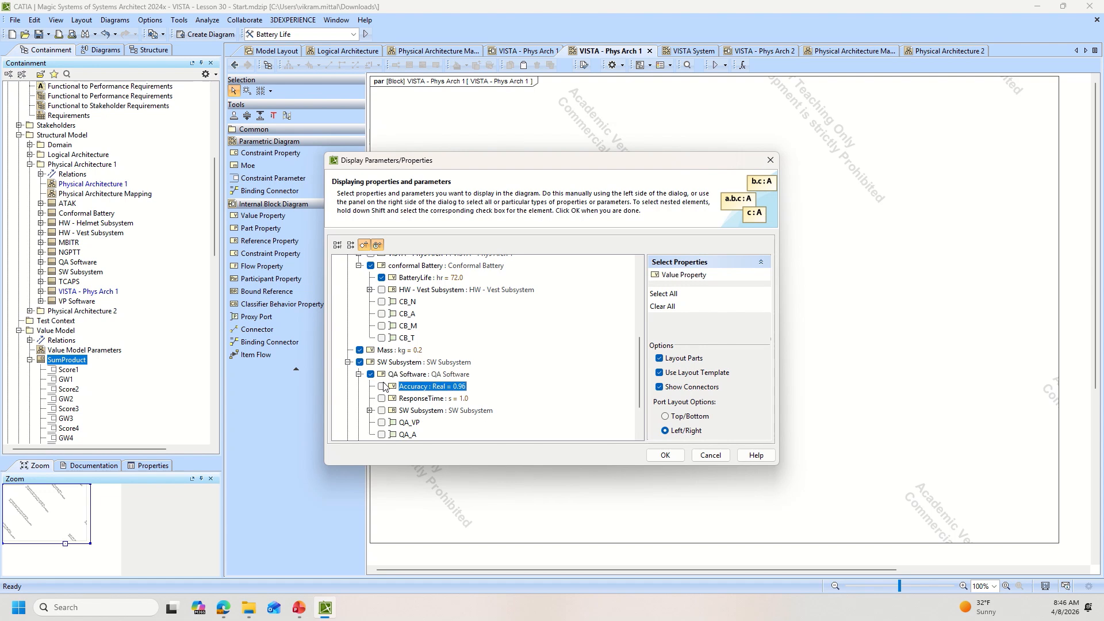
{"action": "left_click", "coordinate": [382, 398]}
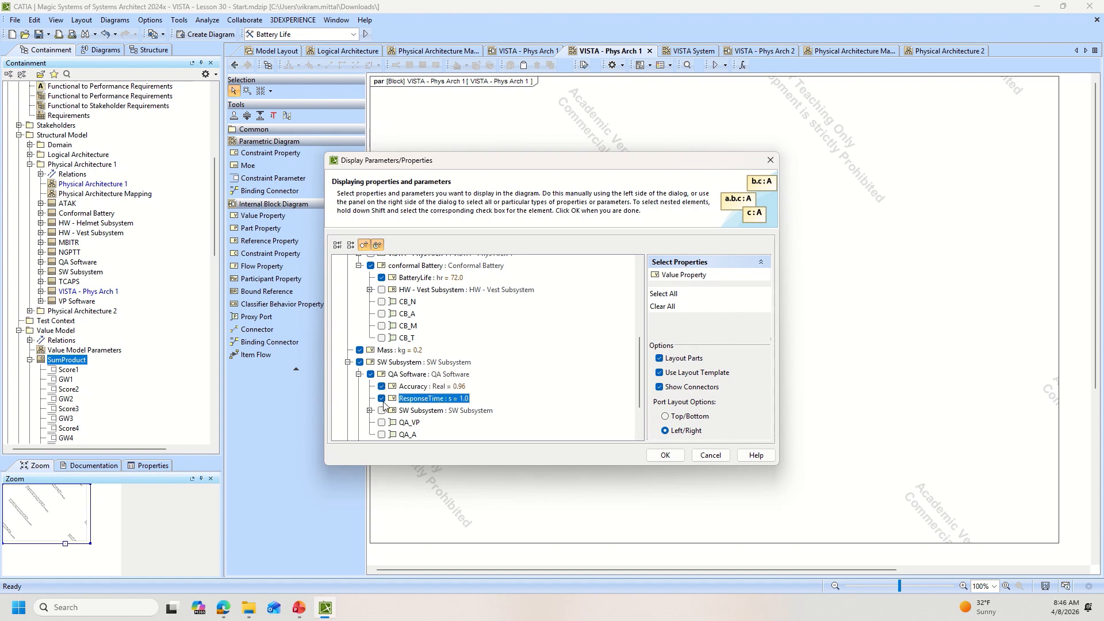
- Include the VP Software part with its ProcessingTime property and display the selected properties in the parametric diagram
{"action": "scroll", "coordinate": [373, 404], "scroll_direction": "down", "scroll_amount": 2}
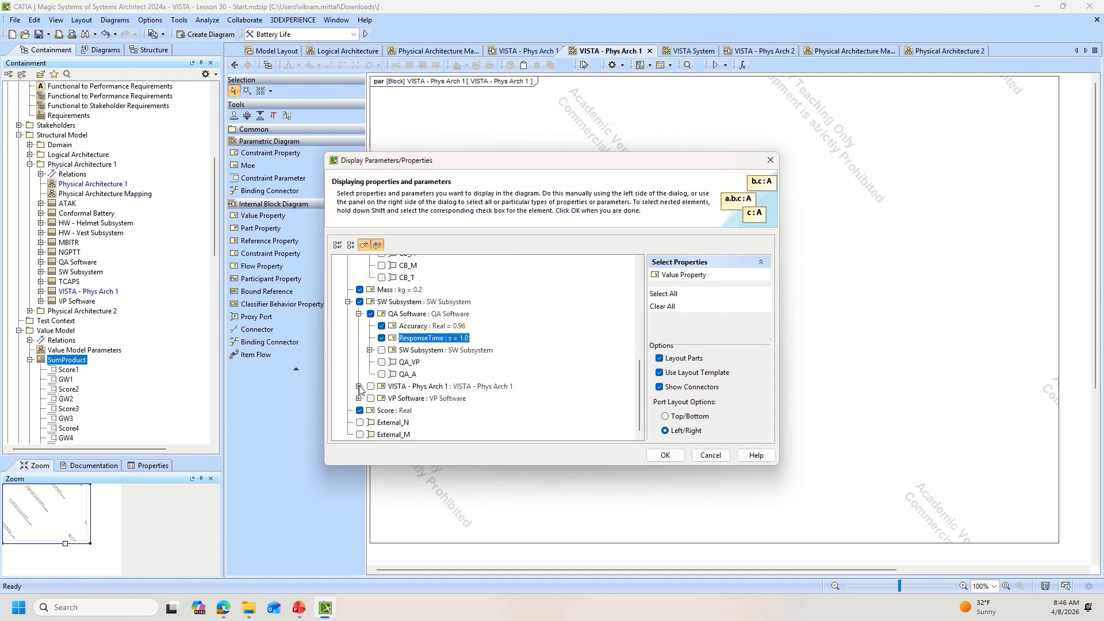
{"action": "left_click", "coordinate": [359, 398]}
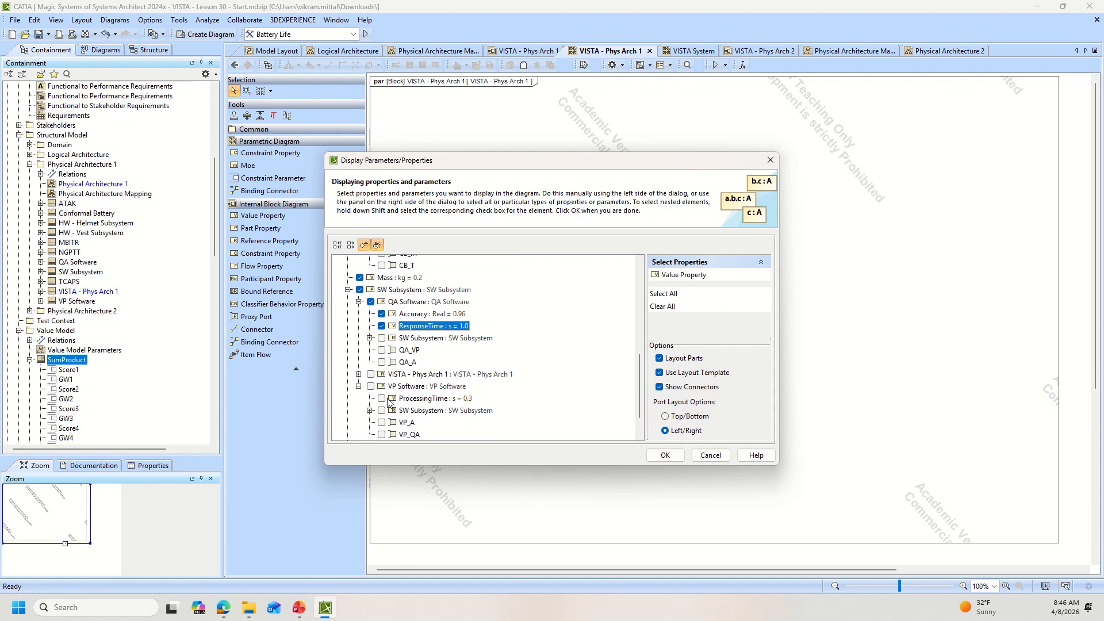
{"action": "left_click", "coordinate": [371, 386]}
{"action": "left_click", "coordinate": [382, 398]}
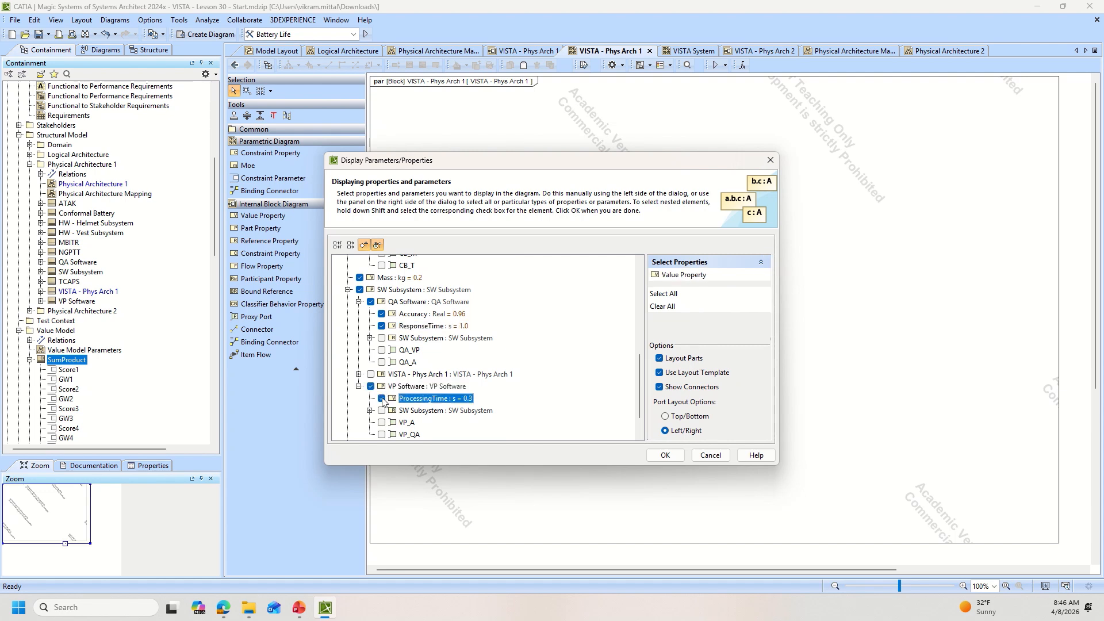
{"action": "scroll", "coordinate": [383, 401], "scroll_direction": "down", "scroll_amount": 1}
{"action": "scroll", "coordinate": [375, 396], "scroll_direction": "up", "scroll_amount": 10}
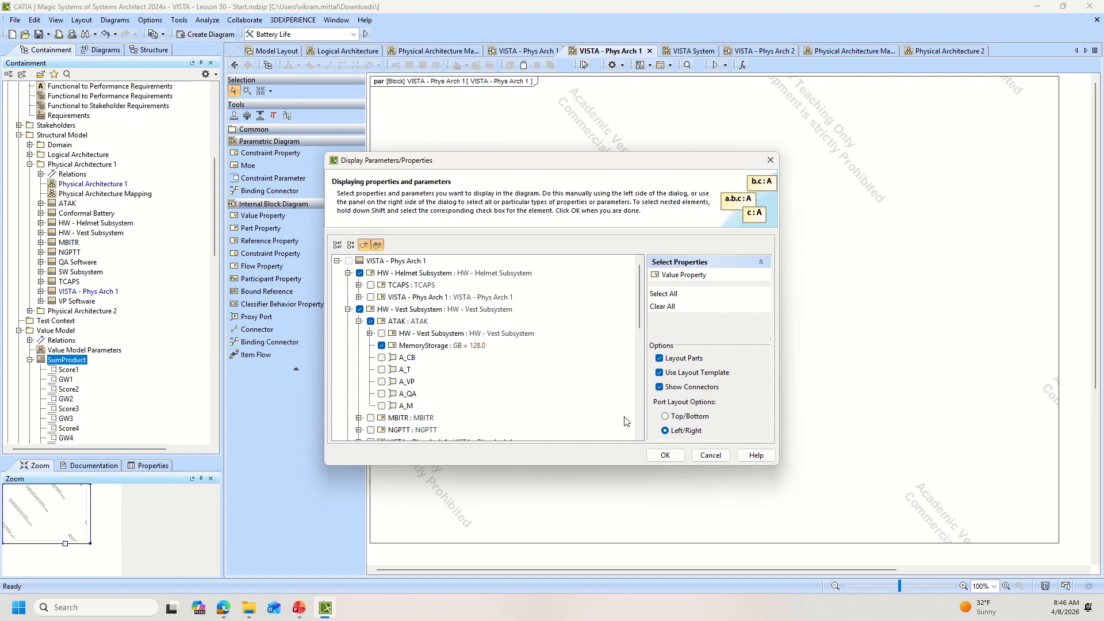
{"action": "left_click", "coordinate": [665, 456]}
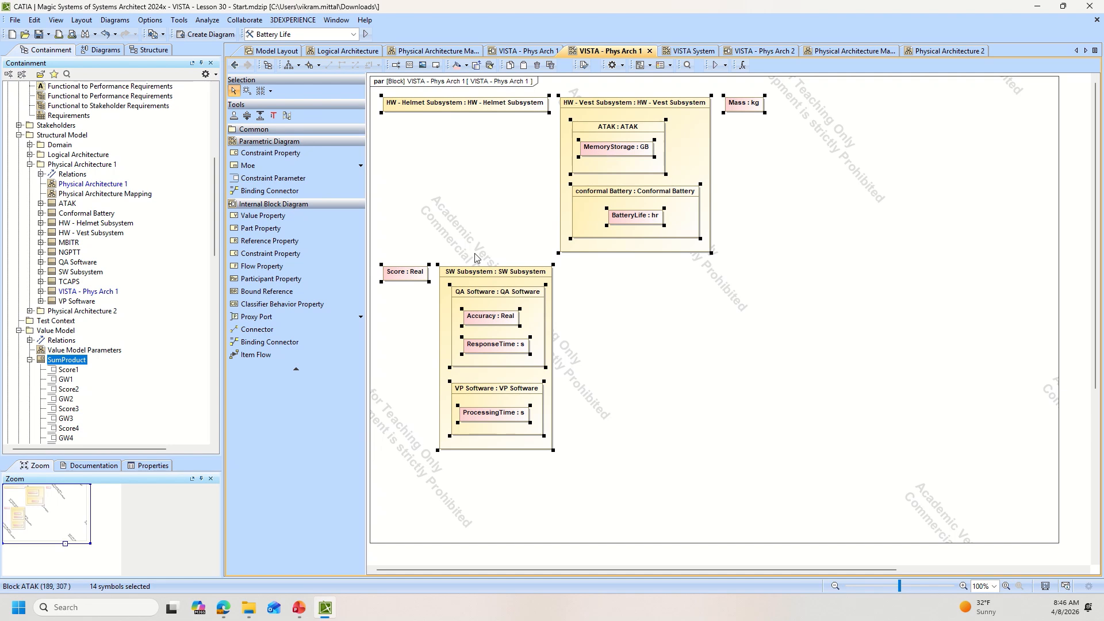
- Arrange the diagram with Score alone at the far right and Mass, Helmet, Vest and SW Subsystem stacked along the left side
{"action": "left_click", "coordinate": [837, 374]}
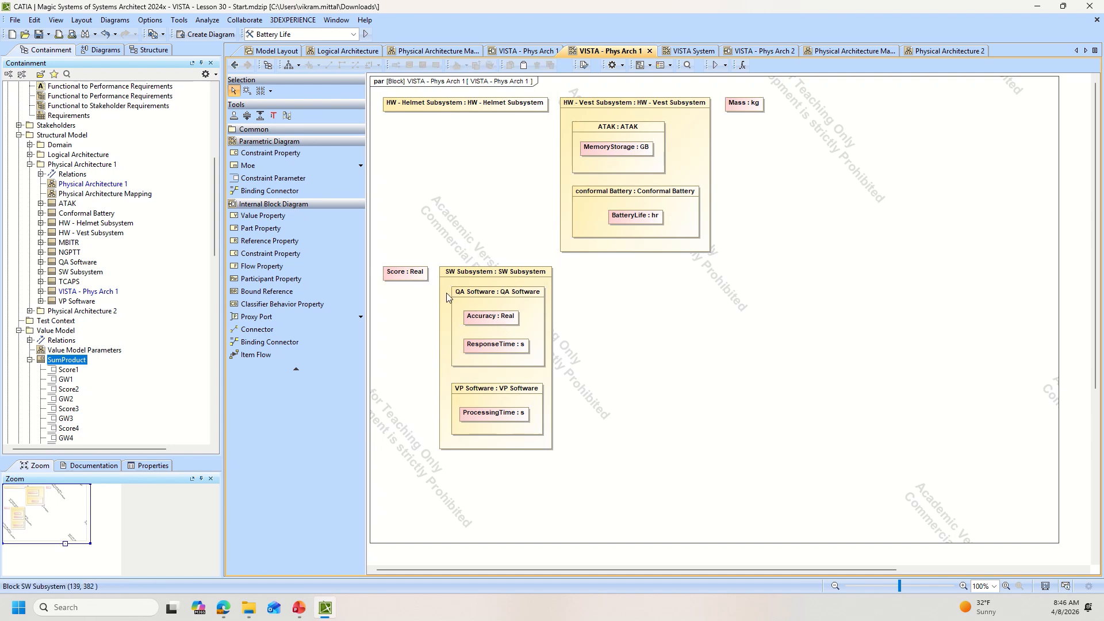
{"action": "left_click_drag", "start_coordinate": [412, 277], "coordinate": [926, 352]}
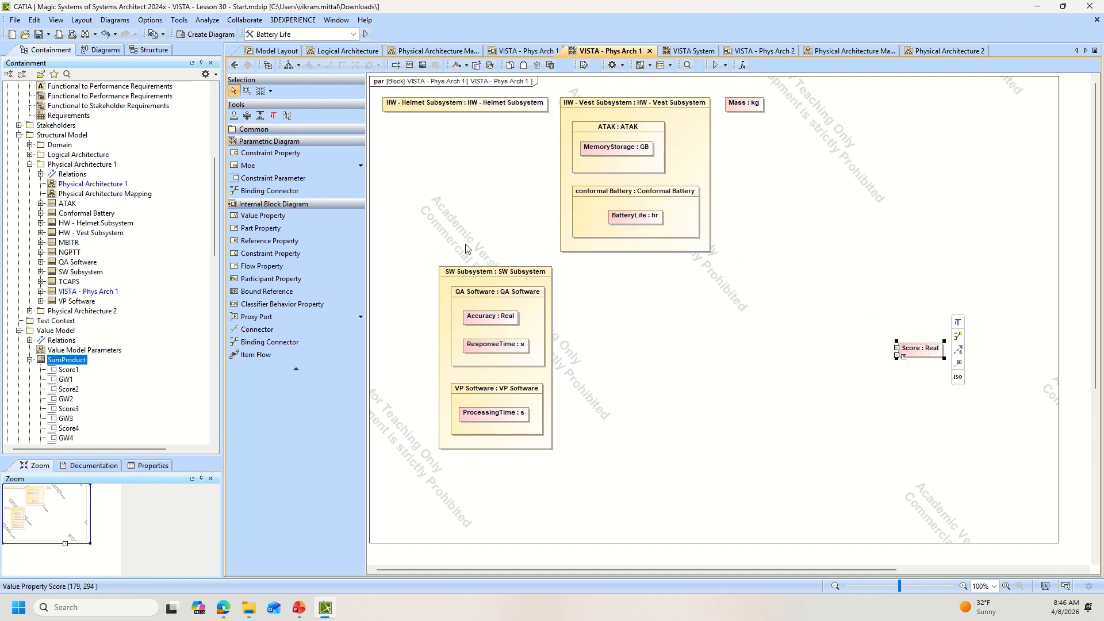
{"action": "left_click_drag", "start_coordinate": [473, 276], "coordinate": [457, 357]}
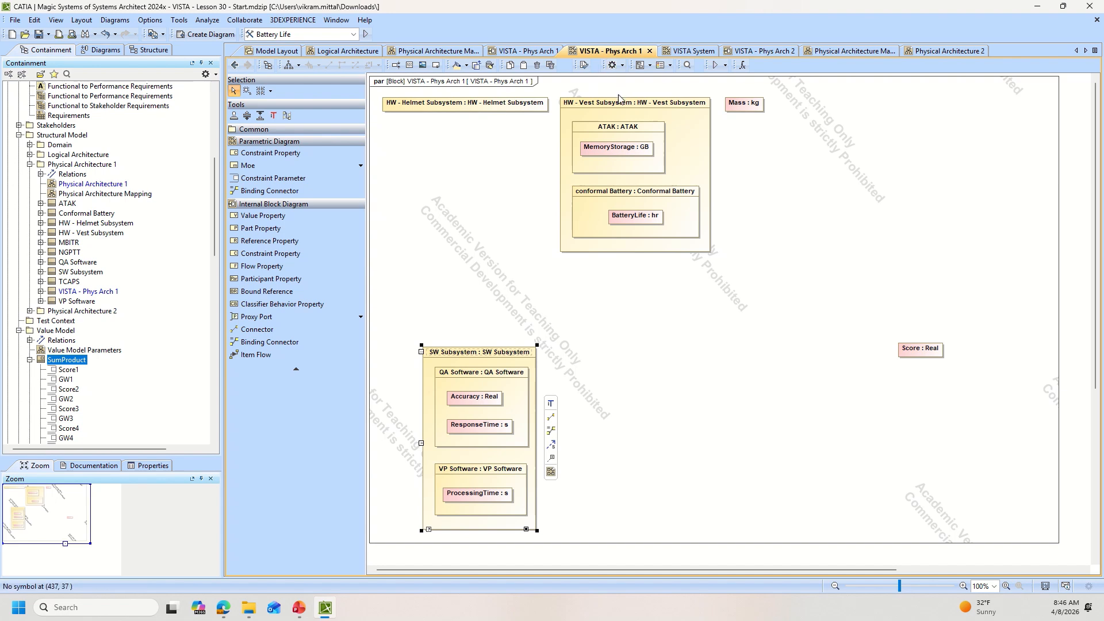
{"action": "left_click_drag", "start_coordinate": [618, 98], "coordinate": [456, 148]}
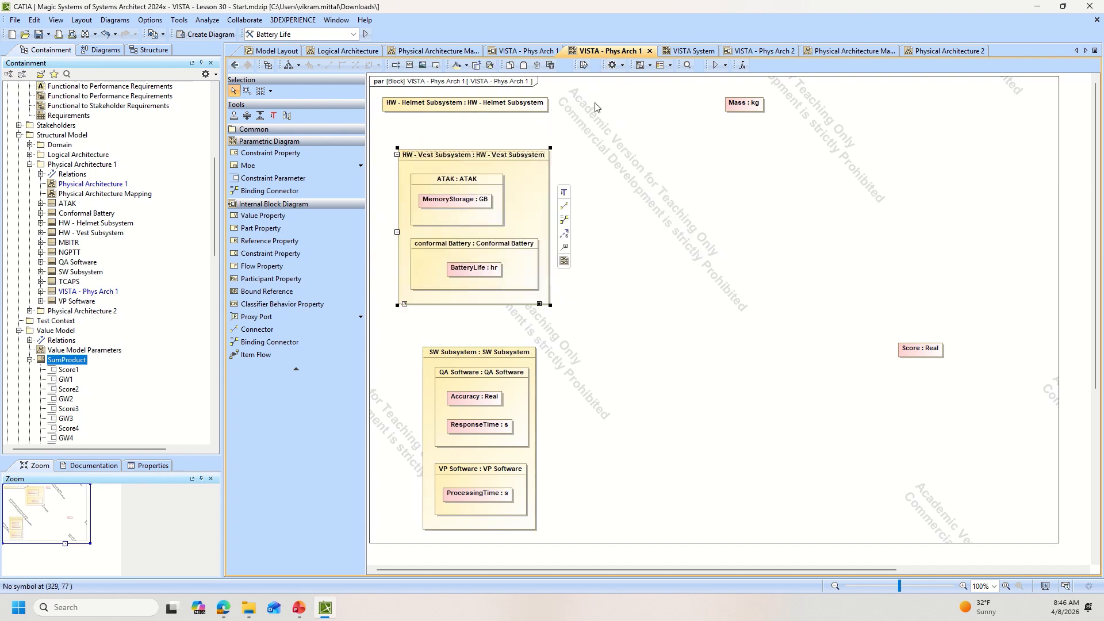
{"action": "left_click_drag", "start_coordinate": [750, 107], "coordinate": [591, 95]}
{"action": "left_click_drag", "start_coordinate": [485, 104], "coordinate": [489, 124]}
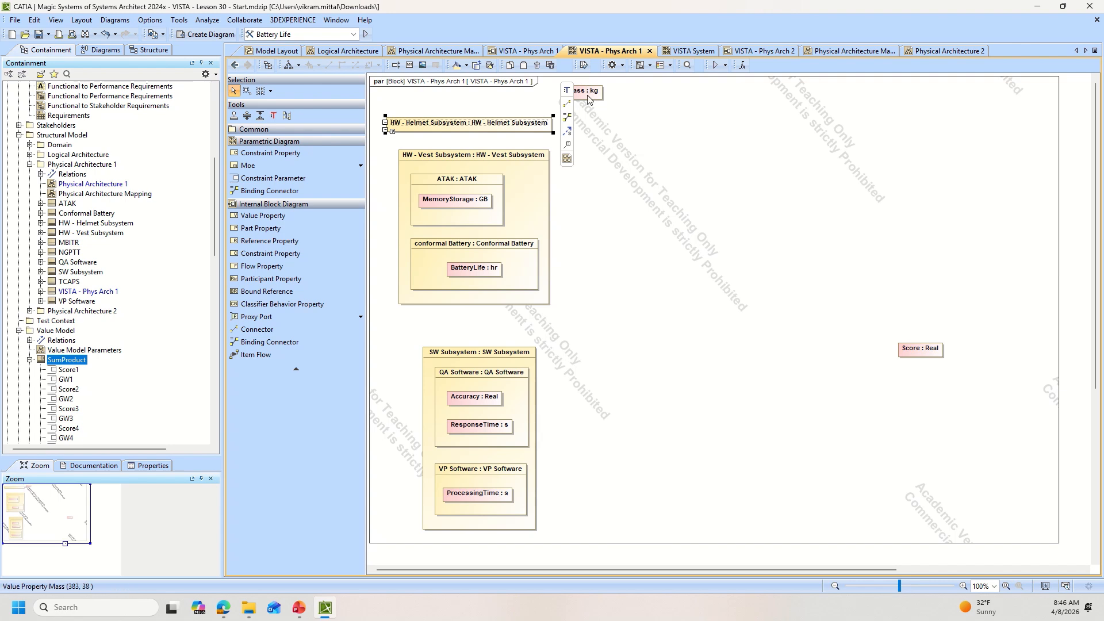
{"action": "left_click_drag", "start_coordinate": [590, 99], "coordinate": [453, 110]}
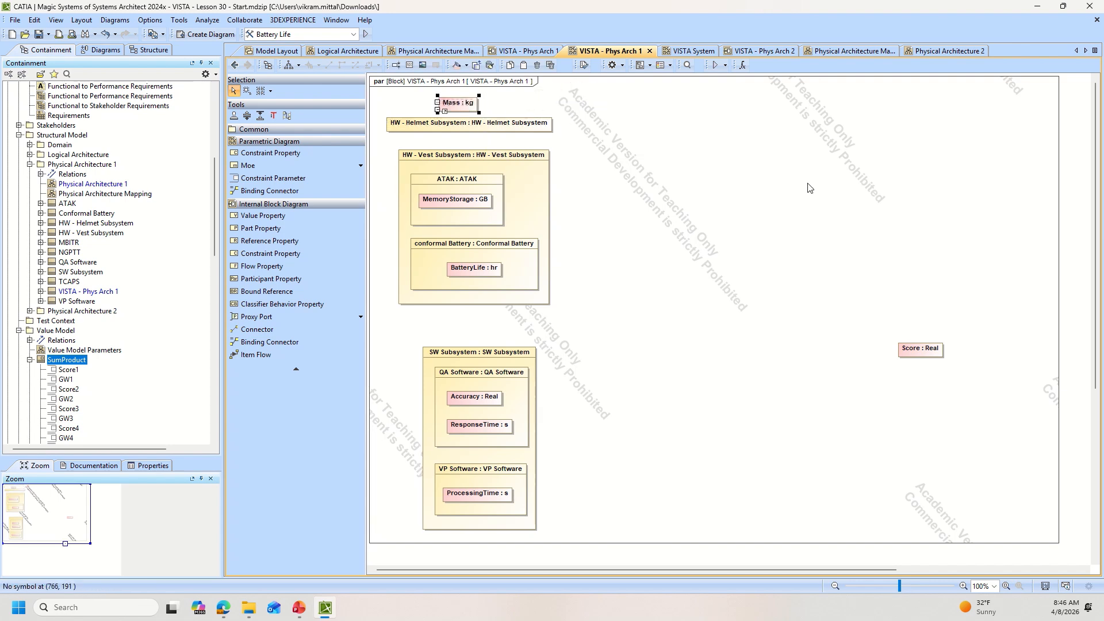
{"action": "left_click", "coordinate": [731, 268]}
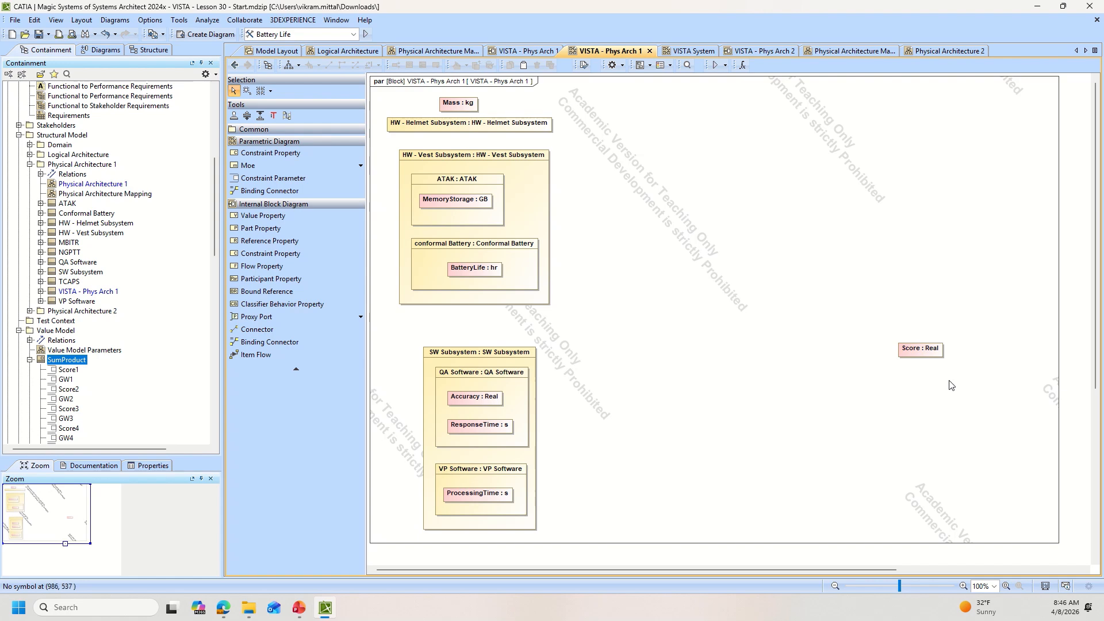
- Add the Value Model's VISTA System block as a part property in the empty area right of the HW - Vest Subsystem
{"action": "scroll", "coordinate": [100, 342], "scroll_direction": "down", "scroll_amount": 20}
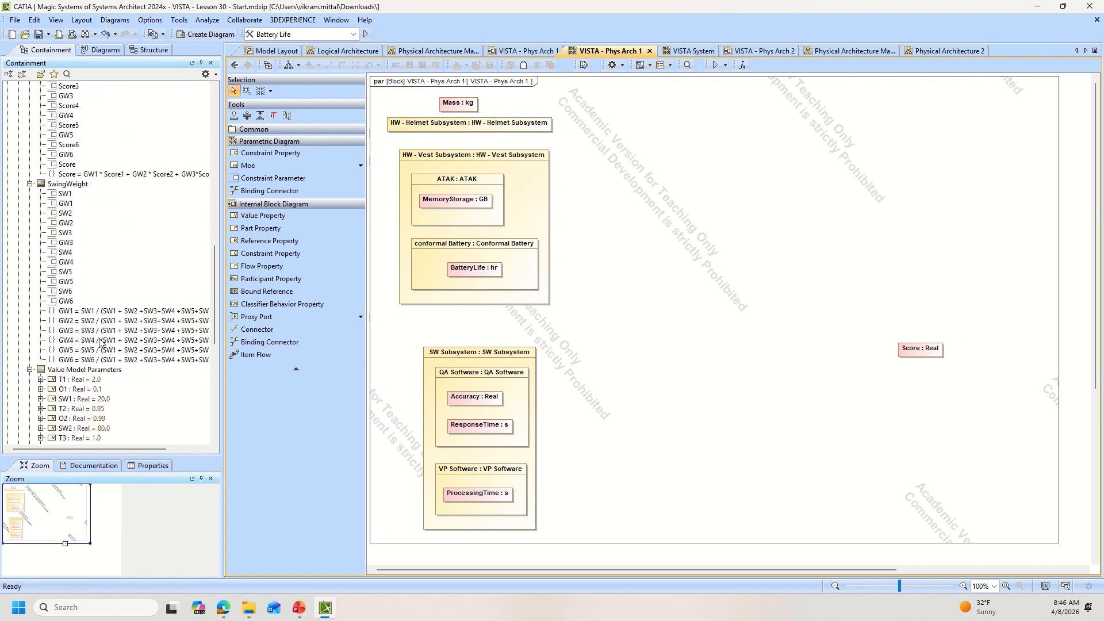
{"action": "scroll", "coordinate": [100, 343], "scroll_direction": "up", "scroll_amount": 2}
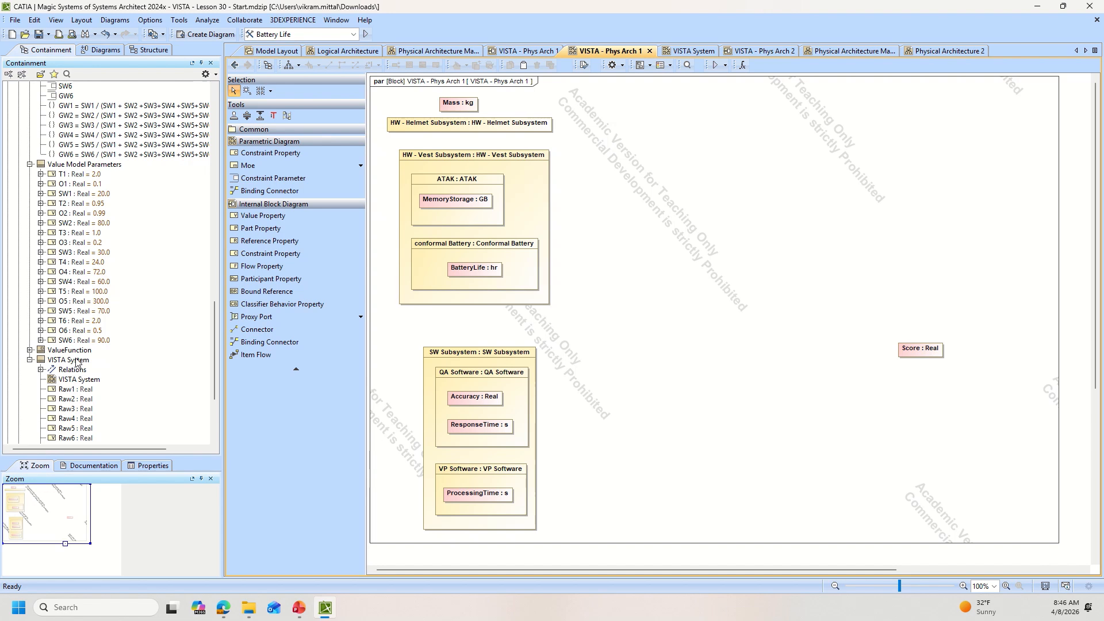
{"action": "left_click_drag", "start_coordinate": [46, 362], "coordinate": [725, 156]}
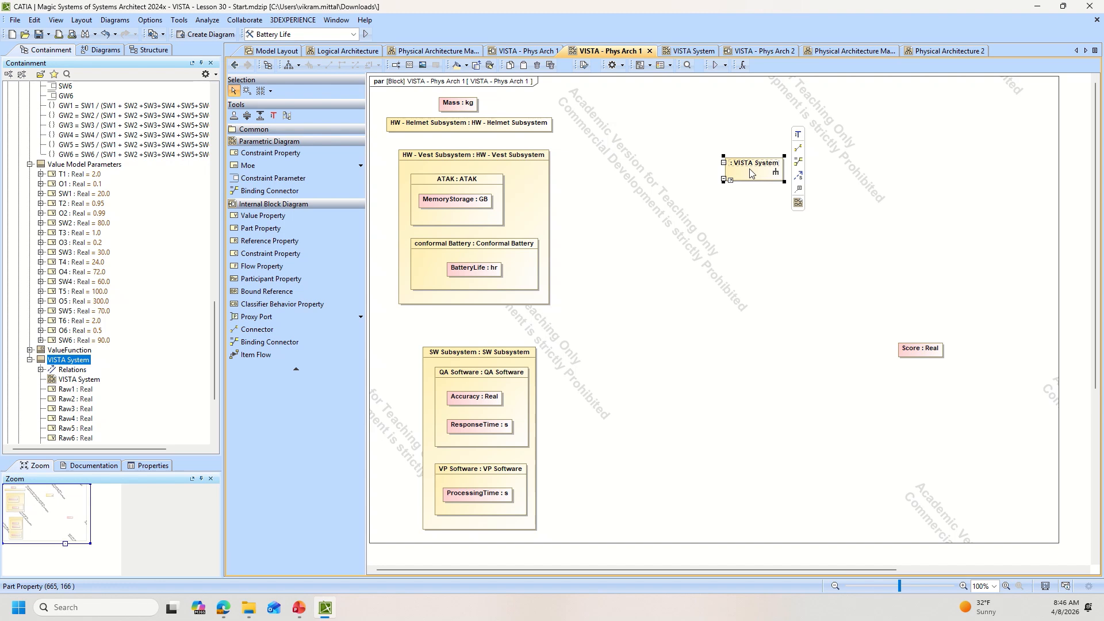
- Display the VISTA System part's Raw1 to Raw6 and Score properties and place its Score below the Raw properties
{"action": "right_click", "coordinate": [750, 173]}
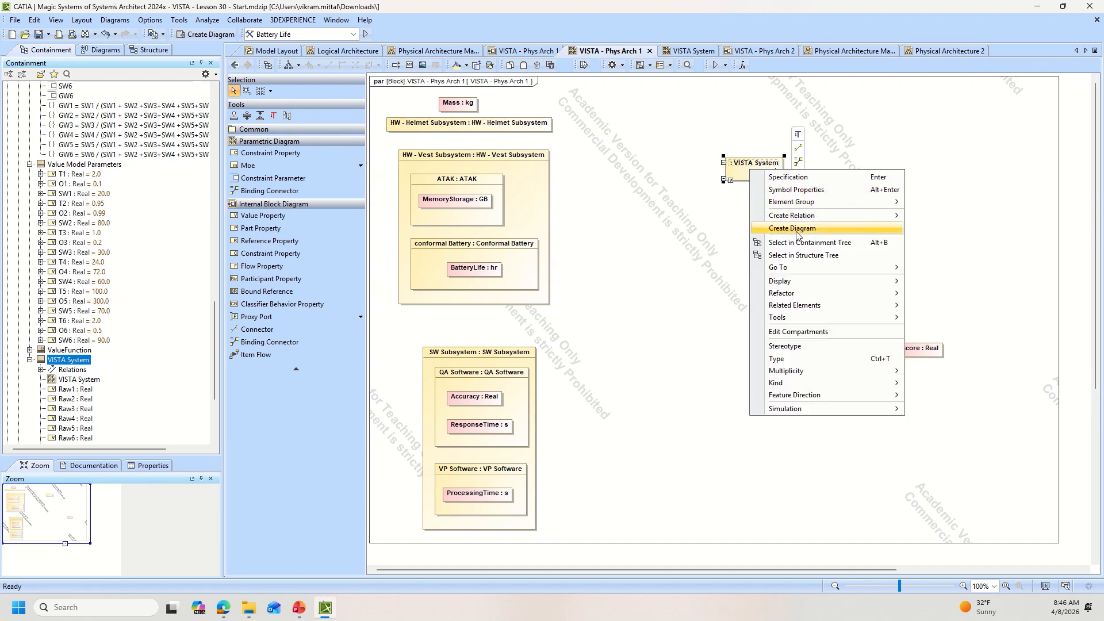
{"action": "mouse_move", "coordinate": [865, 293]}
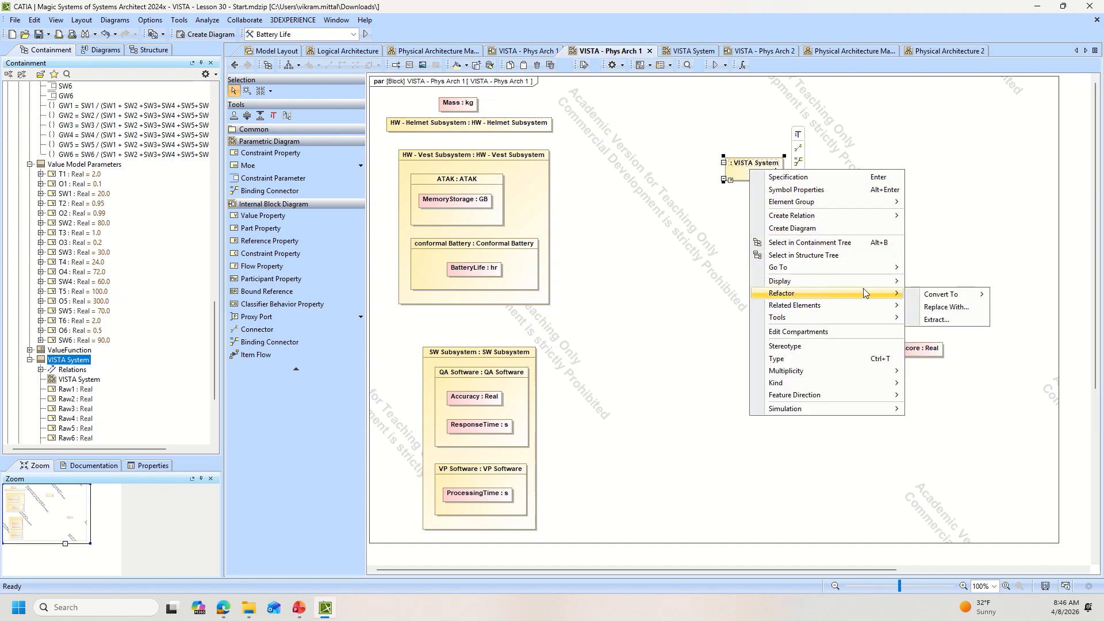
{"action": "mouse_move", "coordinate": [833, 281]}
{"action": "left_click", "coordinate": [942, 330]}
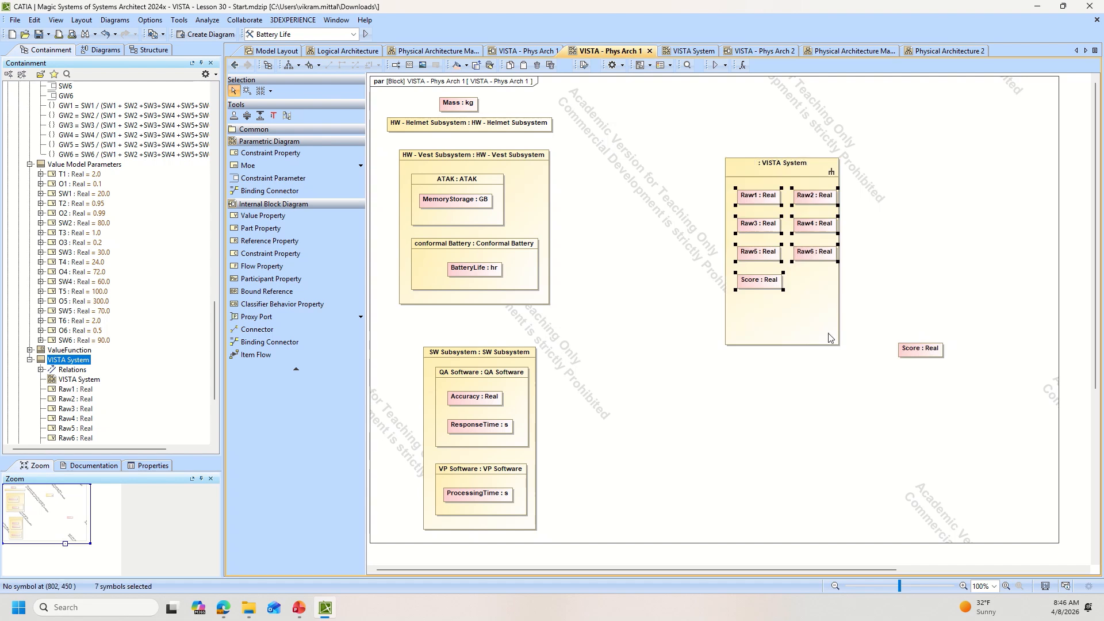
{"action": "left_click", "coordinate": [800, 383]}
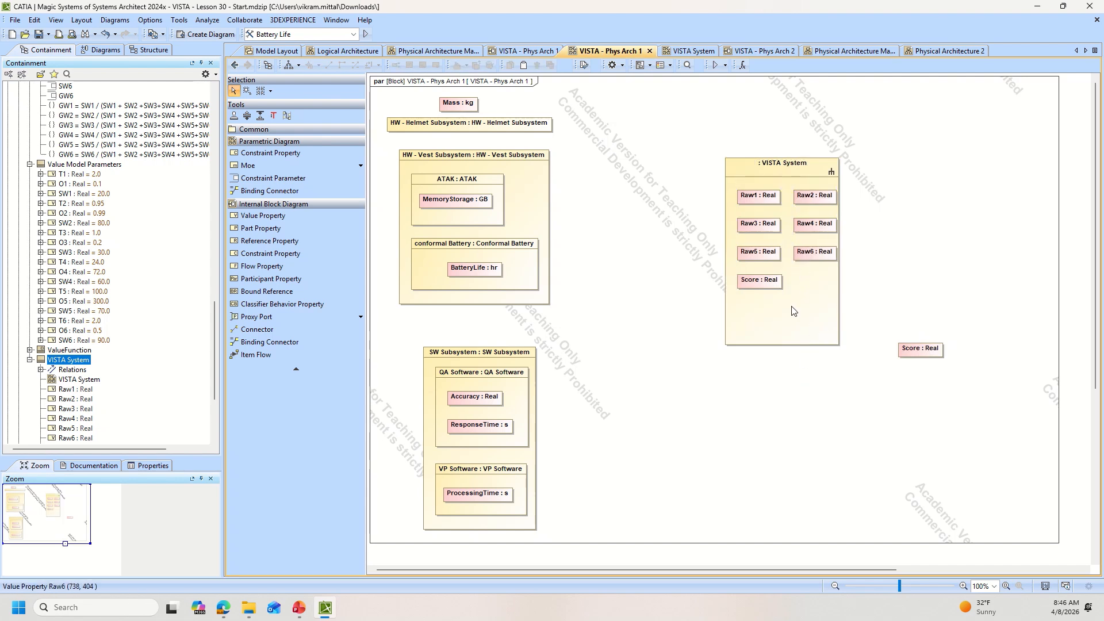
{"action": "left_click_drag", "start_coordinate": [759, 280], "coordinate": [763, 332]}
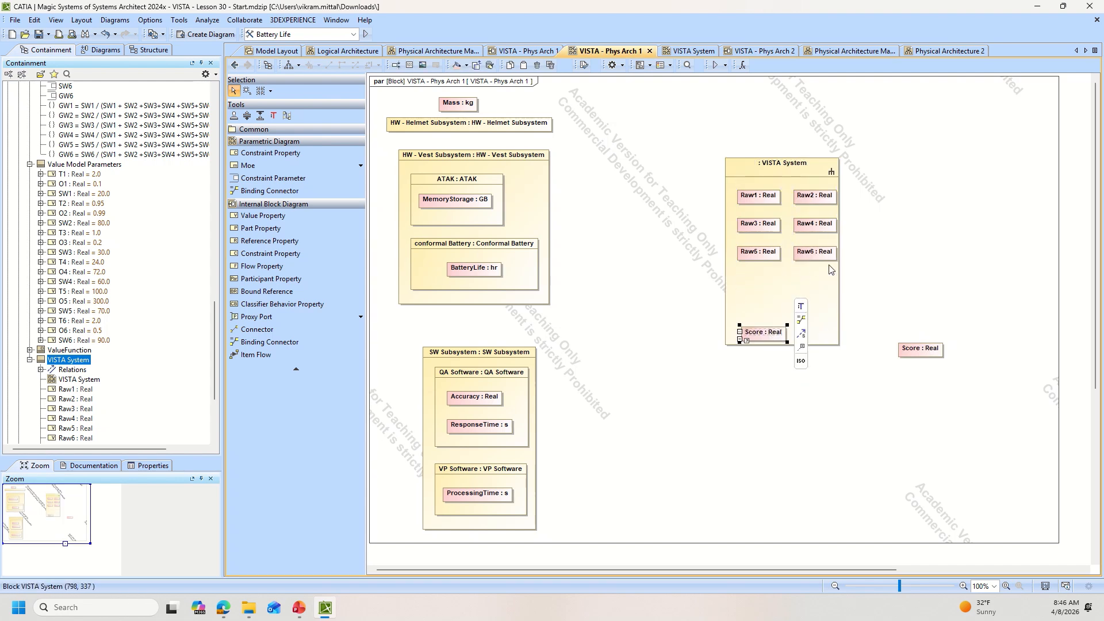
{"action": "left_click", "coordinate": [598, 254]}
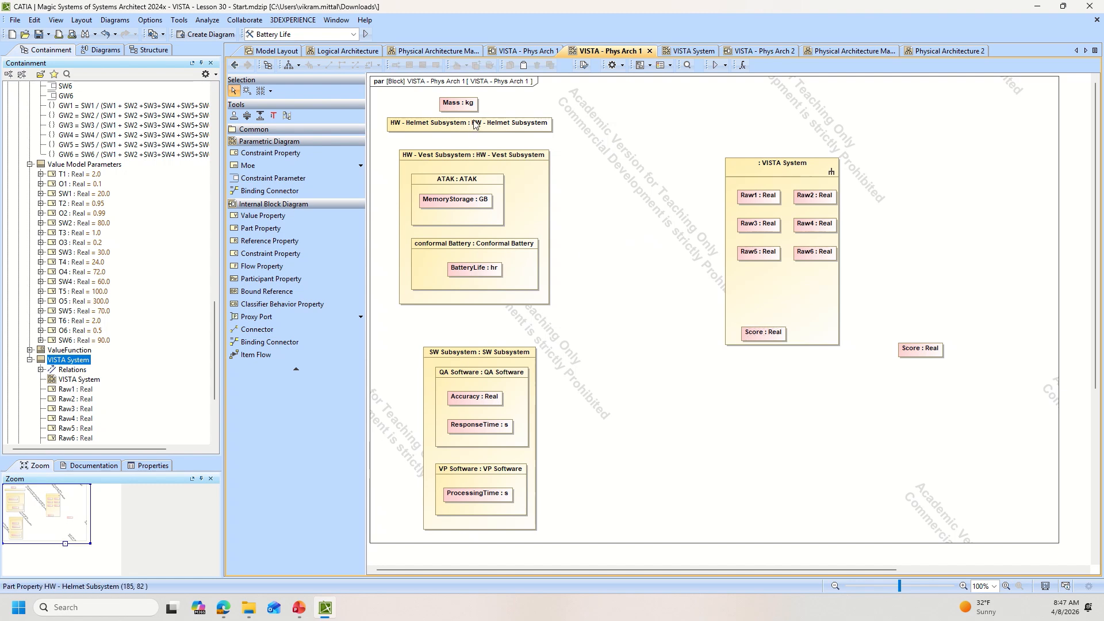
- Connect Mass to Raw6, MemoryStorage to Raw5 and BatteryLife to Raw4 of the VISTA System with binding connectors
{"action": "left_click", "coordinate": [459, 104]}
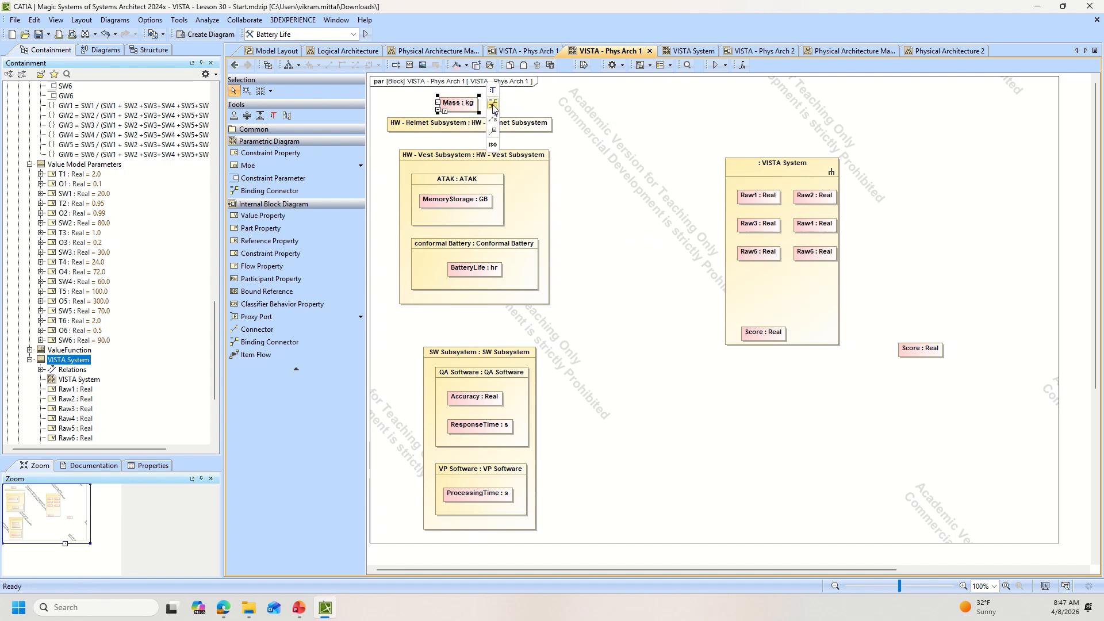
{"action": "left_click_drag", "start_coordinate": [492, 104], "coordinate": [810, 257]}
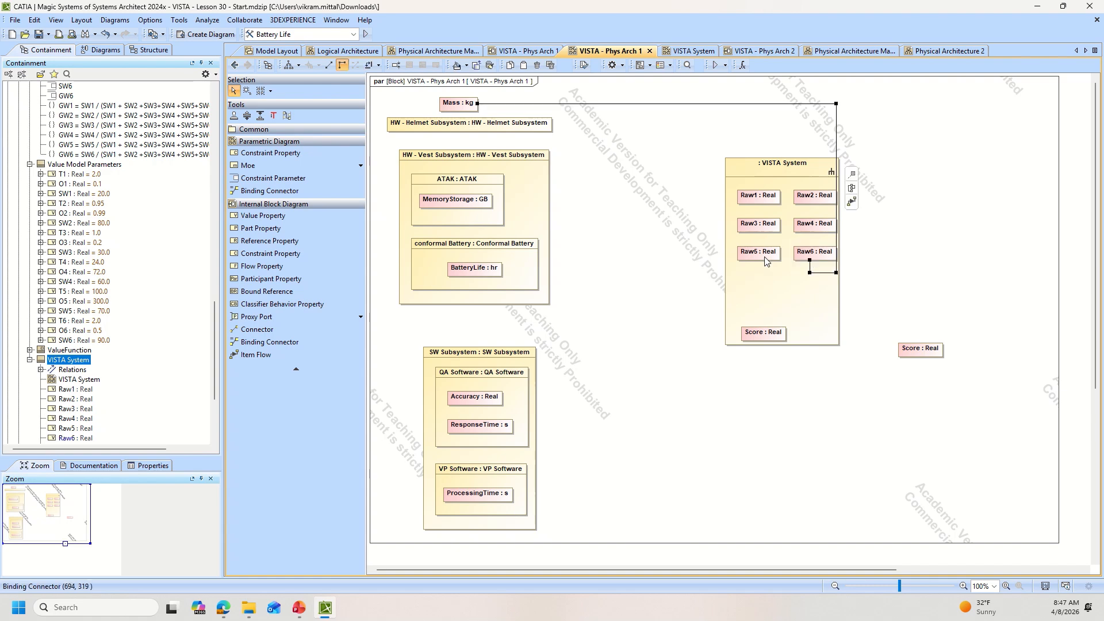
{"action": "left_click", "coordinate": [475, 206]}
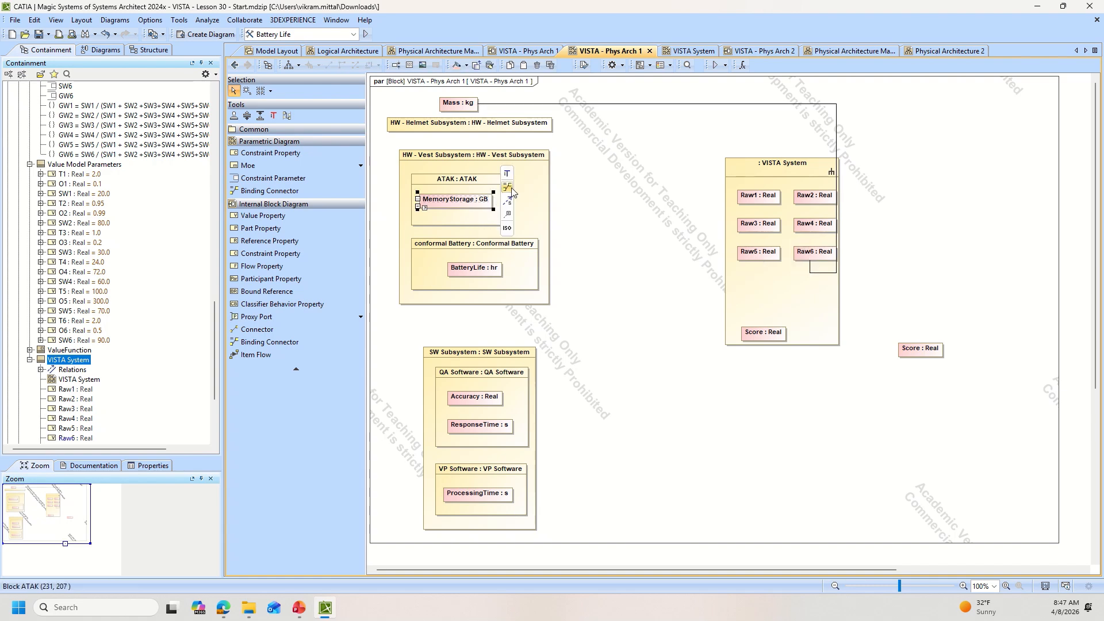
{"action": "left_click_drag", "start_coordinate": [507, 187], "coordinate": [742, 259]}
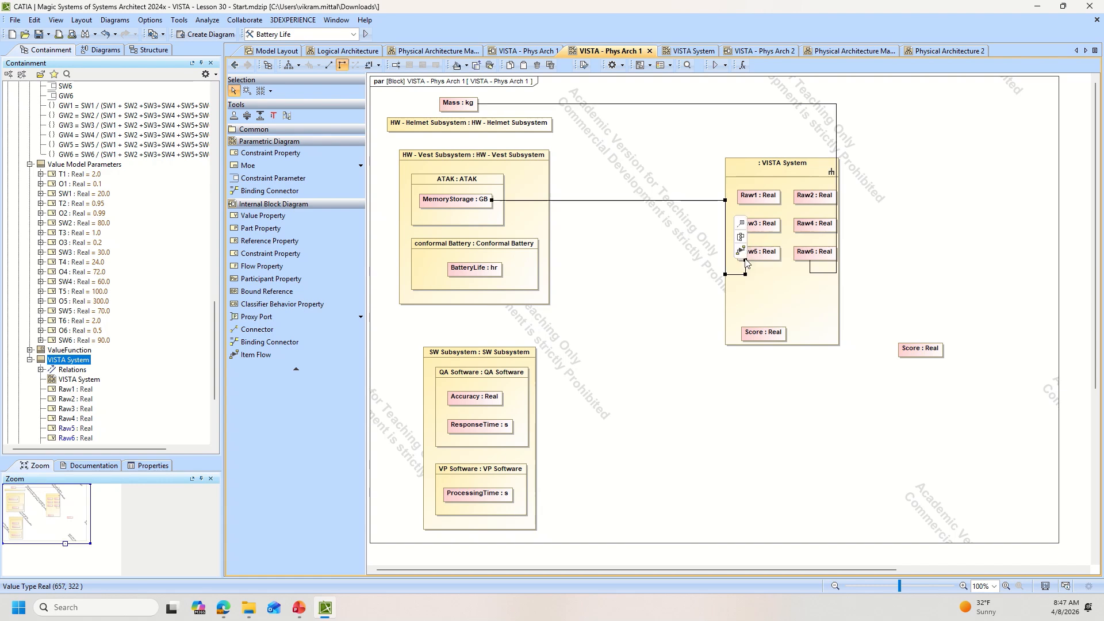
{"action": "left_click", "coordinate": [489, 275]}
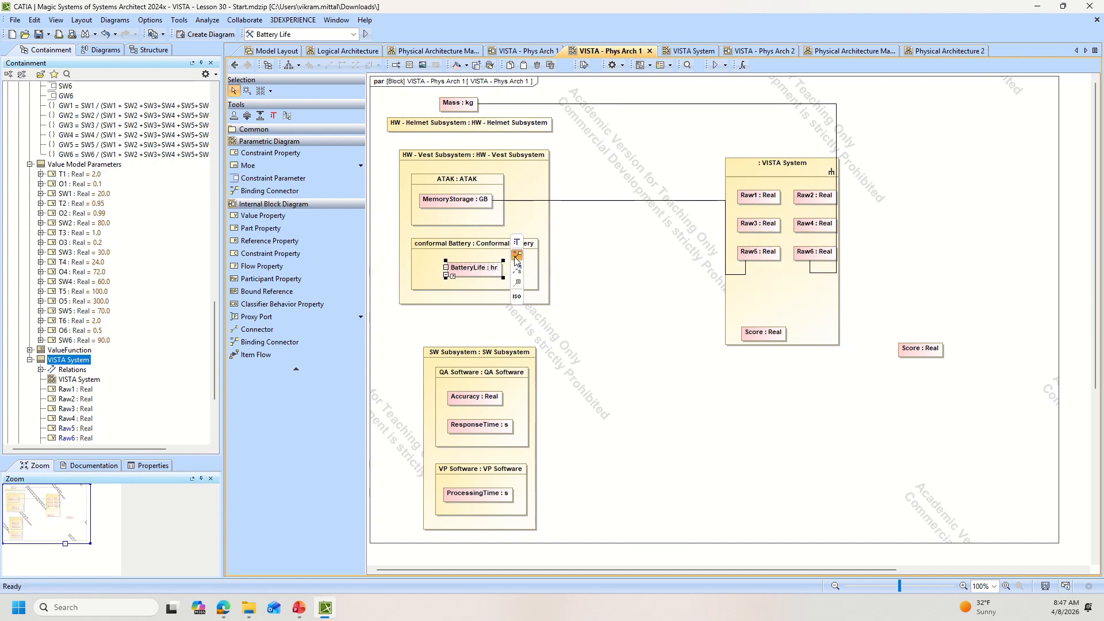
{"action": "mouse_move", "coordinate": [517, 255]}
{"action": "left_mouse_down"}
{"action": "mouse_move", "coordinate": [751, 278]}
{"action": "mouse_move", "coordinate": [816, 228]}
{"action": "left_mouse_up"}
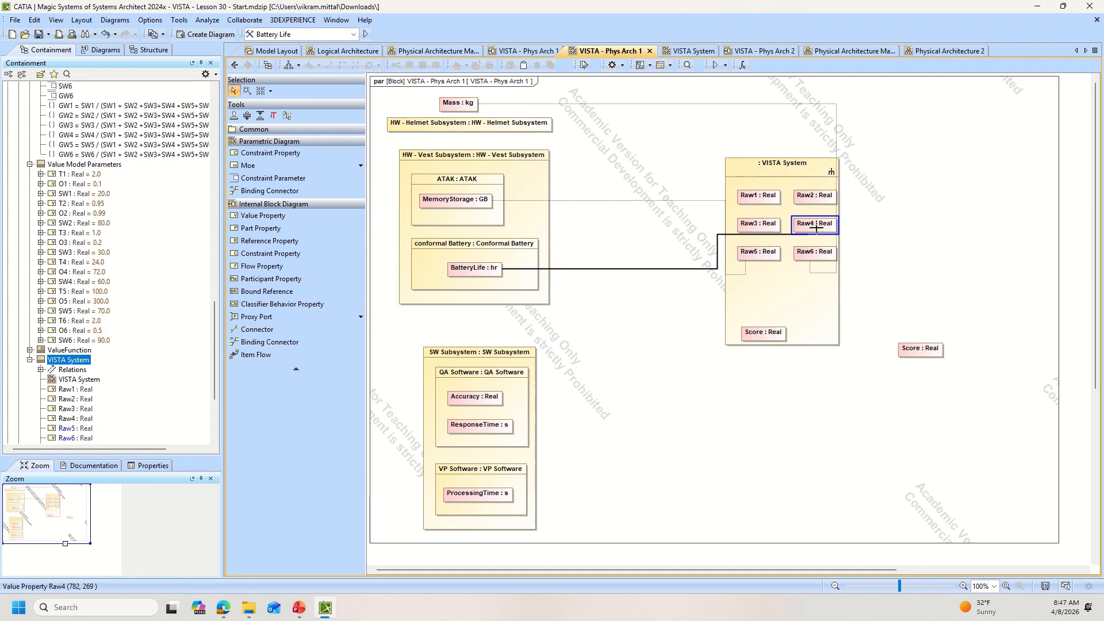
- Connect Accuracy to Raw2, ResponseTime to Raw1 and ProcessingTime to Raw3 of the VISTA System with binding connectors
{"action": "left_click", "coordinate": [478, 403]}
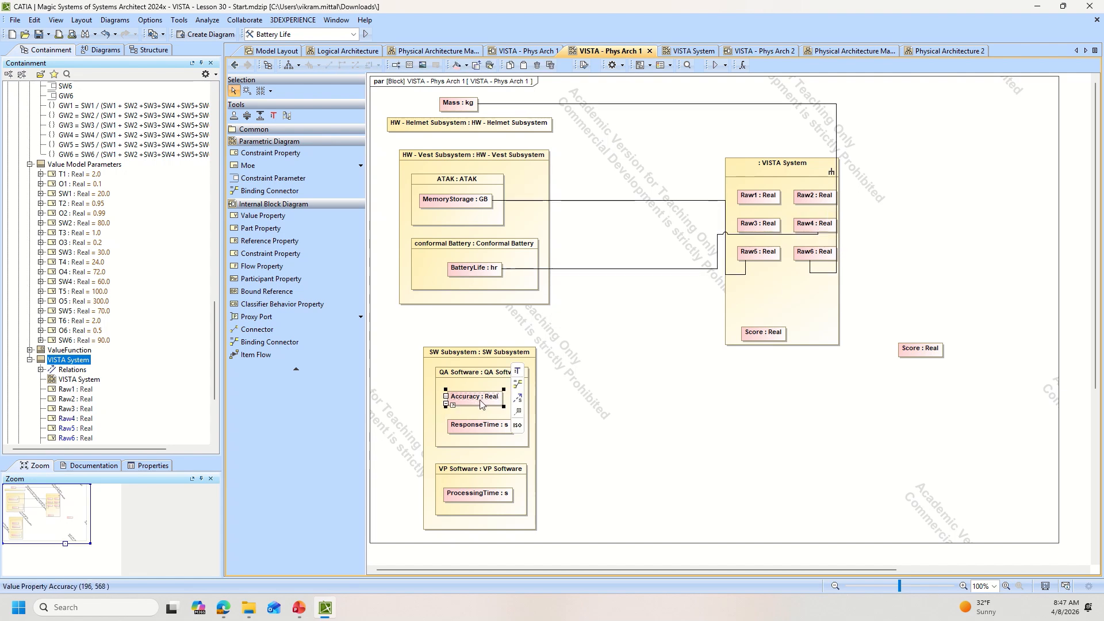
{"action": "left_click", "coordinate": [517, 384]}
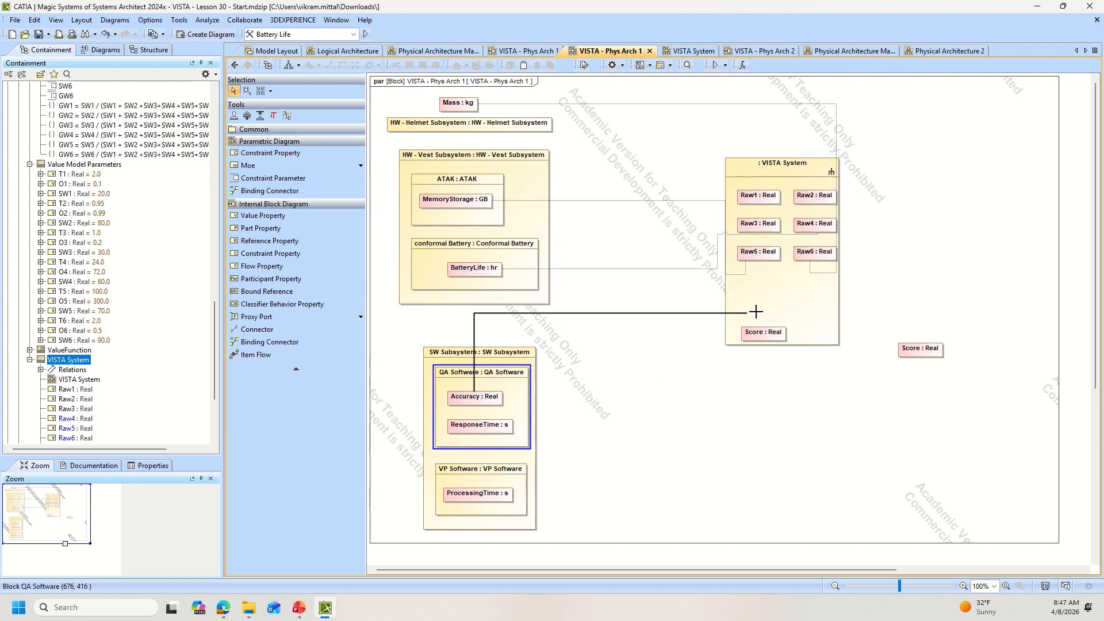
{"action": "left_click", "coordinate": [815, 201]}
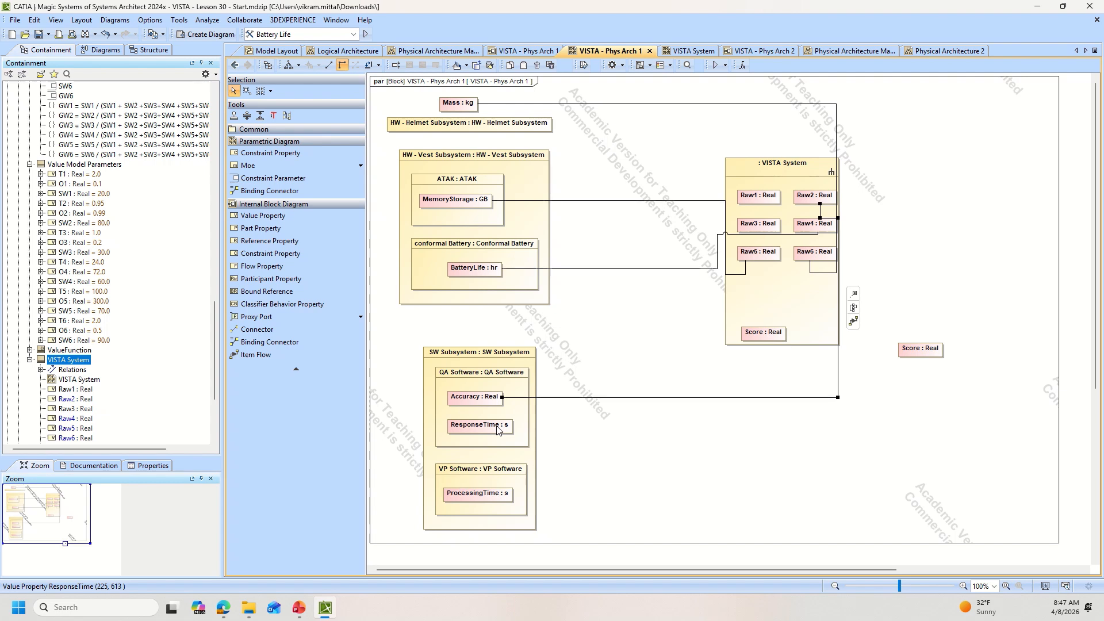
{"action": "left_click", "coordinate": [498, 431]}
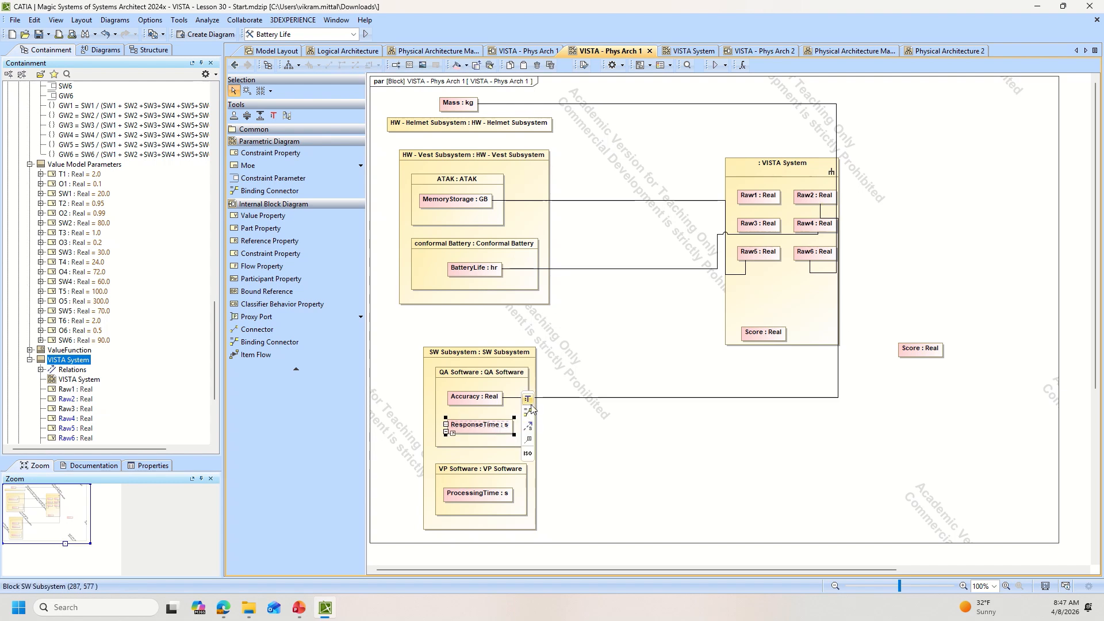
{"action": "mouse_move", "coordinate": [531, 413]}
{"action": "left_mouse_down"}
{"action": "mouse_move", "coordinate": [768, 276]}
{"action": "mouse_move", "coordinate": [794, 161]}
{"action": "mouse_move", "coordinate": [765, 198]}
{"action": "left_mouse_up"}
{"action": "left_click", "coordinate": [499, 500]}
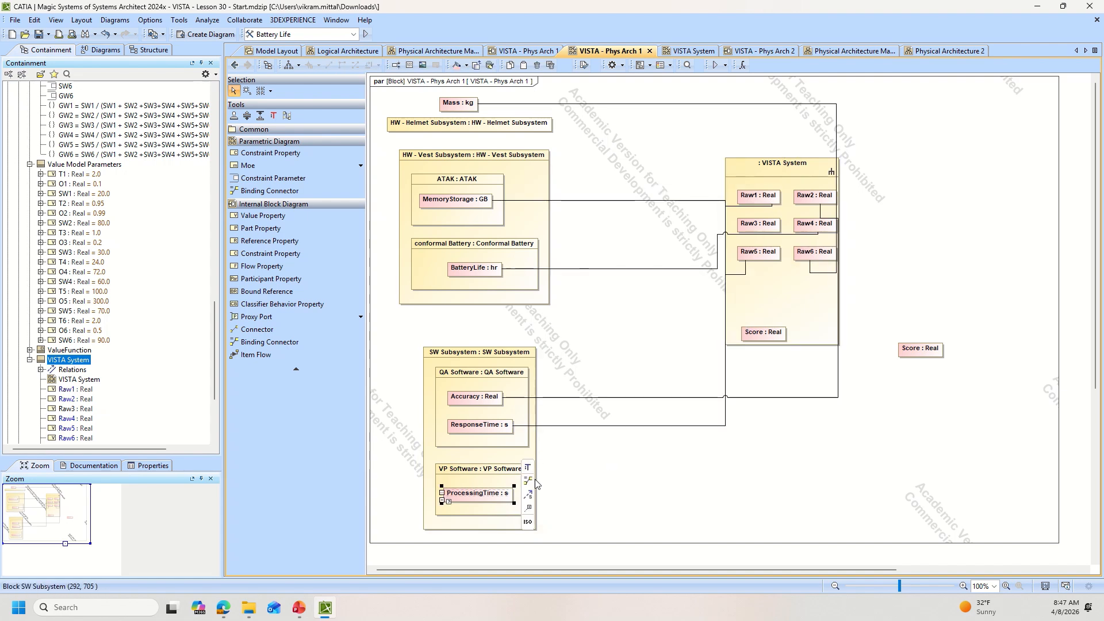
{"action": "mouse_move", "coordinate": [528, 481]}
{"action": "left_mouse_down"}
{"action": "mouse_move", "coordinate": [784, 328]}
{"action": "mouse_move", "coordinate": [815, 223]}
{"action": "left_mouse_up"}
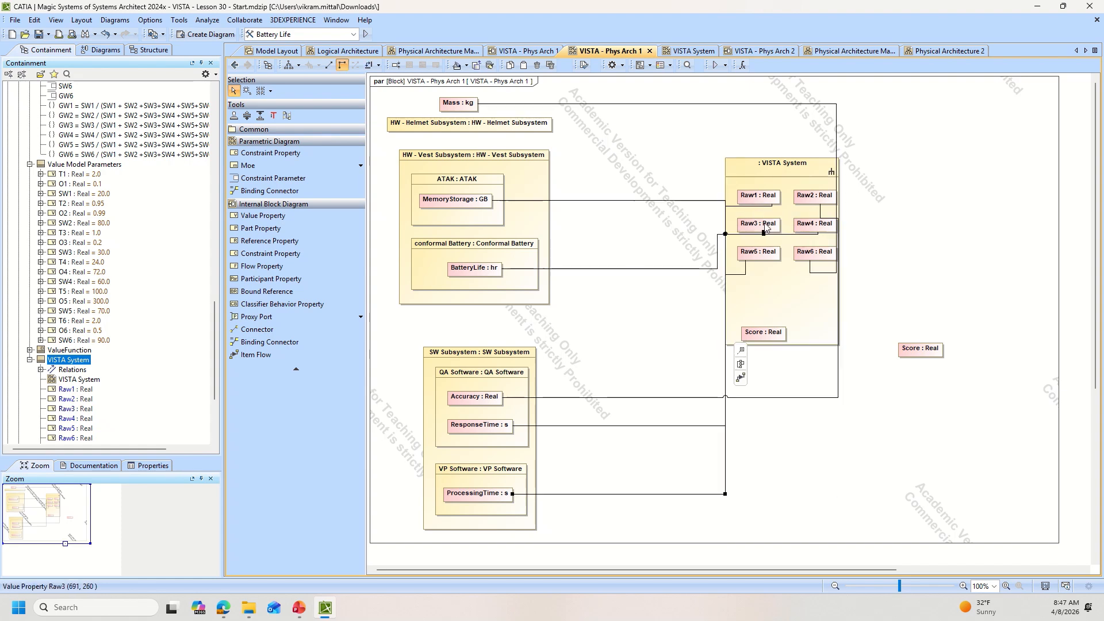
- Bind the VISTA System's Score to the standalone Score property and apply automatic layout to the parametric diagram
{"action": "left_click", "coordinate": [761, 332]}
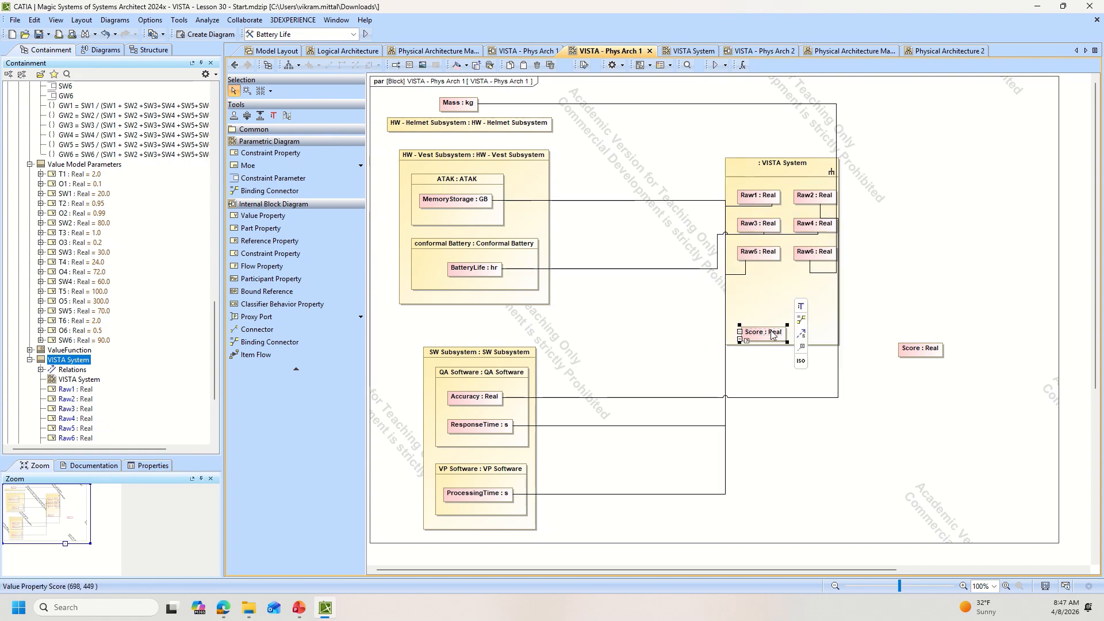
{"action": "left_click_drag", "start_coordinate": [804, 325], "coordinate": [917, 348]}
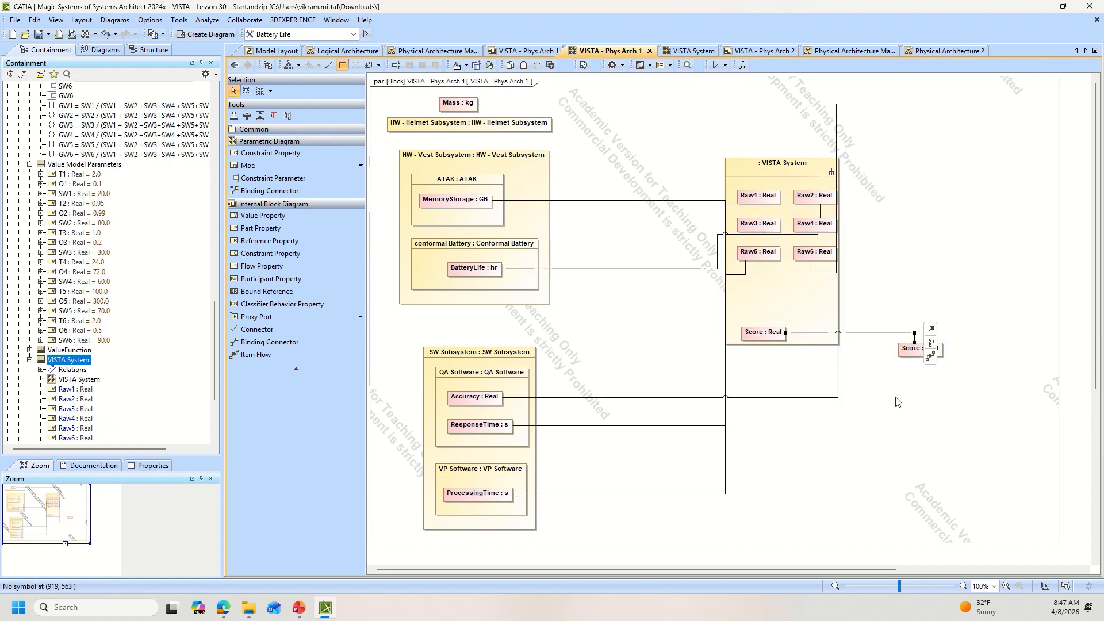
{"action": "left_click", "coordinate": [81, 20]}
{"action": "left_click", "coordinate": [96, 48]}
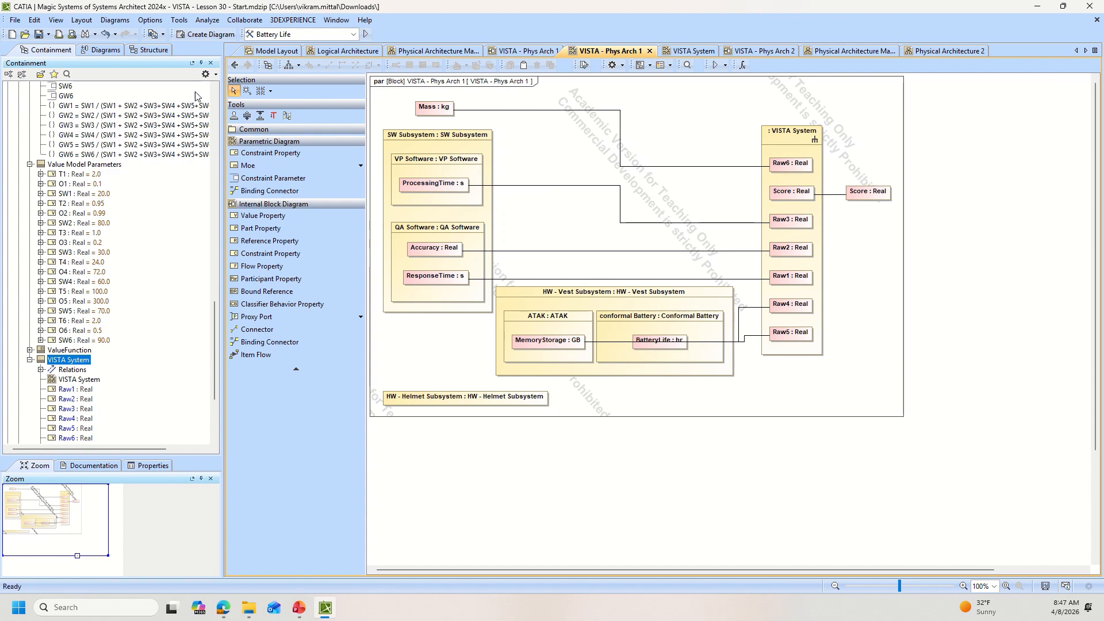
- Save the project and simulate the VISTA - Phys Arch 1 block from the Physical Architecture 1 diagram
{"action": "left_click", "coordinate": [36, 36]}
{"action": "scroll", "coordinate": [120, 169], "scroll_direction": "up", "scroll_amount": 1}
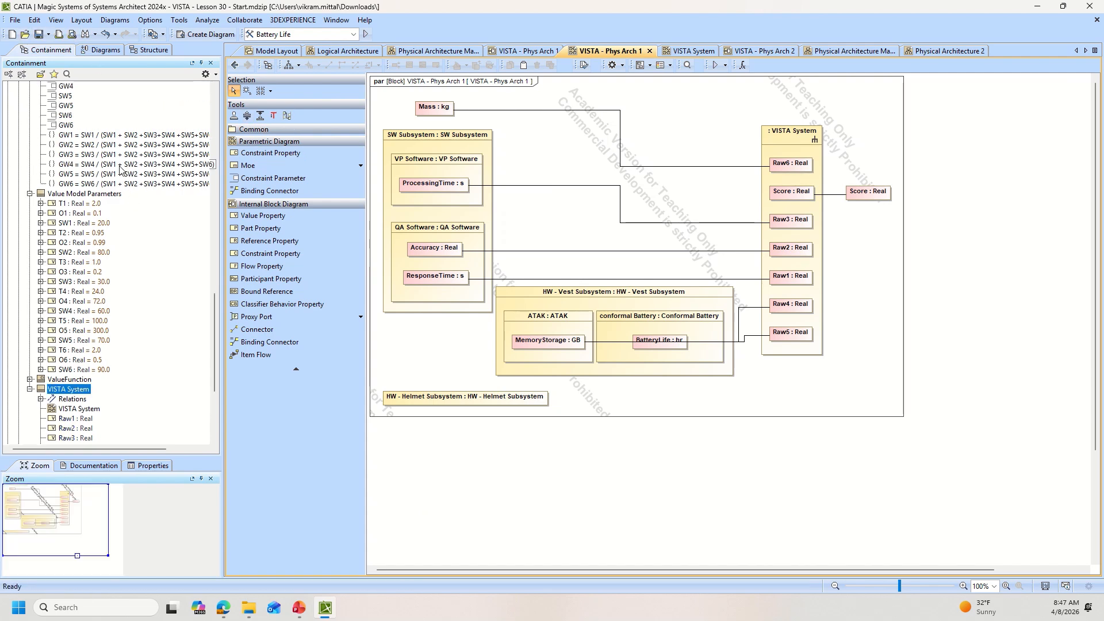
{"action": "left_click", "coordinate": [235, 65]}
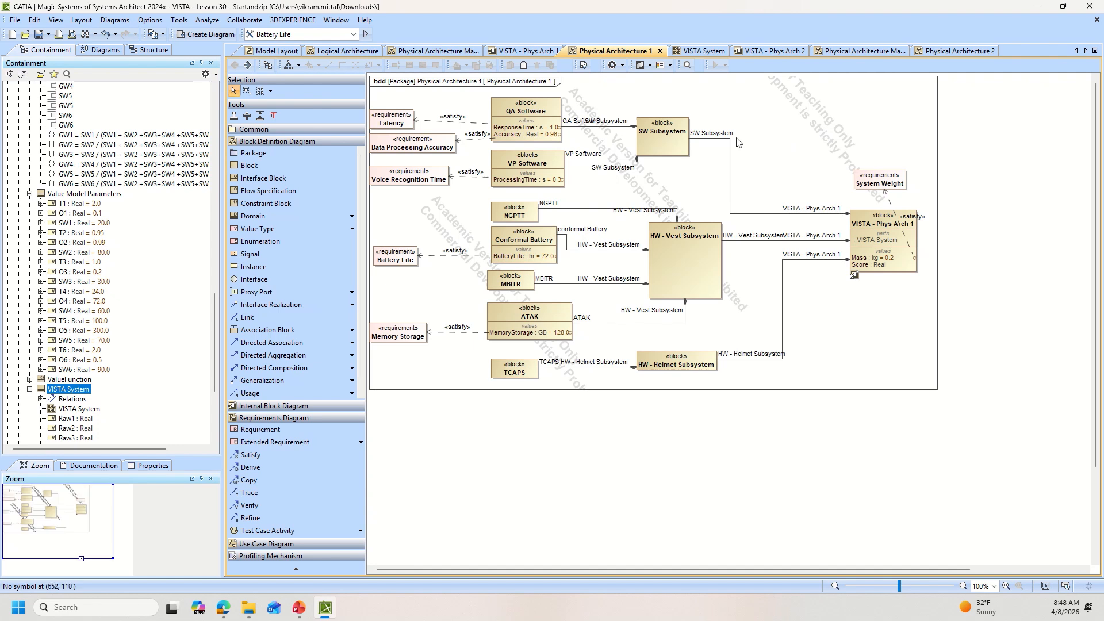
{"action": "right_click", "coordinate": [866, 216]}
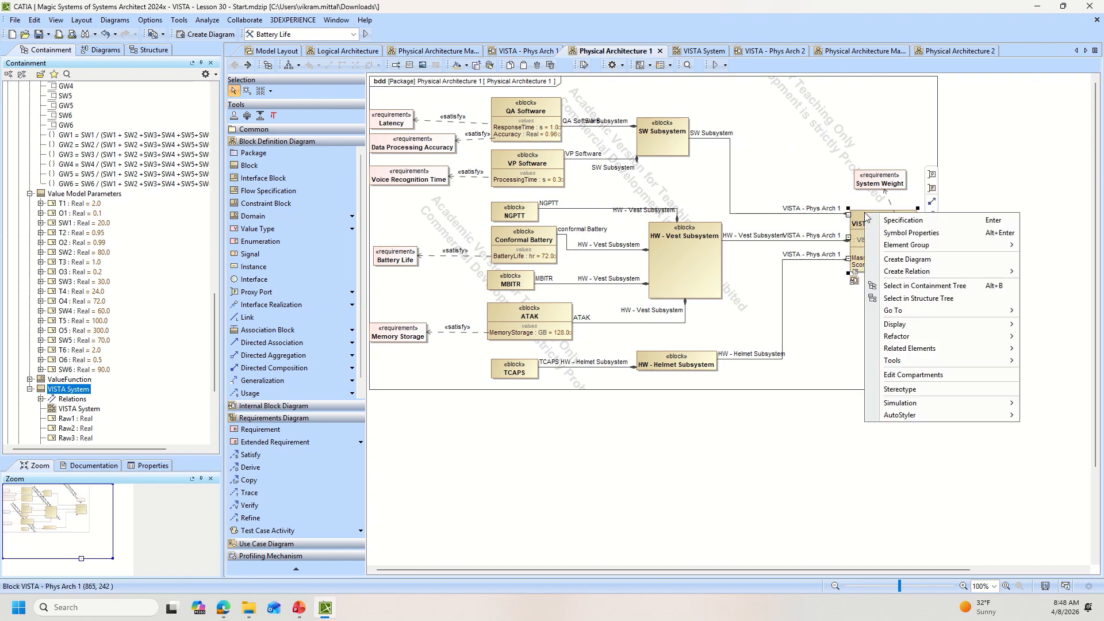
{"action": "mouse_move", "coordinate": [920, 403]}
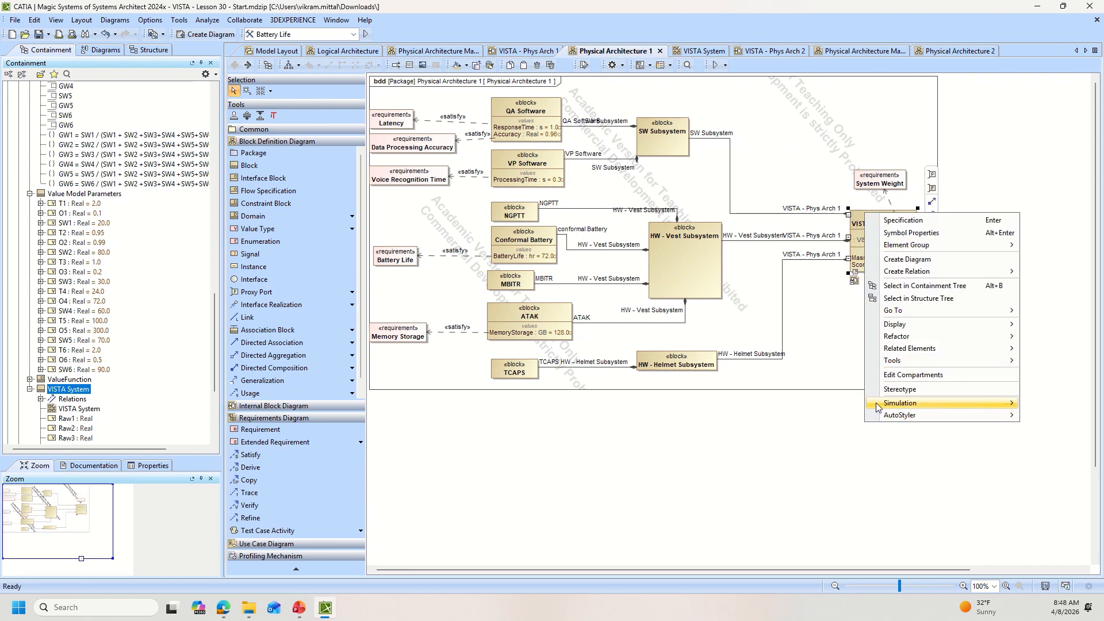
{"action": "left_click", "coordinate": [845, 406]}
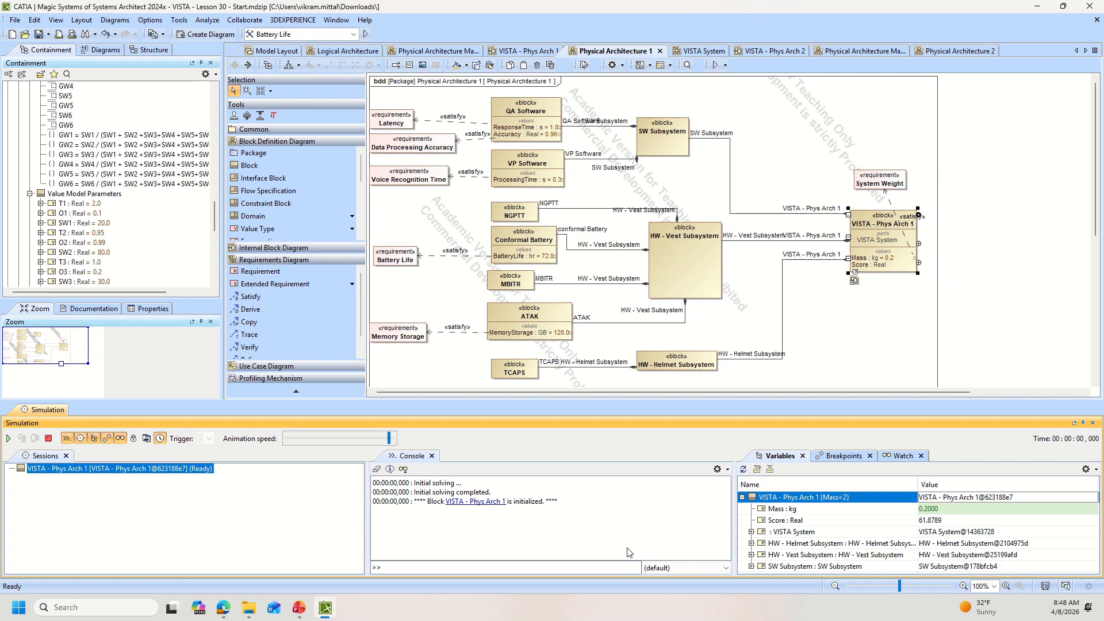
- Examine the simulated VISTA System raw values and the SumProduct weights and scores in an enlarged simulation view, and terminate the session
{"action": "left_click", "coordinate": [751, 544]}
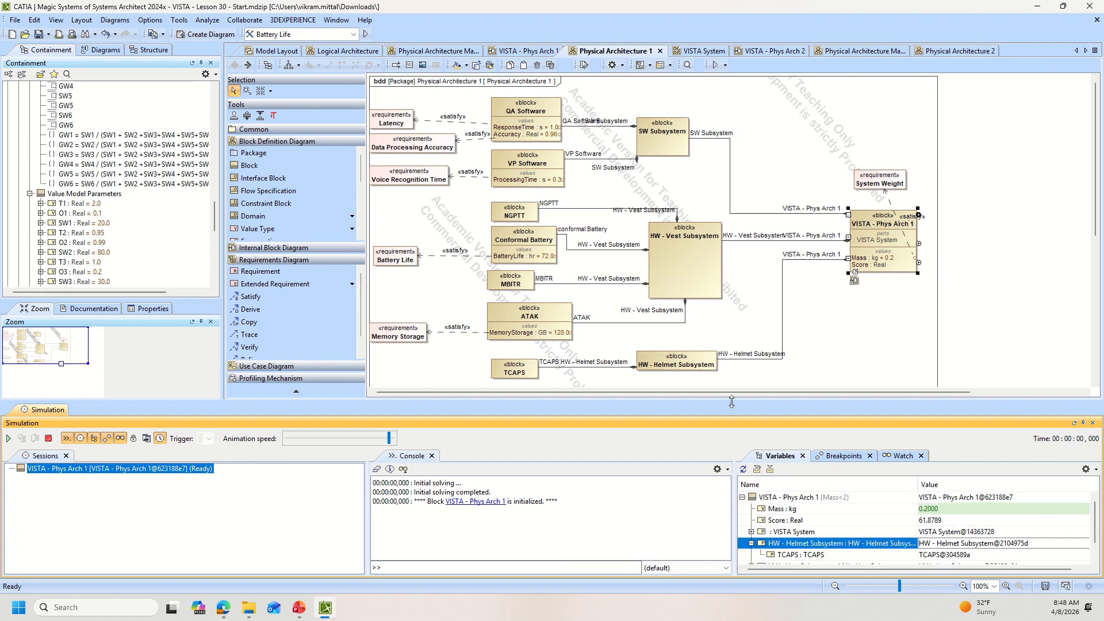
{"action": "left_click_drag", "start_coordinate": [730, 401], "coordinate": [731, 254]}
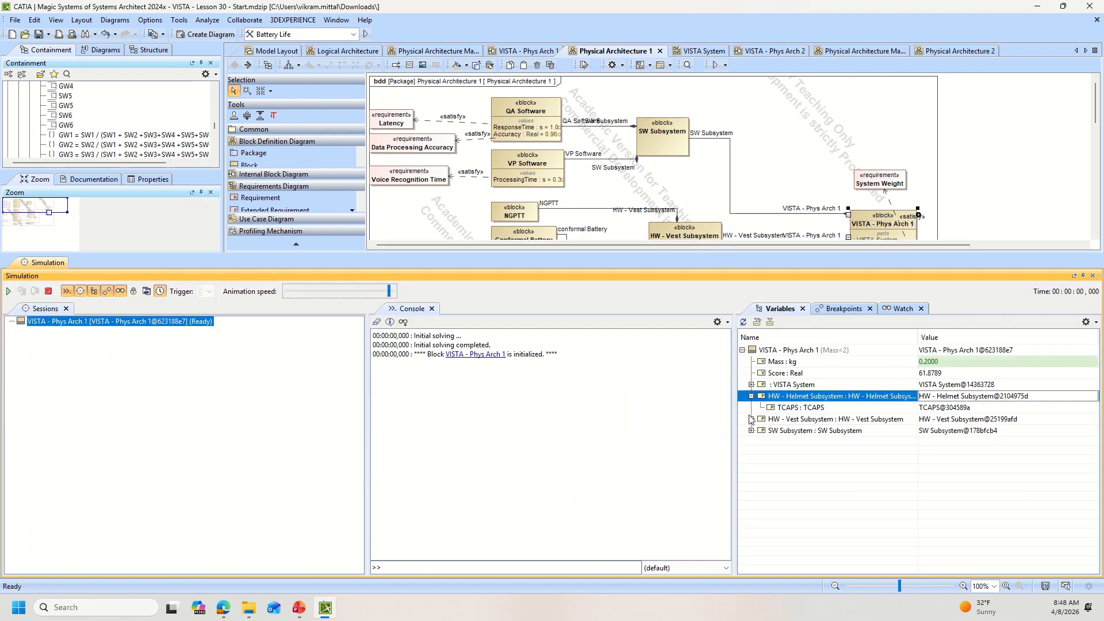
{"action": "left_click", "coordinate": [751, 385]}
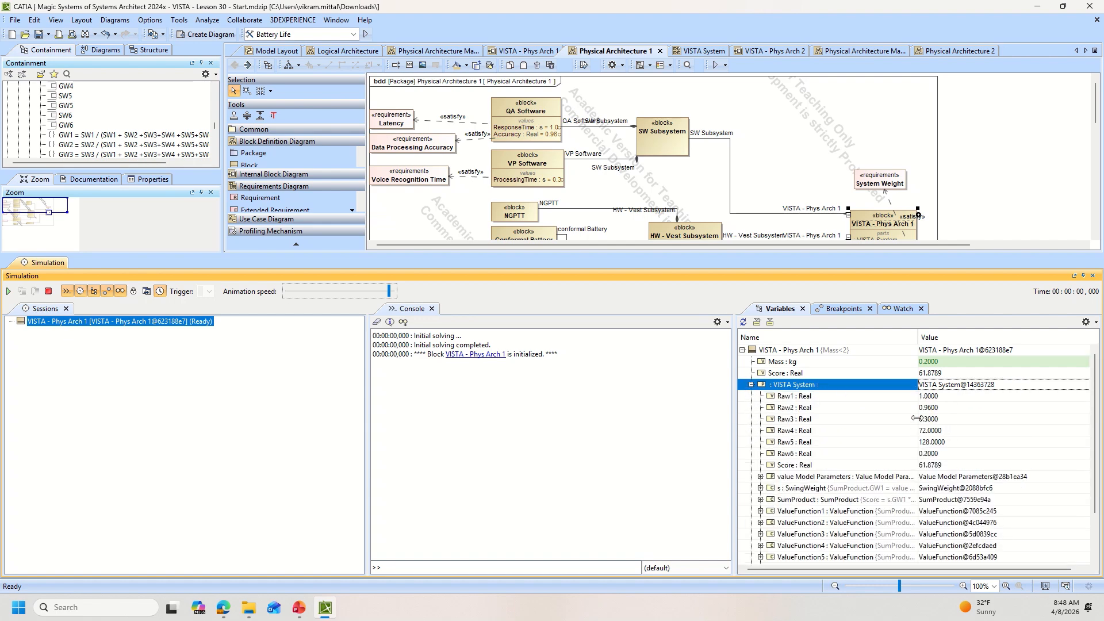
{"action": "scroll", "coordinate": [829, 498], "scroll_direction": "down", "scroll_amount": 3}
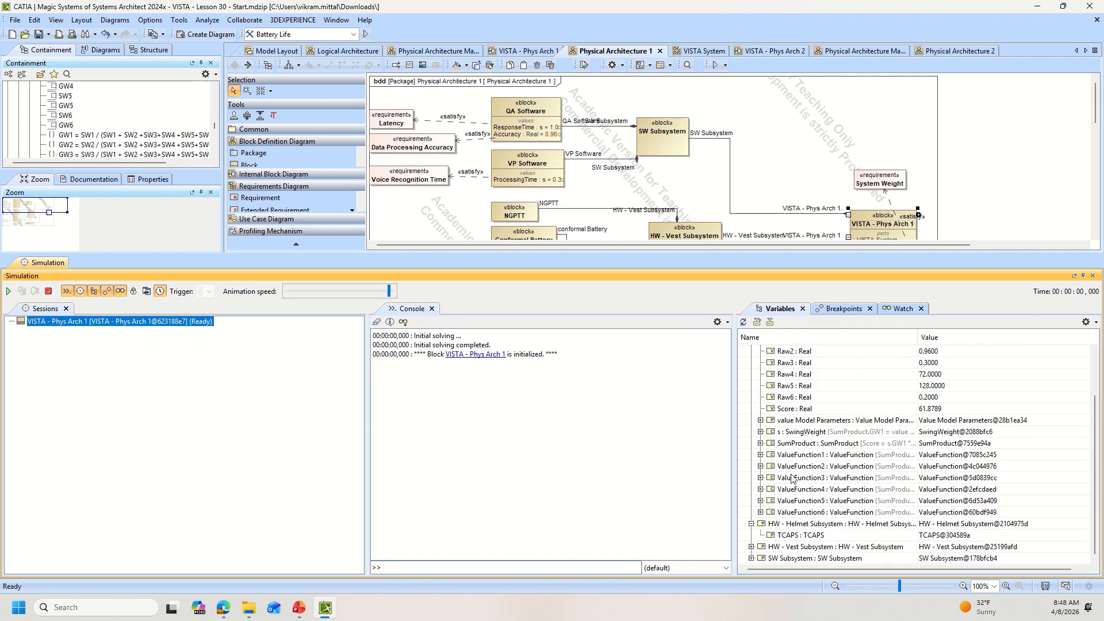
{"action": "left_click", "coordinate": [760, 443]}
{"action": "scroll", "coordinate": [958, 477], "scroll_direction": "down", "scroll_amount": 3}
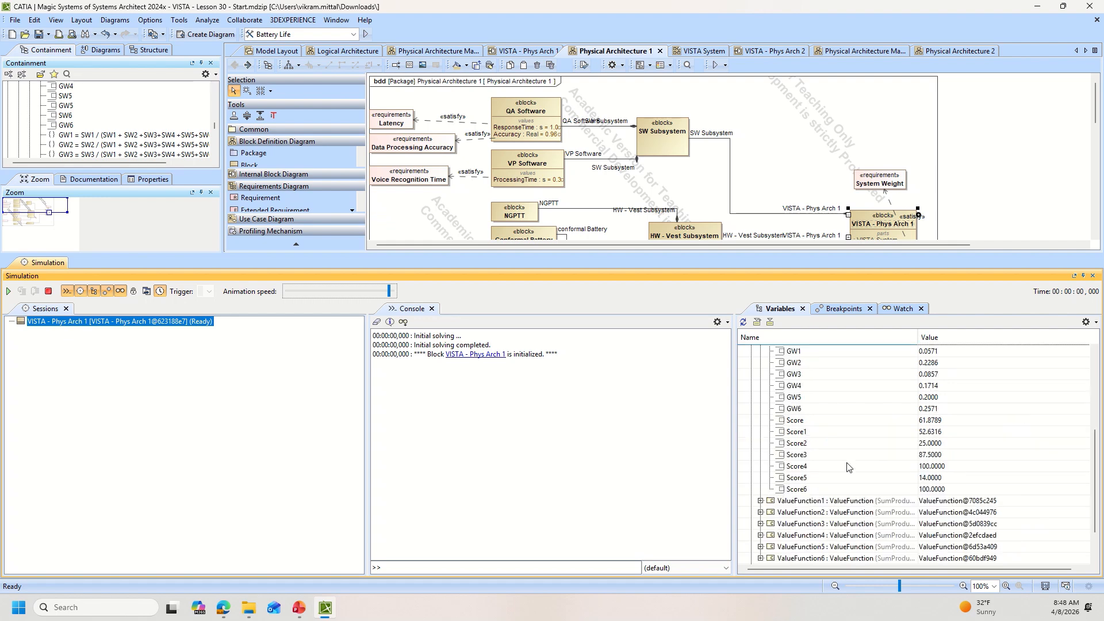
{"action": "scroll", "coordinate": [846, 454], "scroll_direction": "up", "scroll_amount": 1}
{"action": "scroll", "coordinate": [844, 451], "scroll_direction": "up", "scroll_amount": 3}
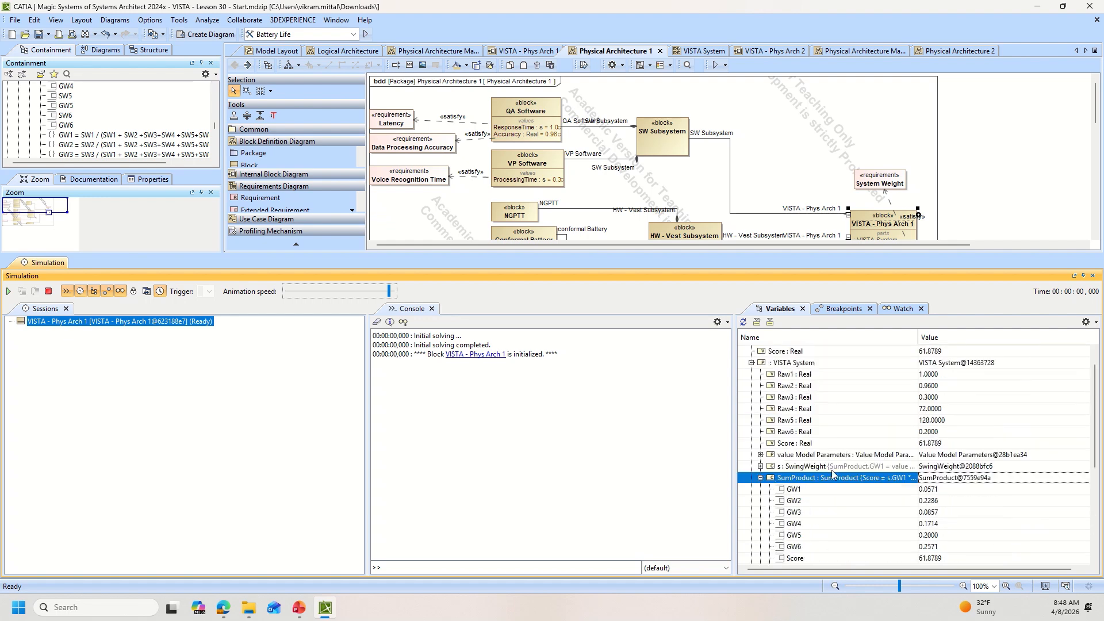
{"action": "left_click", "coordinate": [760, 479]}
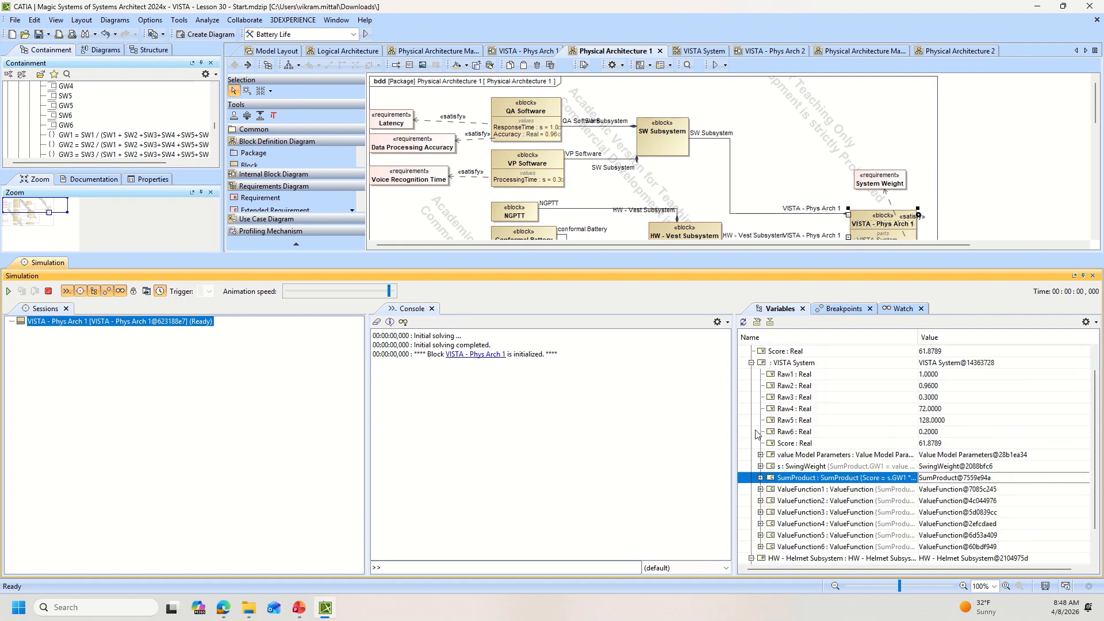
{"action": "scroll", "coordinate": [756, 400], "scroll_direction": "up", "scroll_amount": 1}
{"action": "left_click", "coordinate": [752, 384]}
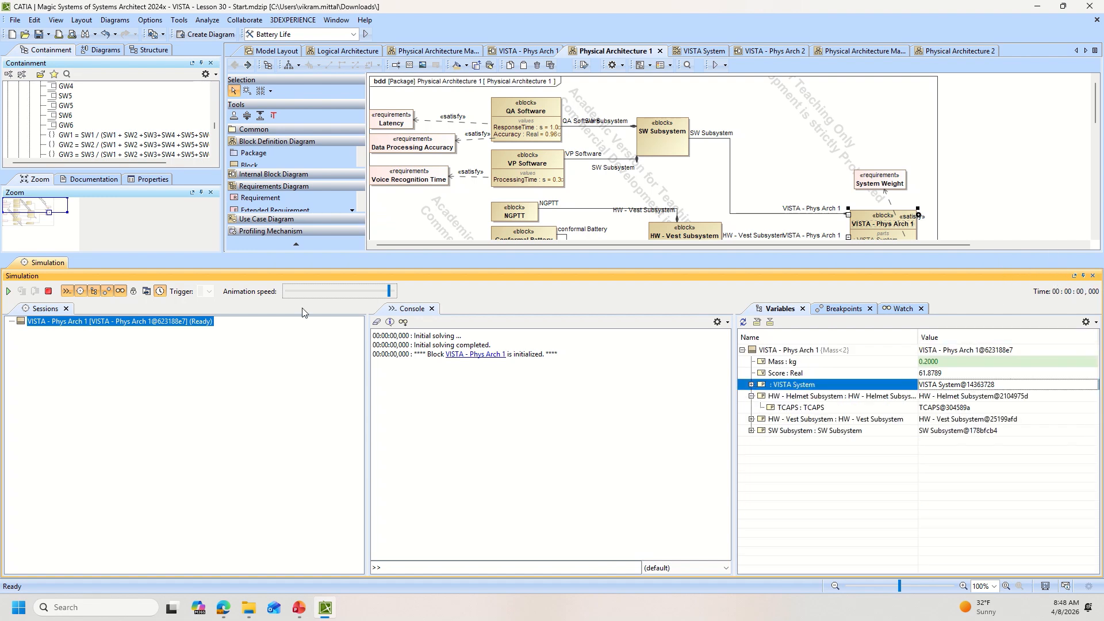
{"action": "left_click", "coordinate": [48, 291]}
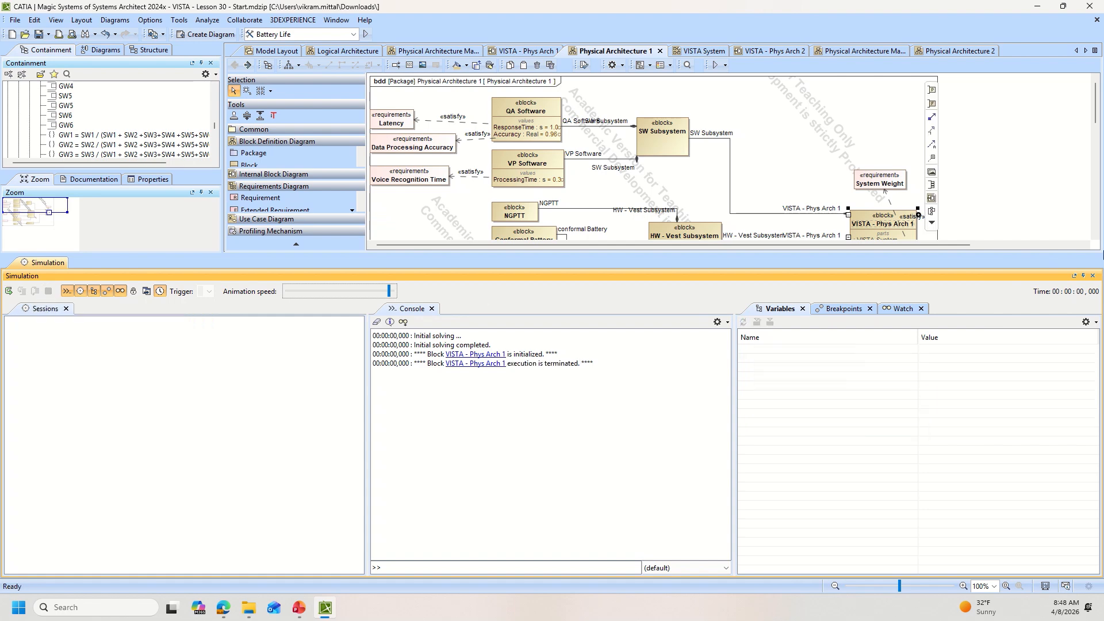
- Close the simulation view and add a value property Score : Real to the VISTA - Phys Arch 2 block in the Physical Architecture 2 diagram
{"action": "left_click", "coordinate": [1092, 276]}
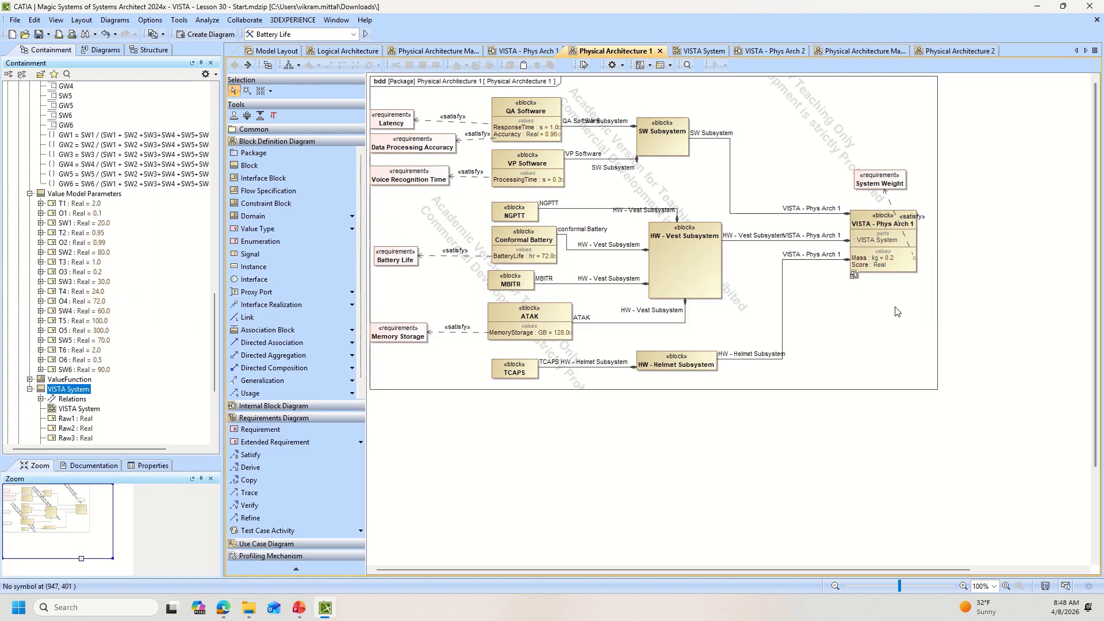
{"action": "scroll", "coordinate": [151, 278], "scroll_direction": "up", "scroll_amount": 11}
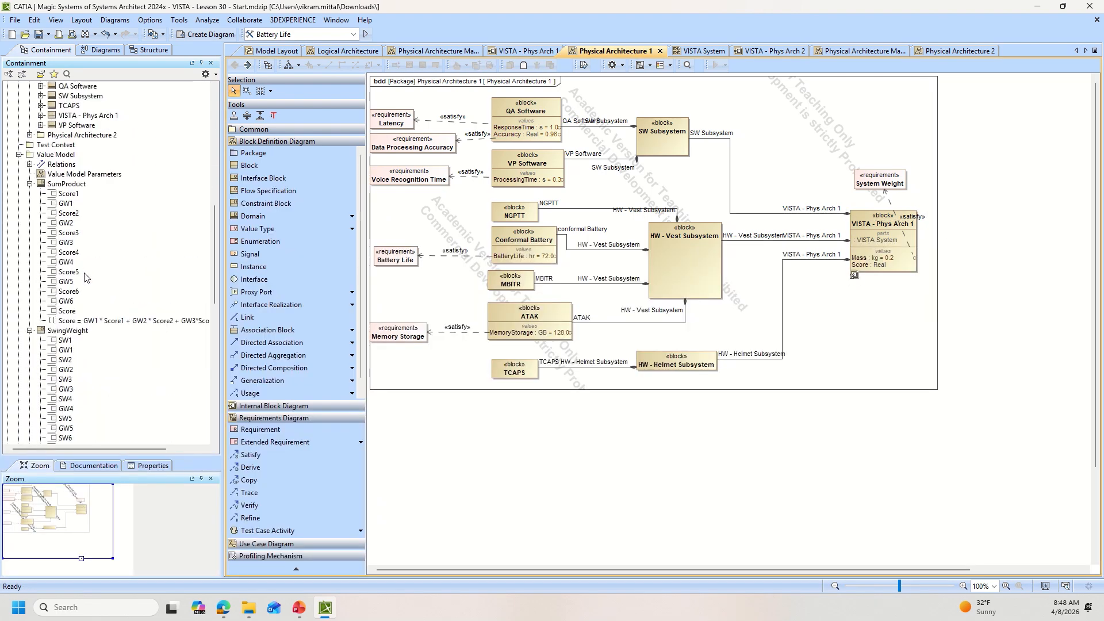
{"action": "left_click", "coordinate": [957, 52]}
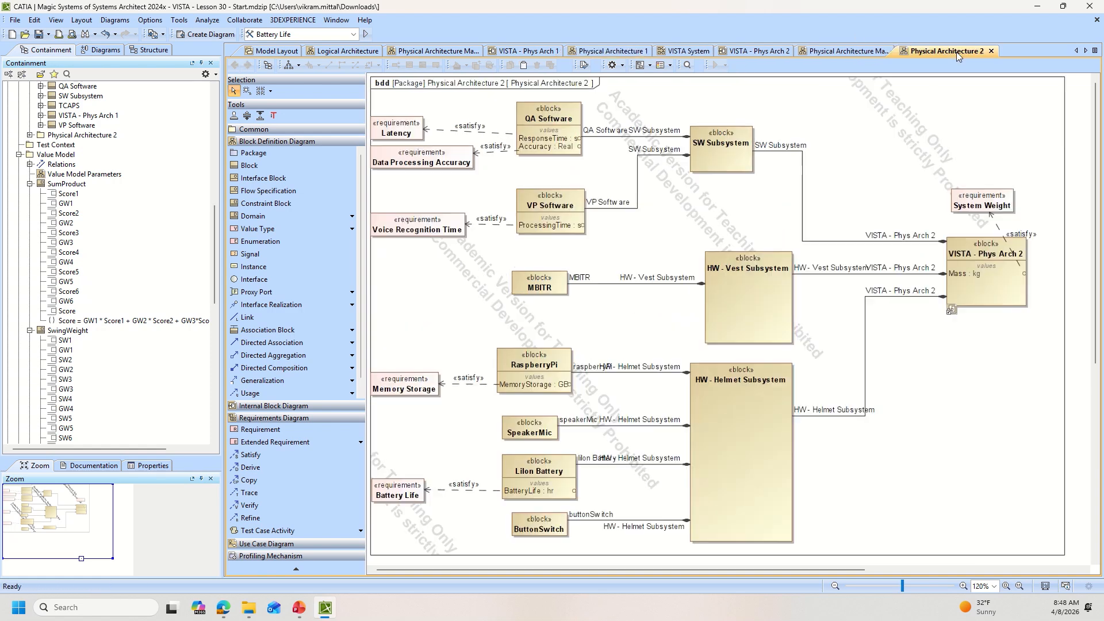
{"action": "left_click", "coordinate": [979, 275]}
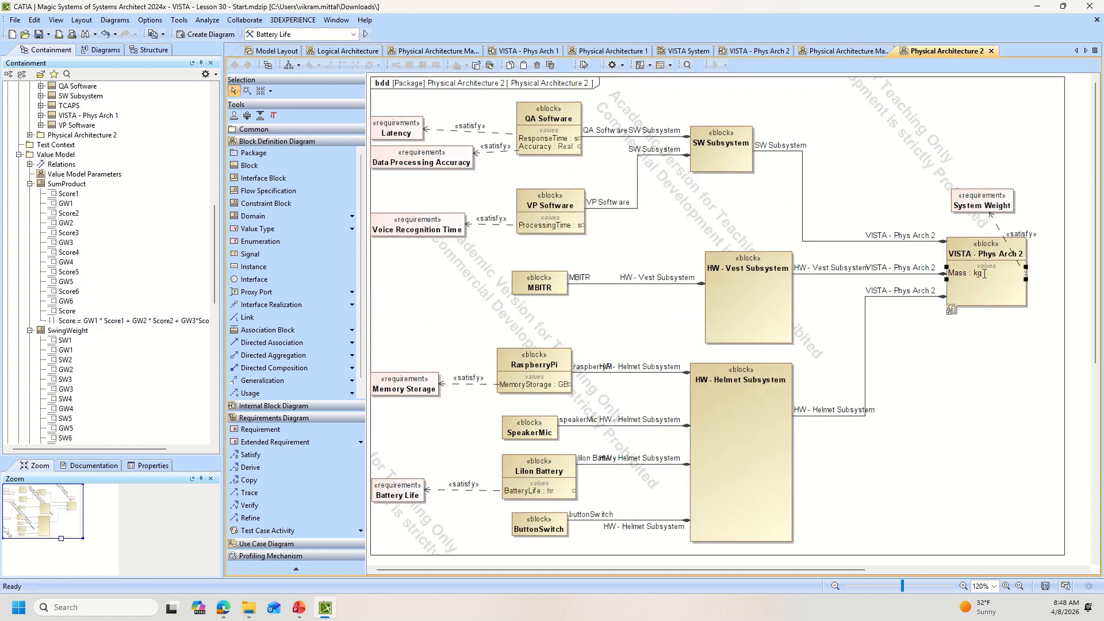
{"action": "left_click", "coordinate": [1008, 295]}
{"action": "left_click", "coordinate": [1028, 243]}
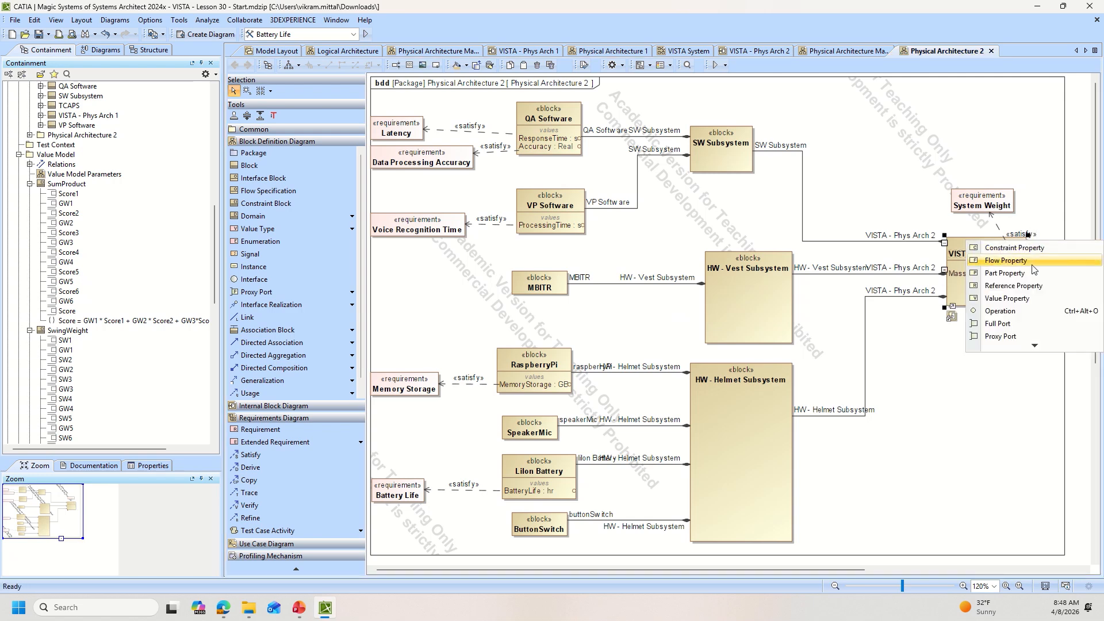
{"action": "left_click", "coordinate": [1034, 299]}
{"action": "type", "text": "Score "}
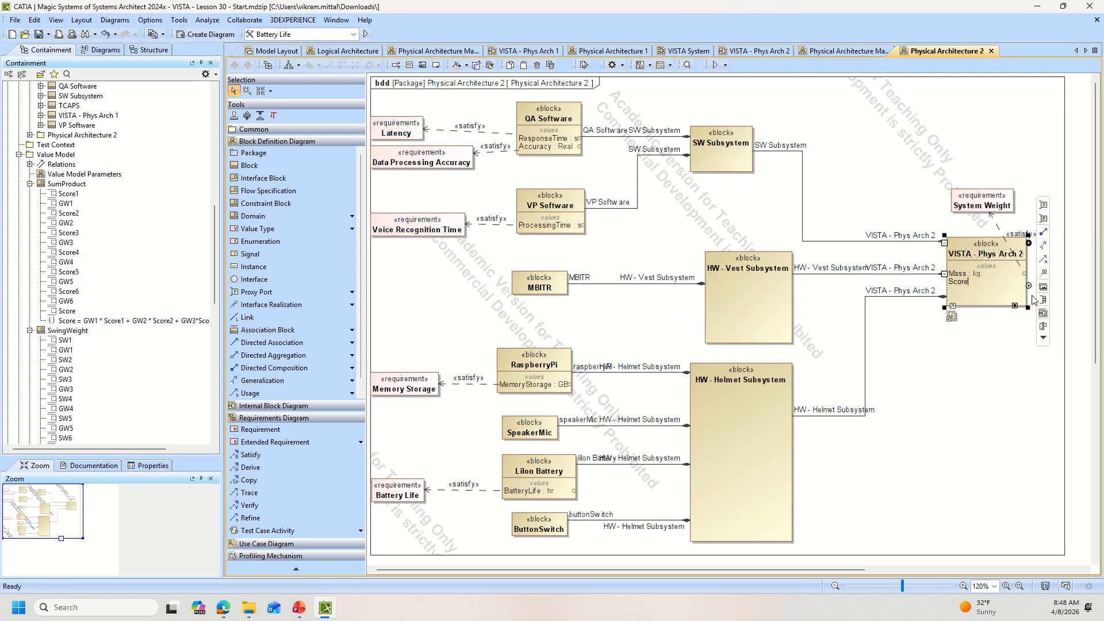
{"action": "type", "text": ": Real"}
{"action": "key", "text": "Return"}
- Set the QA Software block's default ResponseTime to 0.7 s and default Accuracy to 0.98
{"action": "left_click", "coordinate": [572, 141]}
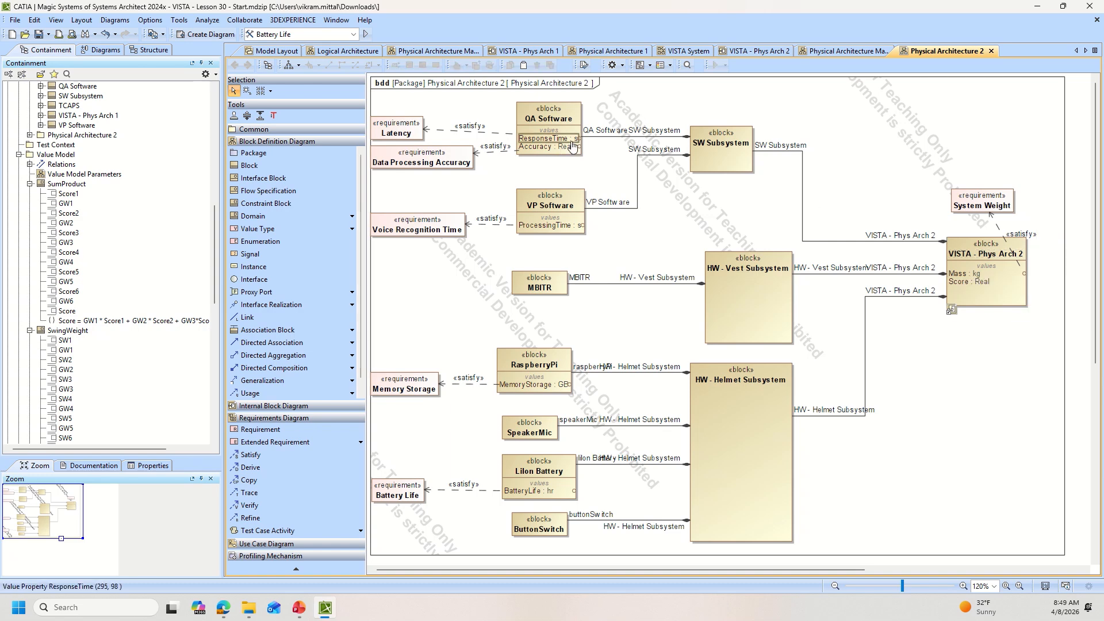
{"action": "left_click", "coordinate": [569, 140]}
{"action": "key", "text": "Escape"}
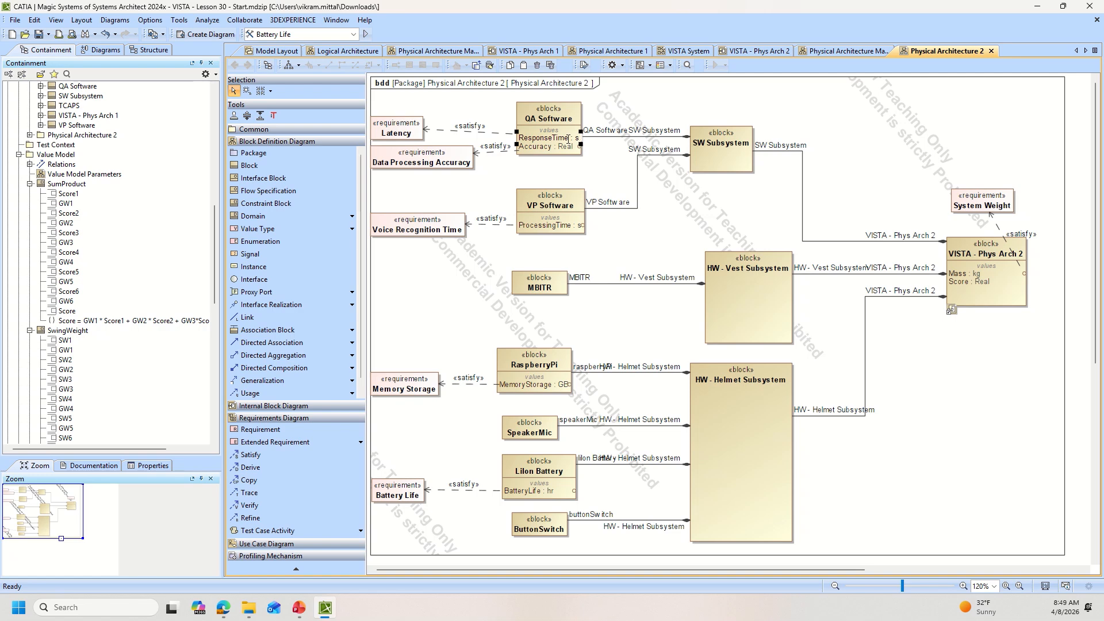
{"action": "left_click", "coordinate": [568, 139]}
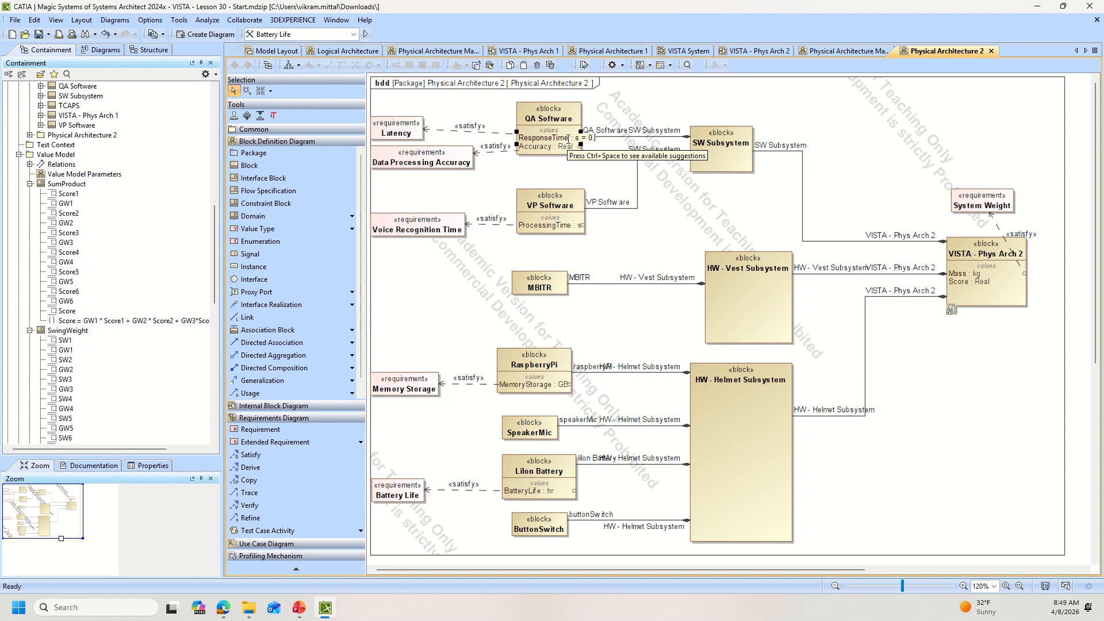
{"action": "left_click", "coordinate": [574, 148]}
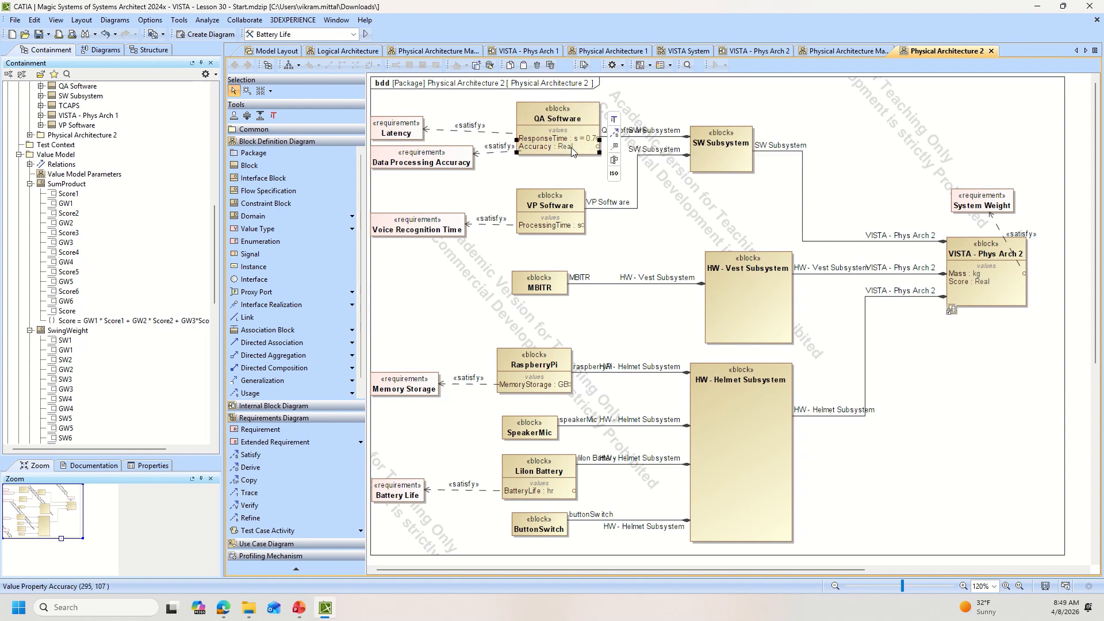
{"action": "left_click", "coordinate": [576, 146]}
{"action": "left_click", "coordinate": [578, 146]}
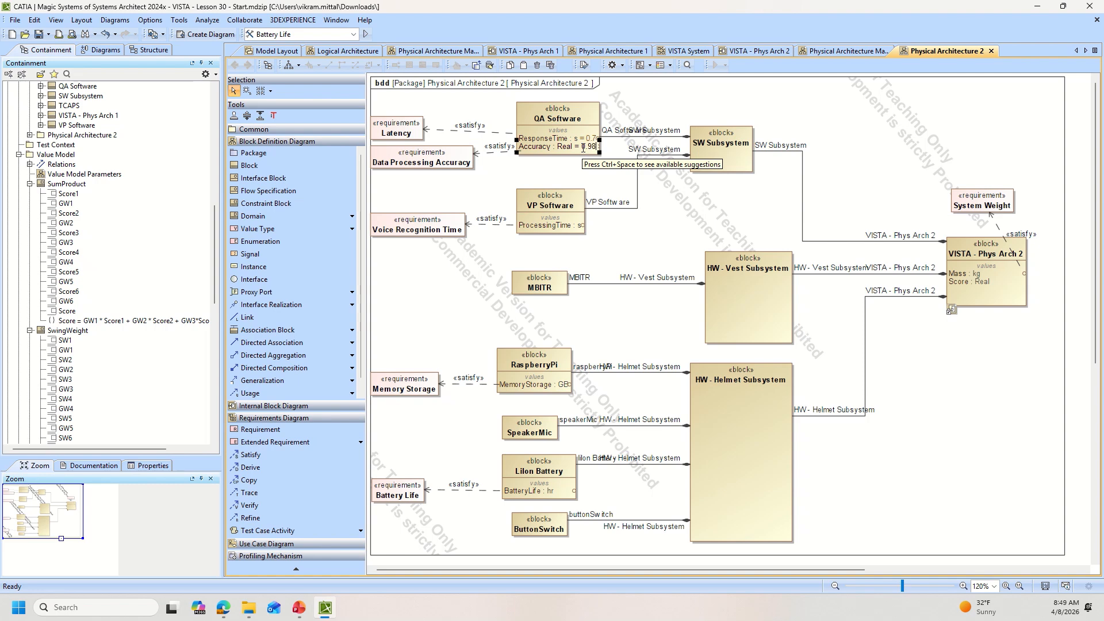
{"action": "key", "text": "Return"}
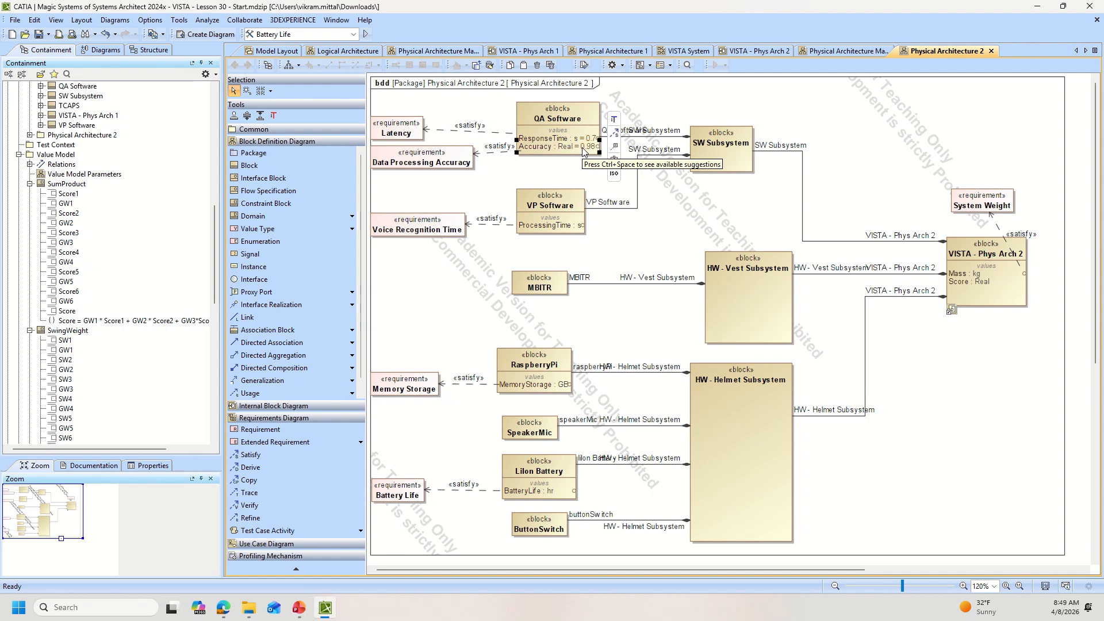
- Set the VP Software block's default ProcessingTime to 0.2 s
{"action": "left_click", "coordinate": [550, 224]}
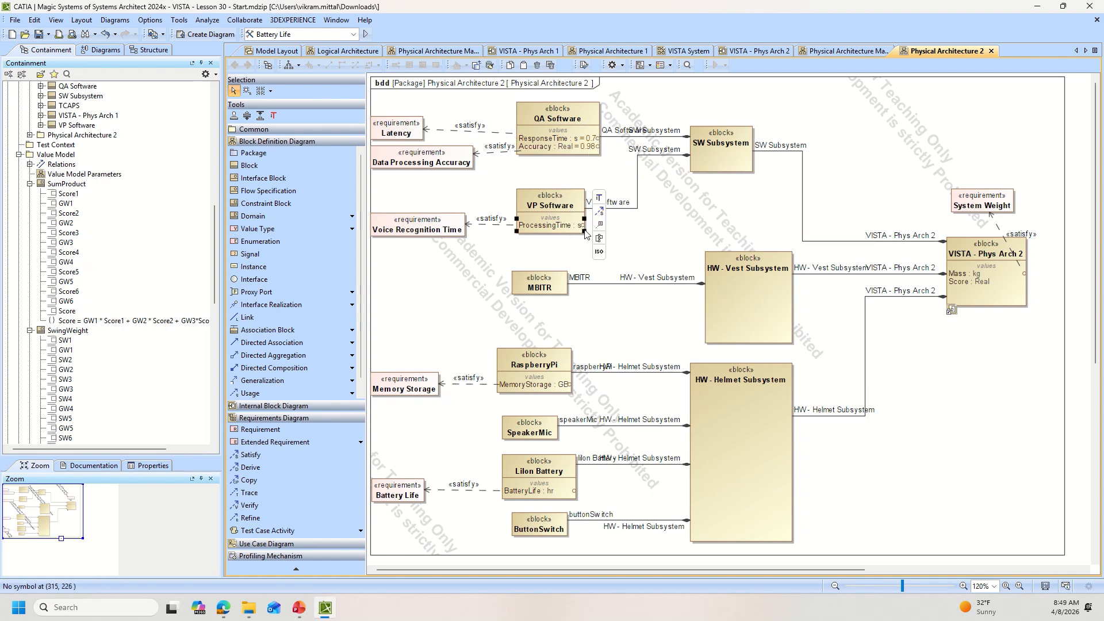
{"action": "left_click", "coordinate": [573, 225]}
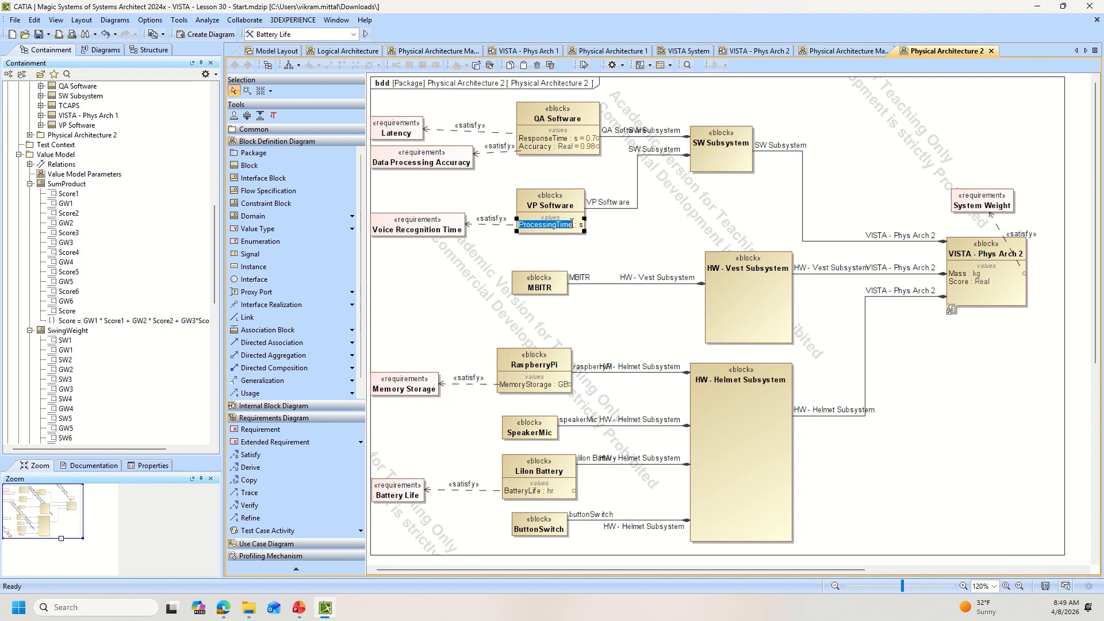
{"action": "key", "text": "End"}
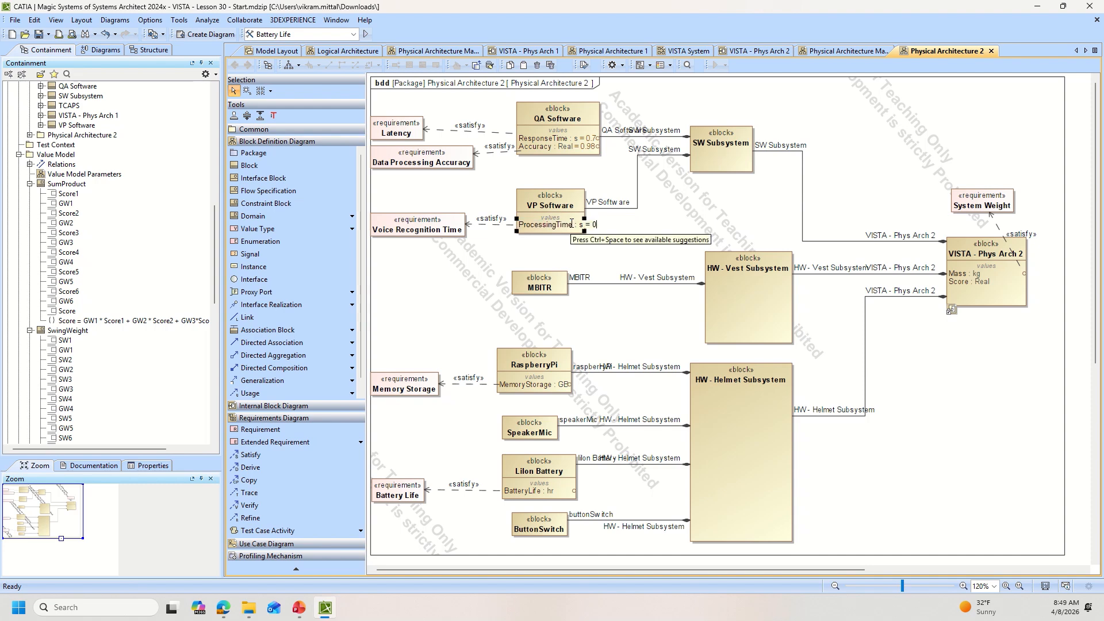
{"action": "left_click", "coordinate": [524, 317]}
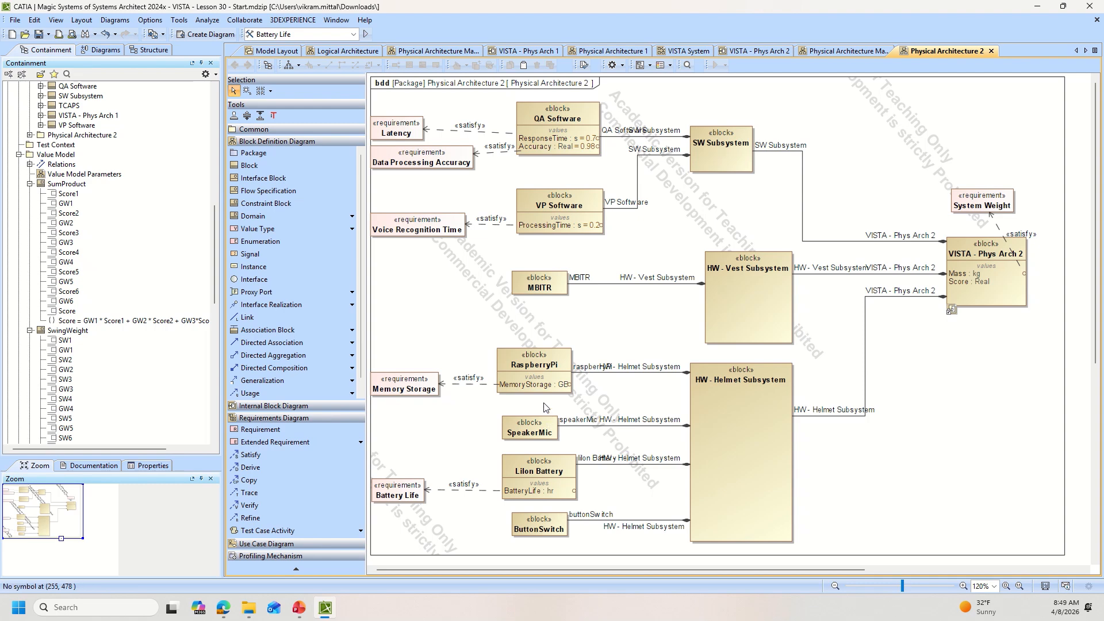
- Set the default BatteryLife of the LiIon Battery block to 24 hr and MemoryStorage of the RaspberryPi block to 300 GB
{"action": "left_click", "coordinate": [553, 489]}
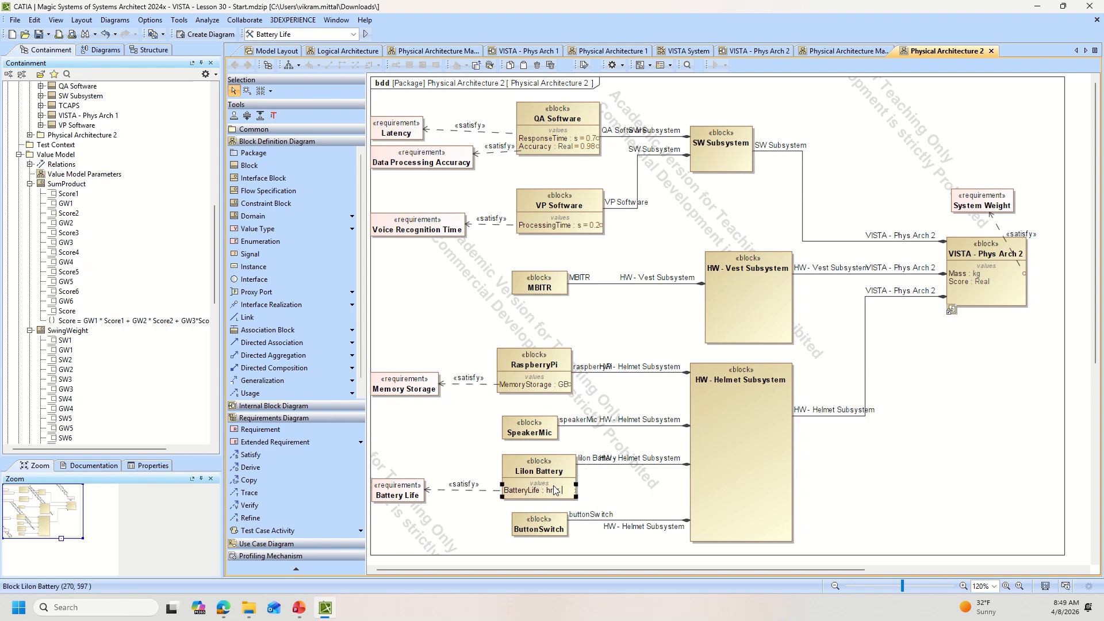
{"action": "left_click", "coordinate": [541, 385]}
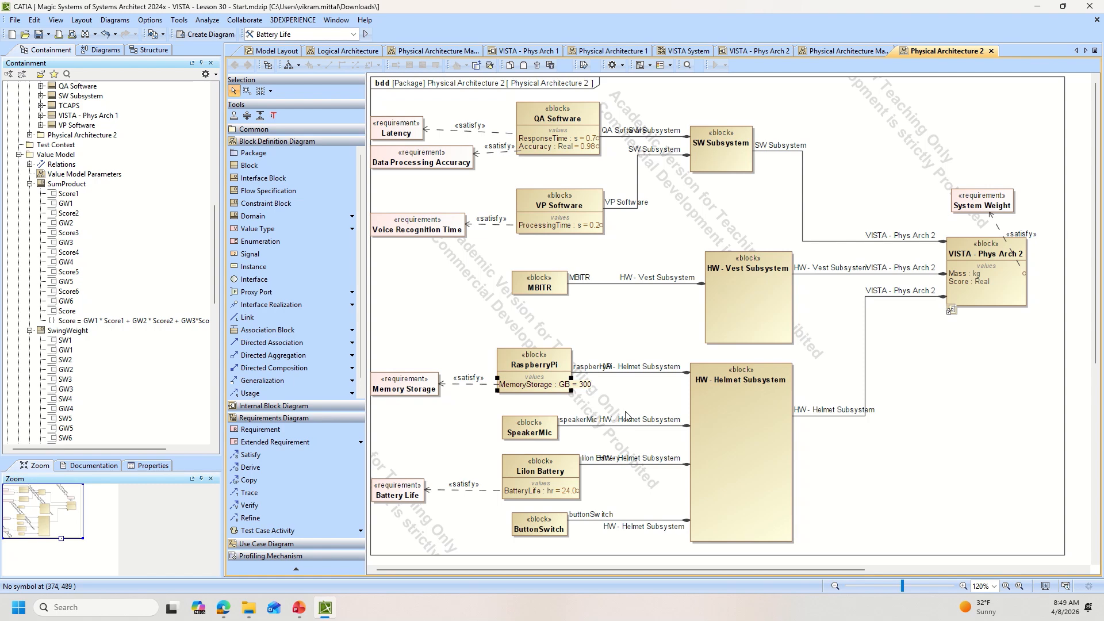
{"action": "key", "text": "Return"}
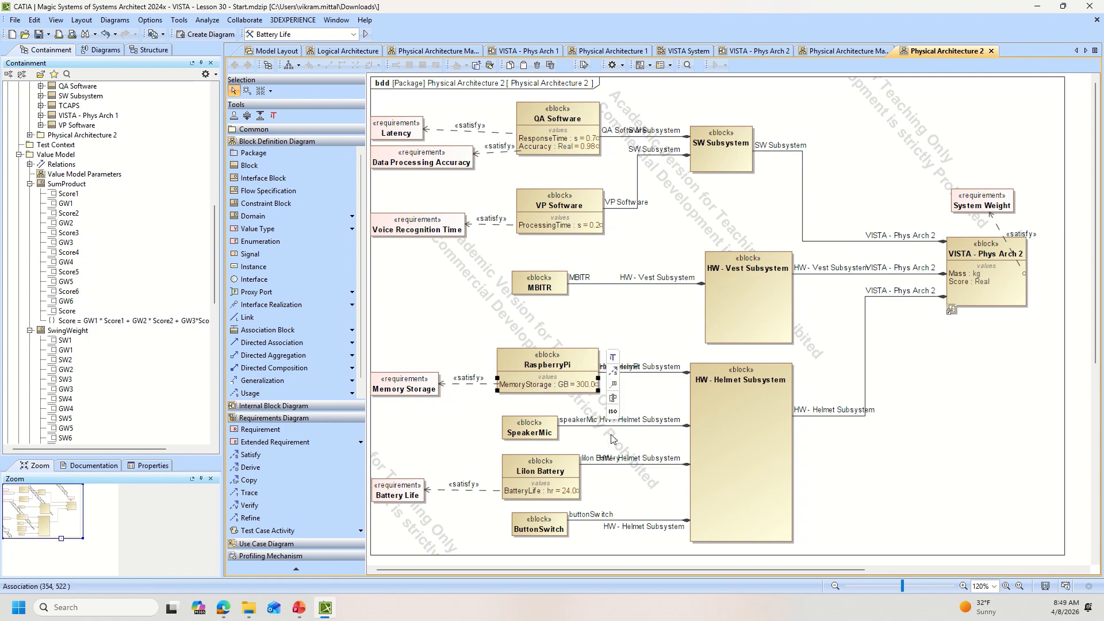
- Set the default Mass of the VISTA - Phys Arch 2 block to 1.0 kg
{"action": "left_click", "coordinate": [989, 273]}
{"action": "left_click", "coordinate": [989, 273]}
{"action": "left_click", "coordinate": [990, 273]}
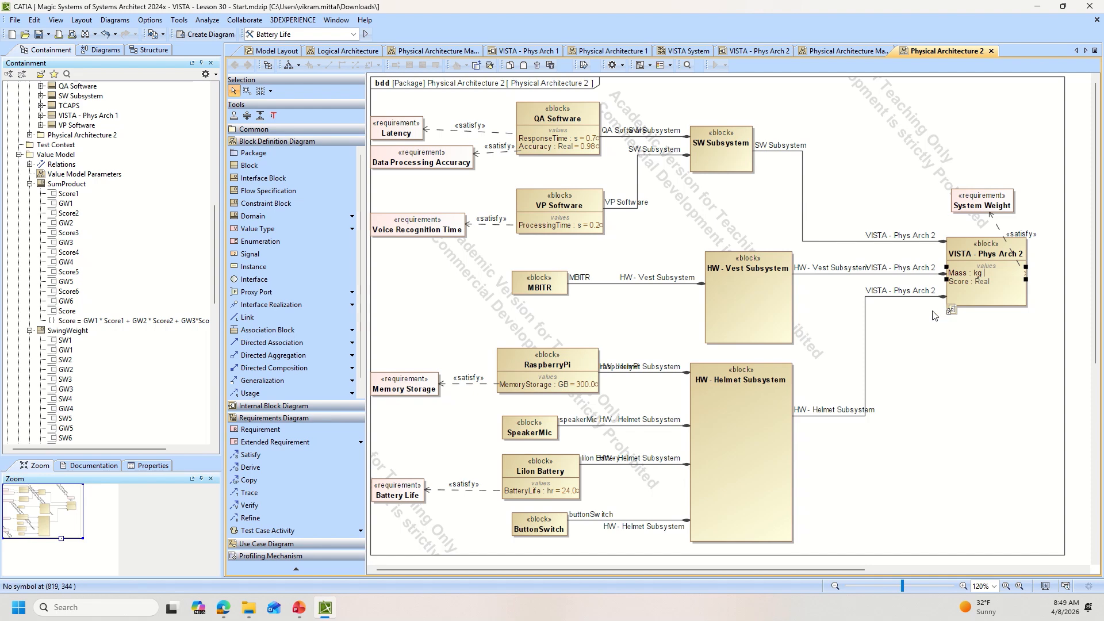
{"action": "key", "text": "Return"}
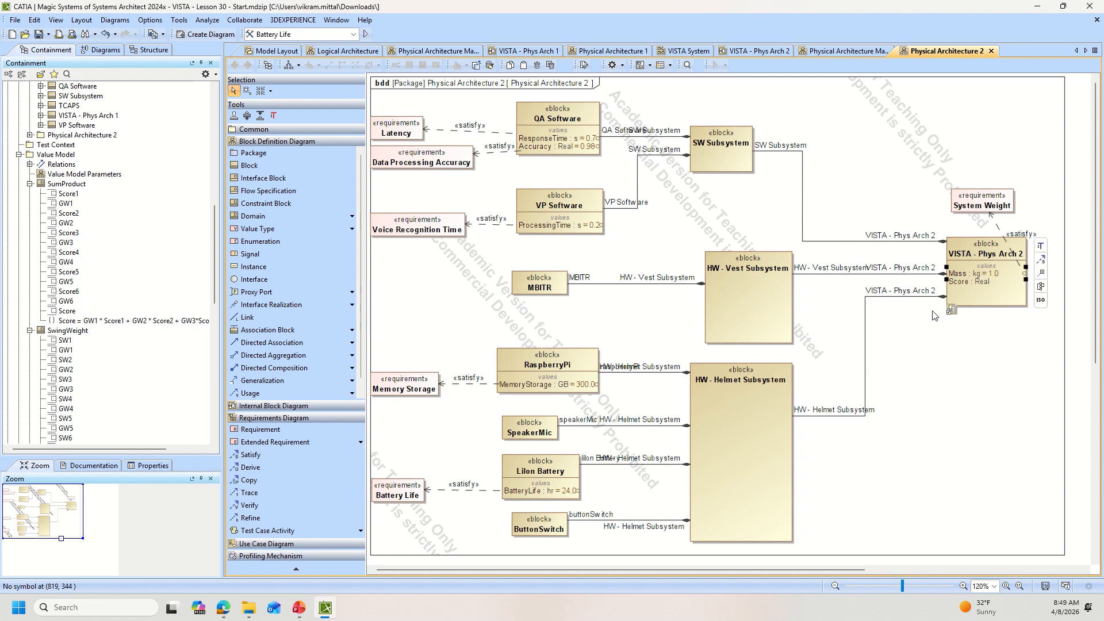
- Create a parametric diagram for the VISTA - Phys Arch 2 block
{"action": "right_click", "coordinate": [956, 246]}
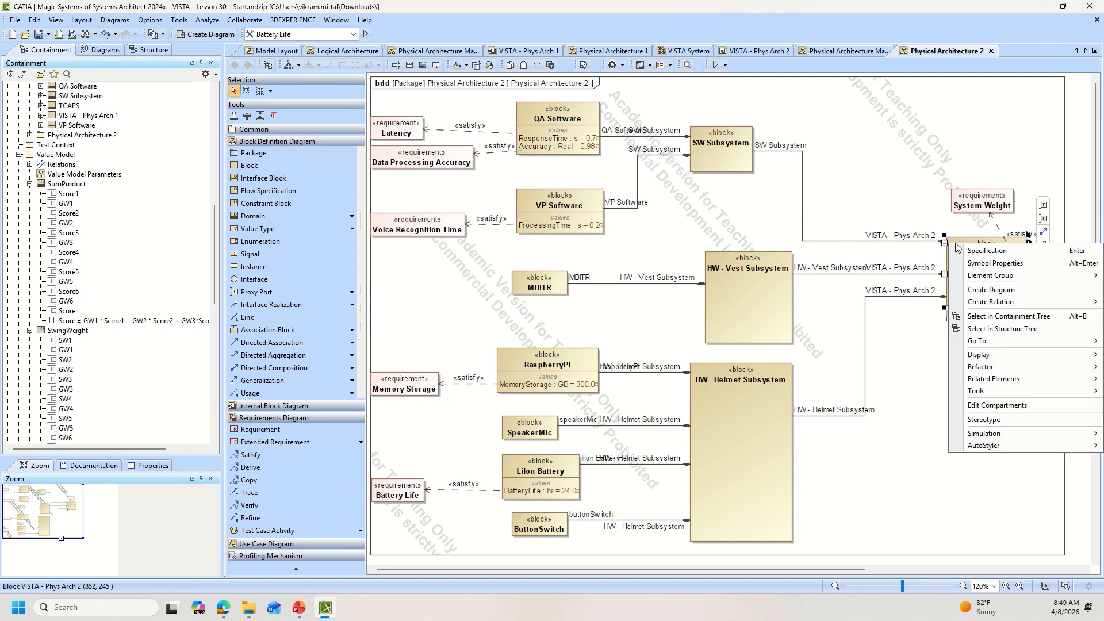
{"action": "left_click", "coordinate": [987, 287]}
{"action": "left_click", "coordinate": [984, 300]}
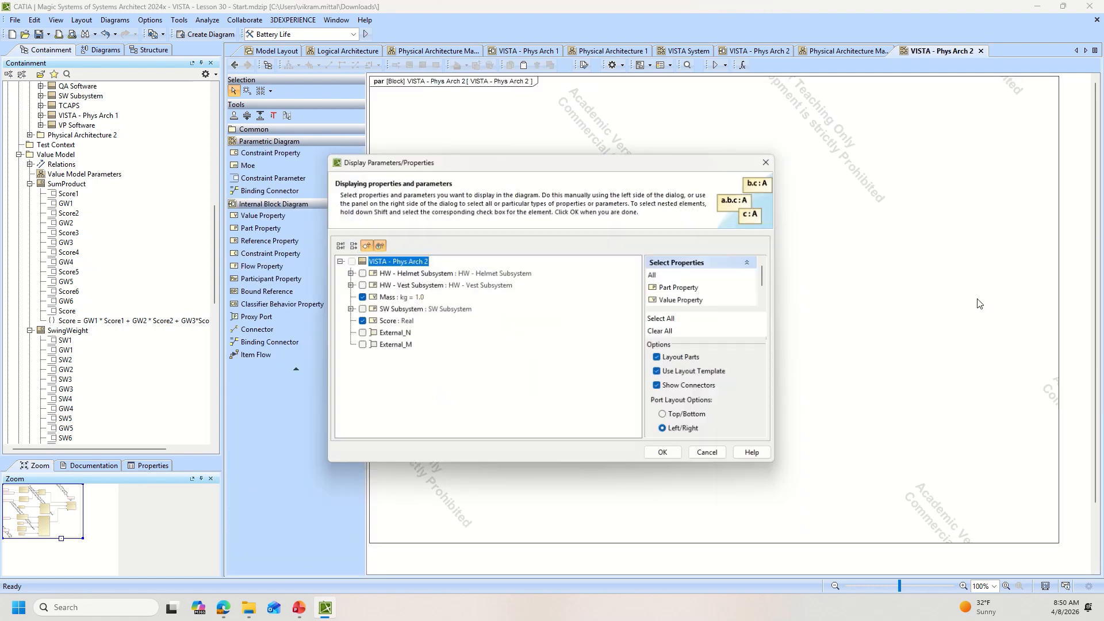
- Under HW - Helmet Subsystem, include the LiIon Battery with its BatteryLife and the RaspberryPi with its MemoryStorage among the displayed properties
{"action": "left_click", "coordinate": [347, 273]}
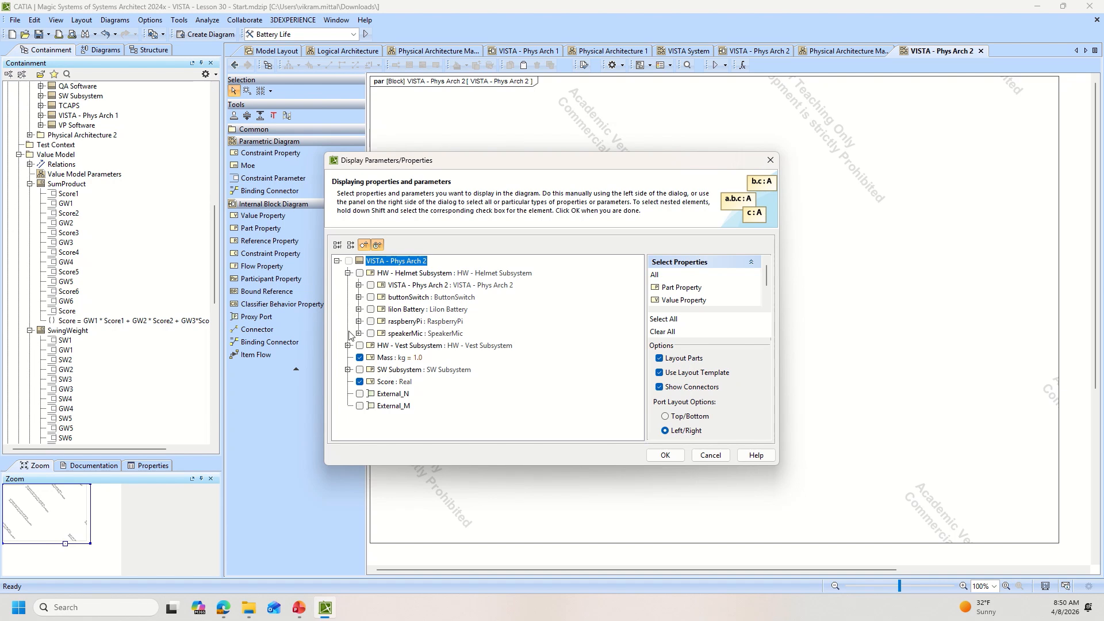
{"action": "left_click", "coordinate": [360, 273]}
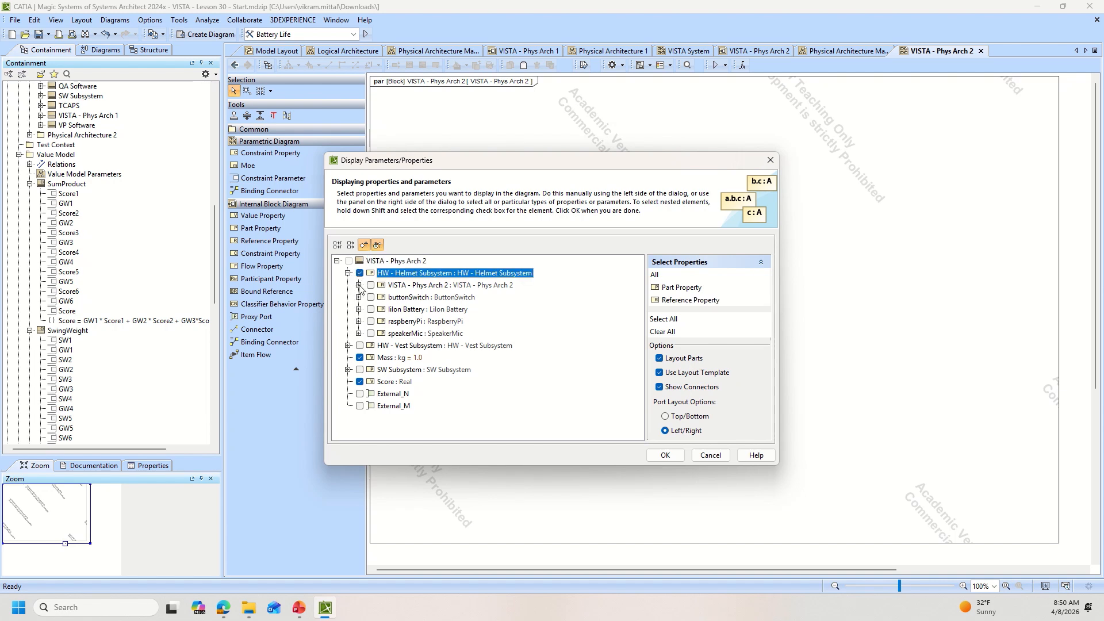
{"action": "left_click", "coordinate": [359, 297]}
{"action": "left_click", "coordinate": [359, 298]}
{"action": "left_click", "coordinate": [359, 310]}
{"action": "left_click", "coordinate": [371, 309]}
{"action": "left_click", "coordinate": [381, 321]}
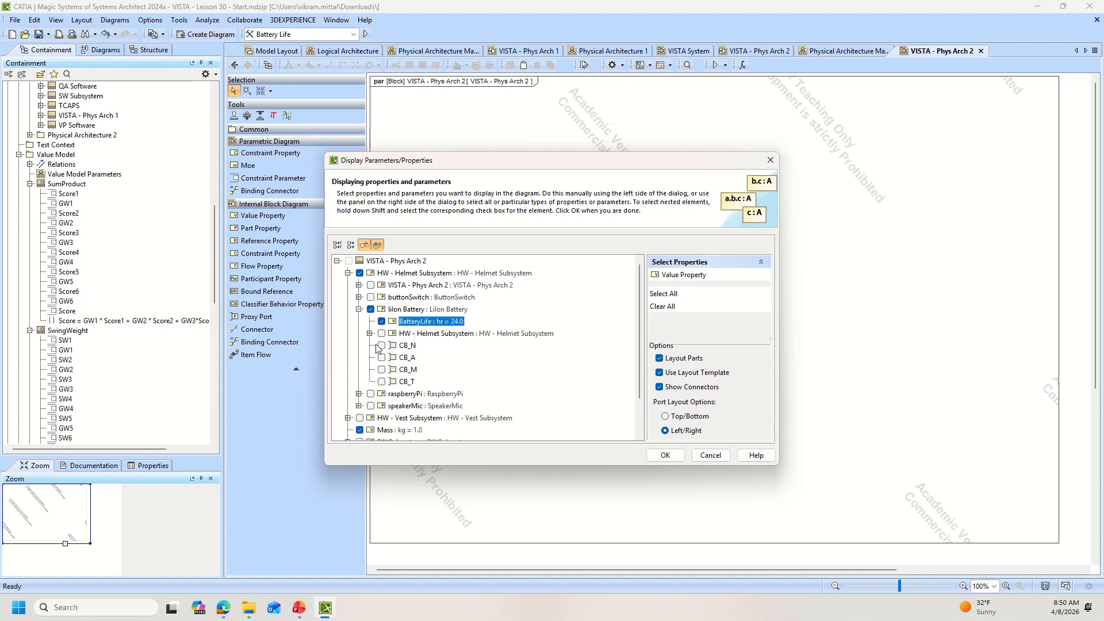
{"action": "scroll", "coordinate": [370, 349], "scroll_direction": "down", "scroll_amount": 1}
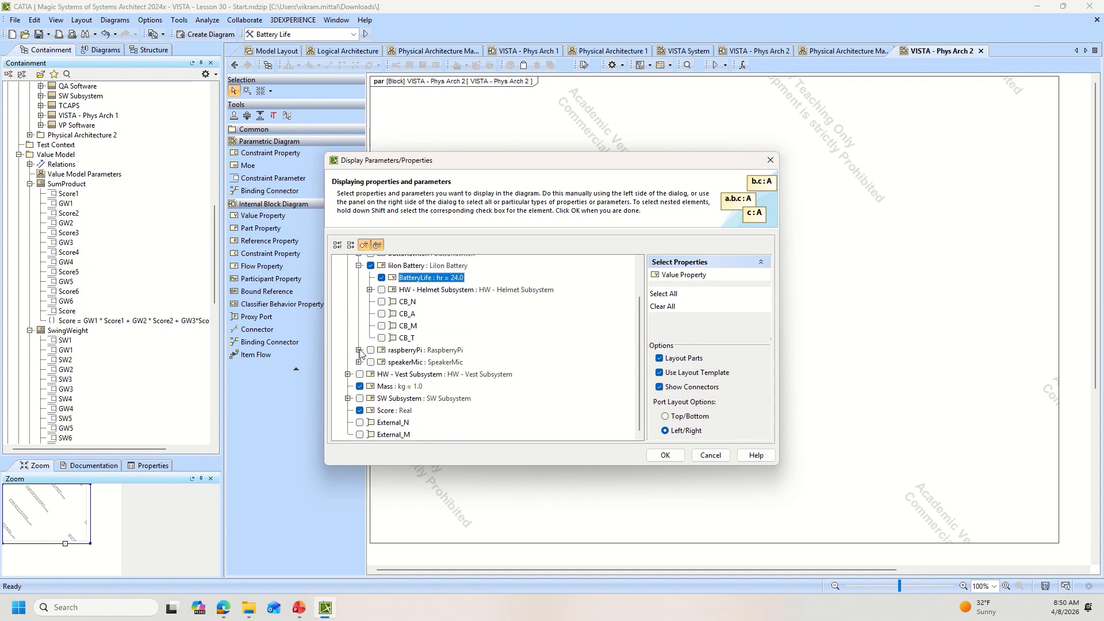
{"action": "left_click", "coordinate": [359, 350]}
{"action": "left_click", "coordinate": [371, 350]}
{"action": "left_click", "coordinate": [382, 374]}
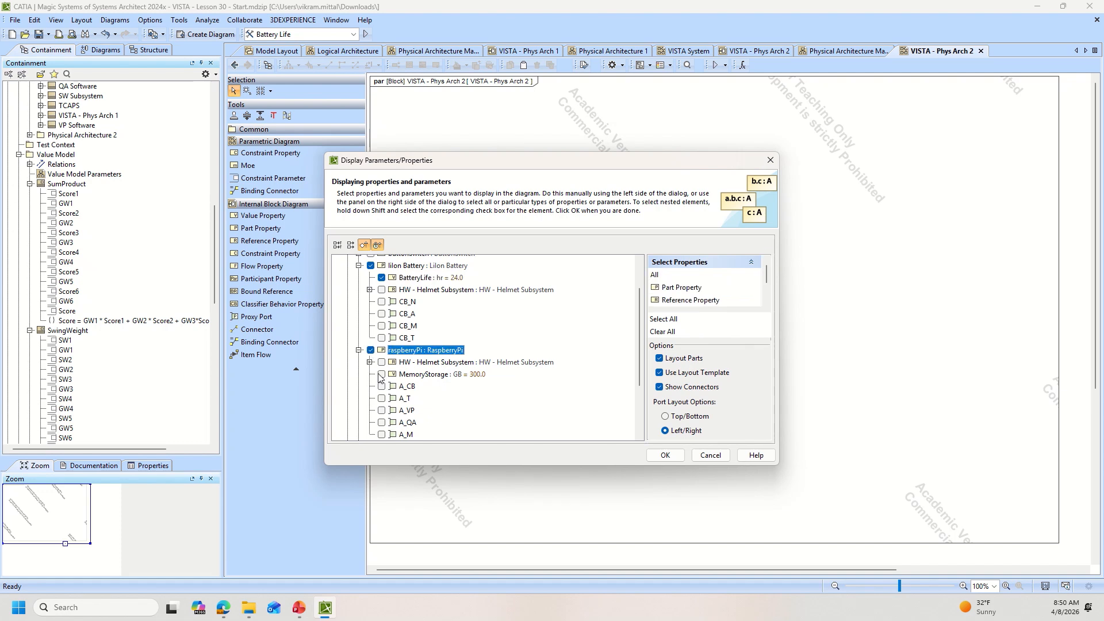
- Include the SW Subsystem's QA Software with its Accuracy and ResponseTime among the displayed properties
{"action": "scroll", "coordinate": [373, 377], "scroll_direction": "down", "scroll_amount": 2}
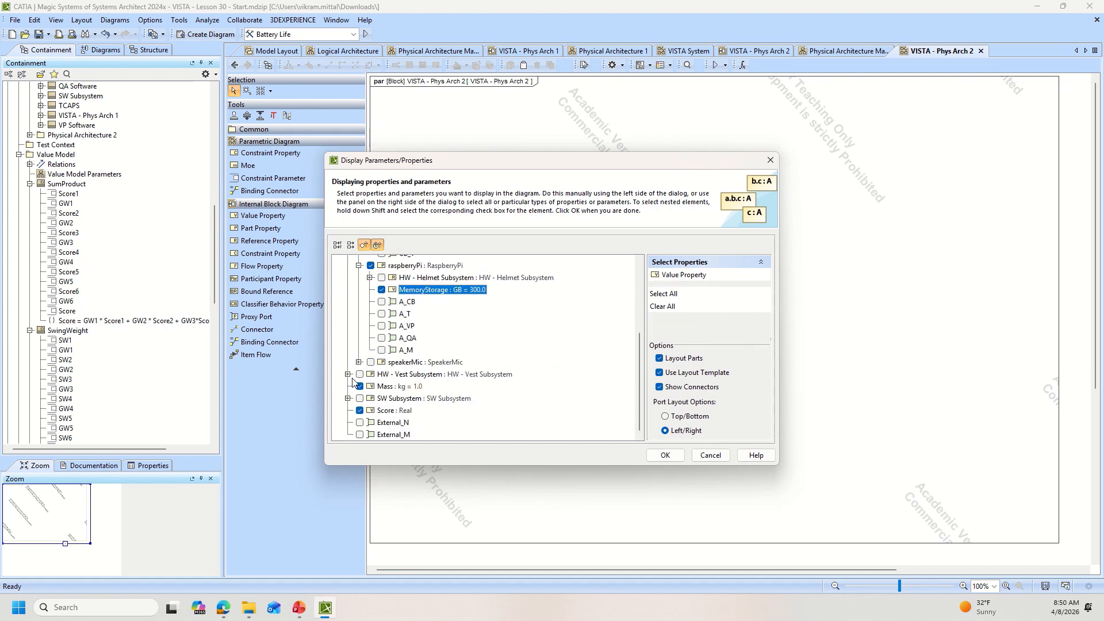
{"action": "left_click", "coordinate": [348, 398]}
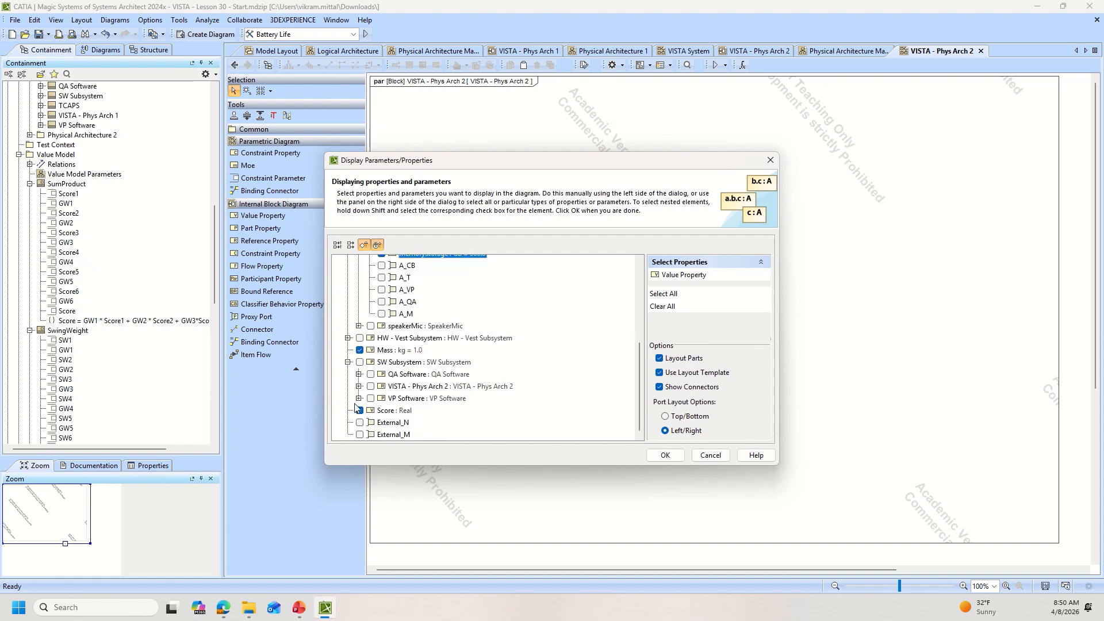
{"action": "left_click", "coordinate": [358, 374]}
{"action": "left_click", "coordinate": [359, 362]}
{"action": "left_click", "coordinate": [370, 374]}
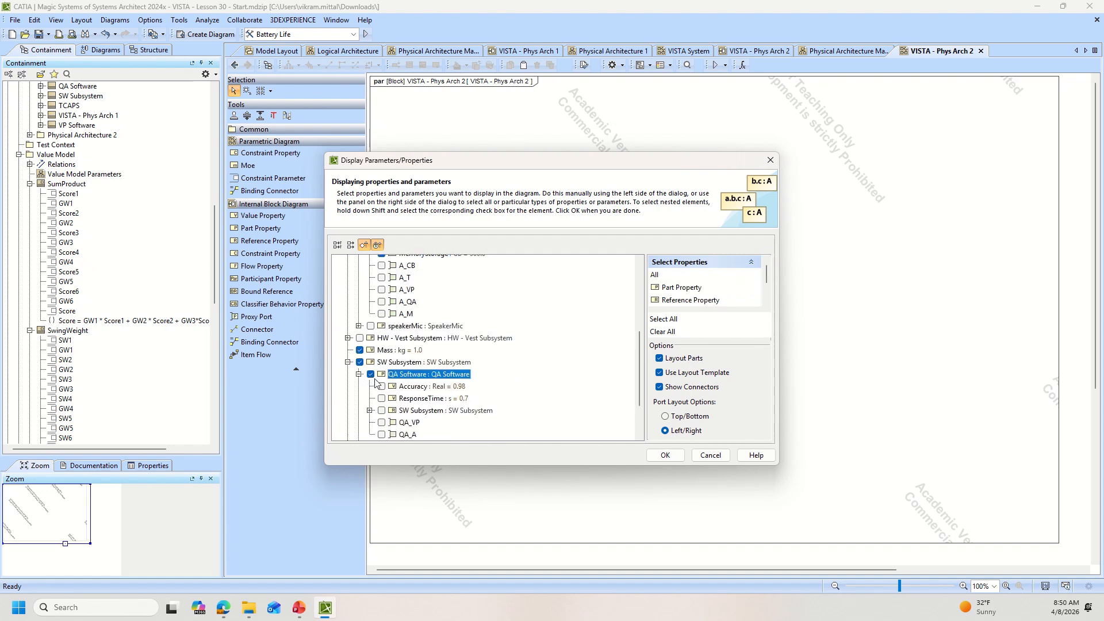
{"action": "left_click", "coordinate": [381, 386]}
{"action": "left_click", "coordinate": [382, 399]}
- Include the VP Software with its ProcessingTime among the displayed properties and review the whole selection
{"action": "scroll", "coordinate": [373, 403], "scroll_direction": "down", "scroll_amount": 2}
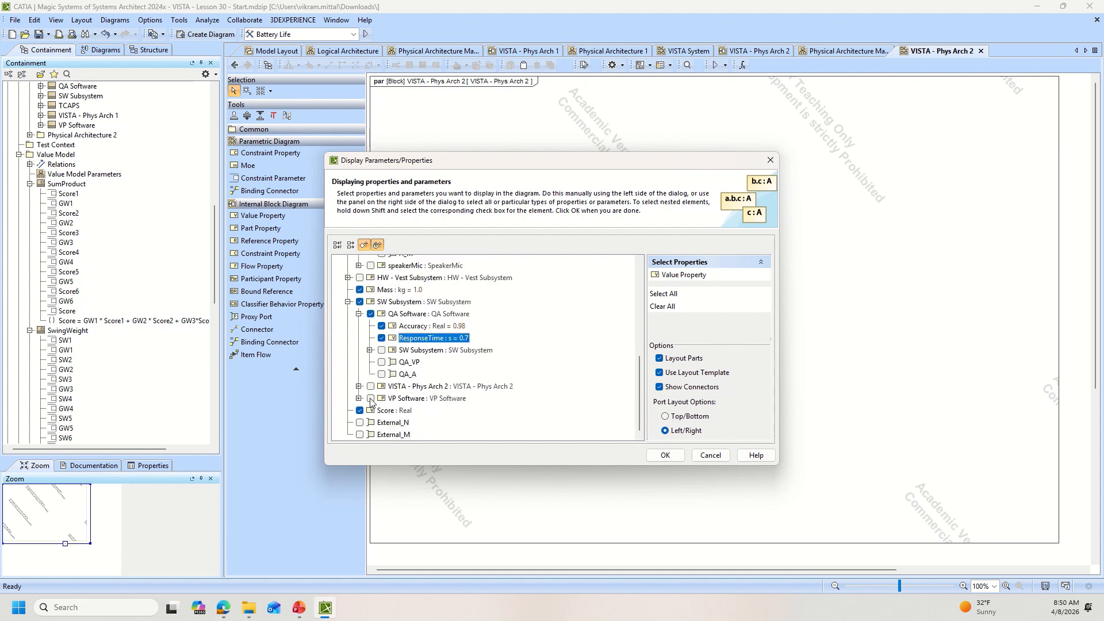
{"action": "left_click", "coordinate": [359, 397]}
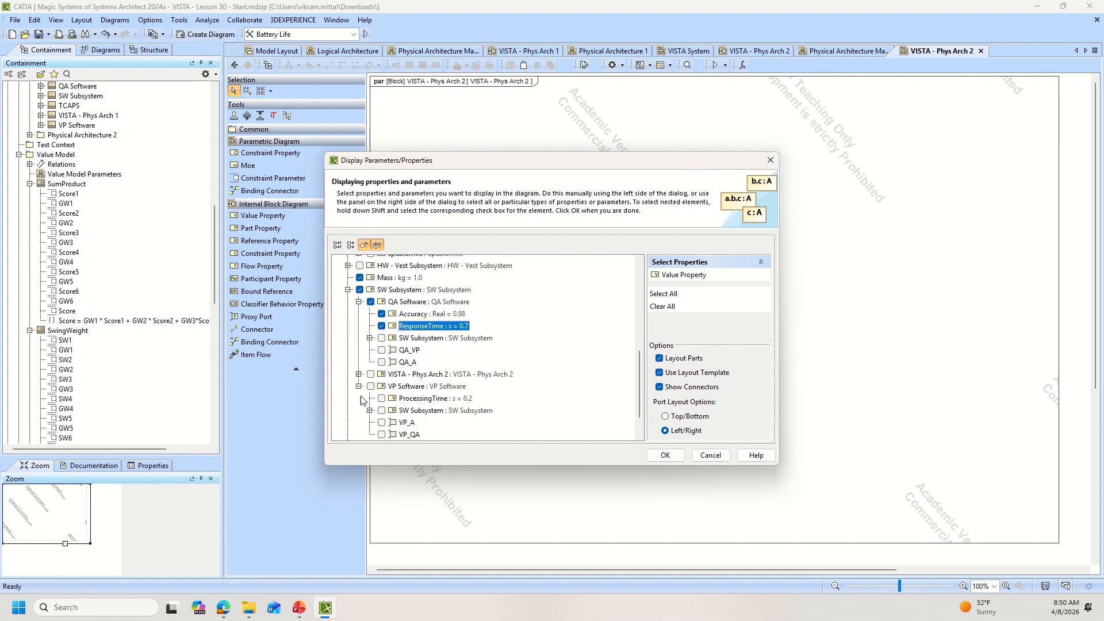
{"action": "left_click", "coordinate": [370, 386]}
{"action": "left_click", "coordinate": [381, 397]}
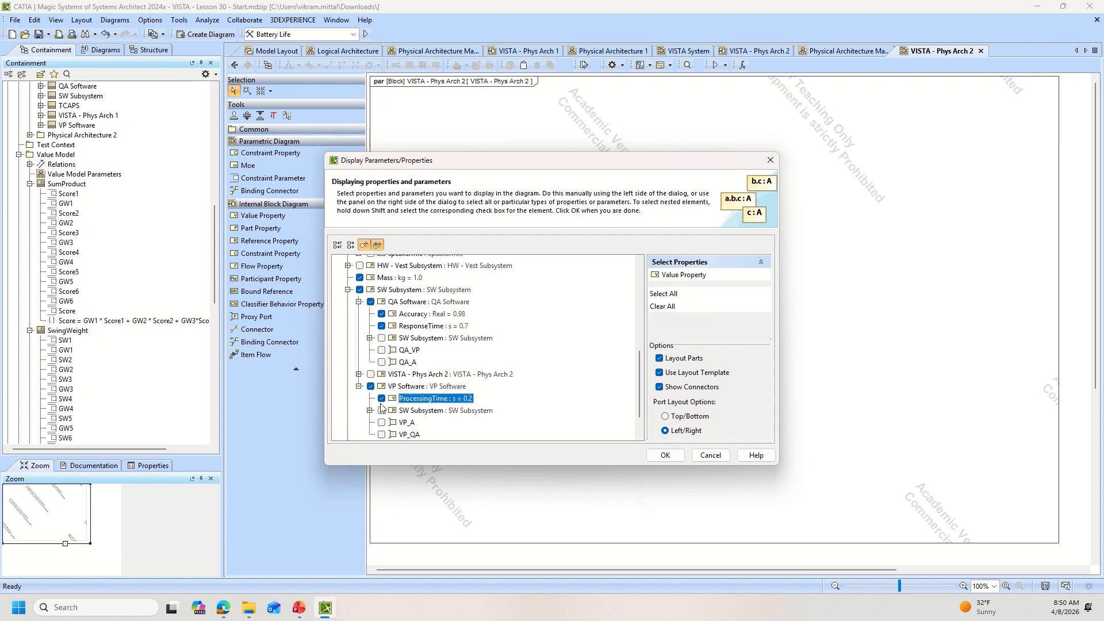
{"action": "scroll", "coordinate": [381, 407], "scroll_direction": "down", "scroll_amount": 1}
{"action": "scroll", "coordinate": [373, 409], "scroll_direction": "up", "scroll_amount": 8}
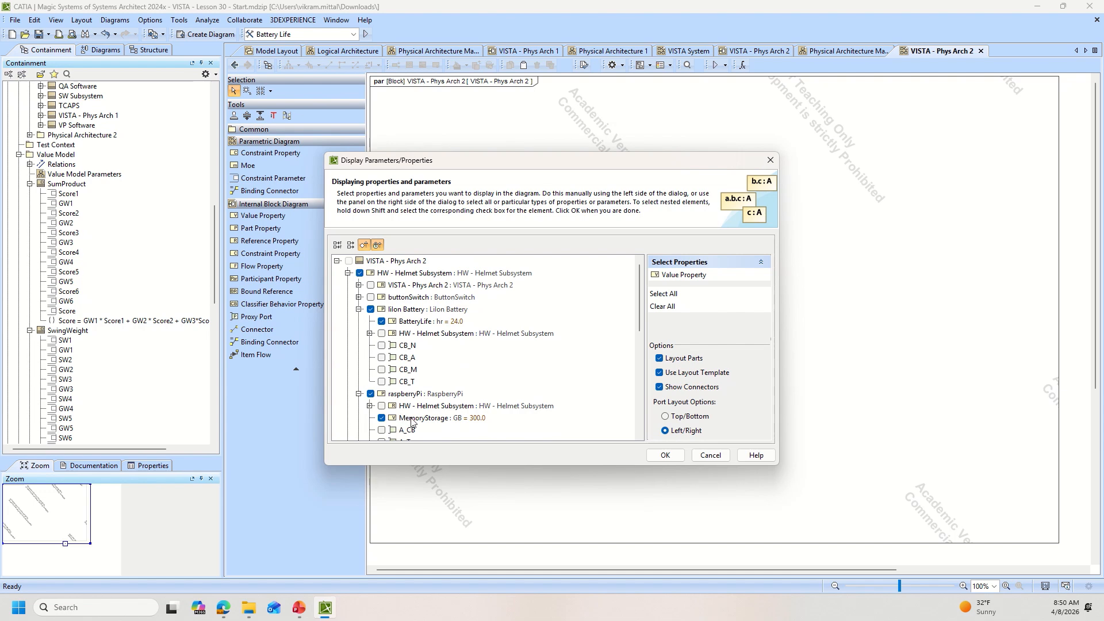
- Review the selected helmet, Mass, software and Score properties and display them in the Phys Arch 2 parametric diagram
{"action": "scroll", "coordinate": [411, 422], "scroll_direction": "down", "scroll_amount": 1}
{"action": "scroll", "coordinate": [411, 422], "scroll_direction": "up", "scroll_amount": 1}
{"action": "scroll", "coordinate": [411, 422], "scroll_direction": "down", "scroll_amount": 3}
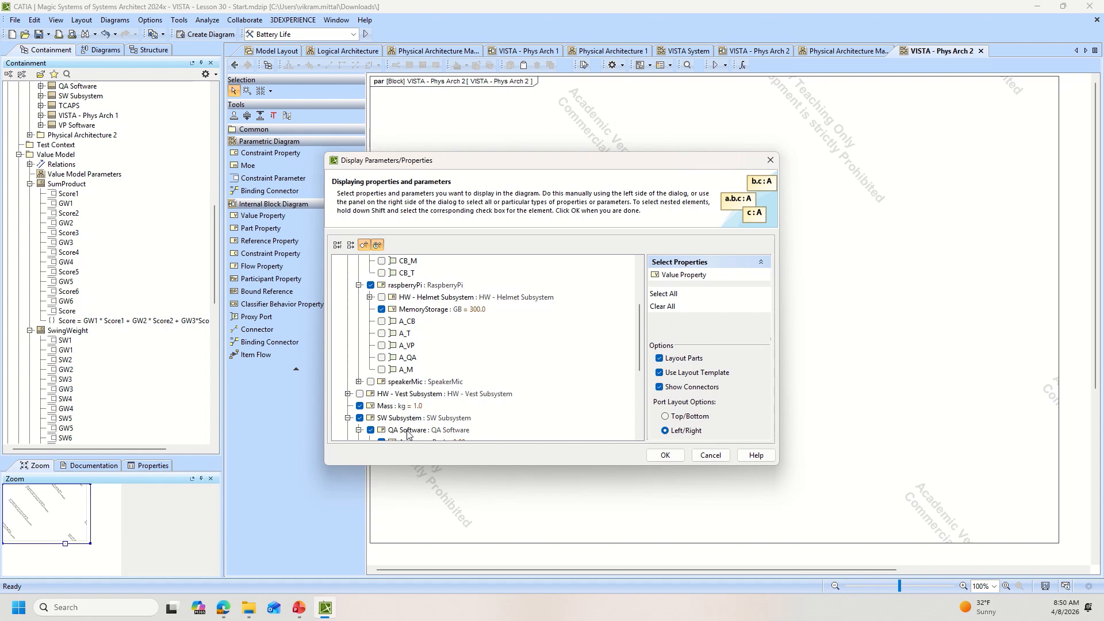
{"action": "scroll", "coordinate": [411, 414], "scroll_direction": "down", "scroll_amount": 1}
{"action": "scroll", "coordinate": [415, 421], "scroll_direction": "down", "scroll_amount": 2}
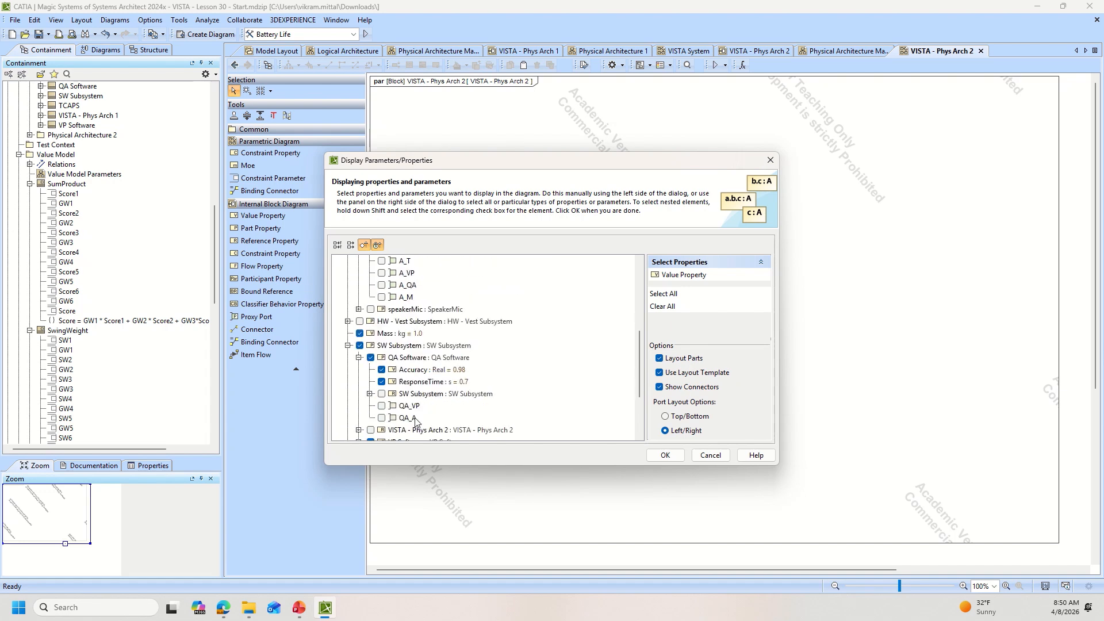
{"action": "left_click", "coordinate": [415, 418]}
{"action": "scroll", "coordinate": [417, 422], "scroll_direction": "down", "scroll_amount": 2}
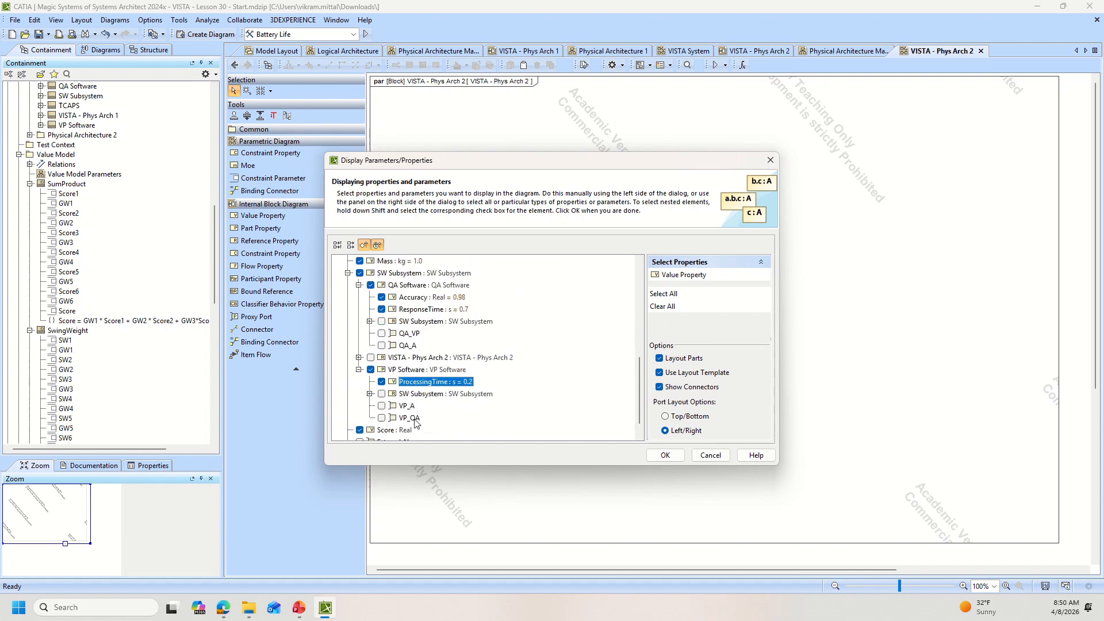
{"action": "left_click", "coordinate": [665, 456]}
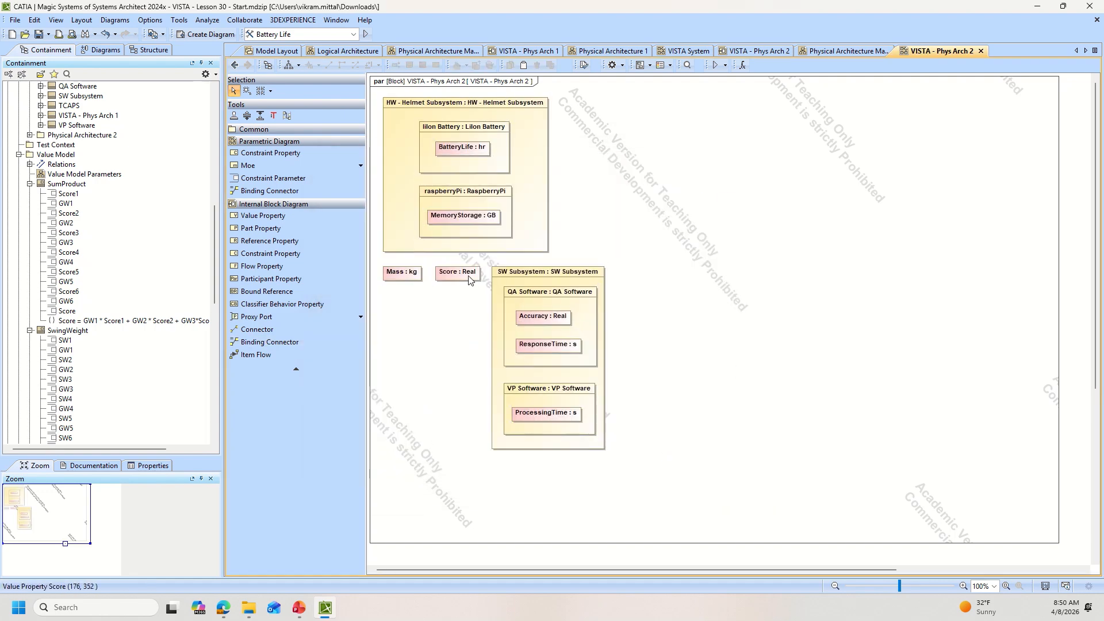
- Move the Score property to the far right of the diagram and add the Value Model's VISTA System block beside it
{"action": "left_click_drag", "start_coordinate": [474, 276], "coordinate": [942, 298]}
{"action": "scroll", "coordinate": [69, 281], "scroll_direction": "down", "scroll_amount": 10}
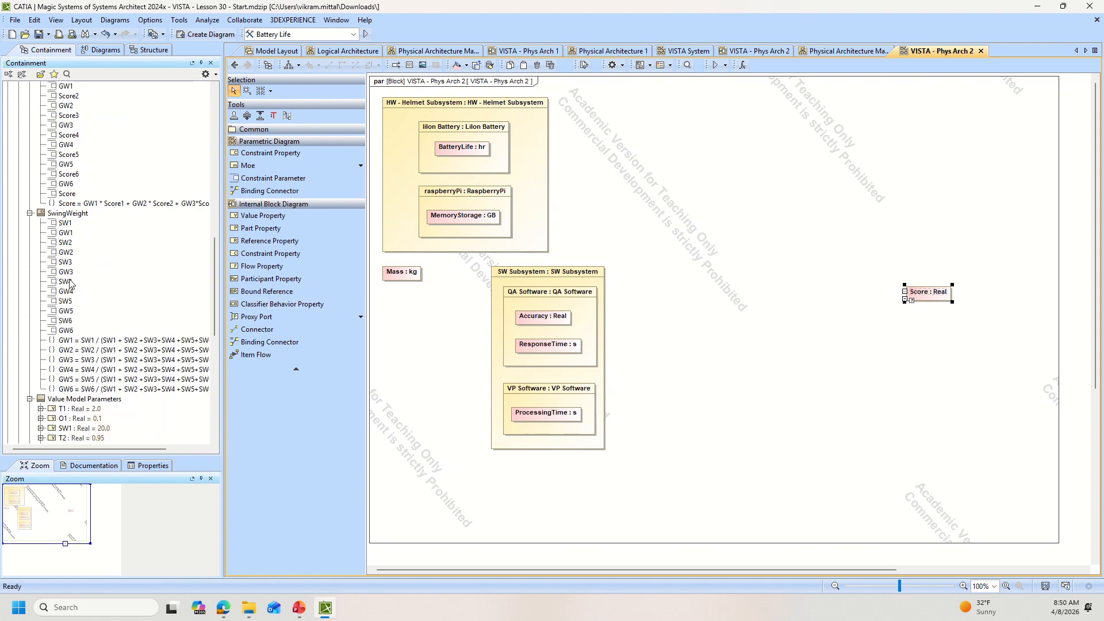
{"action": "scroll", "coordinate": [69, 282], "scroll_direction": "down", "scroll_amount": 6}
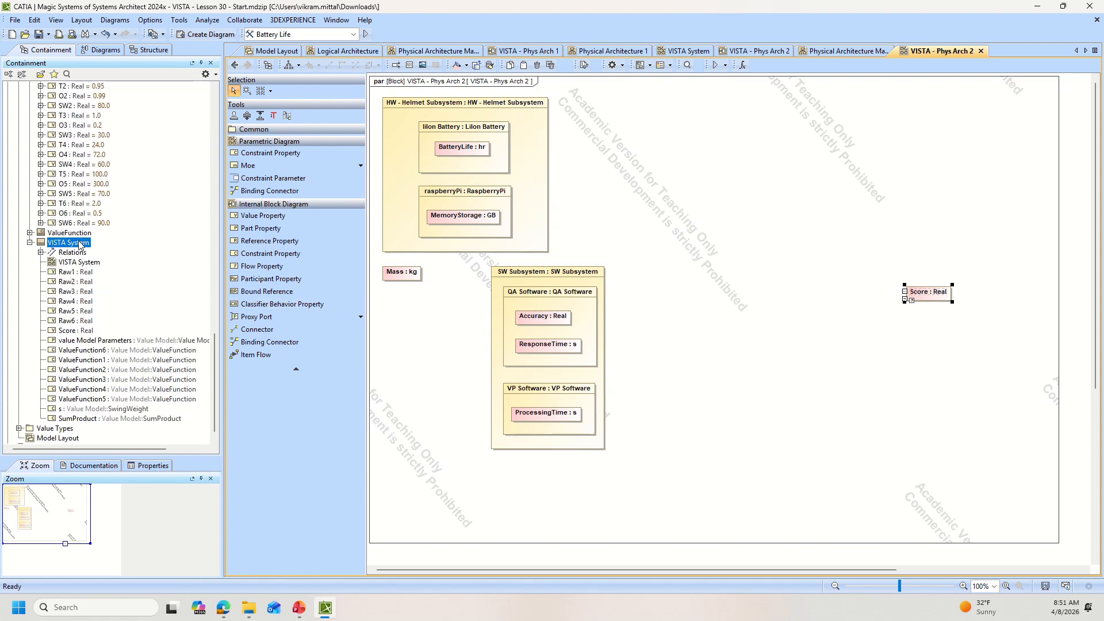
{"action": "left_click_drag", "start_coordinate": [72, 245], "coordinate": [721, 157]}
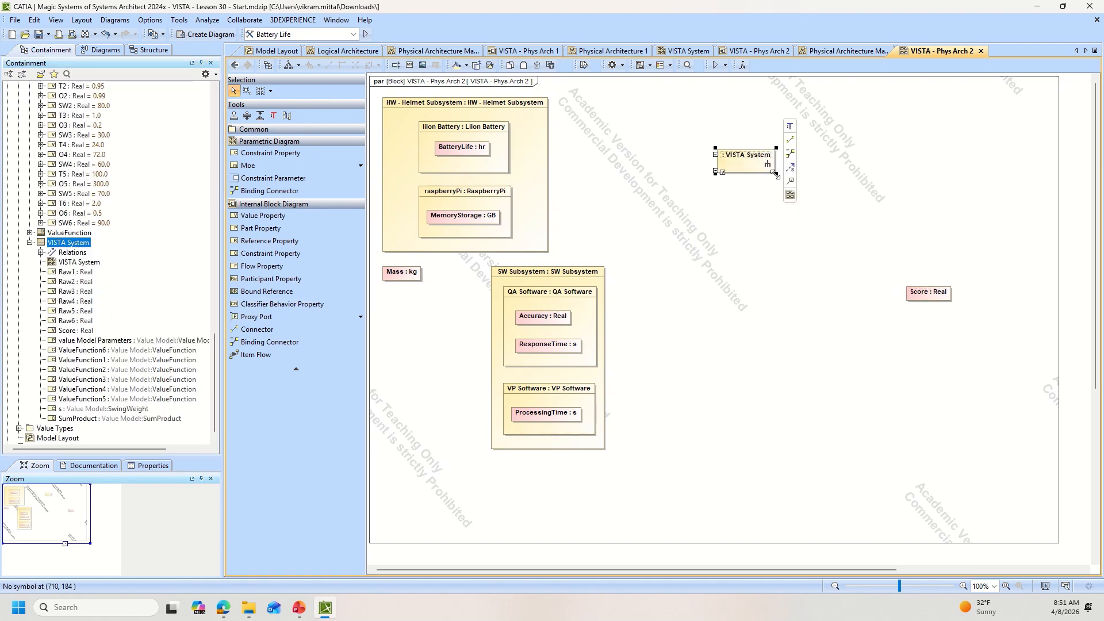
{"action": "right_click", "coordinate": [747, 169]}
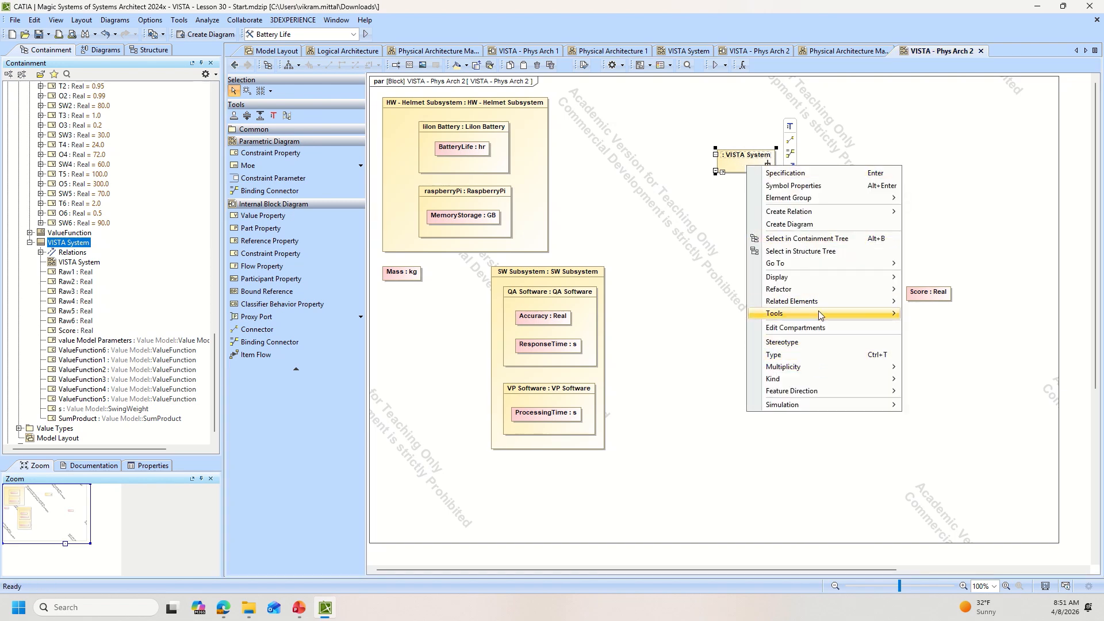
{"action": "mouse_move", "coordinate": [818, 282]}
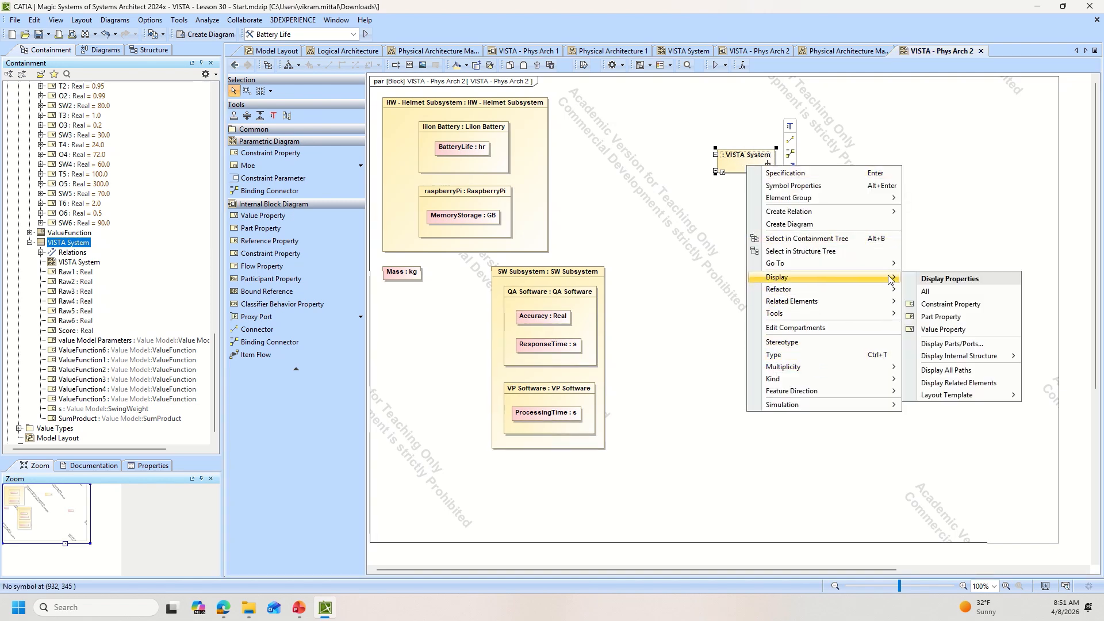
{"action": "left_click", "coordinate": [937, 292]}
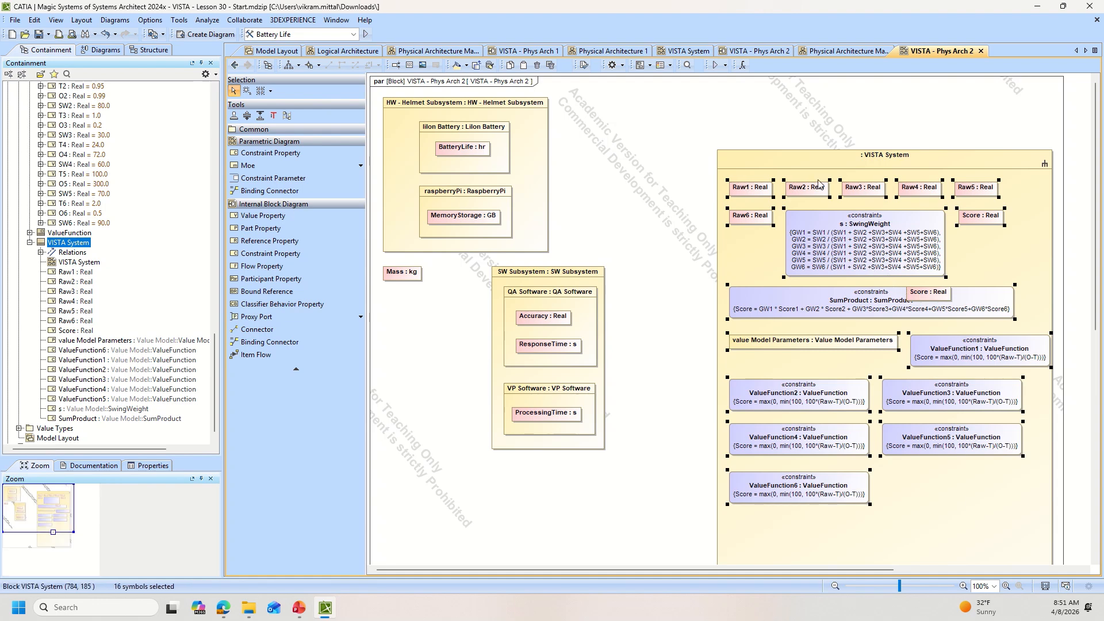
{"action": "key", "text": "ctrl+z"}
- Display only the value properties of the VISTA System part
{"action": "right_click", "coordinate": [736, 169]}
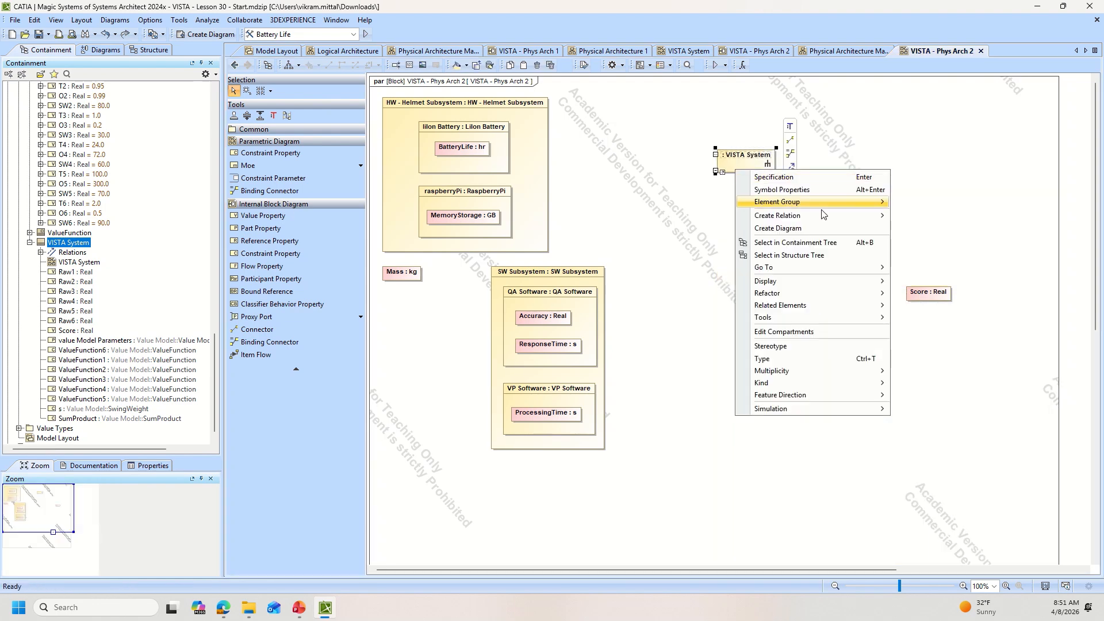
{"action": "mouse_move", "coordinate": [817, 282]}
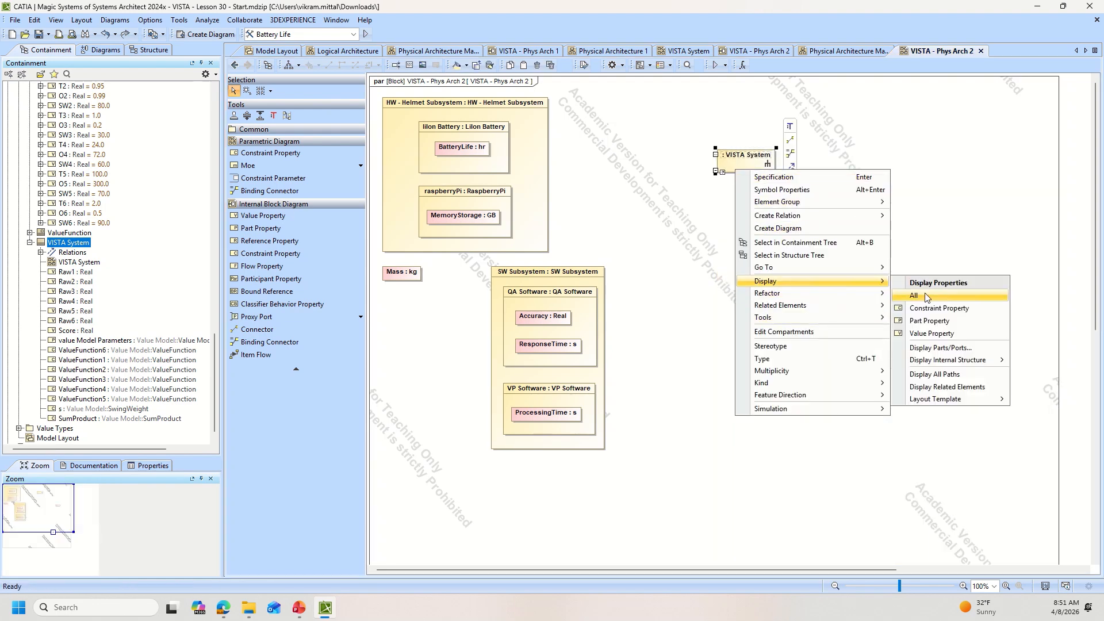
{"action": "left_click", "coordinate": [932, 333]}
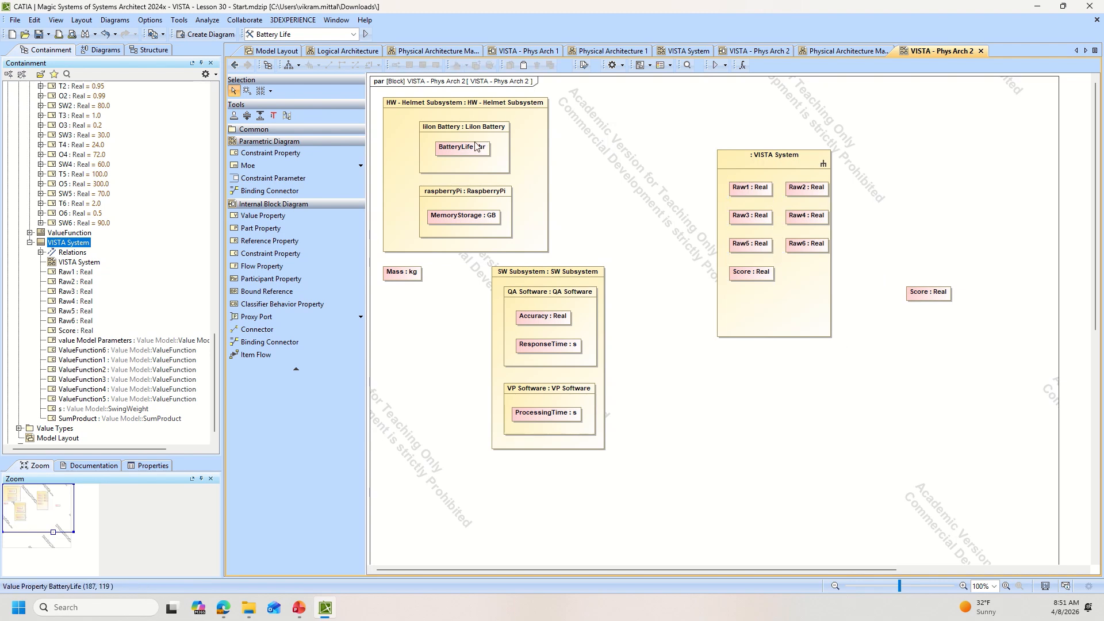
- Bind Mass to Raw6, MemoryStorage to Raw5 and BatteryLife to Raw4 in the VISTA System part
{"action": "left_click", "coordinate": [401, 272]}
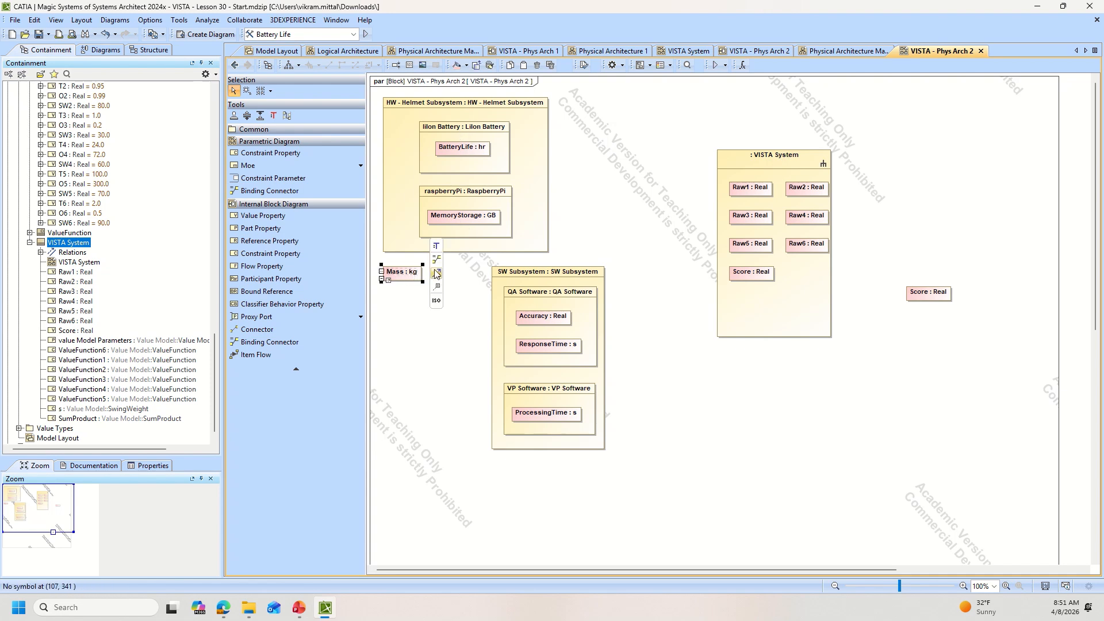
{"action": "left_click_drag", "start_coordinate": [436, 270], "coordinate": [806, 244]}
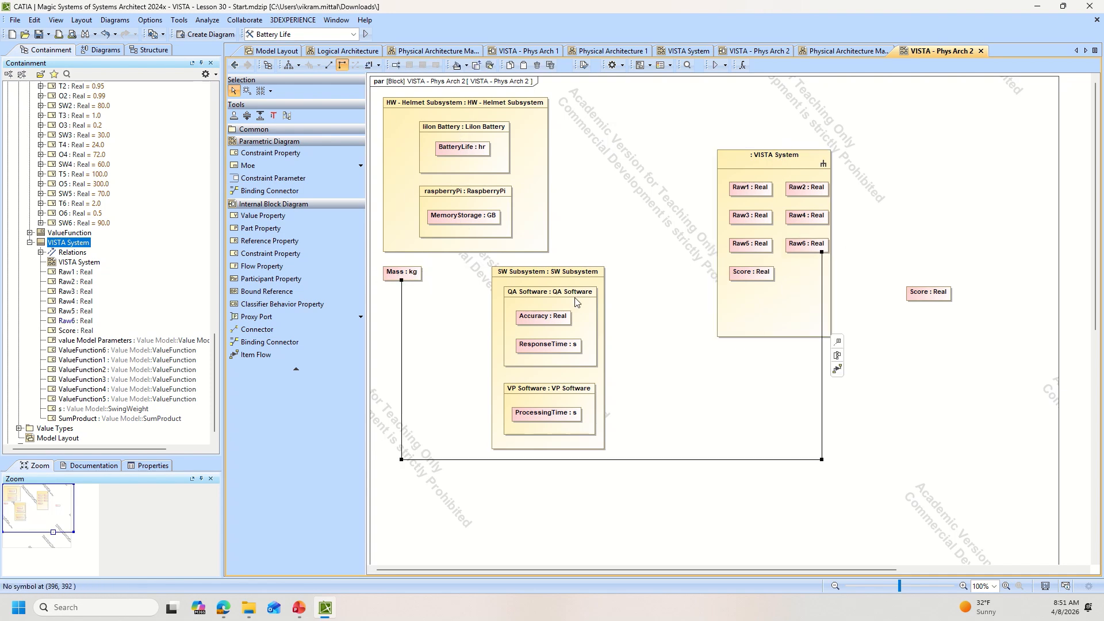
{"action": "left_click", "coordinate": [486, 150]}
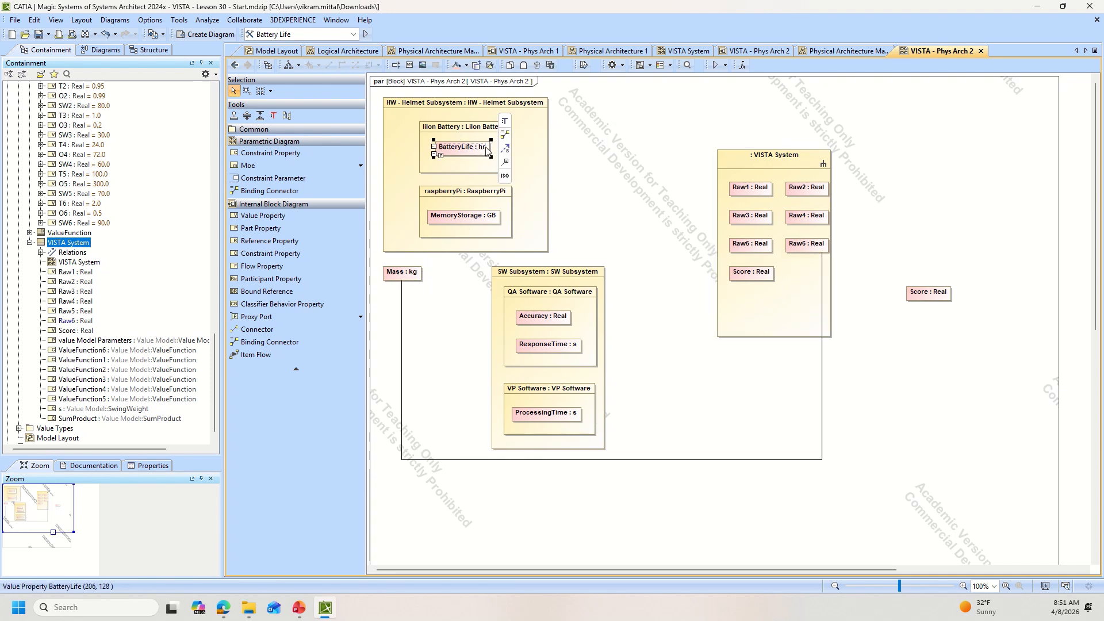
{"action": "left_click", "coordinate": [478, 225]}
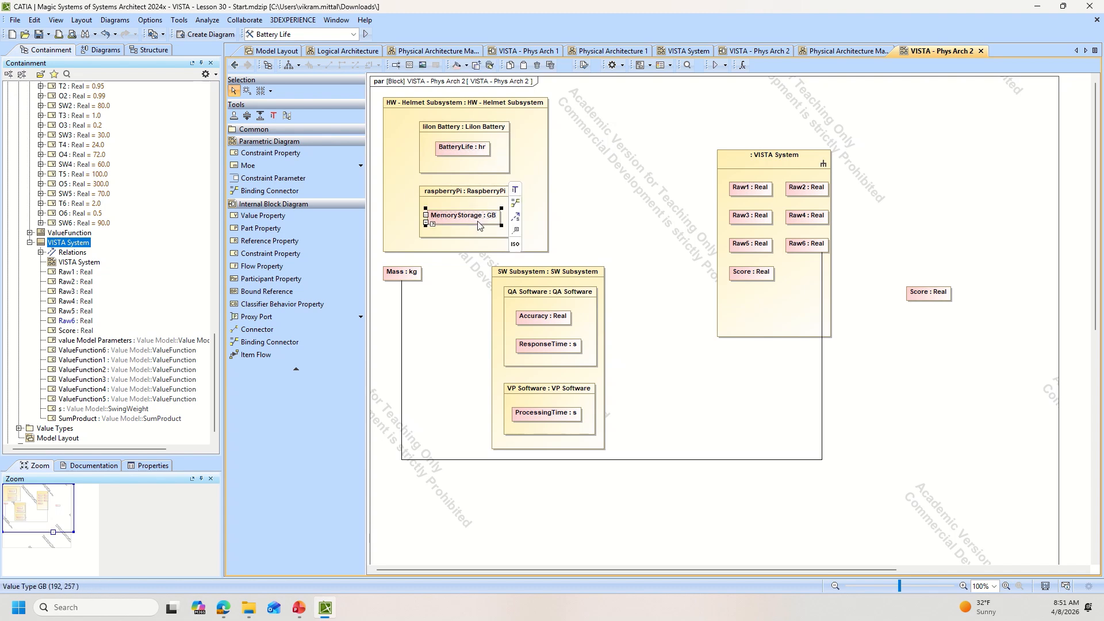
{"action": "left_click_drag", "start_coordinate": [524, 205], "coordinate": [743, 248]}
{"action": "left_click", "coordinate": [489, 153]}
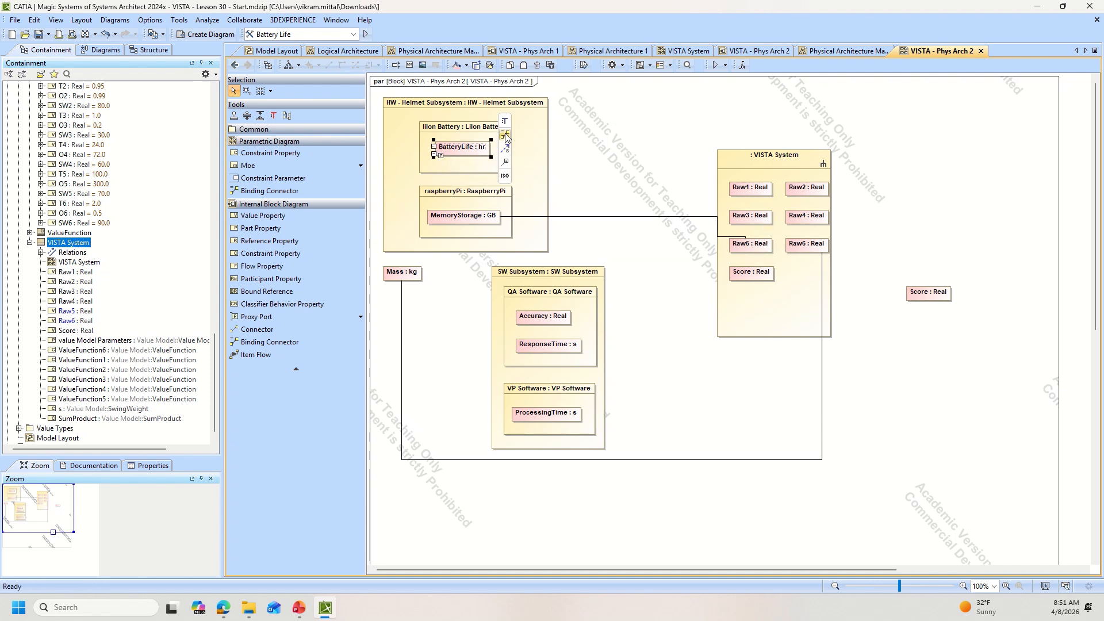
{"action": "mouse_move", "coordinate": [505, 136]}
{"action": "left_mouse_down"}
{"action": "mouse_move", "coordinate": [764, 219]}
{"action": "mouse_move", "coordinate": [820, 223]}
{"action": "left_mouse_up"}
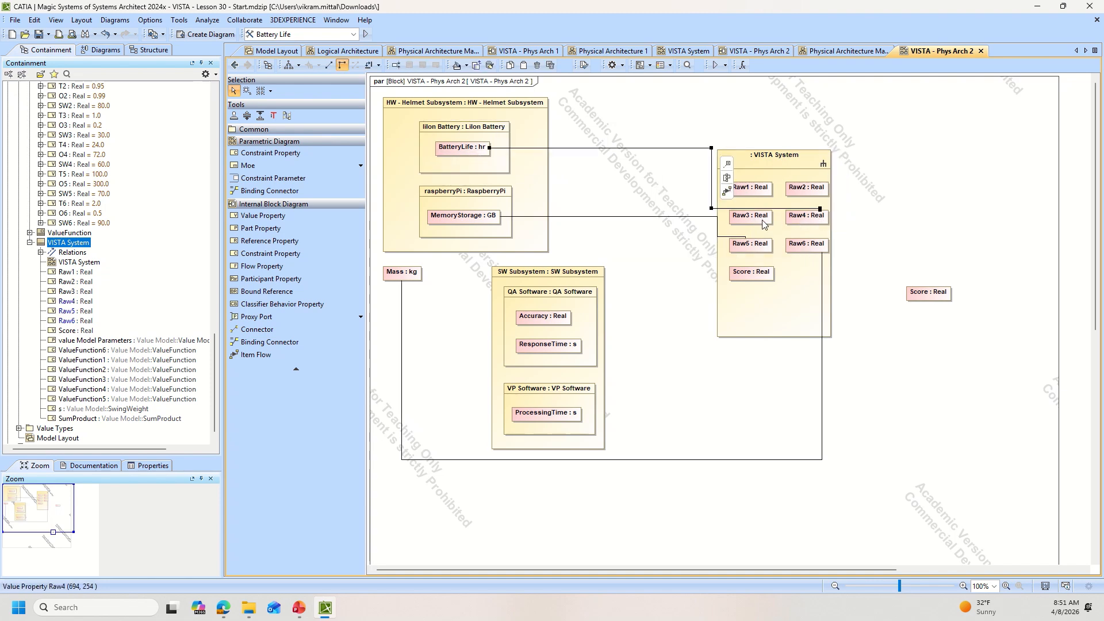
- Bind the software properties Accuracy to Raw2, ResponseTime to Raw1 and ProcessingTime to Raw3 in the VISTA System part
{"action": "left_click", "coordinate": [549, 319]}
{"action": "left_click_drag", "start_coordinate": [585, 311], "coordinate": [814, 196]}
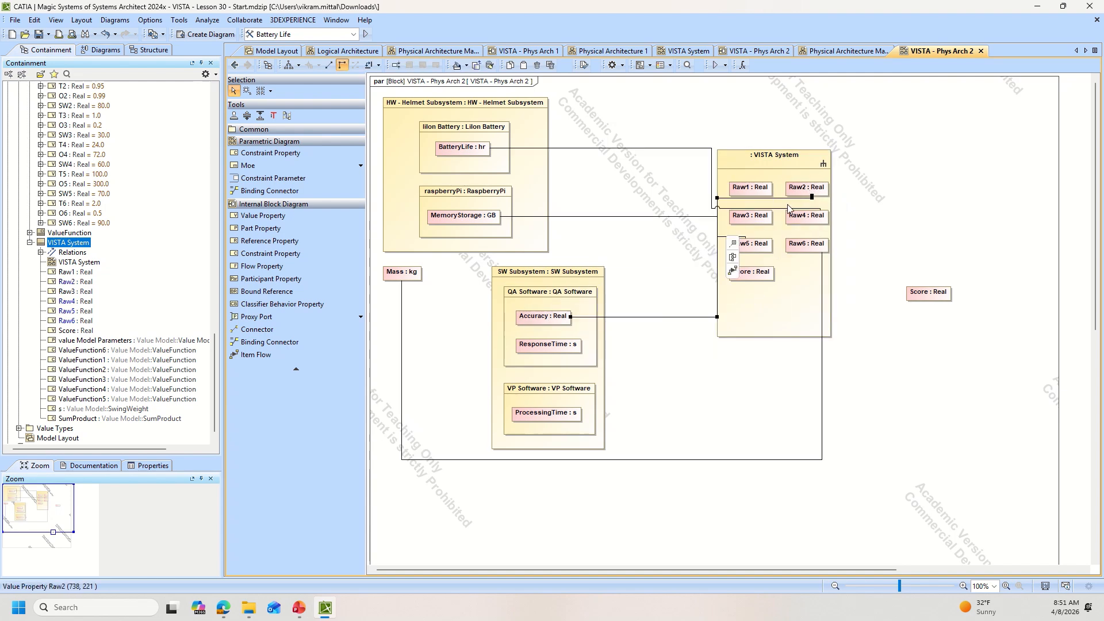
{"action": "left_click", "coordinate": [569, 353]}
{"action": "left_click_drag", "start_coordinate": [596, 332], "coordinate": [738, 187]}
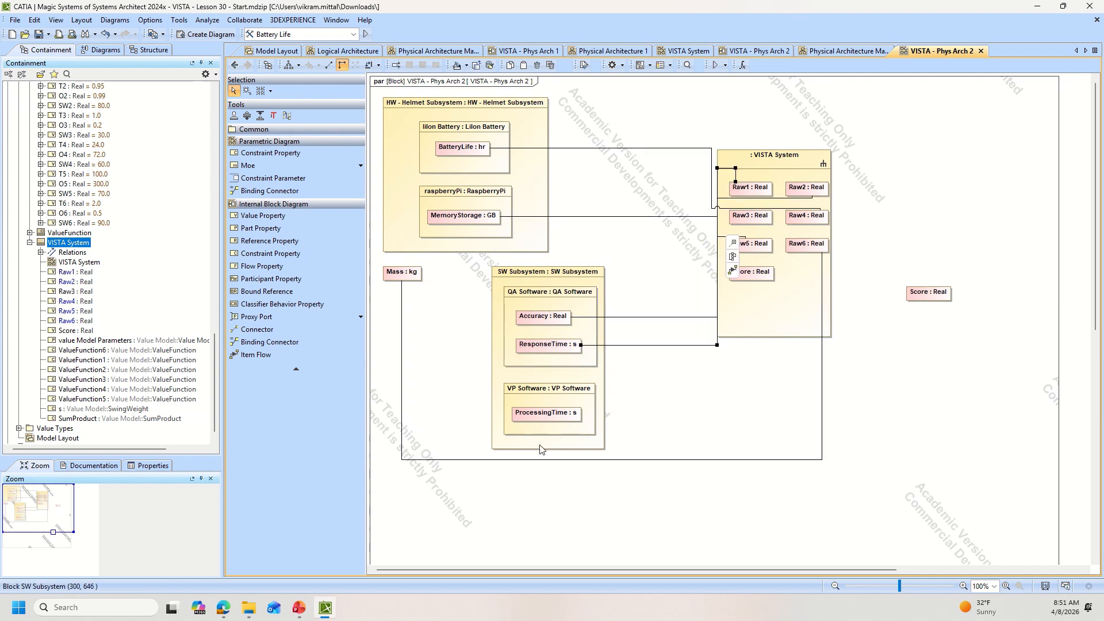
{"action": "left_click", "coordinate": [547, 413]}
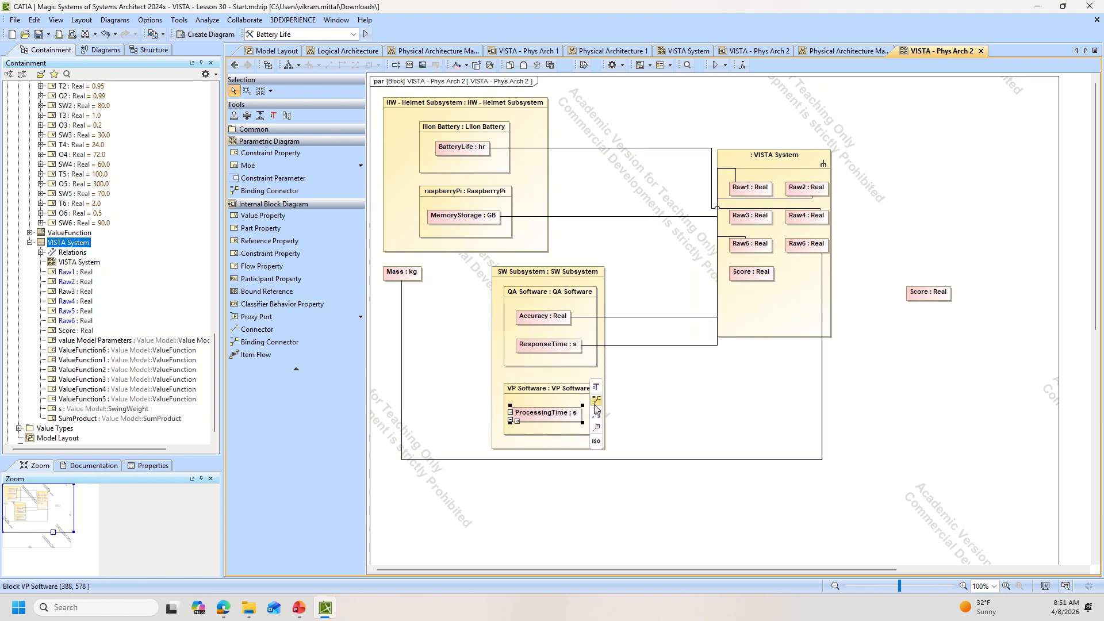
{"action": "left_click_drag", "start_coordinate": [598, 410], "coordinate": [767, 223]}
- Bind the VISTA System part's Score to the architecture's own Score and automatically lay out the parametric diagram
{"action": "left_click", "coordinate": [767, 275]}
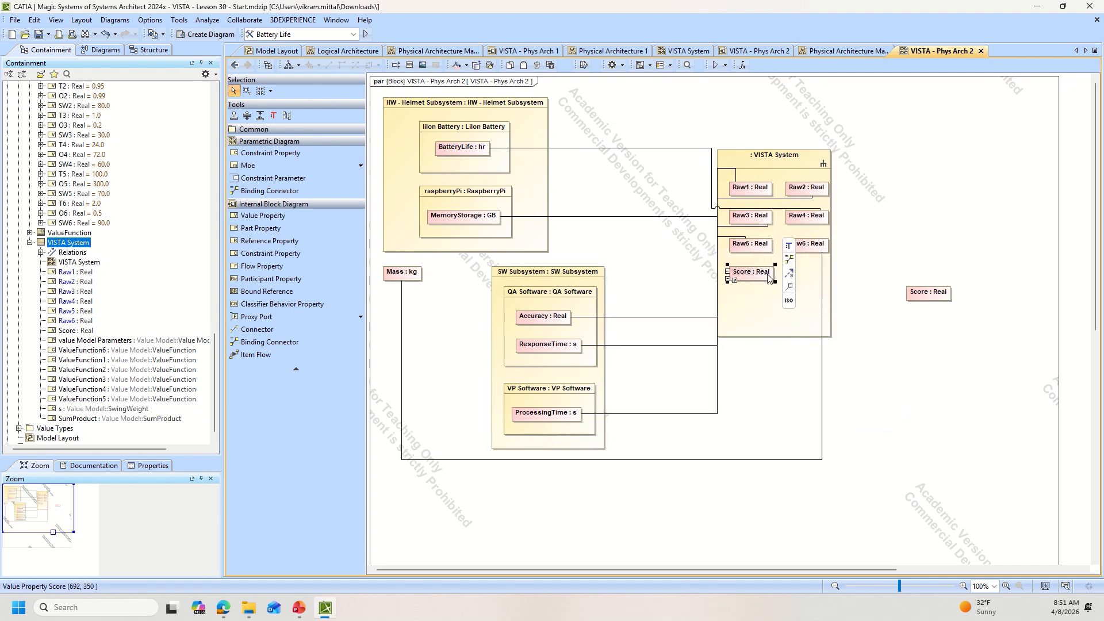
{"action": "left_click_drag", "start_coordinate": [790, 270], "coordinate": [928, 292]}
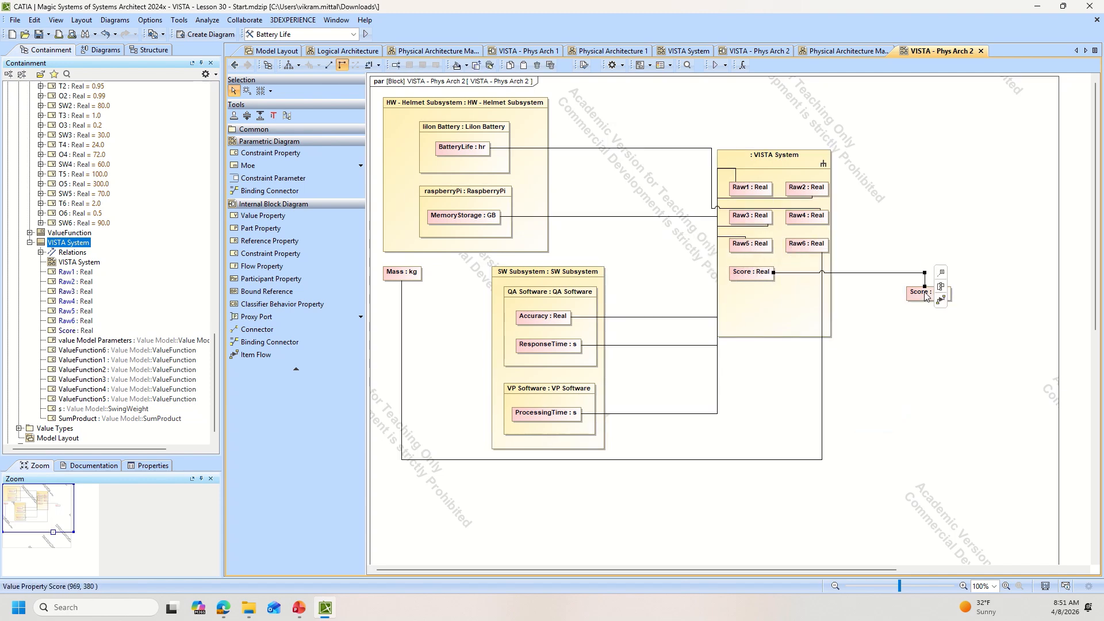
{"action": "left_click", "coordinate": [81, 19]}
{"action": "left_click", "coordinate": [110, 47]}
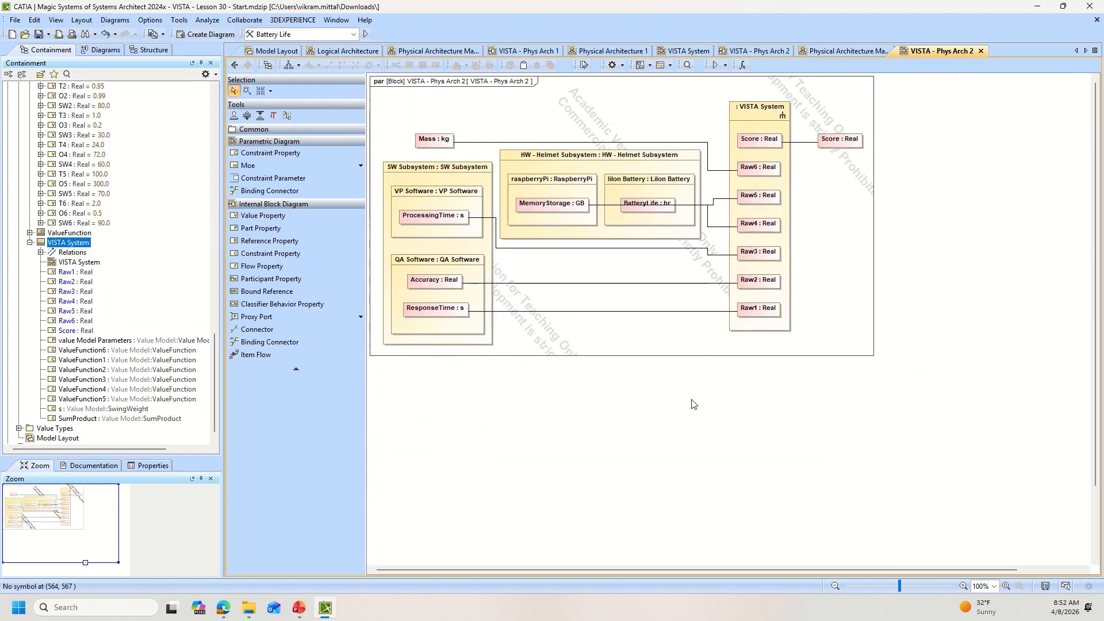
- Return to the Physical Architecture 2 block definition diagram and run the simulation of the VISTA - Phys Arch 2 block
{"action": "left_click", "coordinate": [235, 65]}
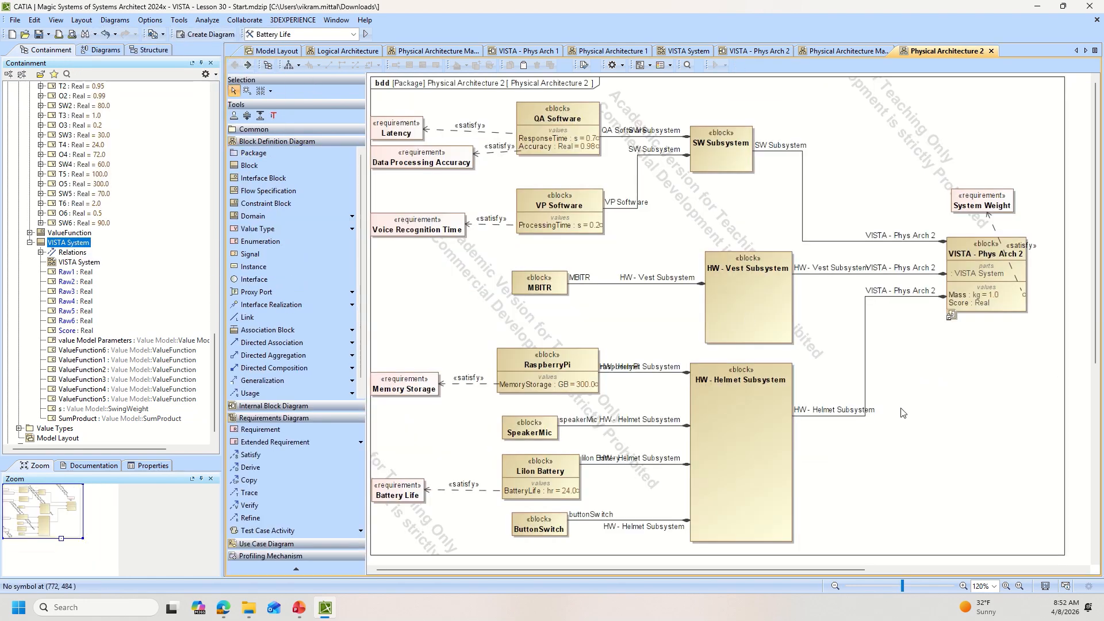
{"action": "right_click", "coordinate": [913, 322]}
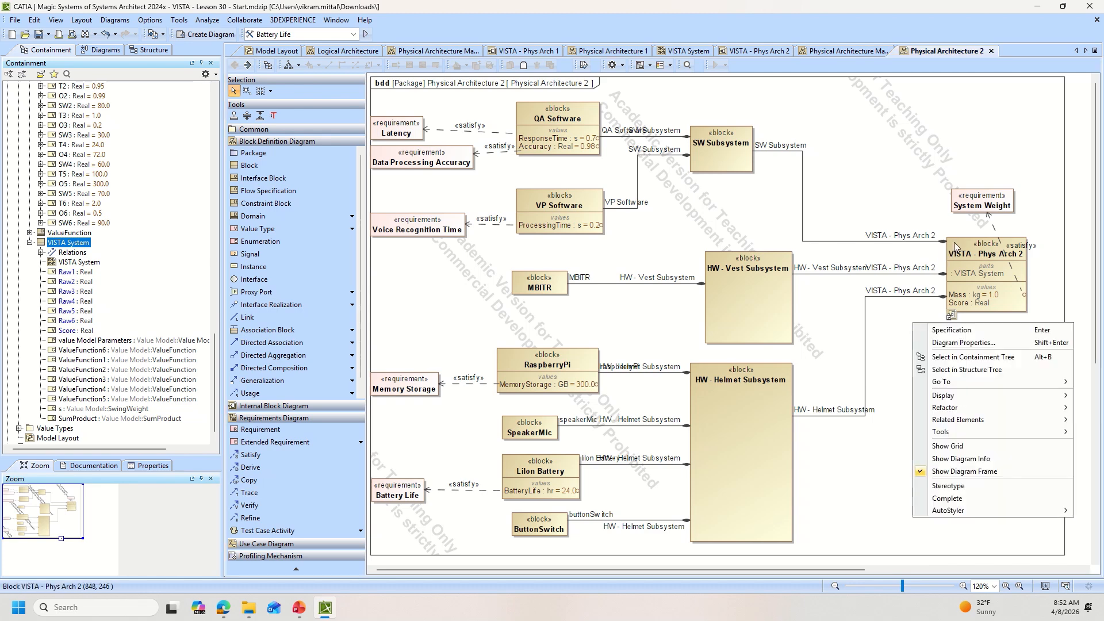
{"action": "right_click", "coordinate": [984, 236]}
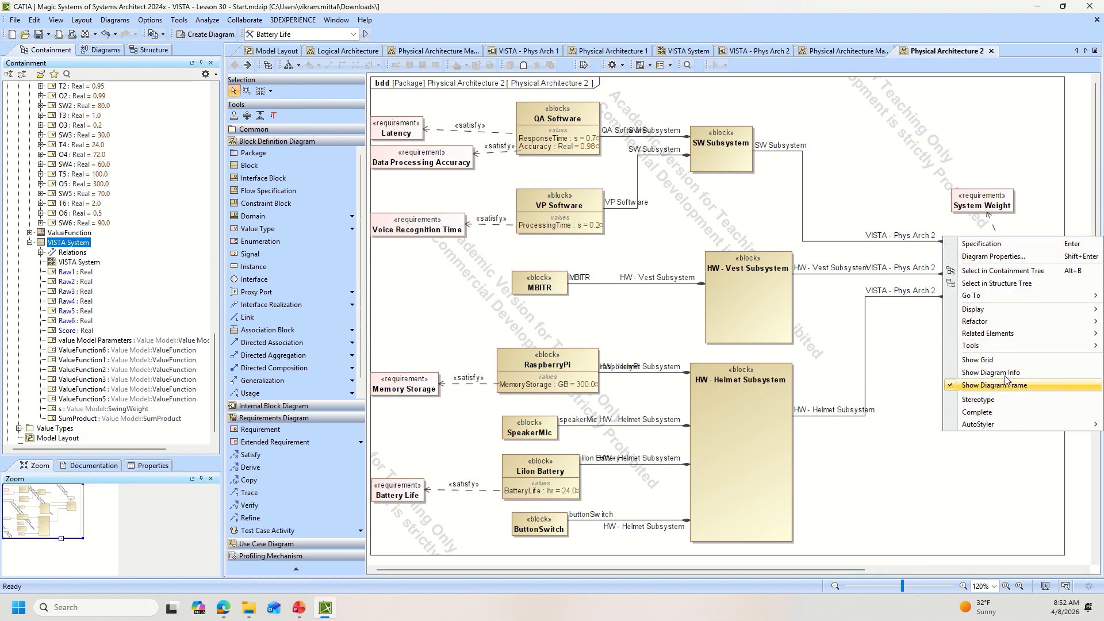
{"action": "left_click", "coordinate": [938, 401]}
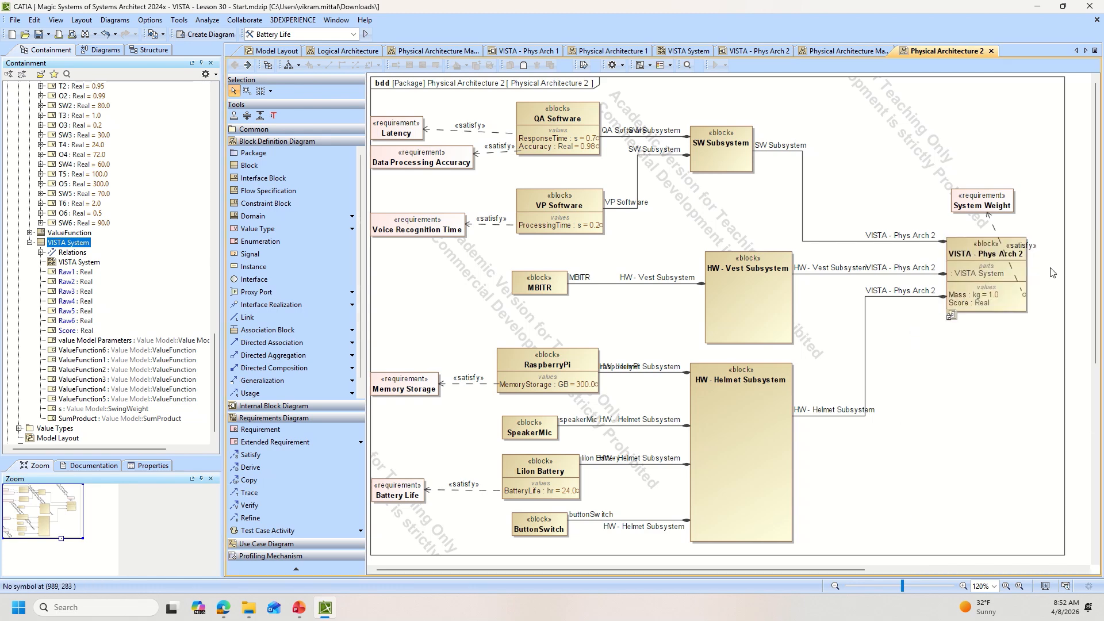
{"action": "right_click", "coordinate": [972, 244]}
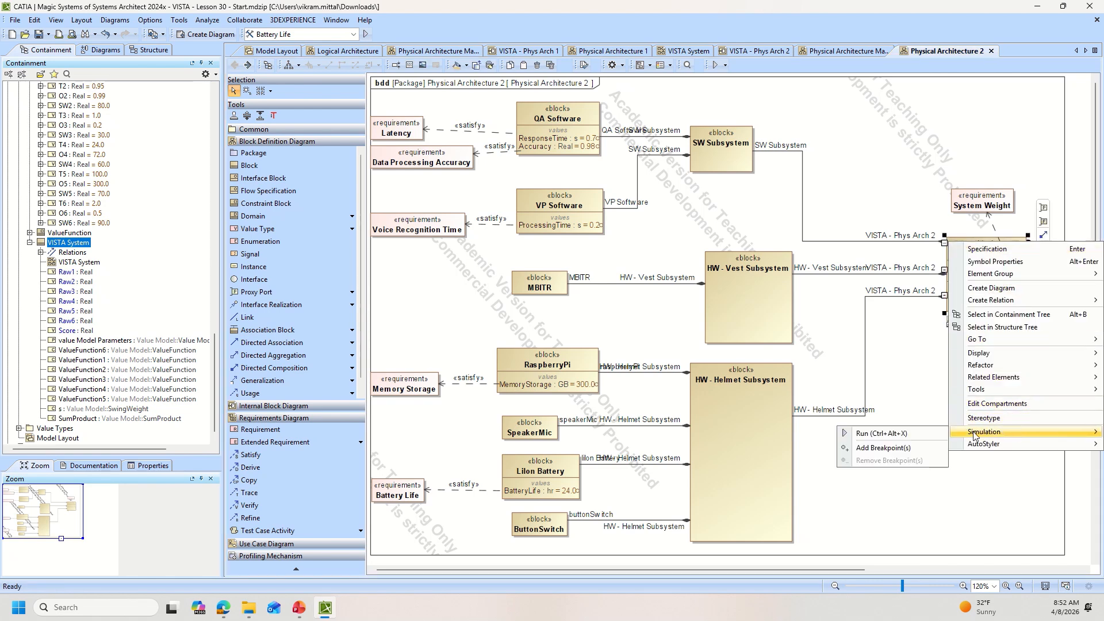
{"action": "left_click", "coordinate": [910, 433]}
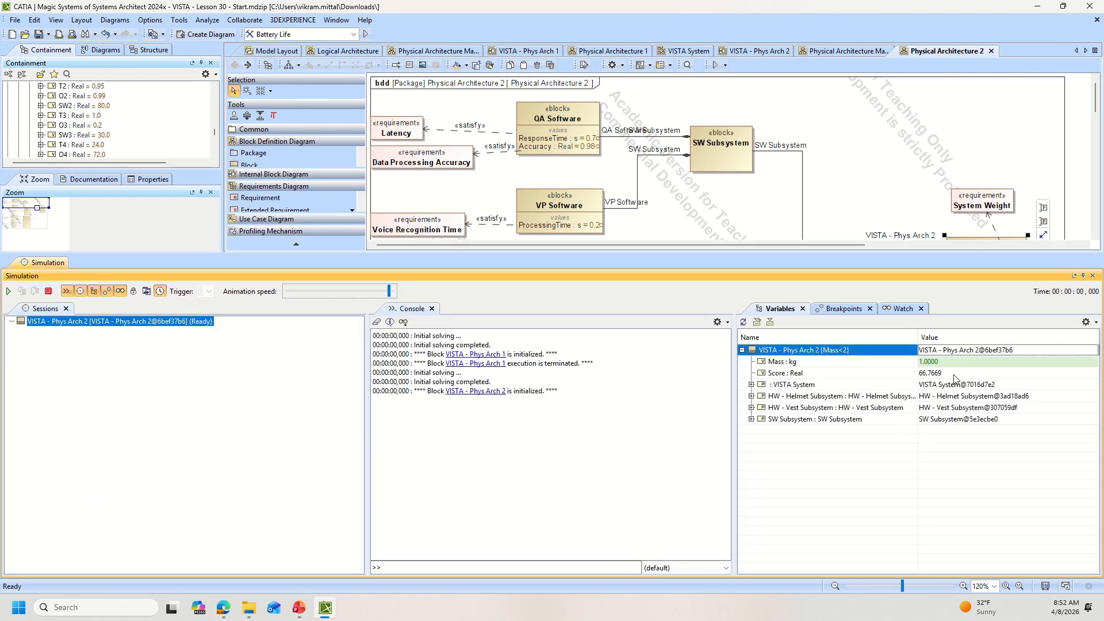